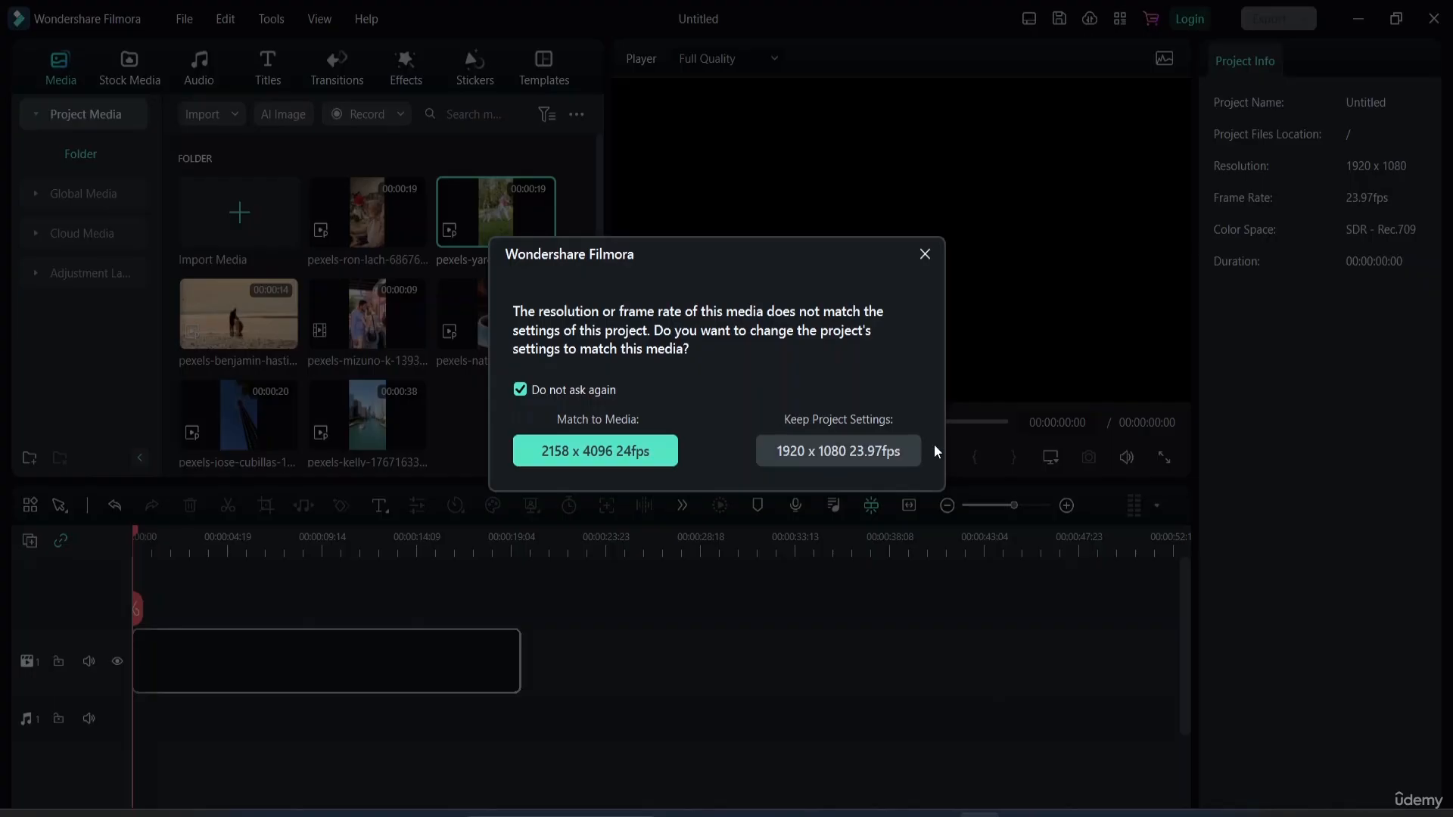
- Keep the project settings at 1920 x 1080 23.97fps, and scrub through the placed clip, returning the playhead to the start
left_click(792, 454)
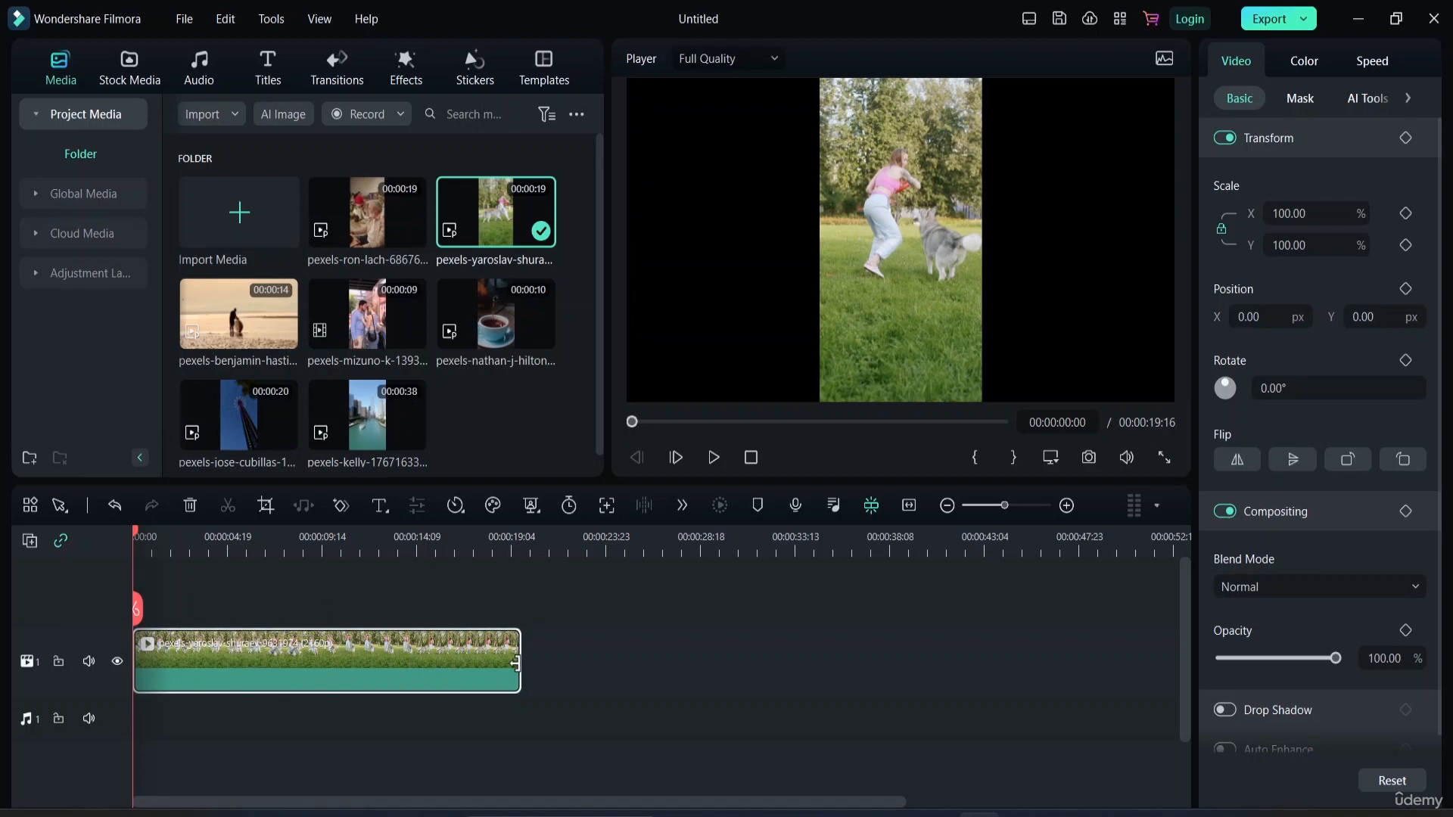
left_click_drag(137, 610, 210, 634)
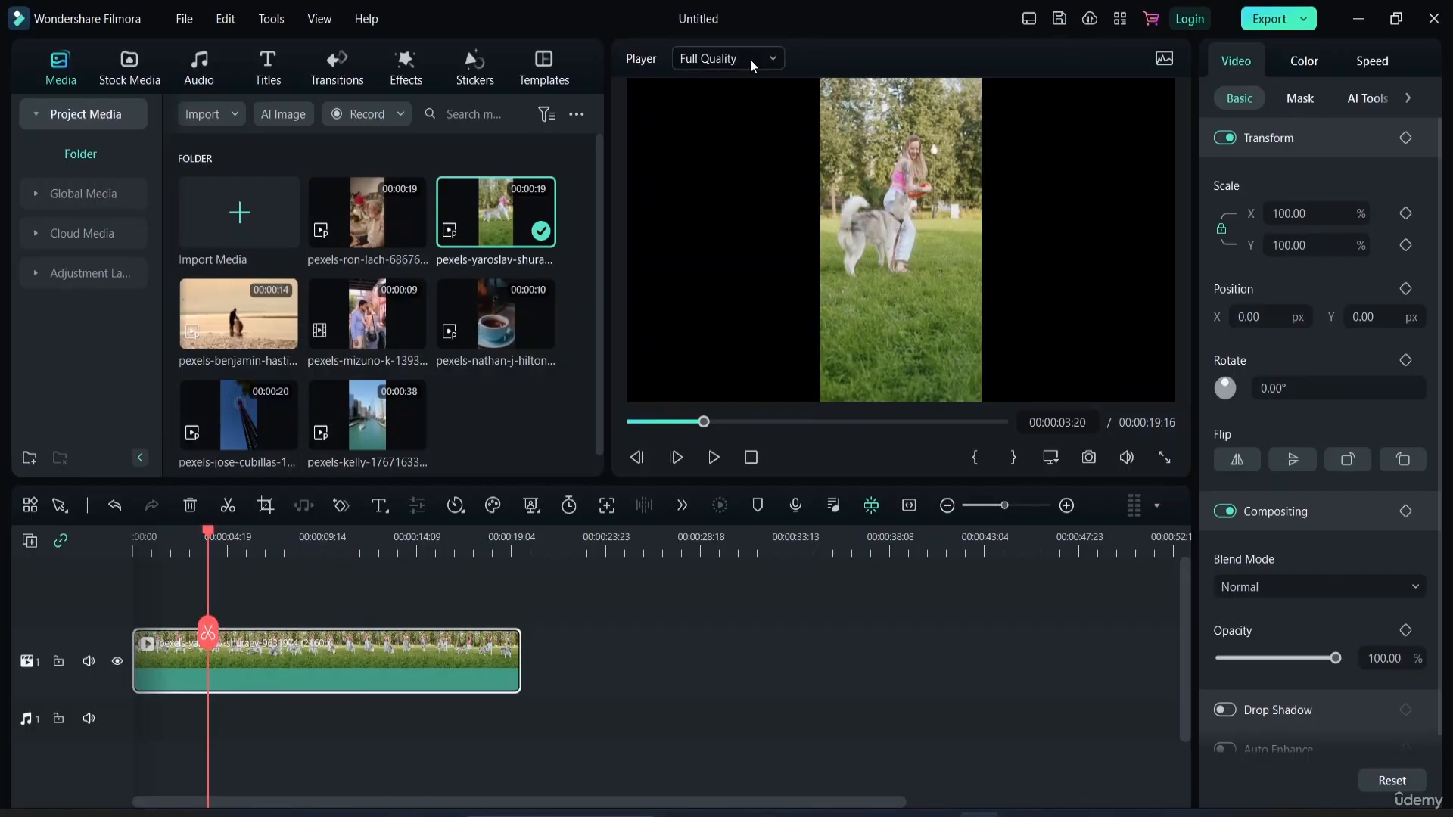
left_click(210, 571)
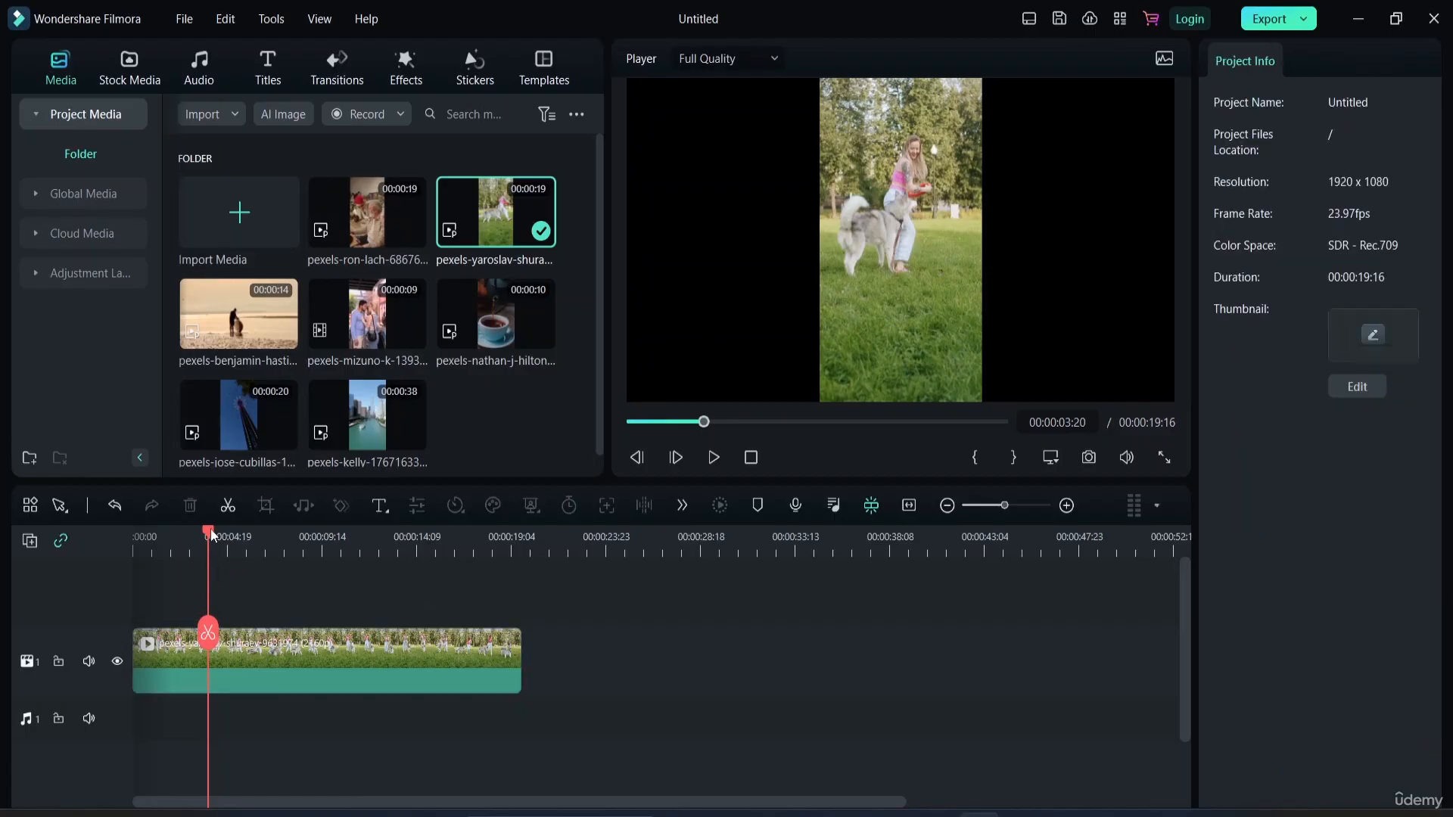
left_click_drag(211, 534, 356, 537)
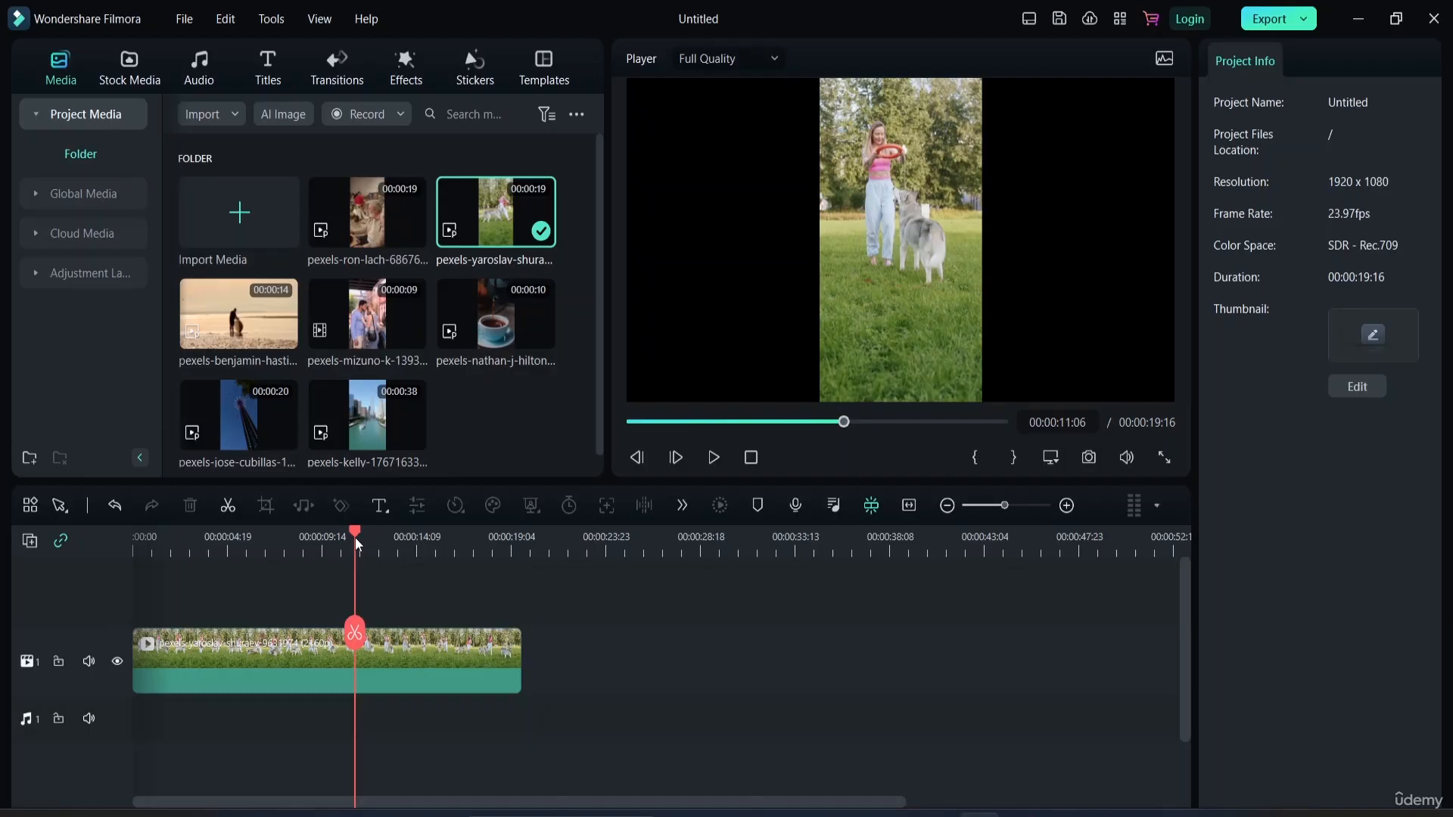
left_click_drag(356, 537, 196, 532)
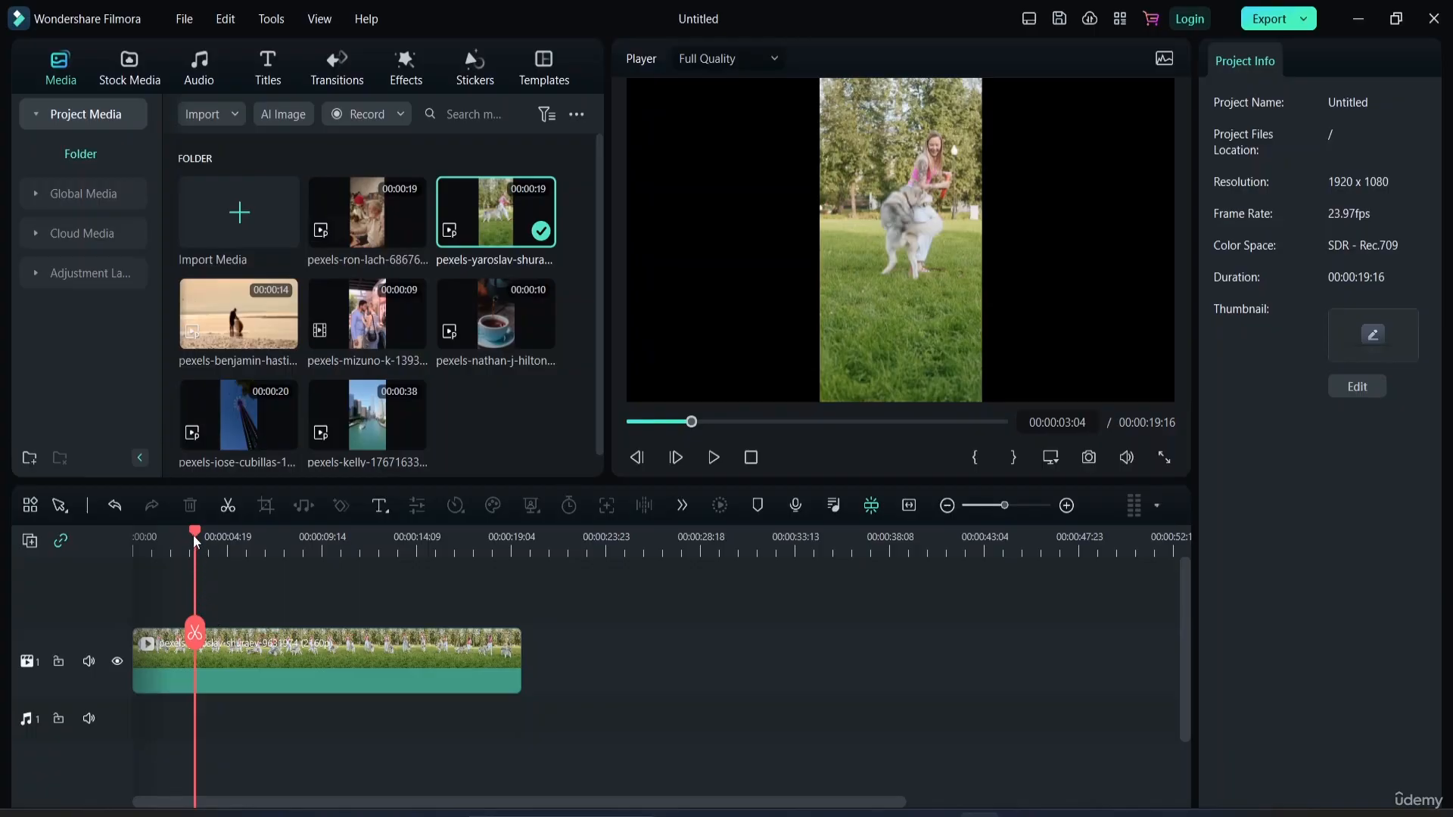
left_click_drag(195, 534, 106, 611)
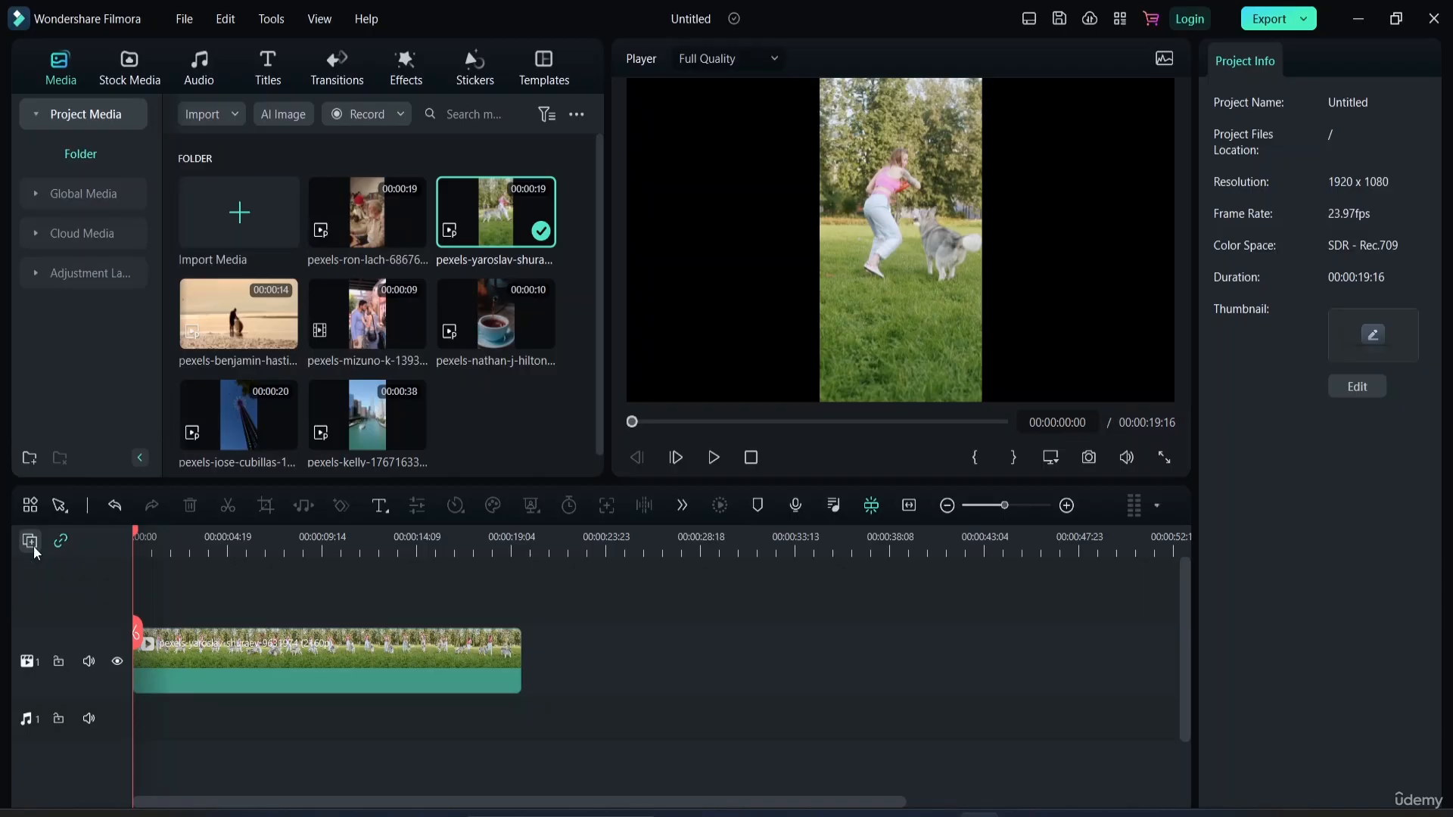
- Add a second audio track to the timeline and delete it
left_click(31, 542)
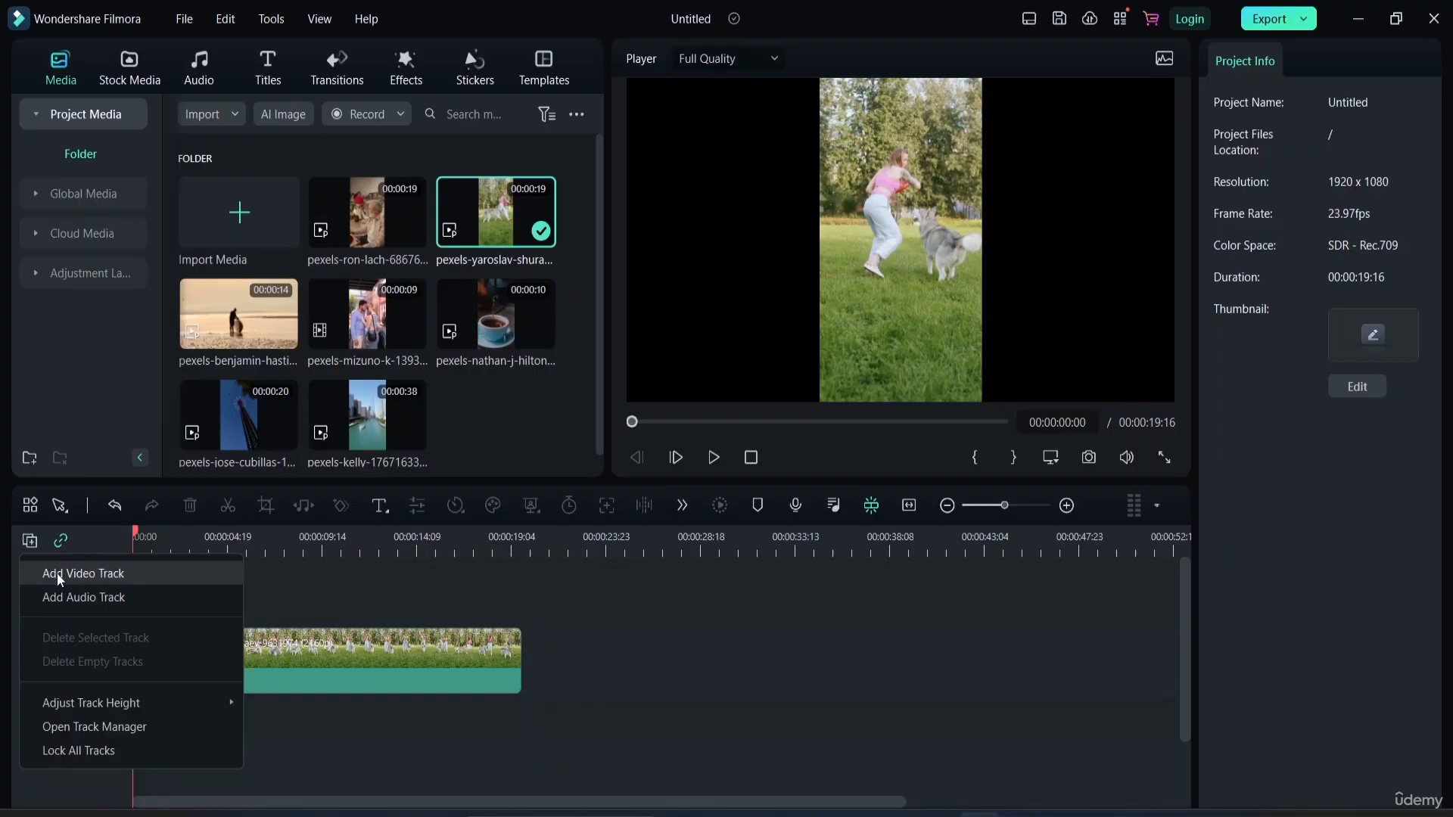
left_click(57, 573)
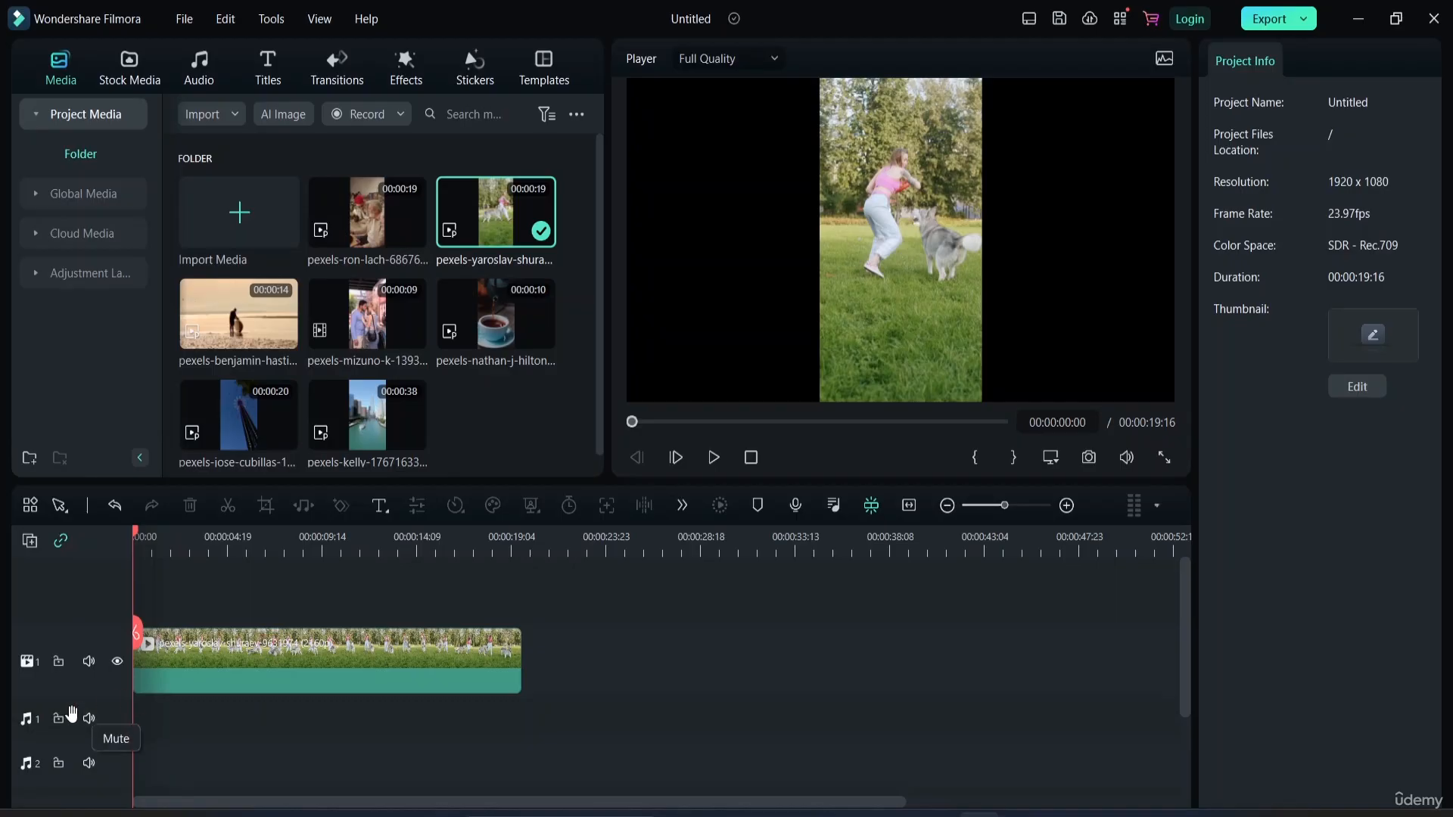
scroll(65, 690, "up", 1)
left_click(37, 759)
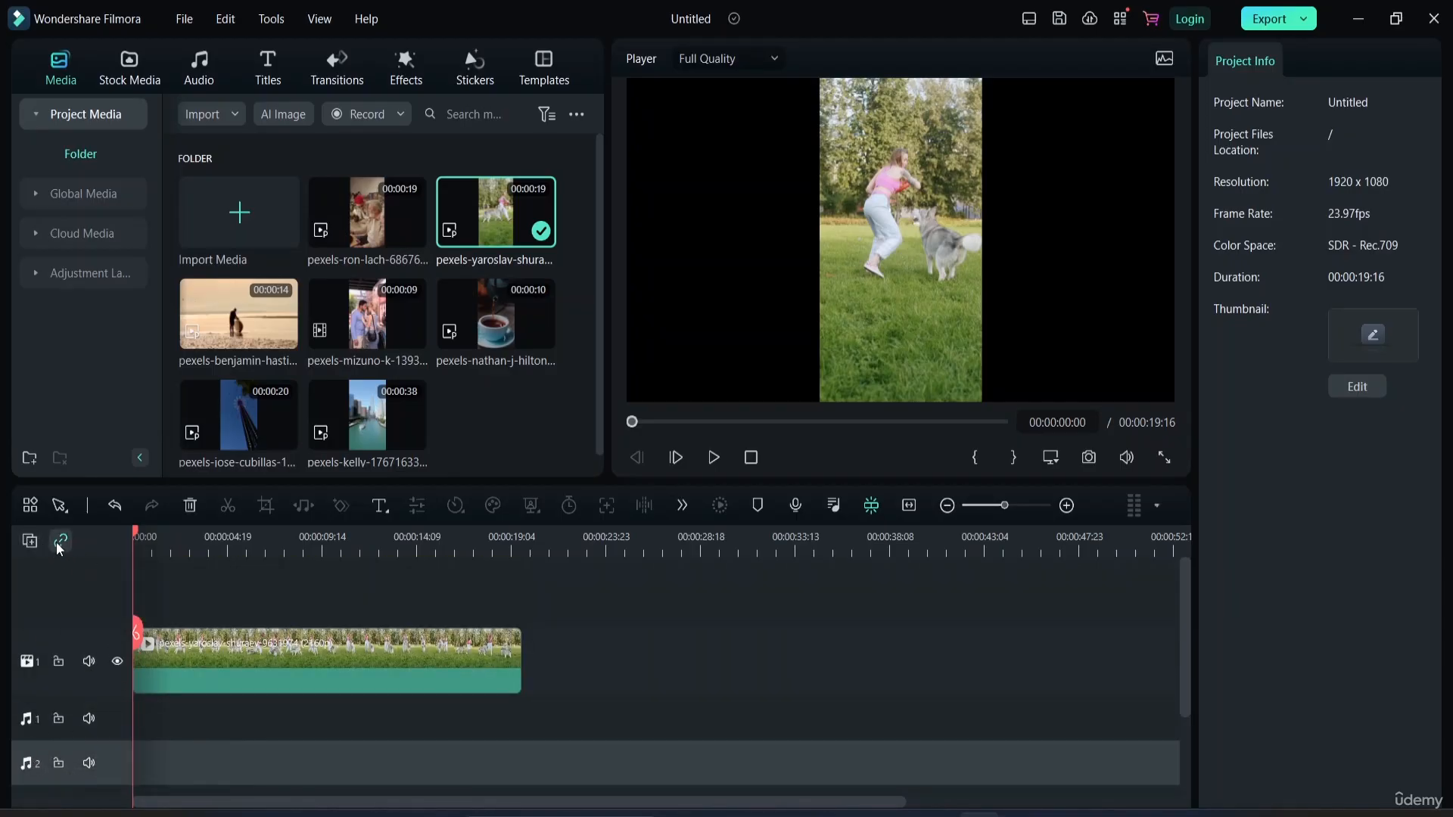
left_click(190, 505)
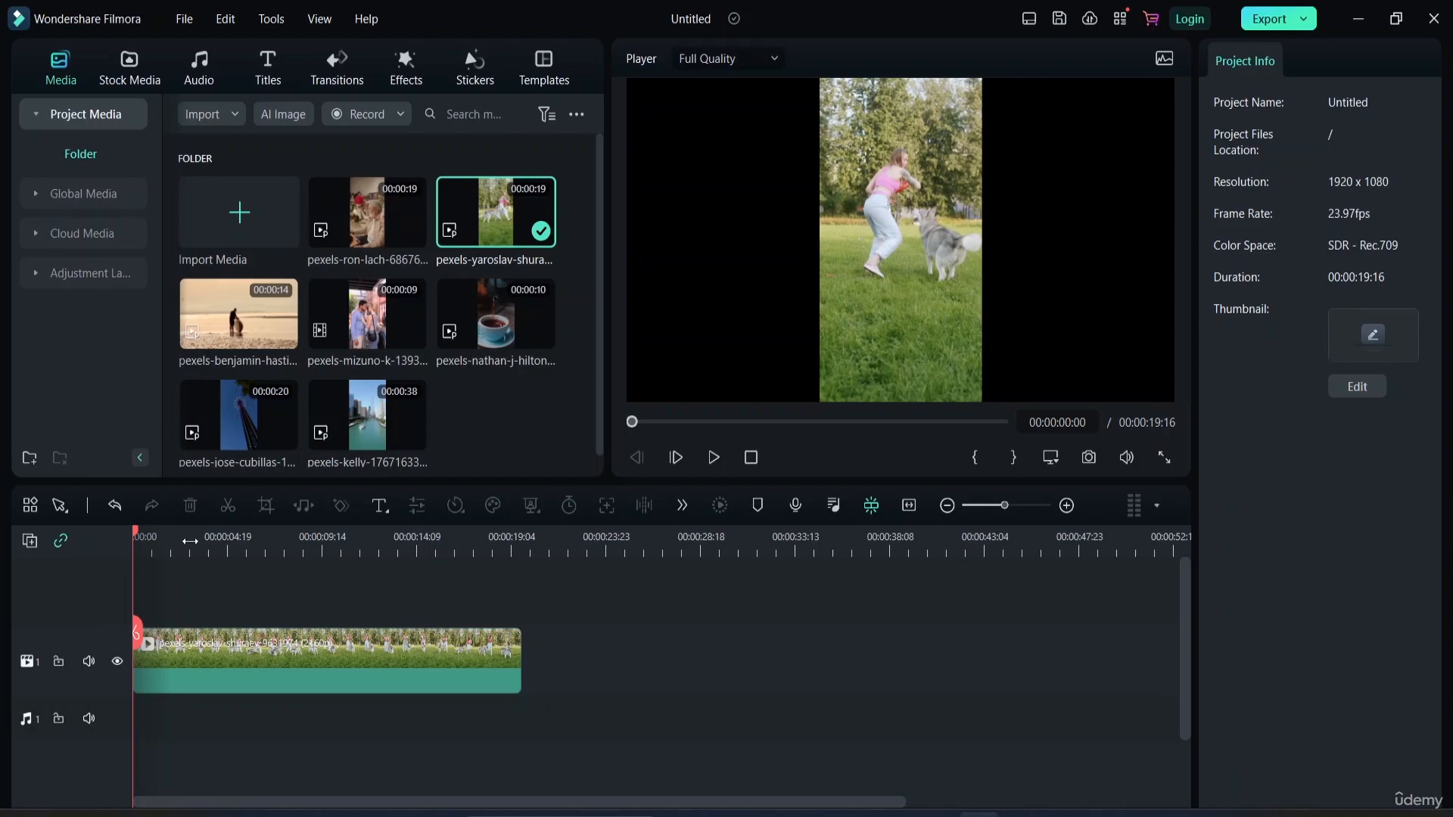
- Add a second video track to the timeline
left_click(31, 540)
left_click(68, 573)
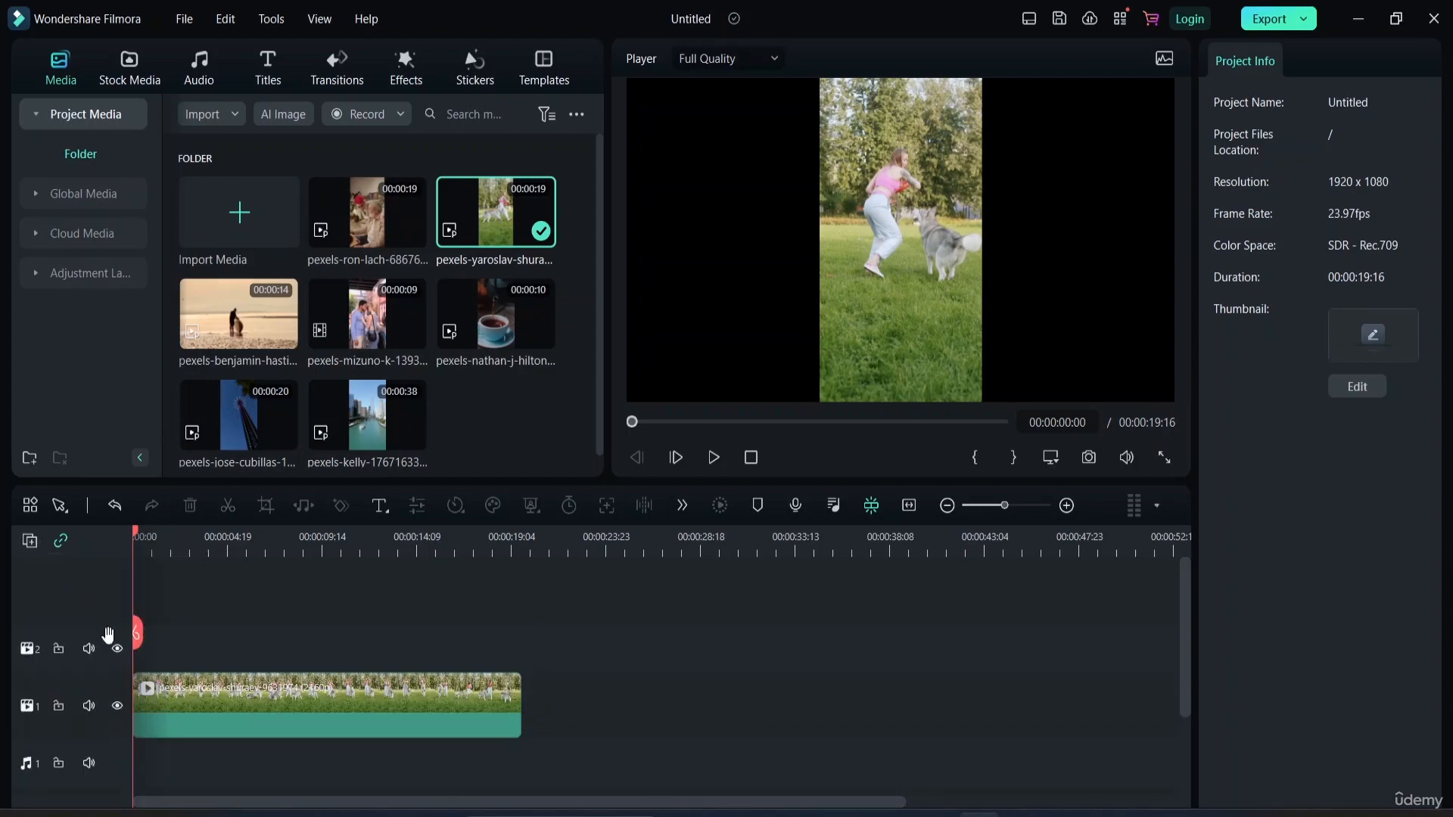
scroll(225, 641, "down", 1)
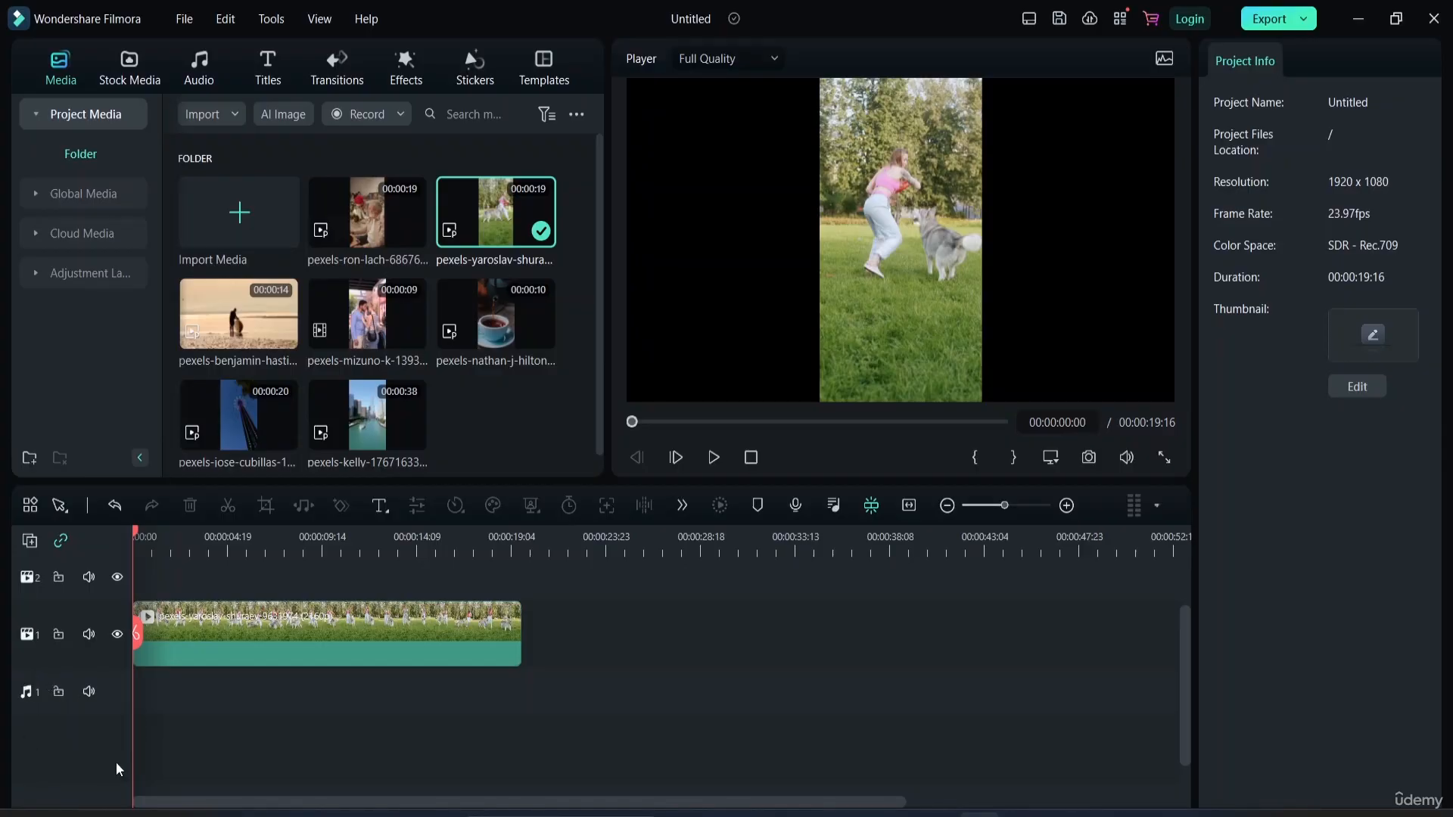
left_click(30, 541)
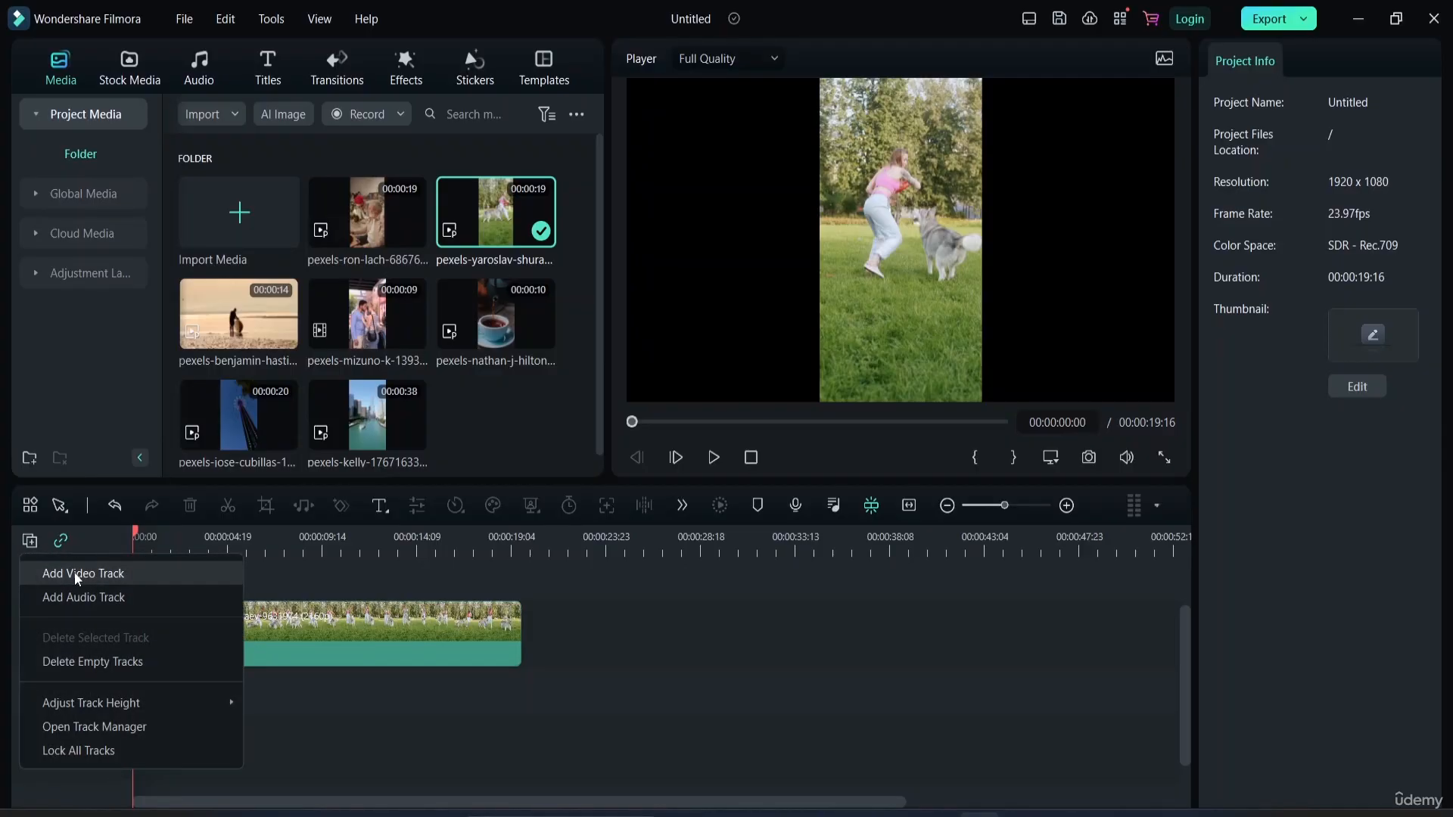
mouse_move(102, 710)
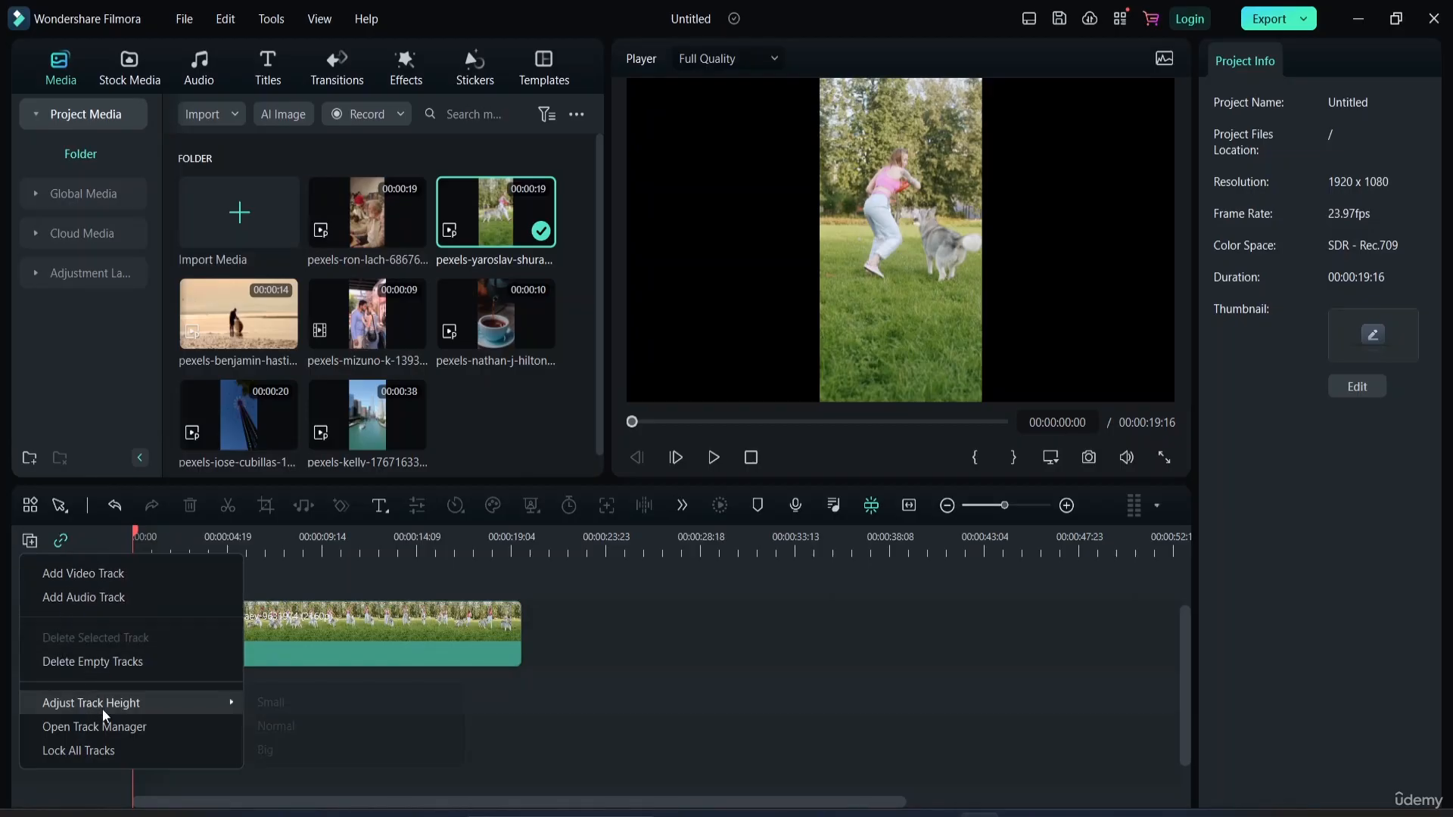
left_click(775, 715)
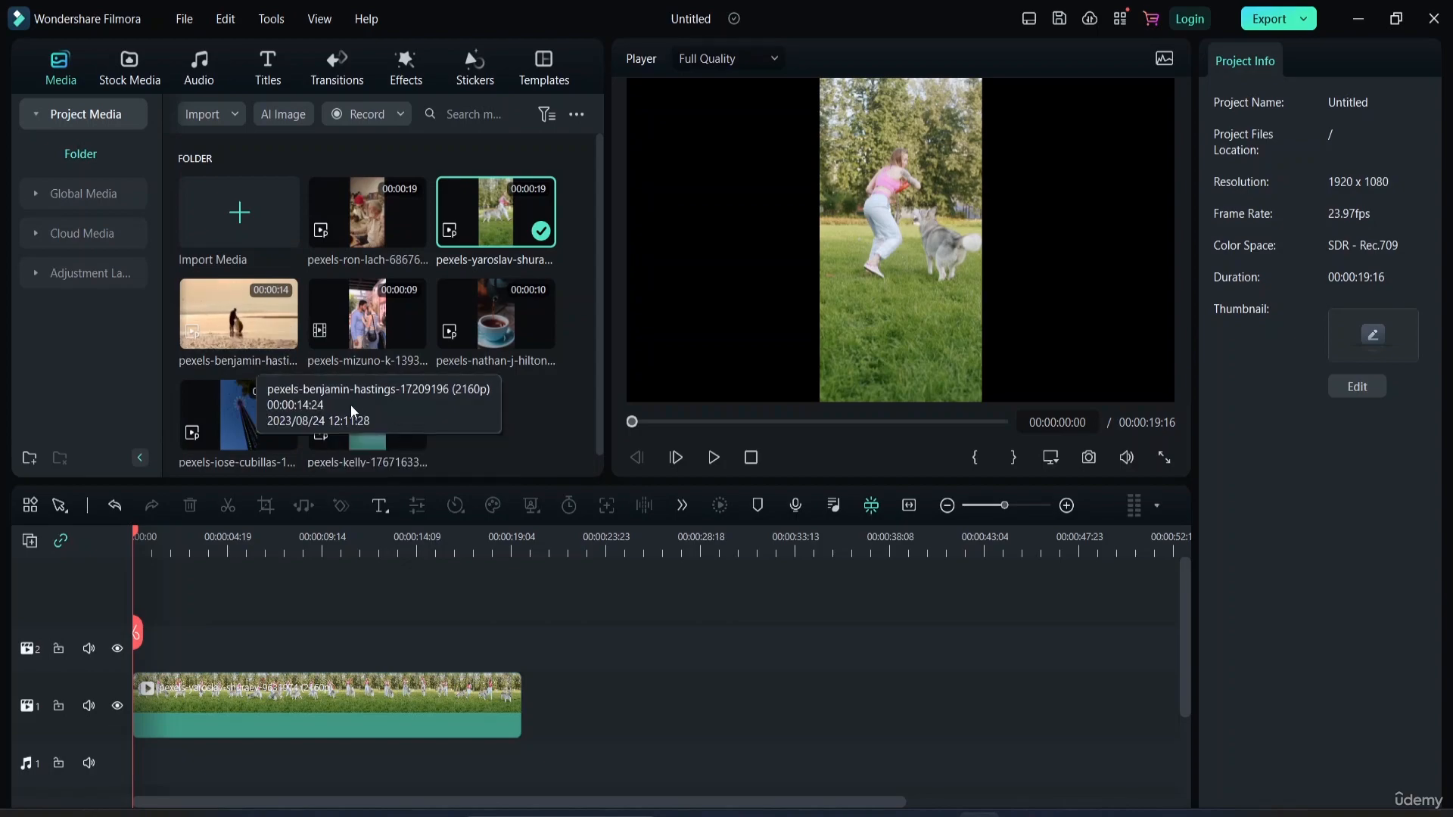
- Place the 38-second river skyline clip at the start of video track 2 and shift its picture left to about X -588 px
left_click_drag(371, 431, 180, 639)
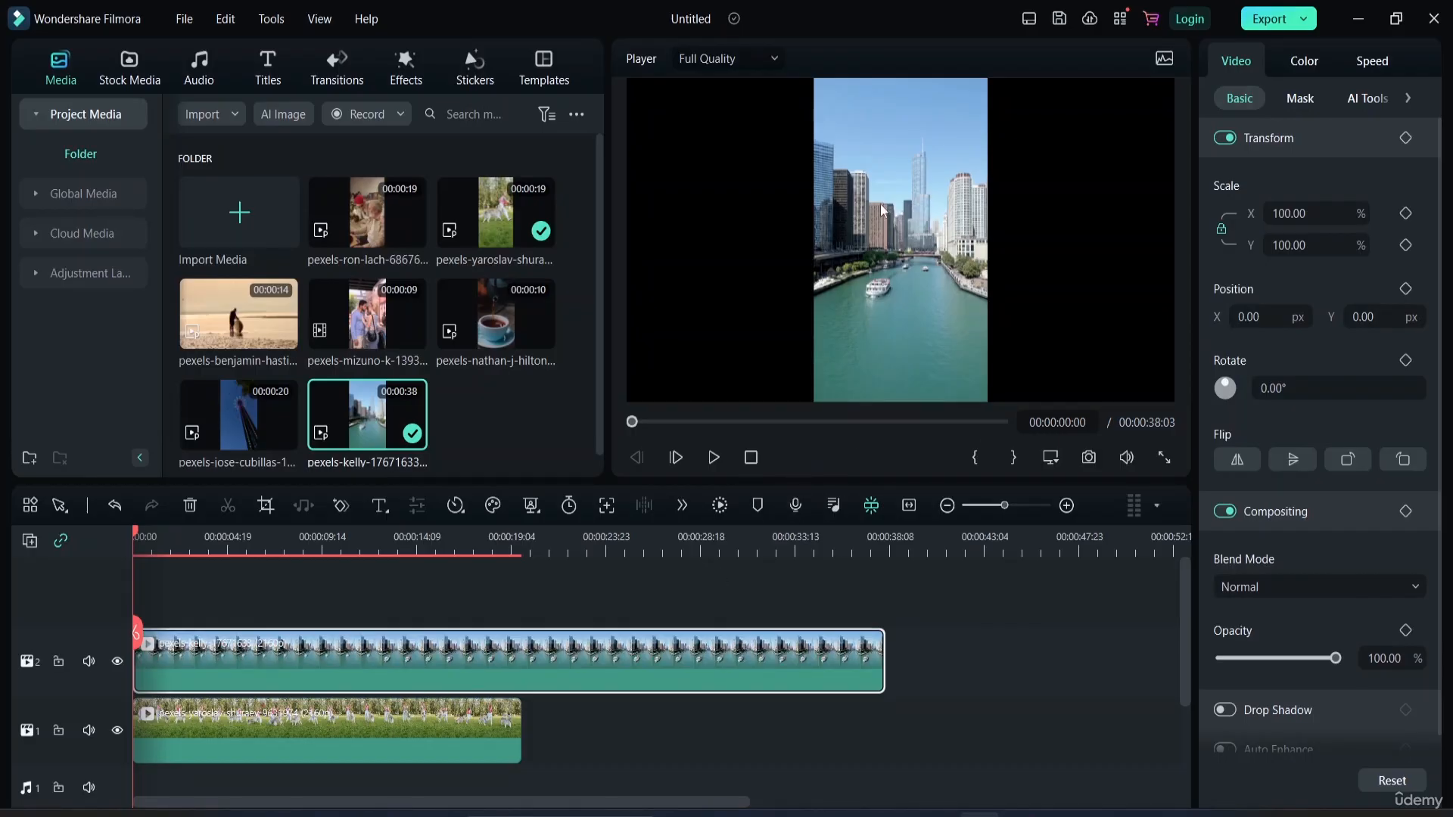
left_click(885, 182)
left_click_drag(891, 185, 726, 161)
left_click(1032, 198)
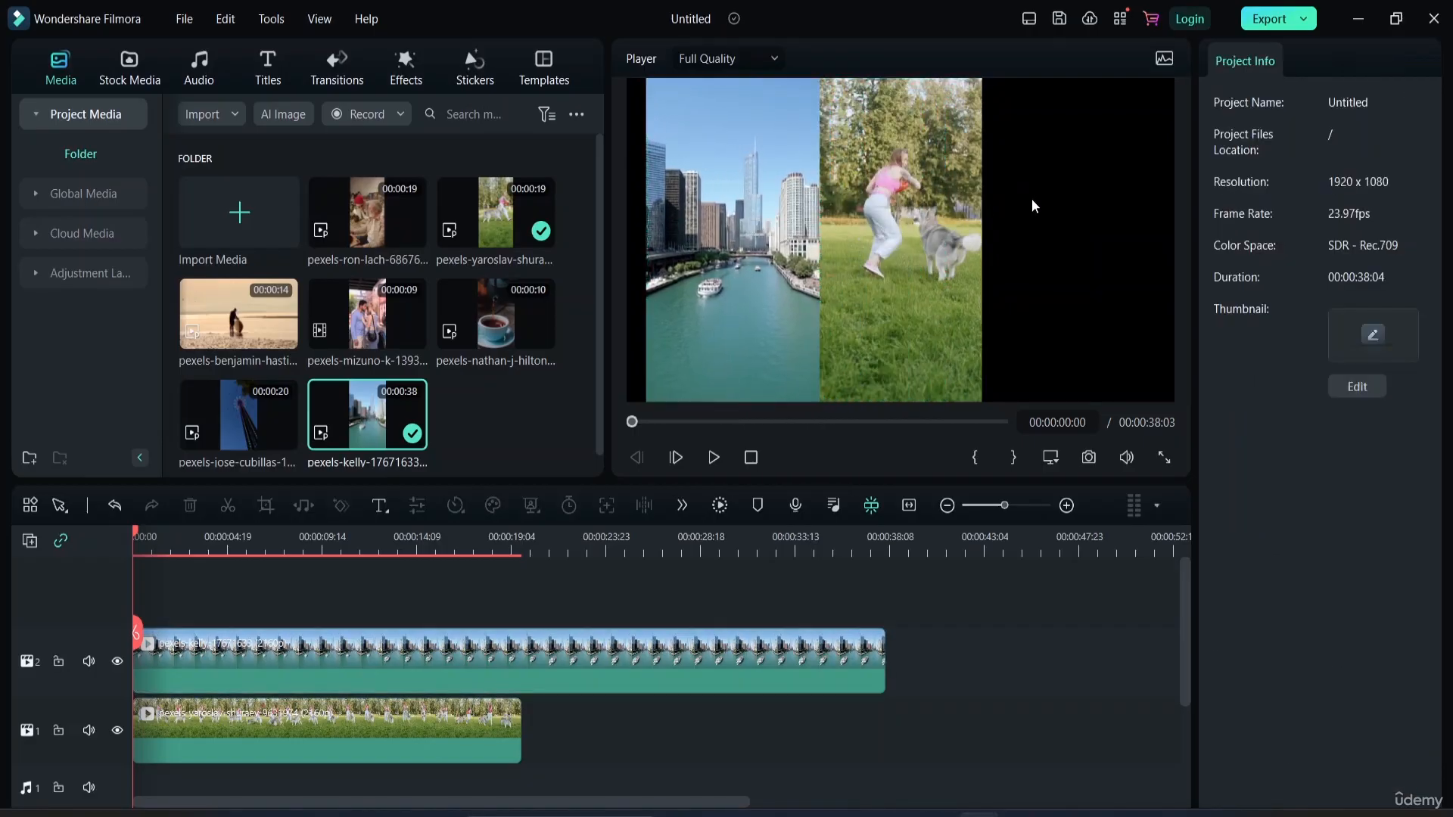
- Align the river skyline clip flush with the video frame's left edge at X -656.44 px and play the timeline
left_click(740, 157)
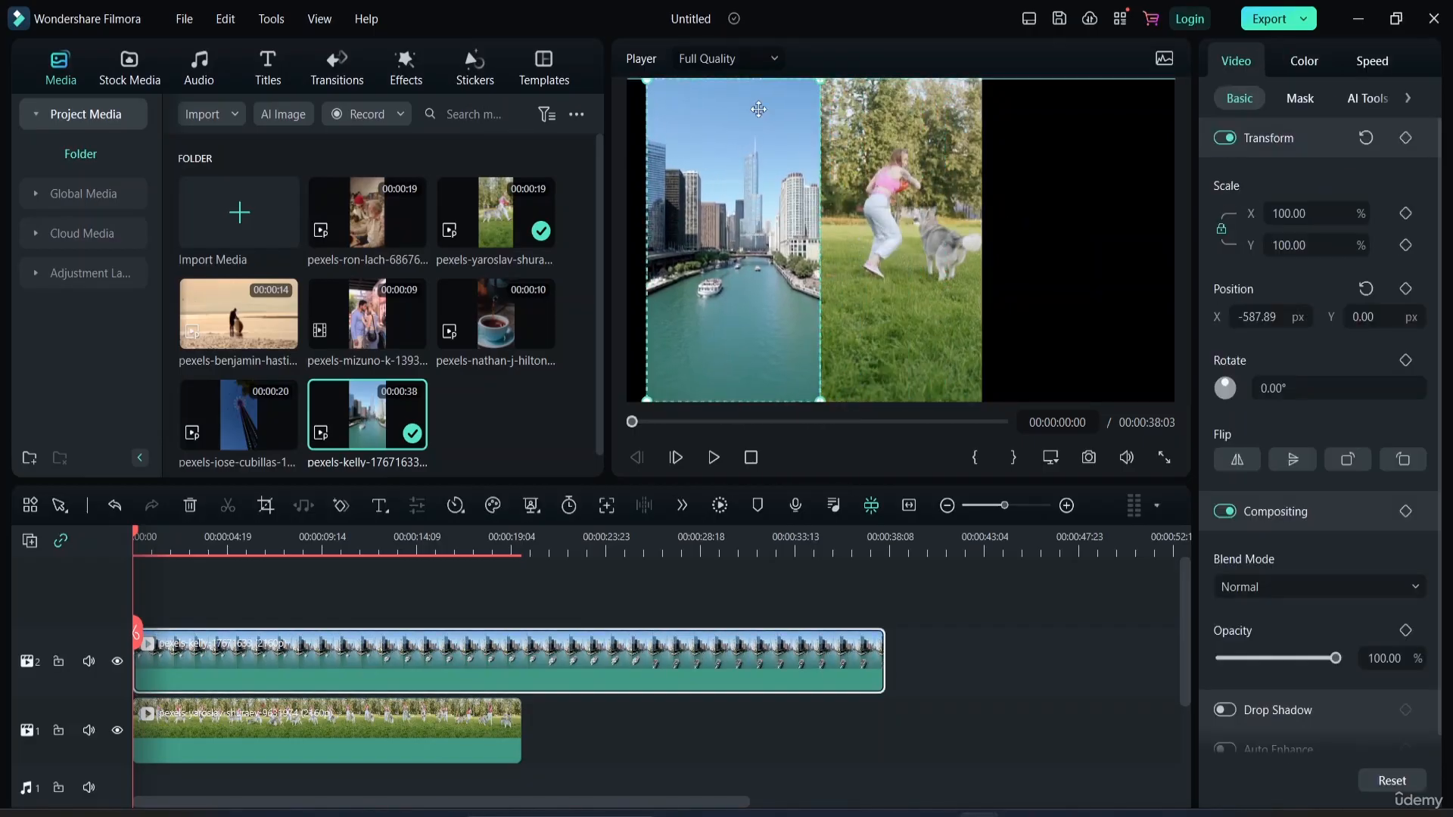
left_click_drag(740, 156, 748, 109)
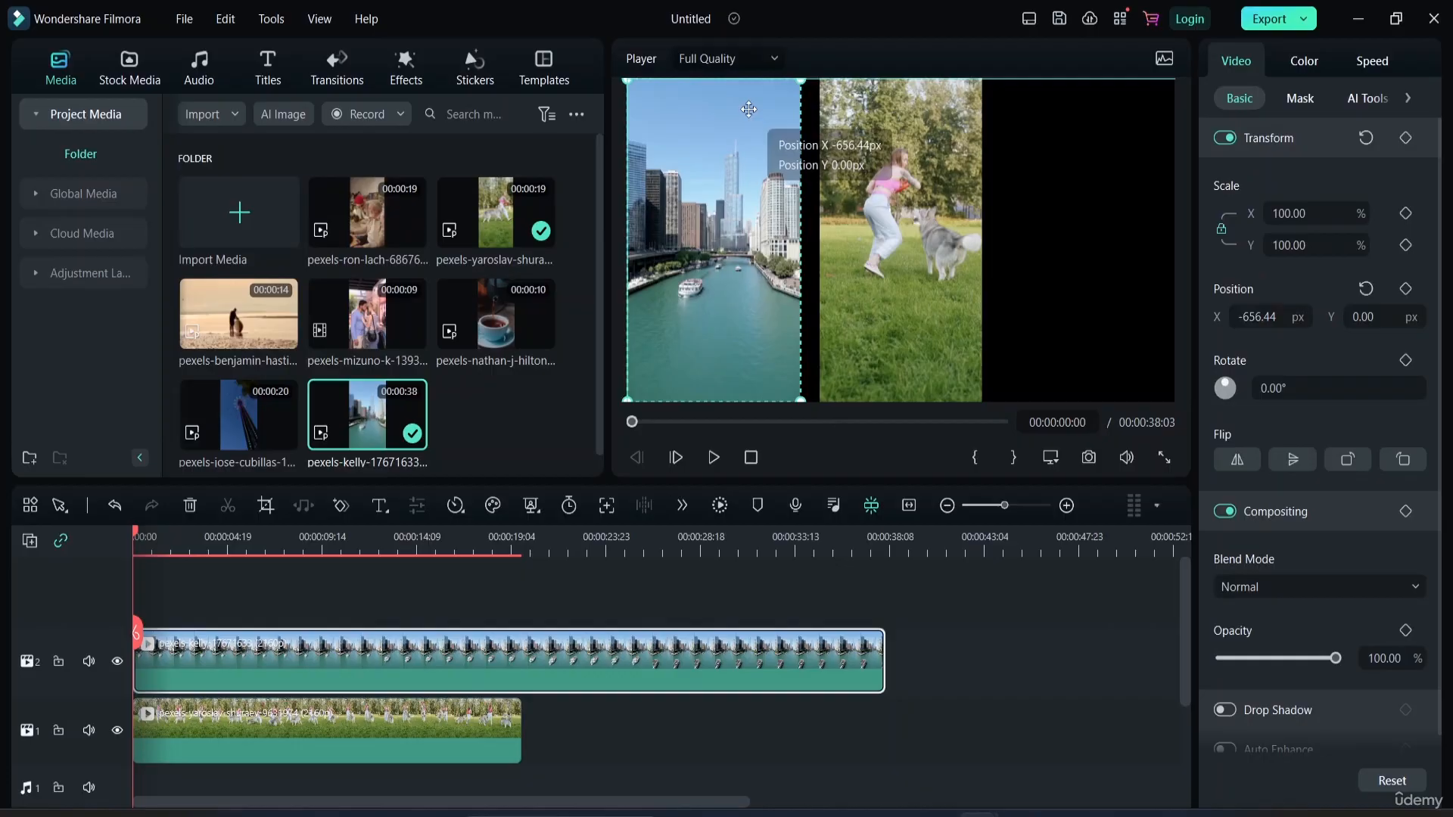
left_click(1098, 179)
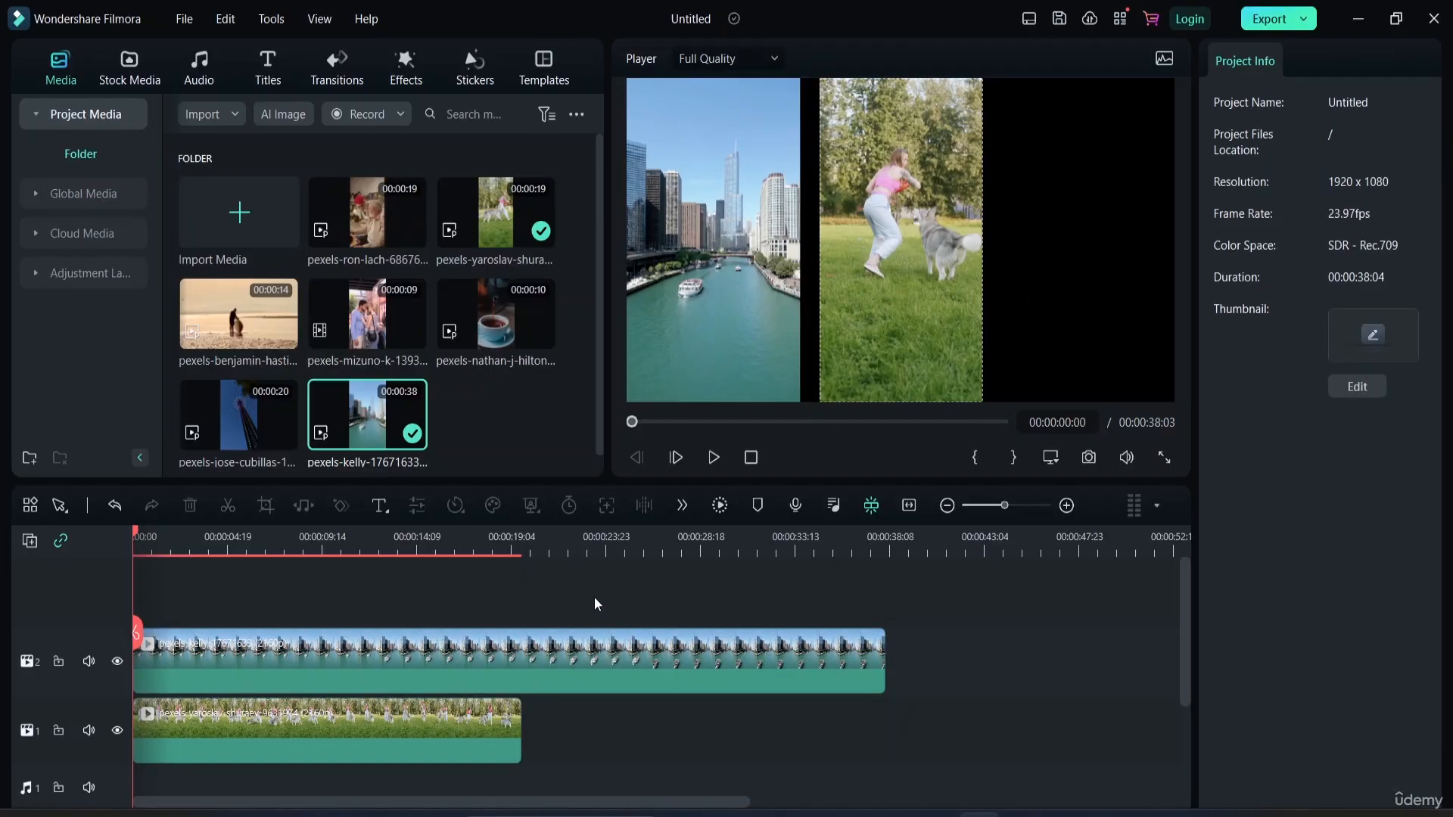
key("space")
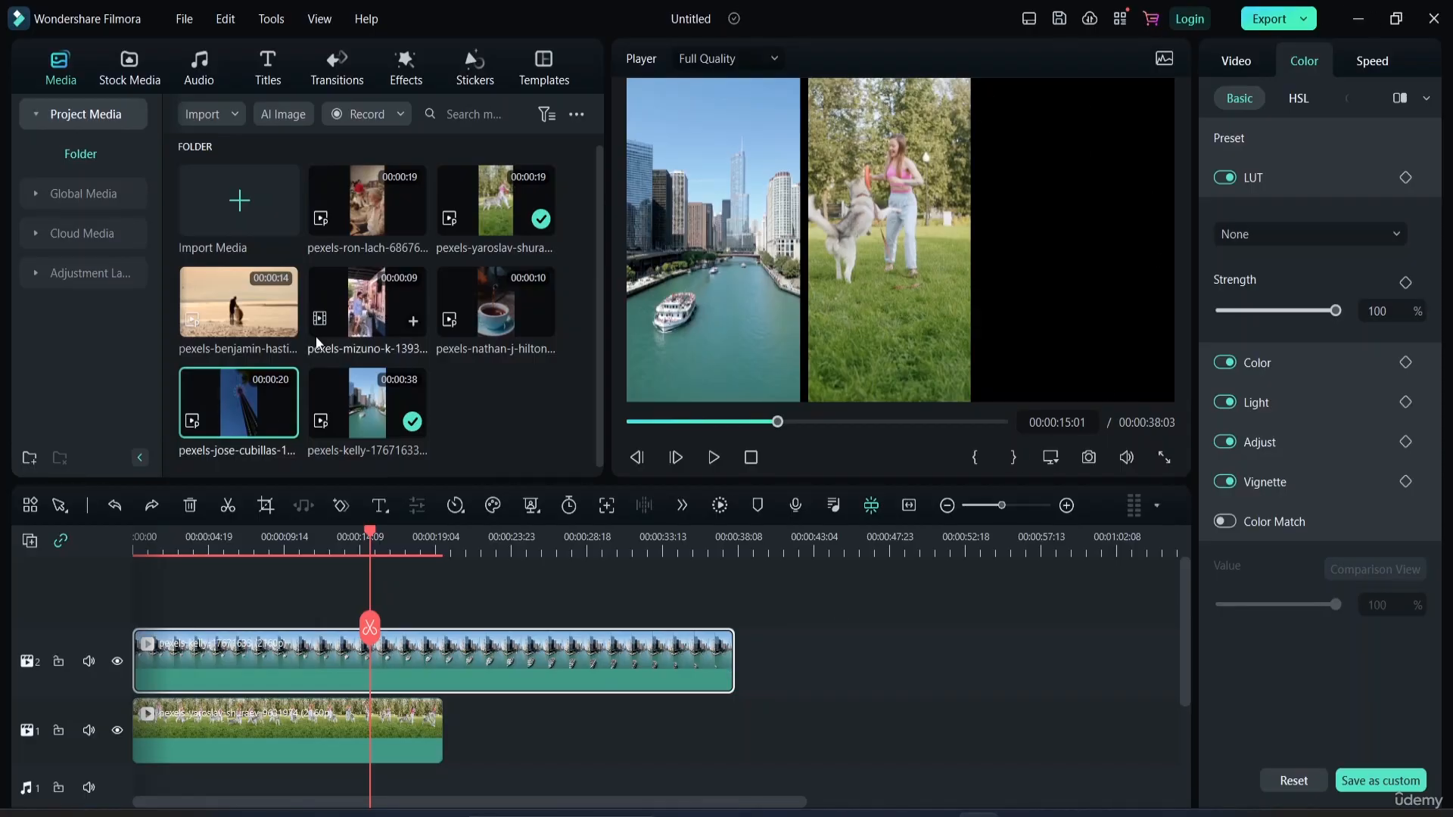
- Place the tower ride clip at the start of a new third video track and align it with the frame's right edge at X 656.44 px
mouse_move(455, 288)
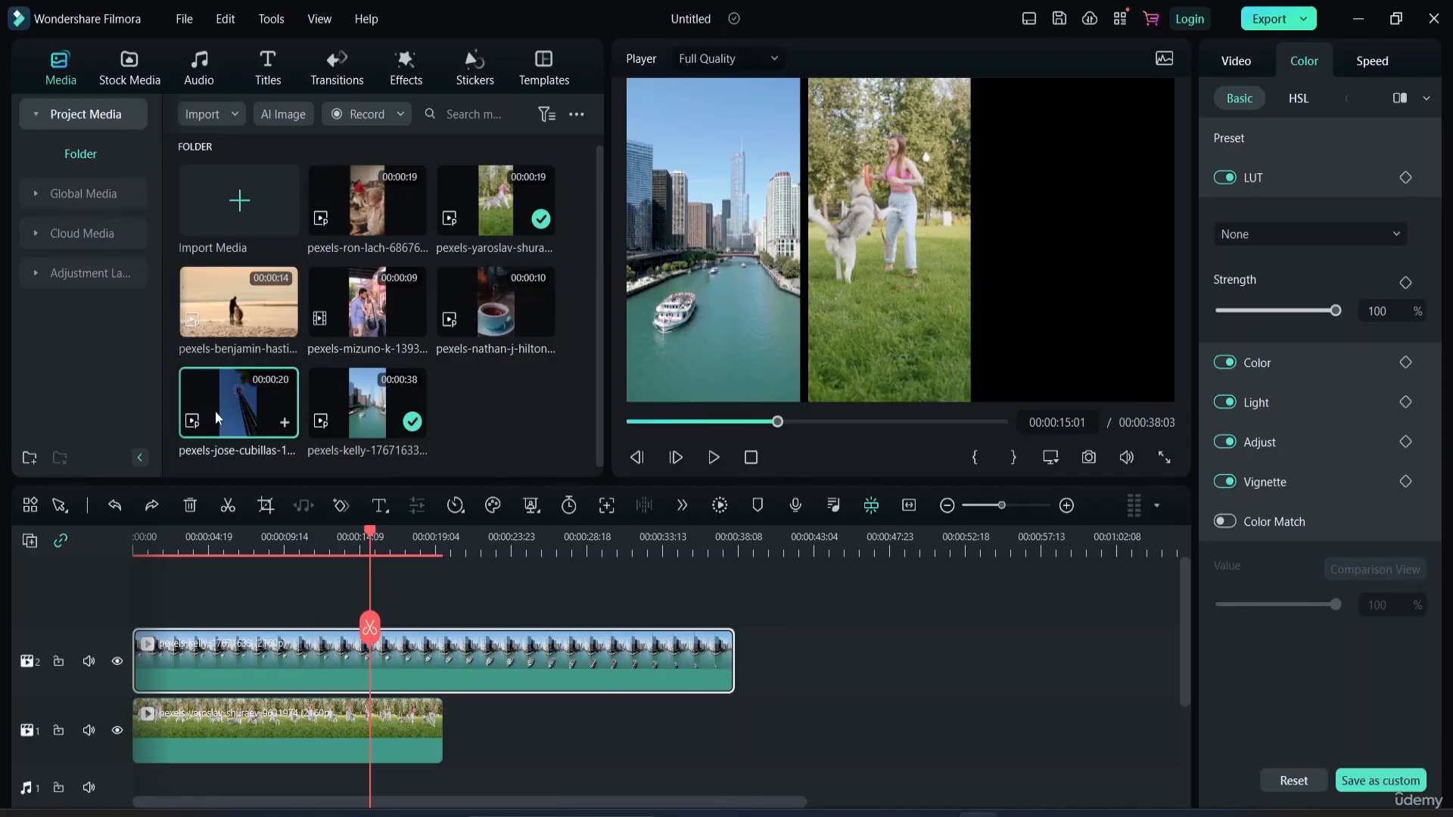
left_click_drag(239, 397, 176, 588)
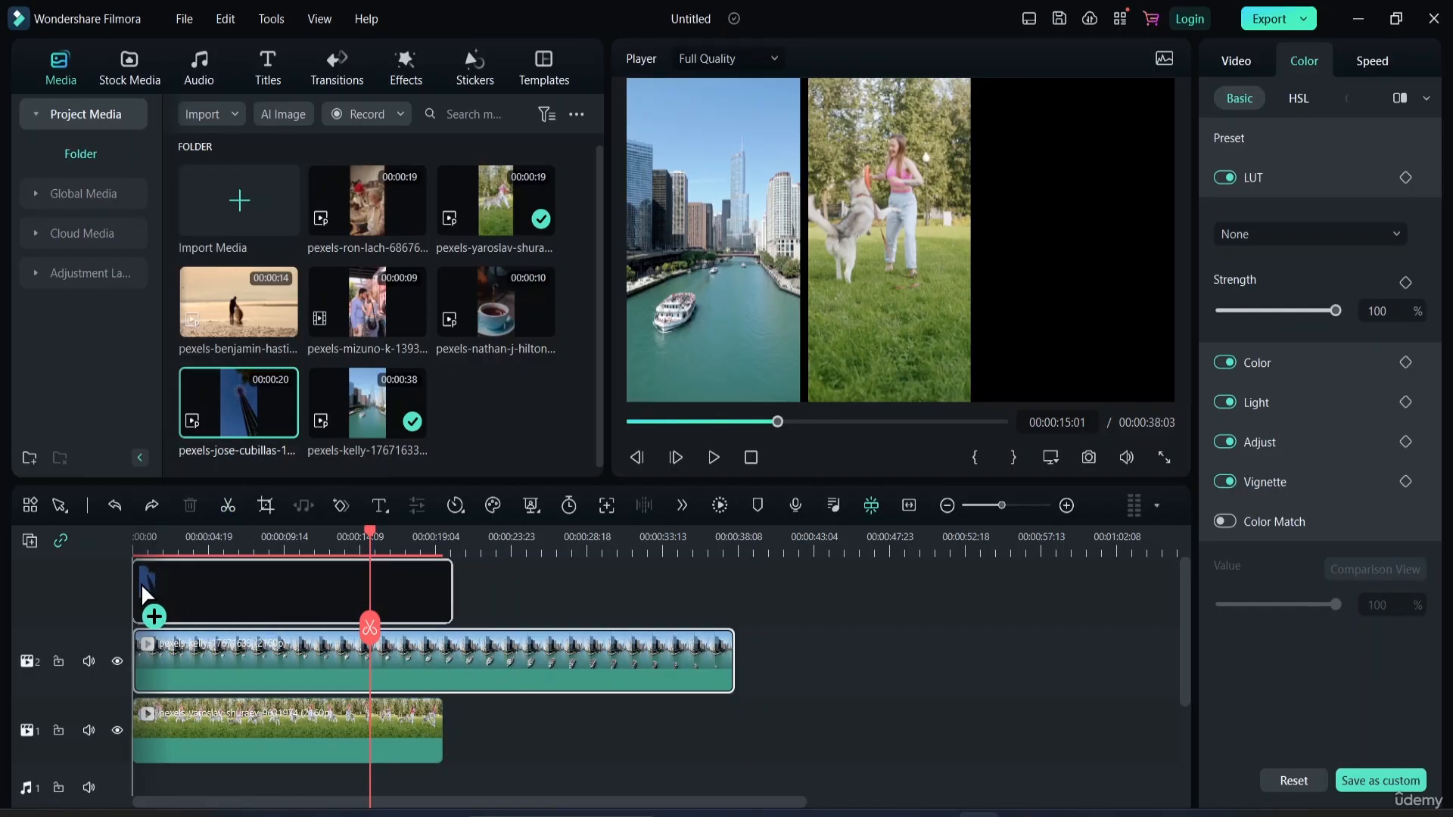
left_click_drag(141, 582, 140, 582)
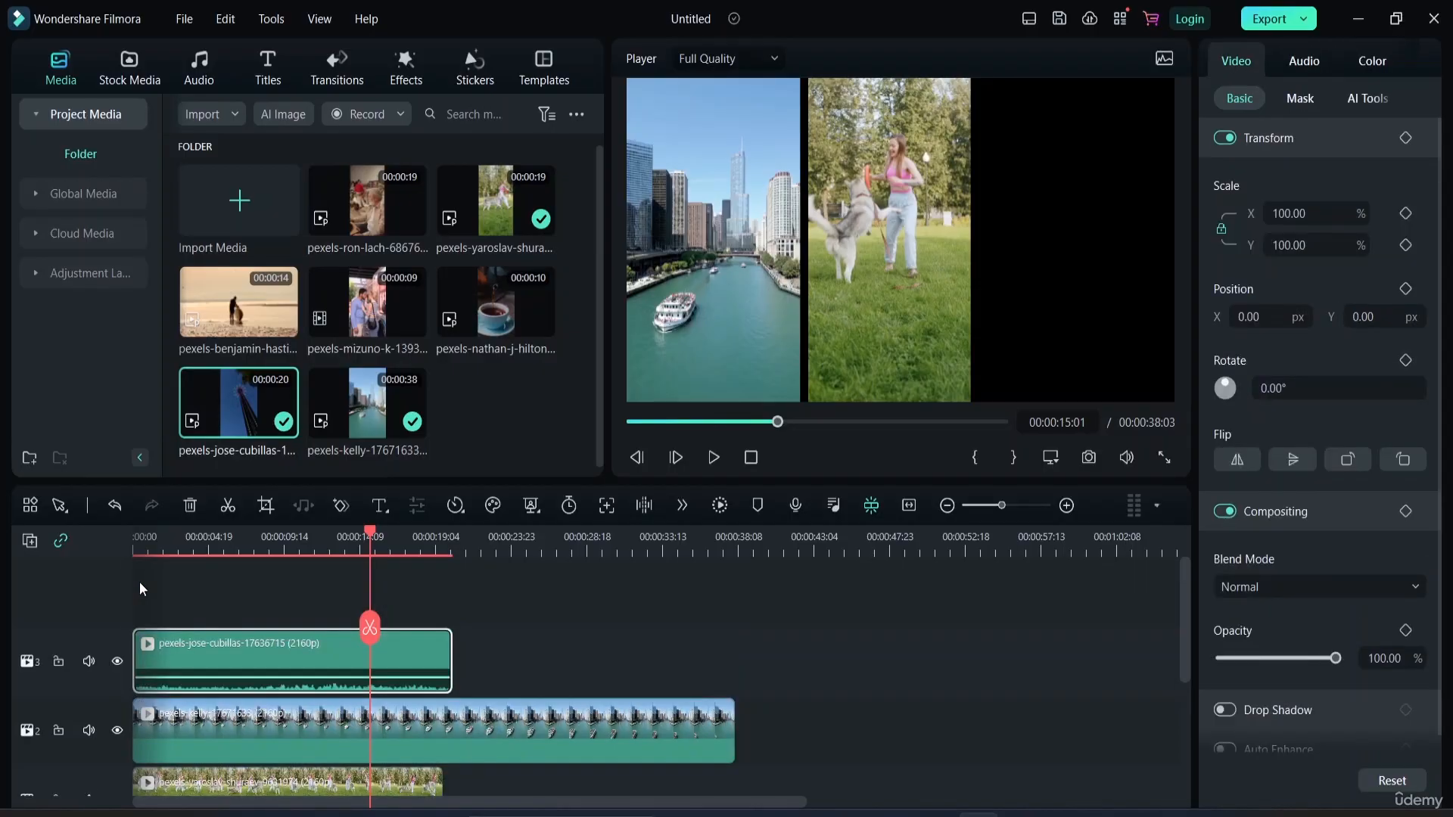
scroll(199, 687, "down", 1)
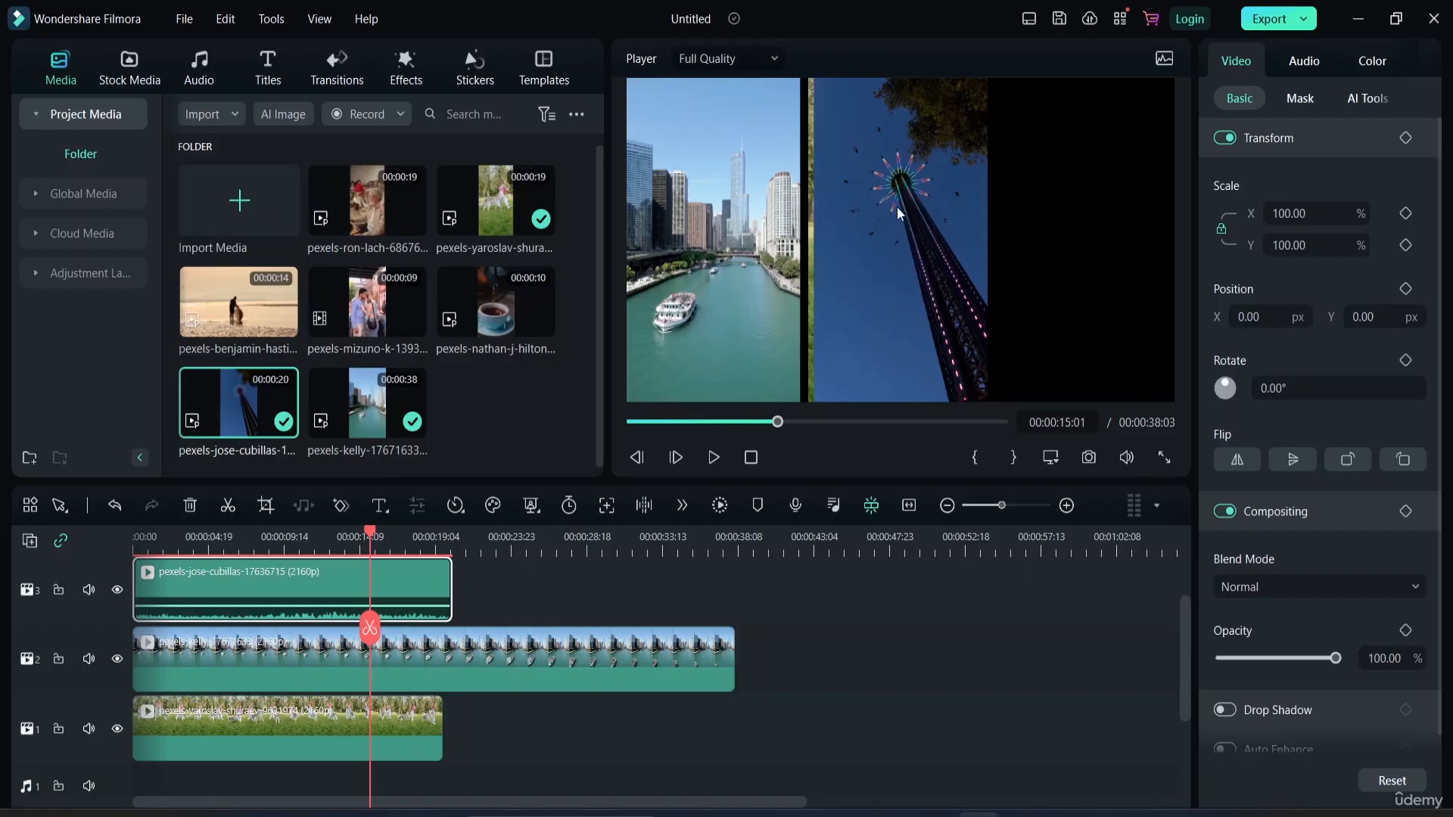
left_click_drag(905, 140, 1080, 140)
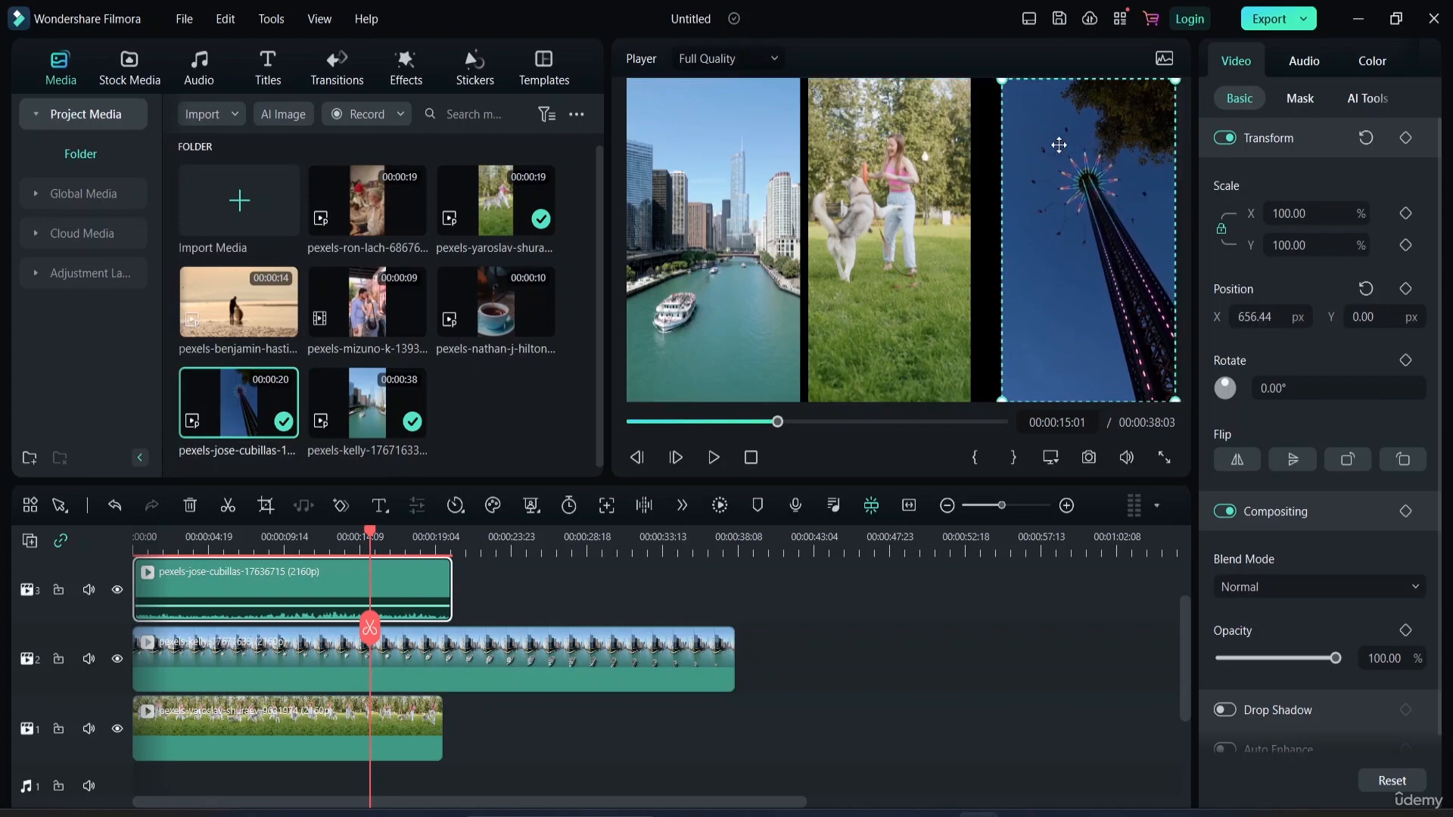
- Centre the park dog clip in the video frame and return the playhead to the start of the timeline
left_click(905, 153)
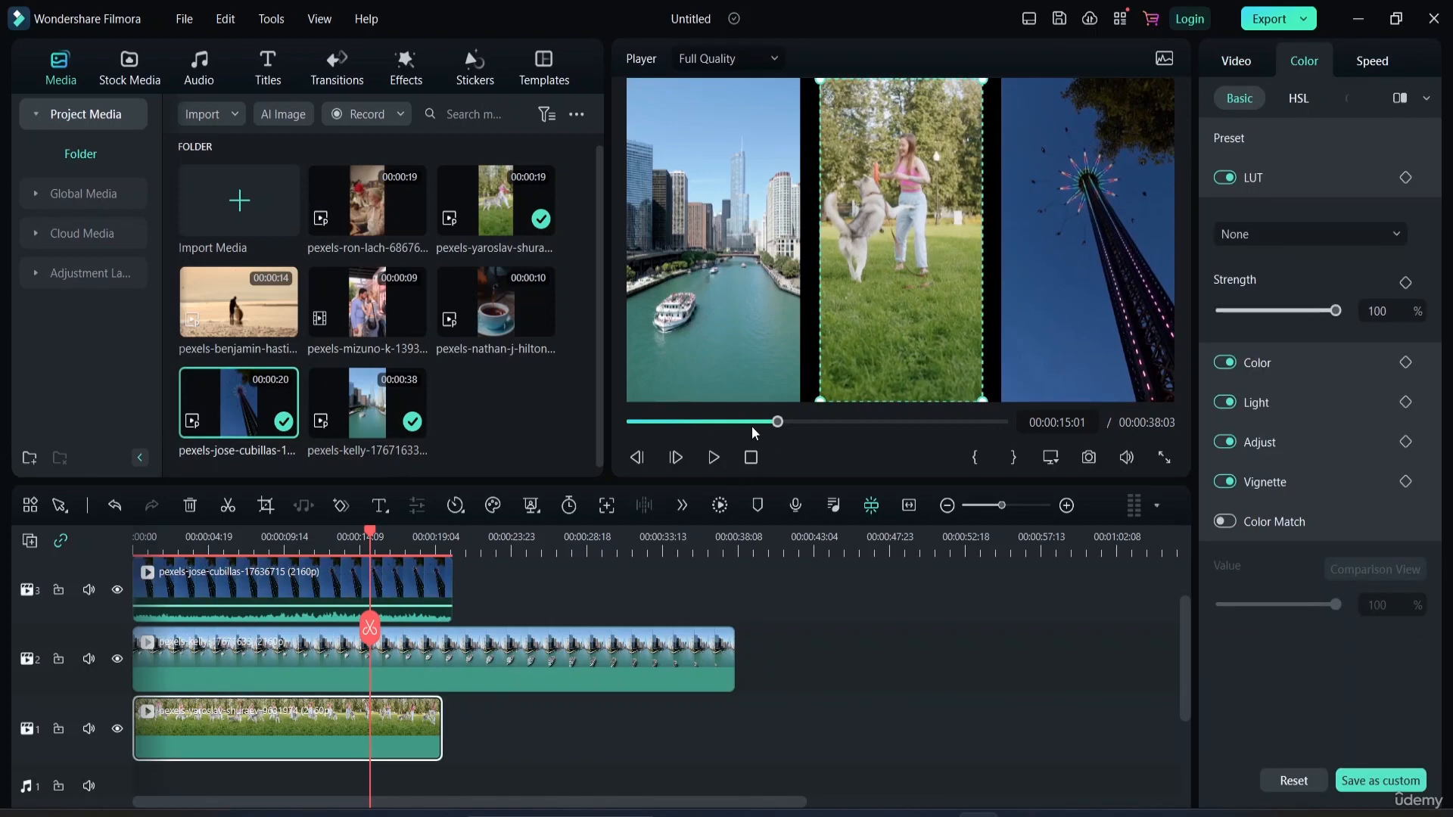
left_click_drag(777, 423, 625, 420)
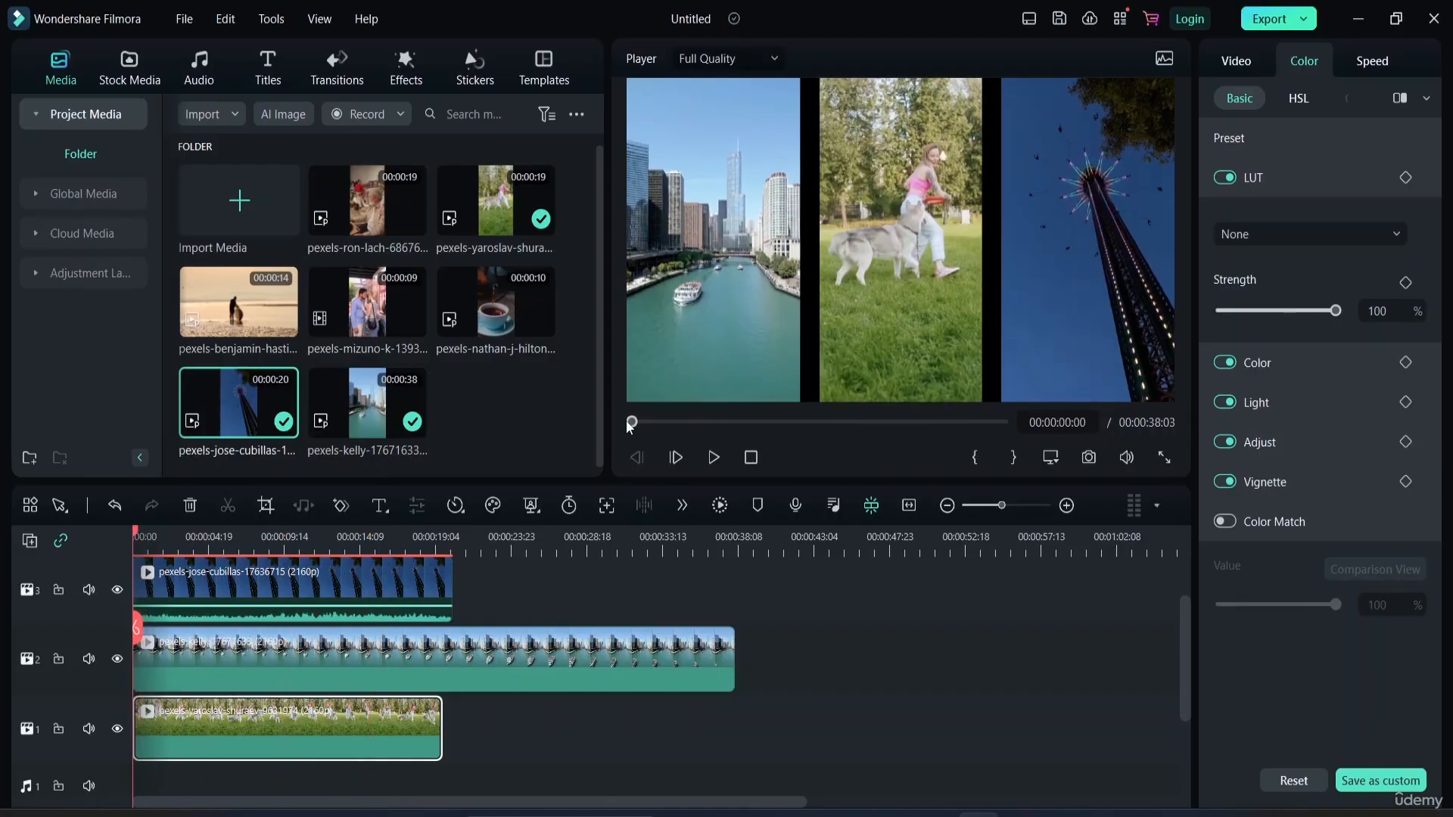
- Set the height of the timeline tracks to Small
scroll(247, 691, "up", 1)
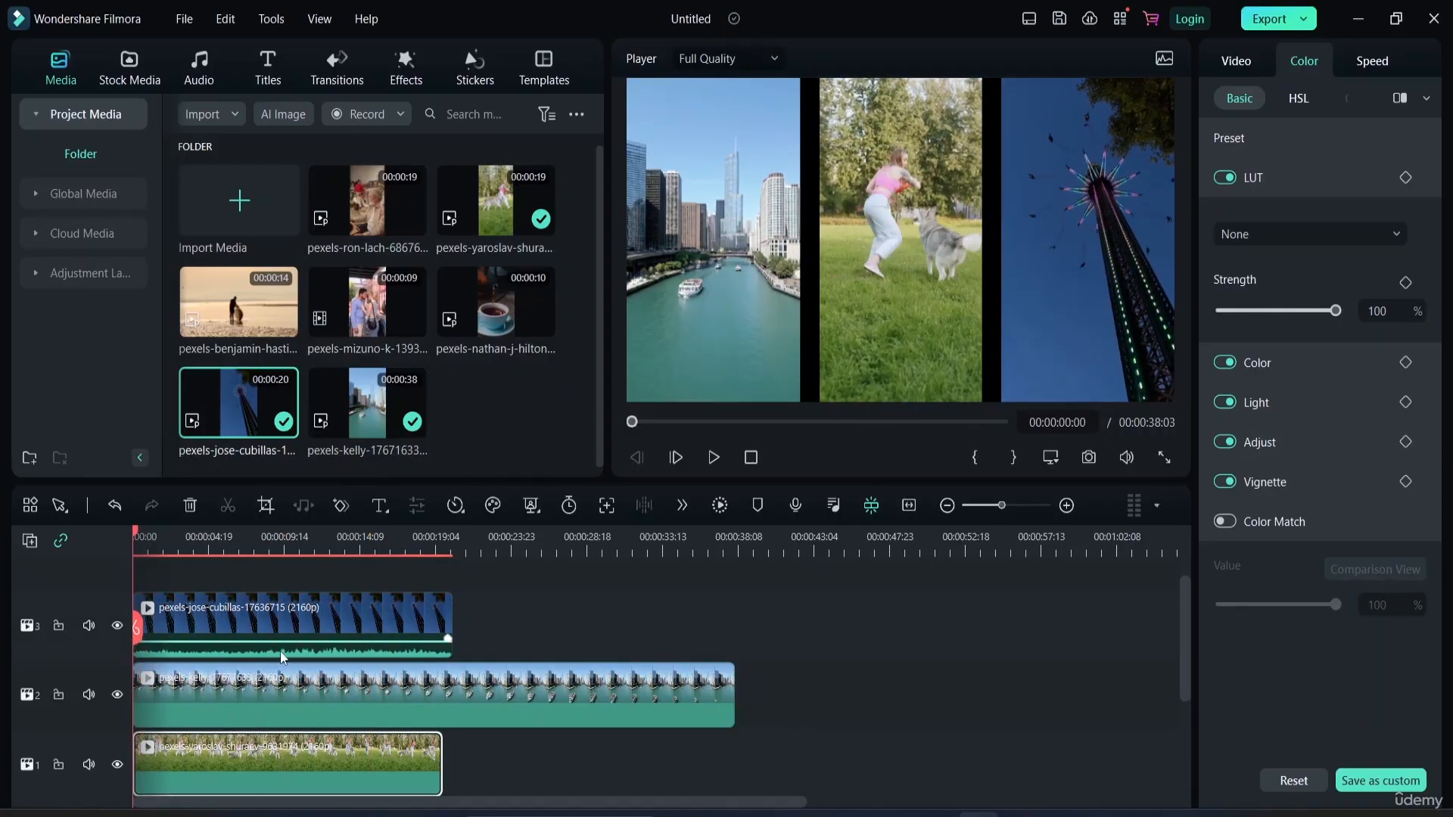
scroll(281, 656, "down", 1)
scroll(291, 660, "up", 2)
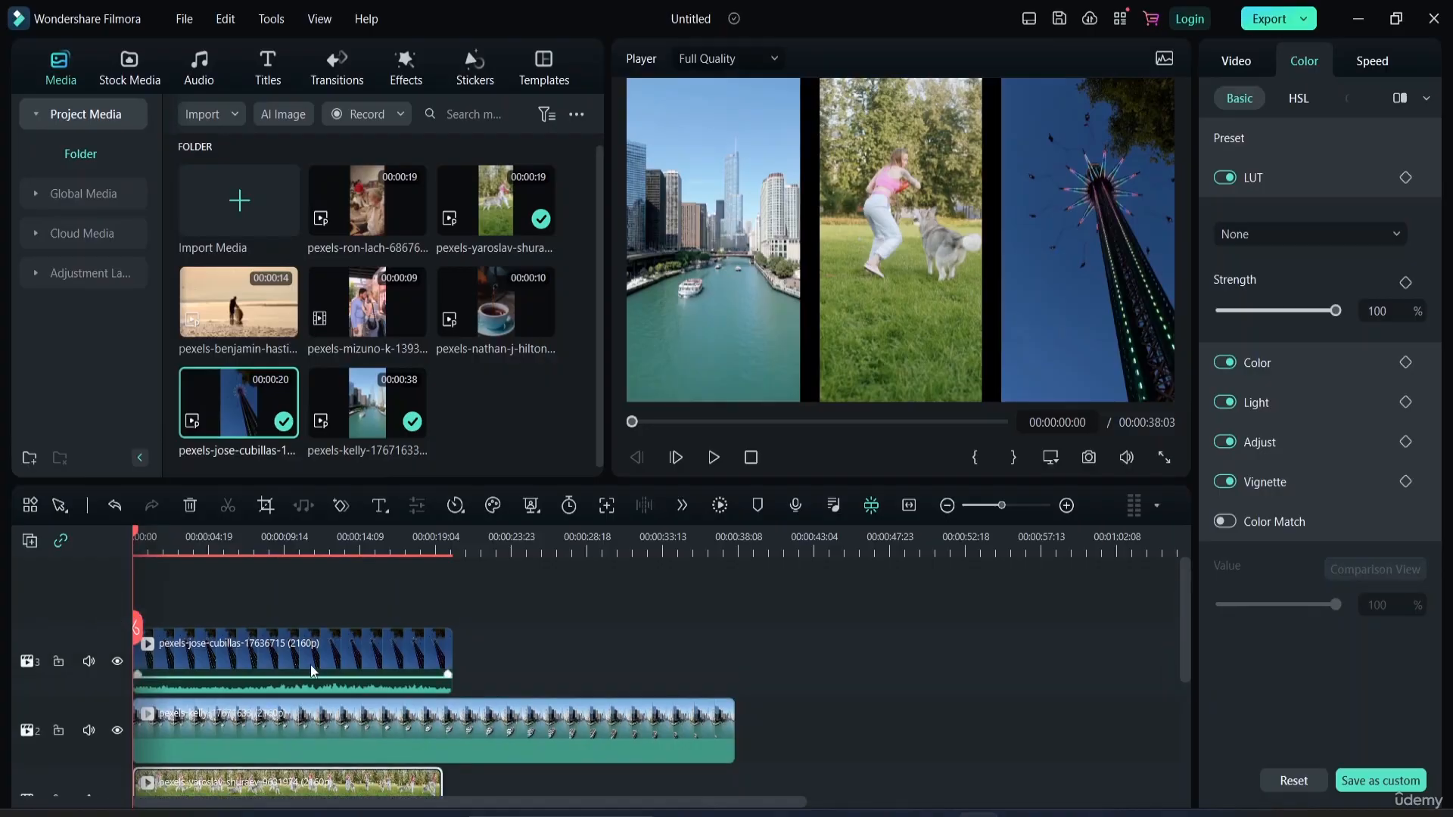
scroll(307, 656, "down", 2)
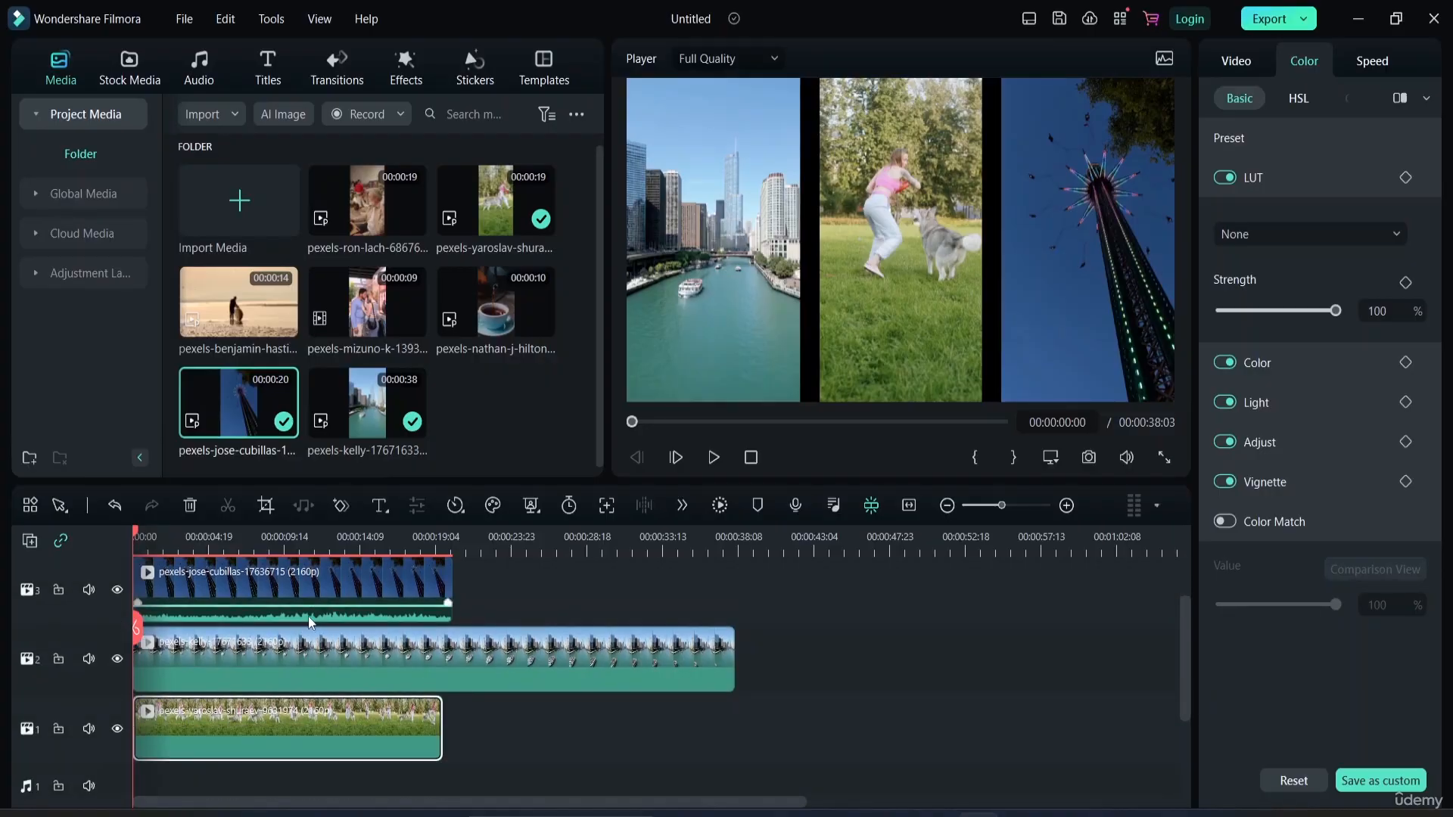
scroll(282, 681, "up", 2)
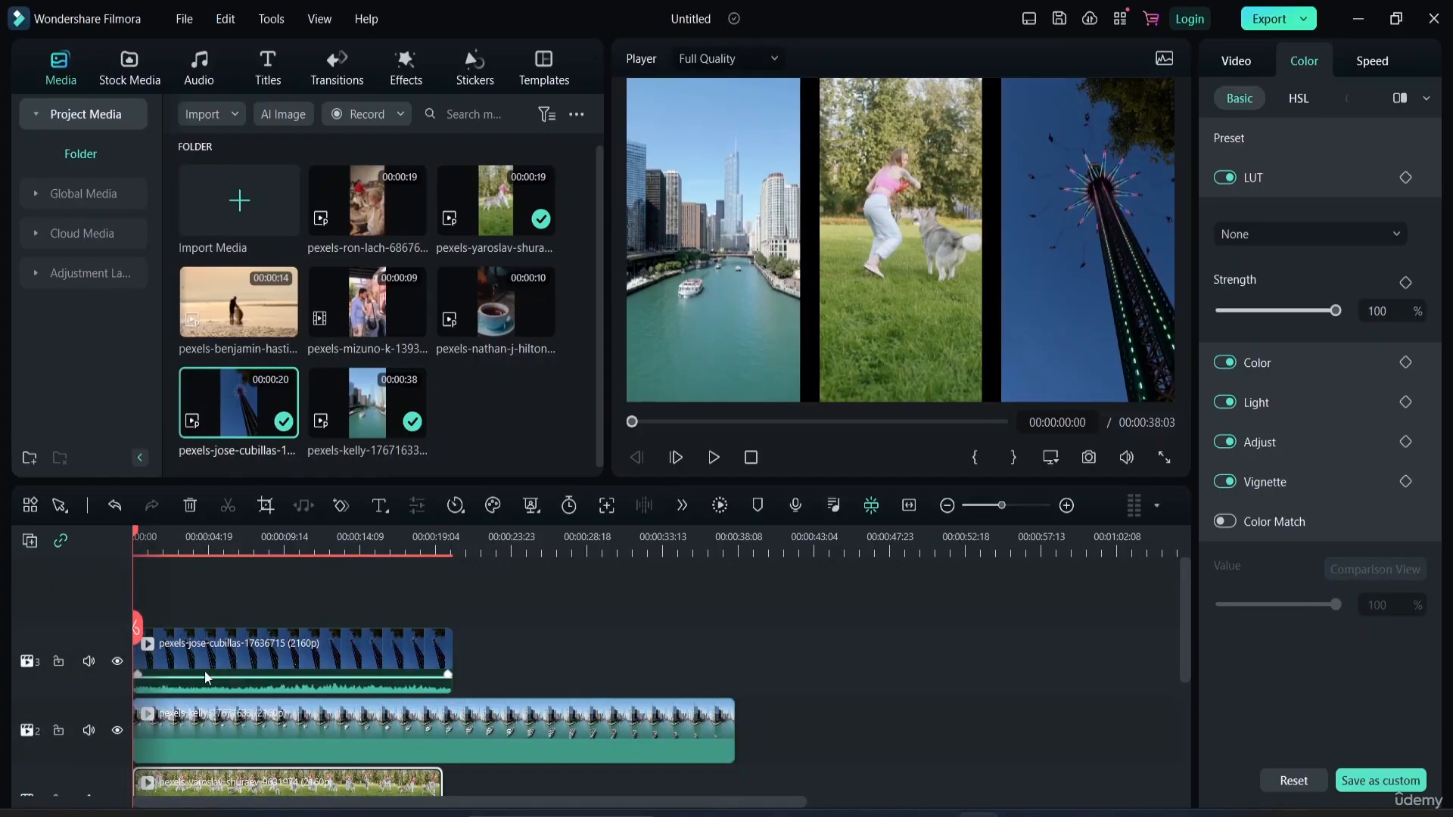
left_click(30, 541)
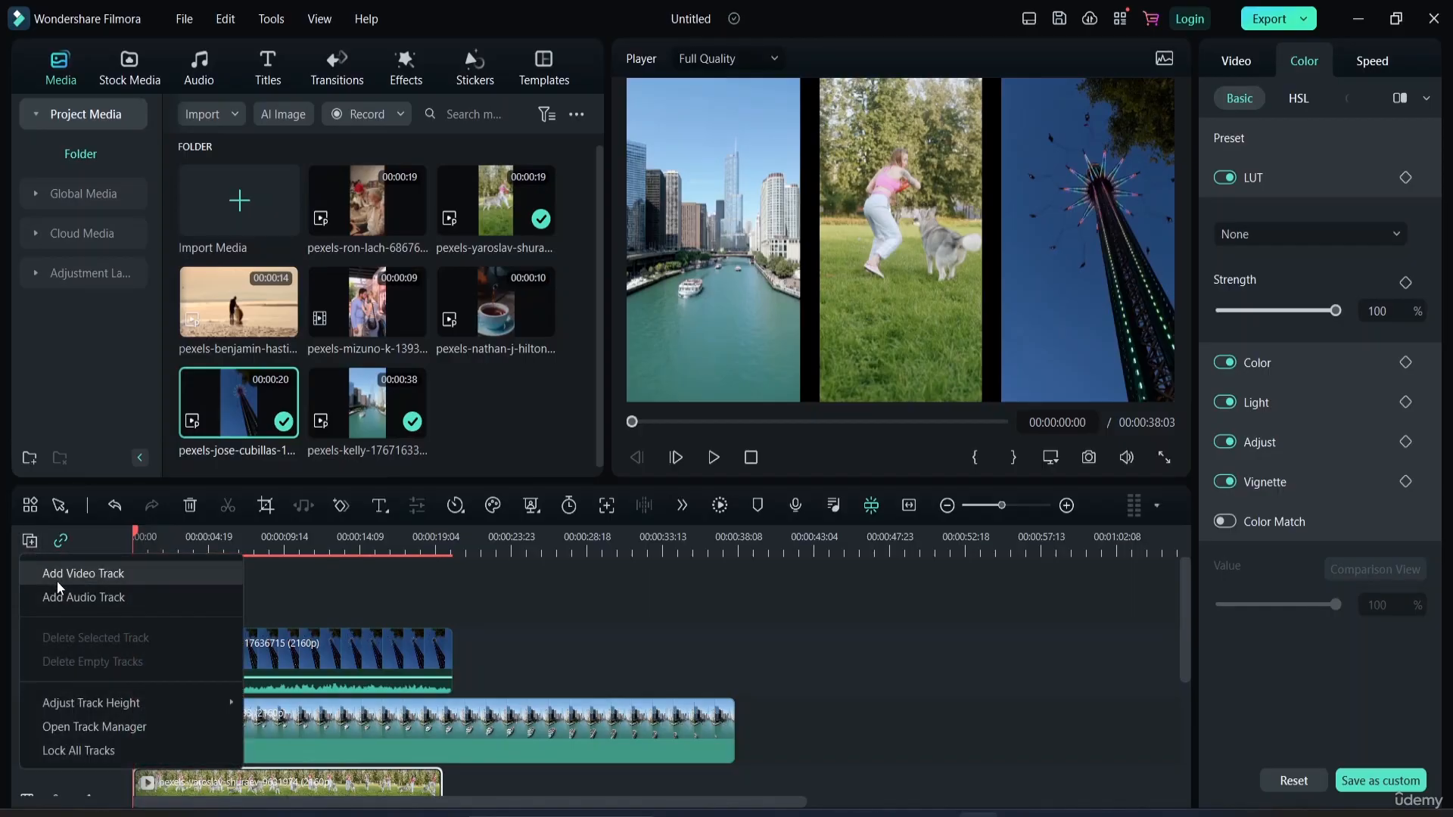
mouse_move(96, 699)
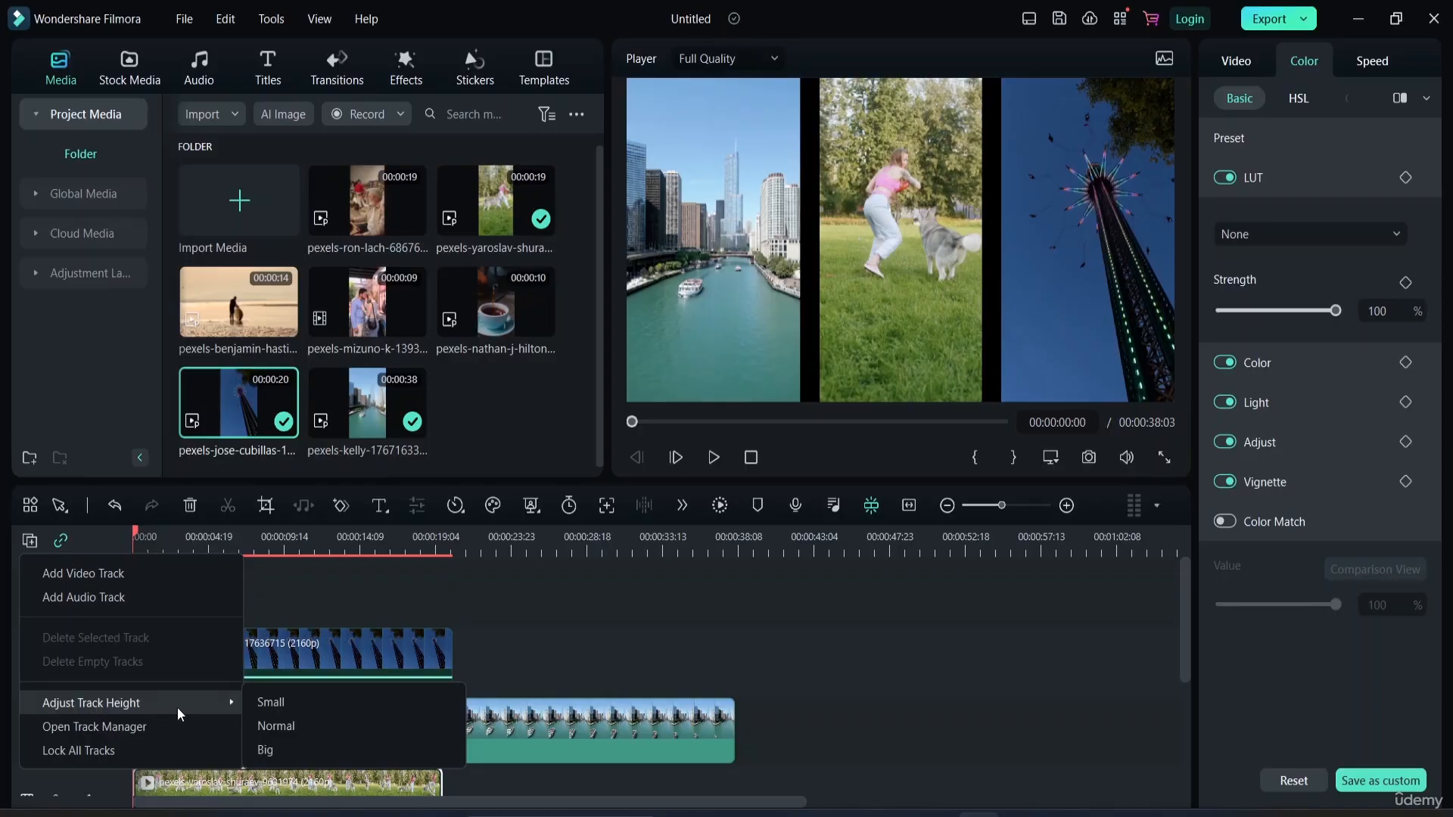
left_click(297, 703)
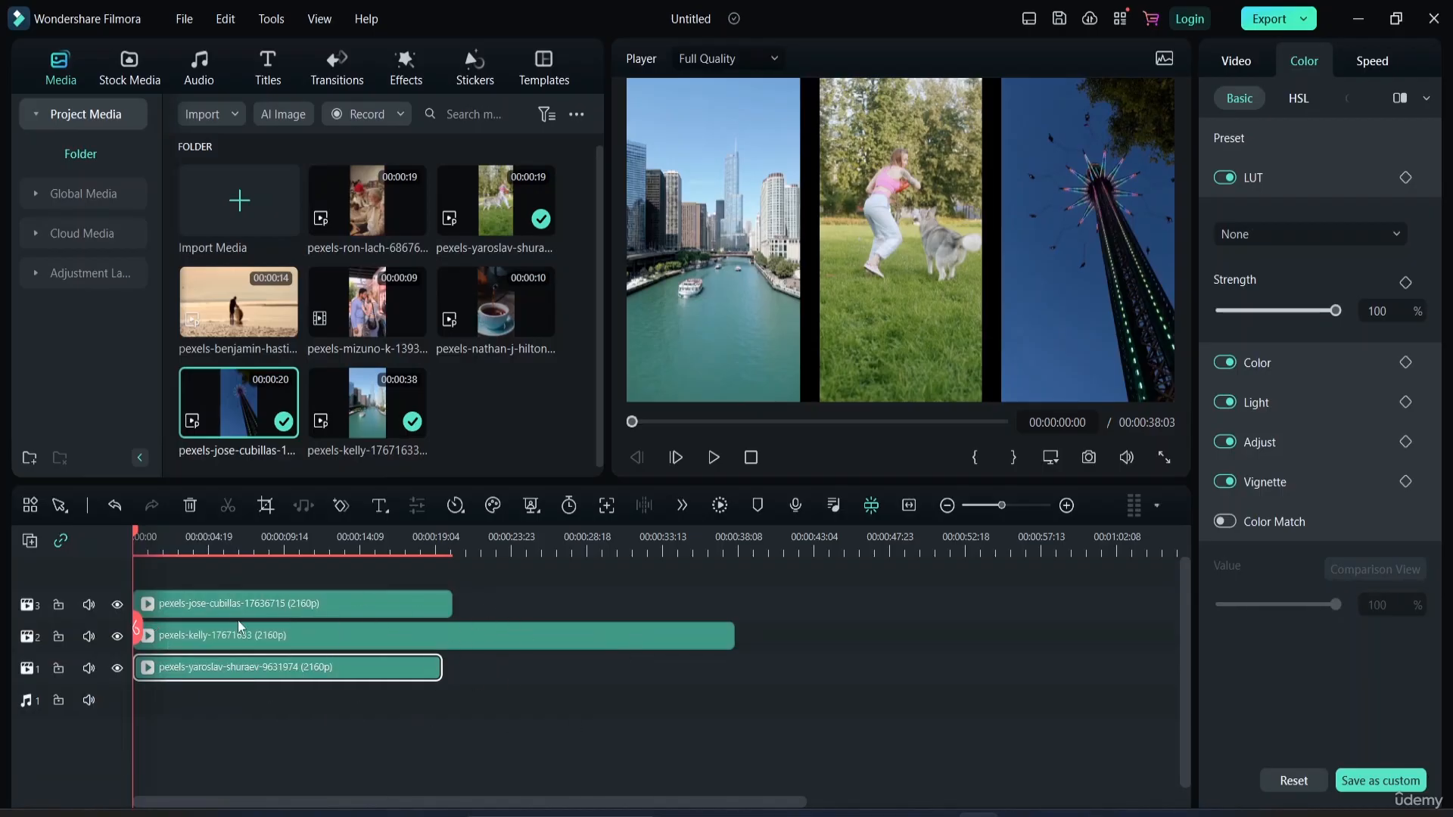
- Switch the timeline track height to Normal and on to Big, and look over the enlarged clips on all three tracks
left_click(21, 544)
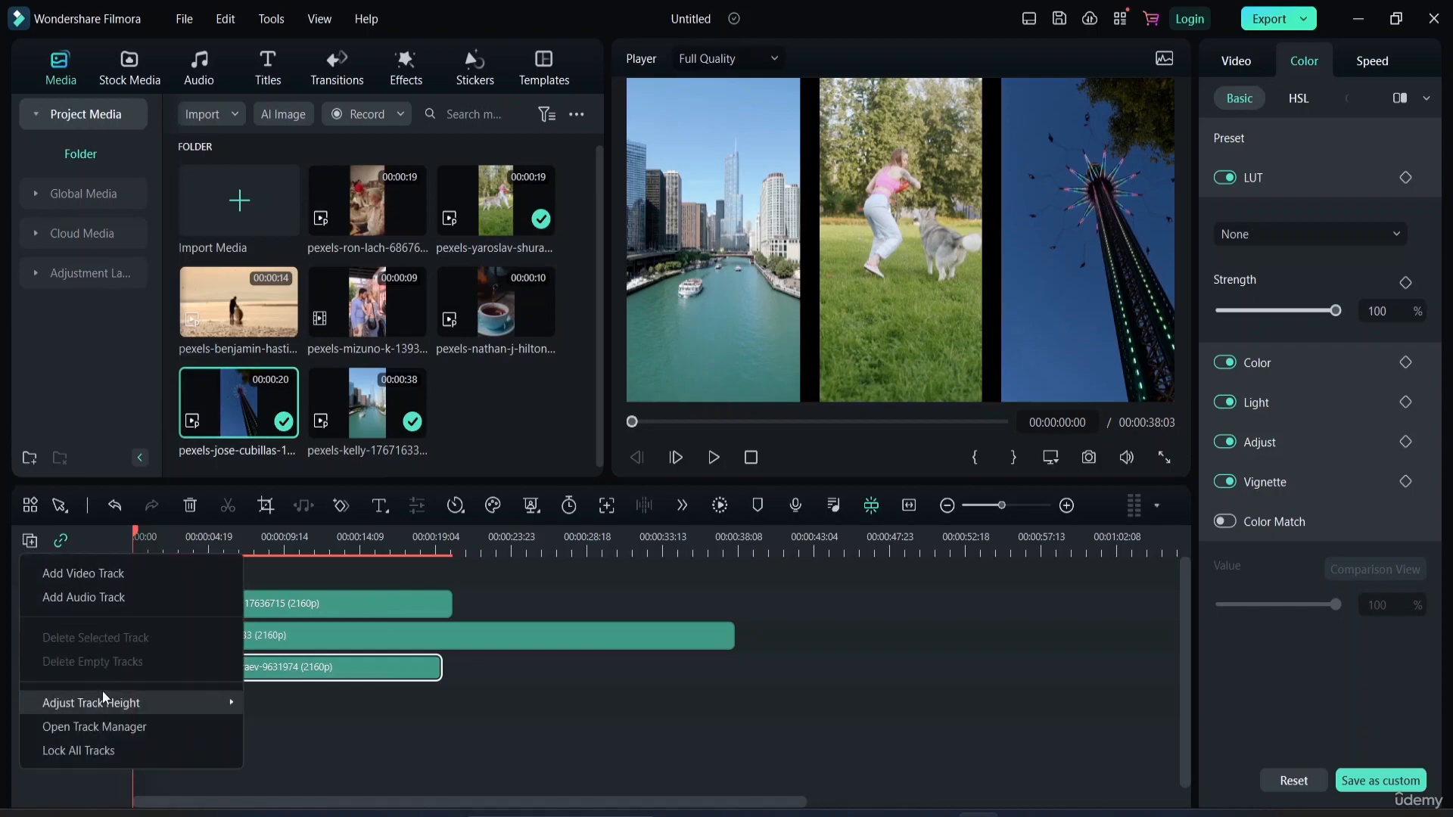
left_click(280, 728)
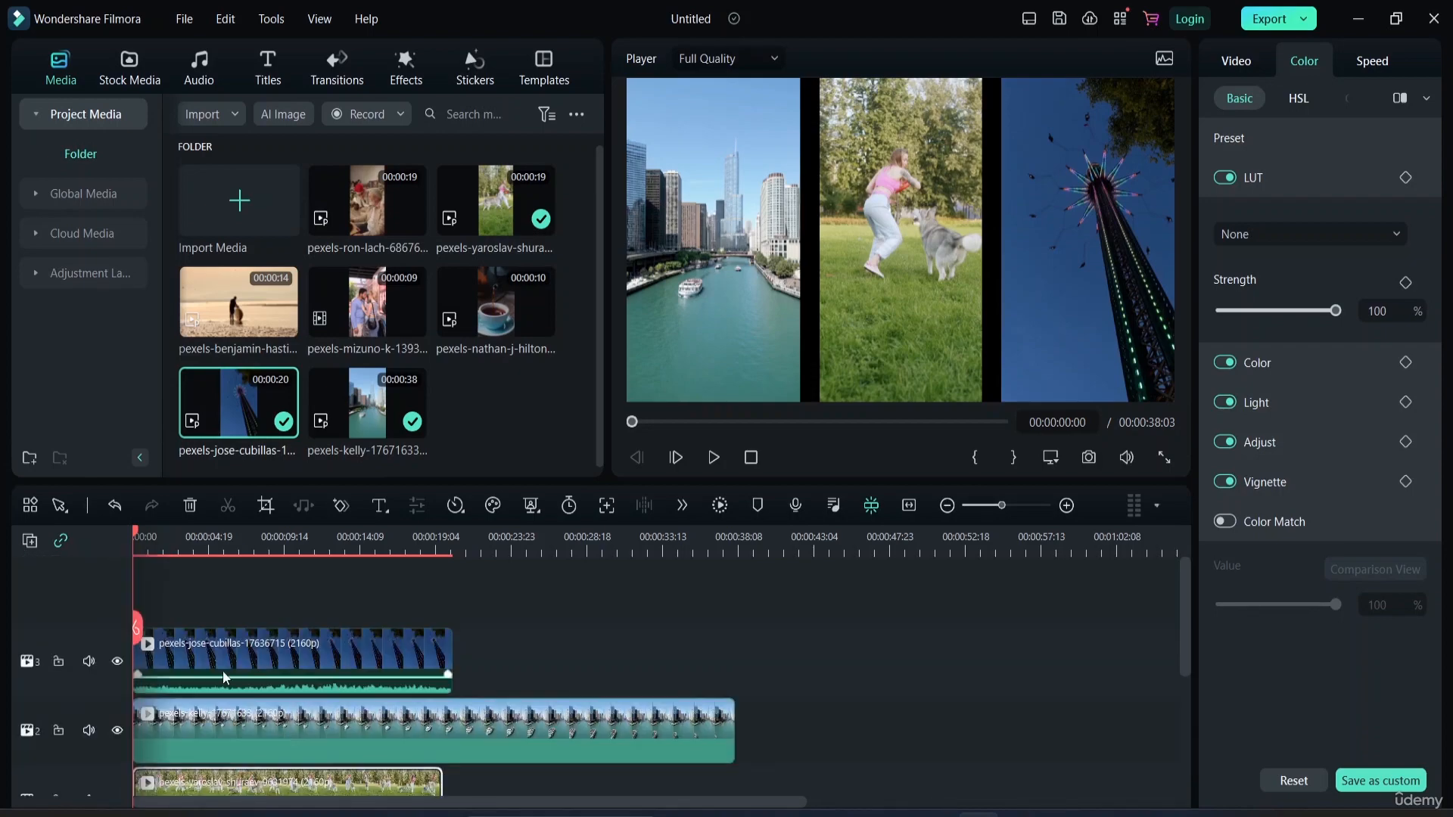
left_click(36, 542)
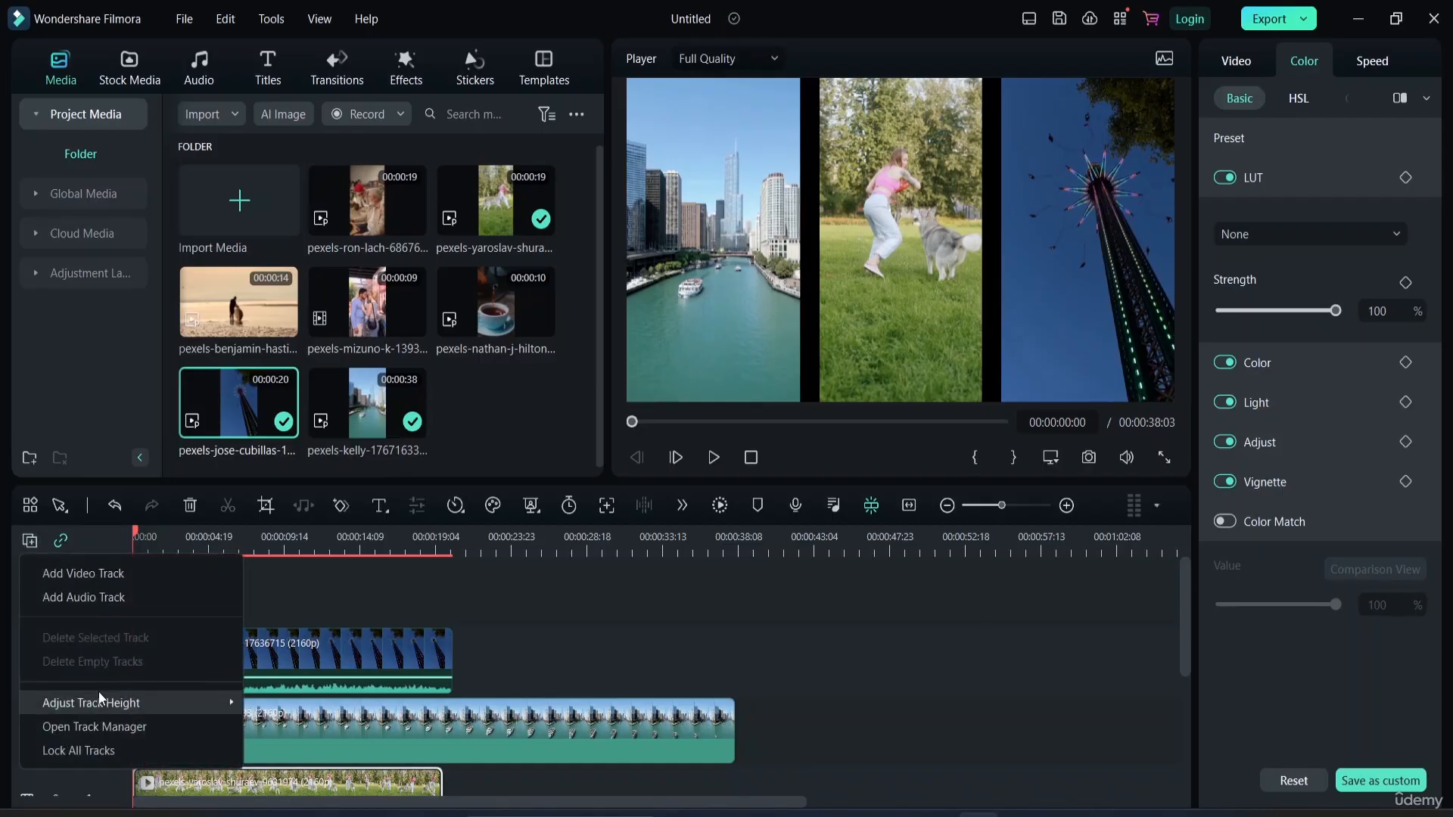
mouse_move(92, 688)
mouse_move(227, 702)
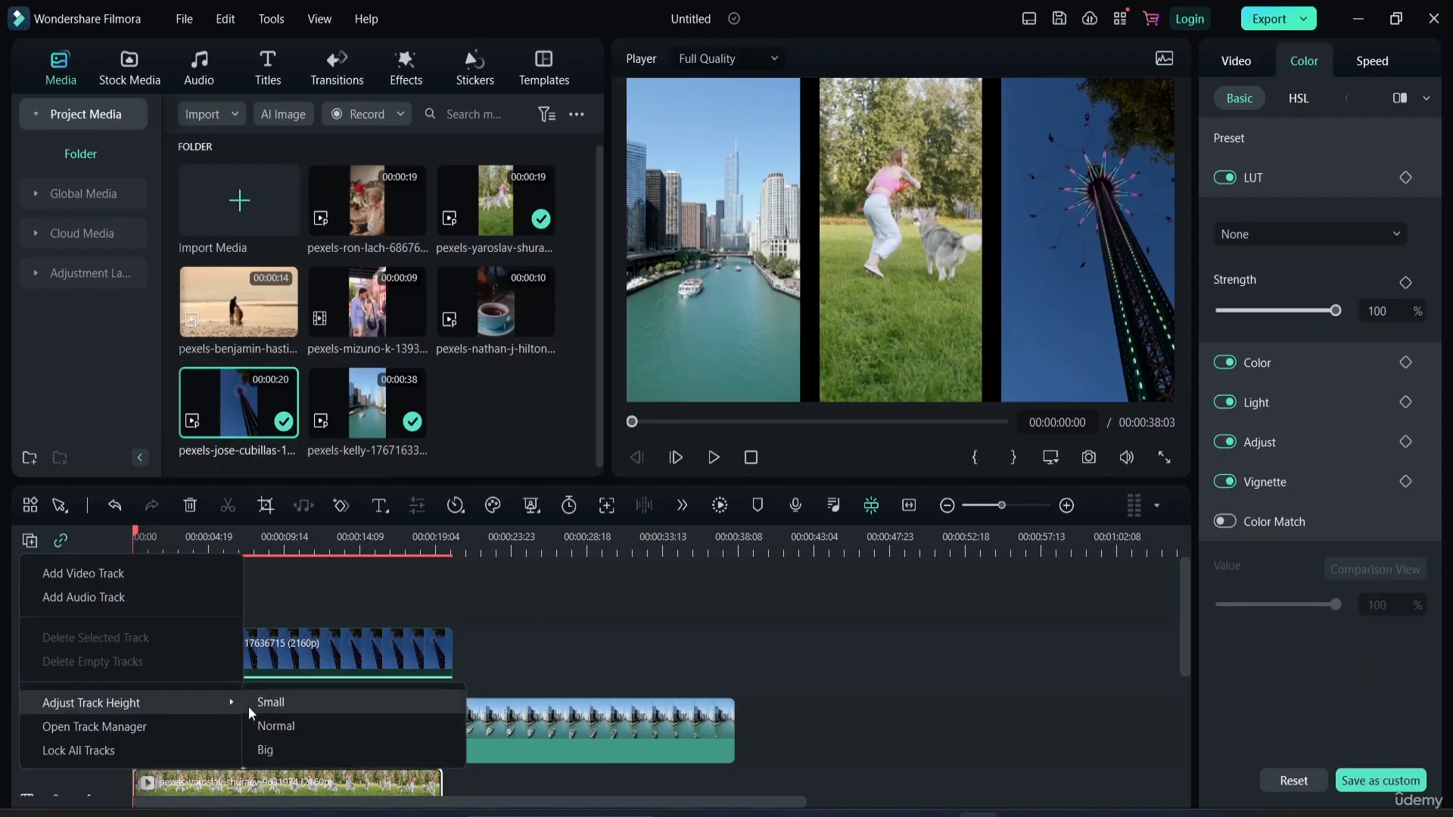
left_click(285, 747)
scroll(405, 674, "down", 3)
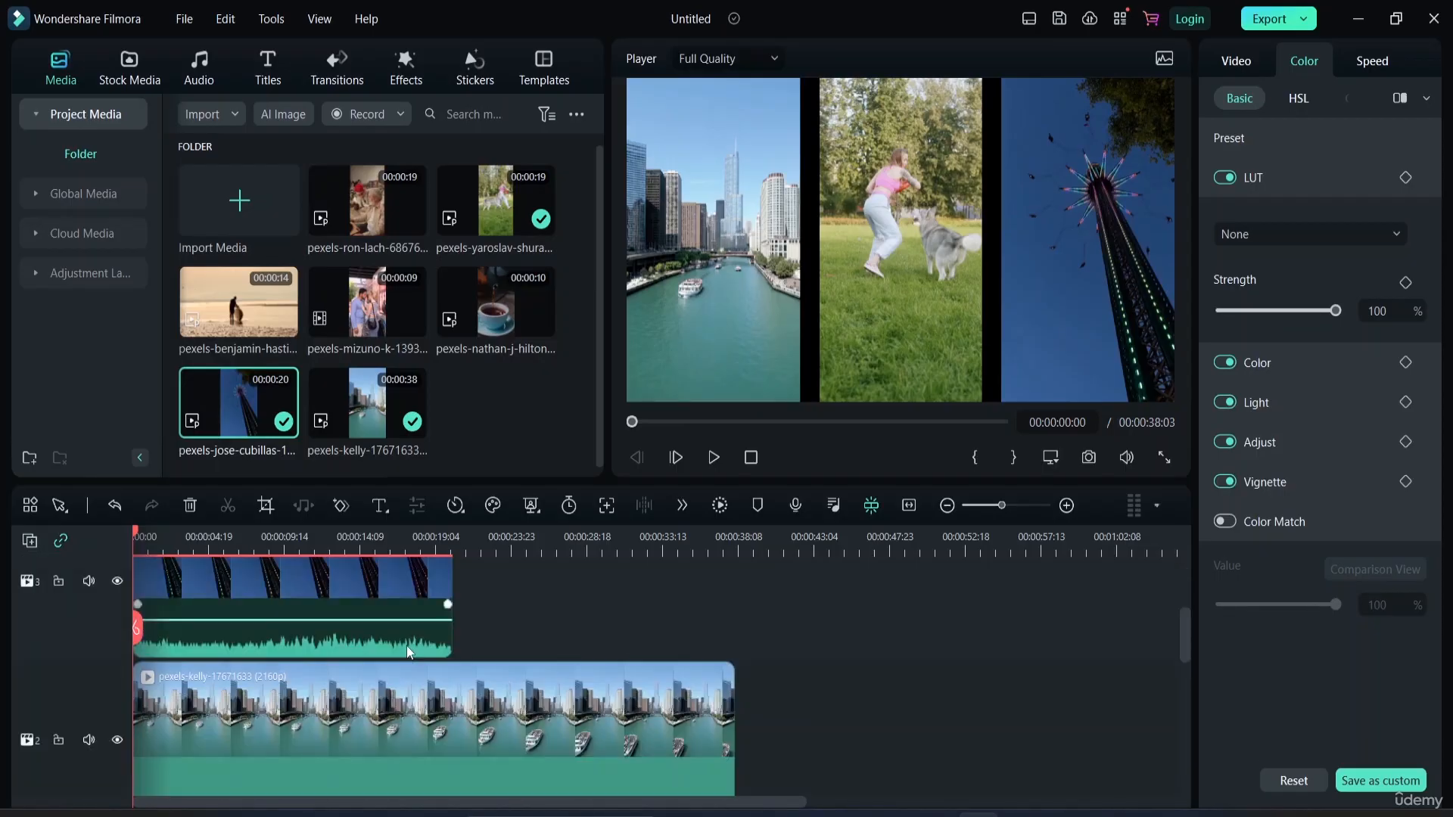
scroll(325, 716, "down", 4)
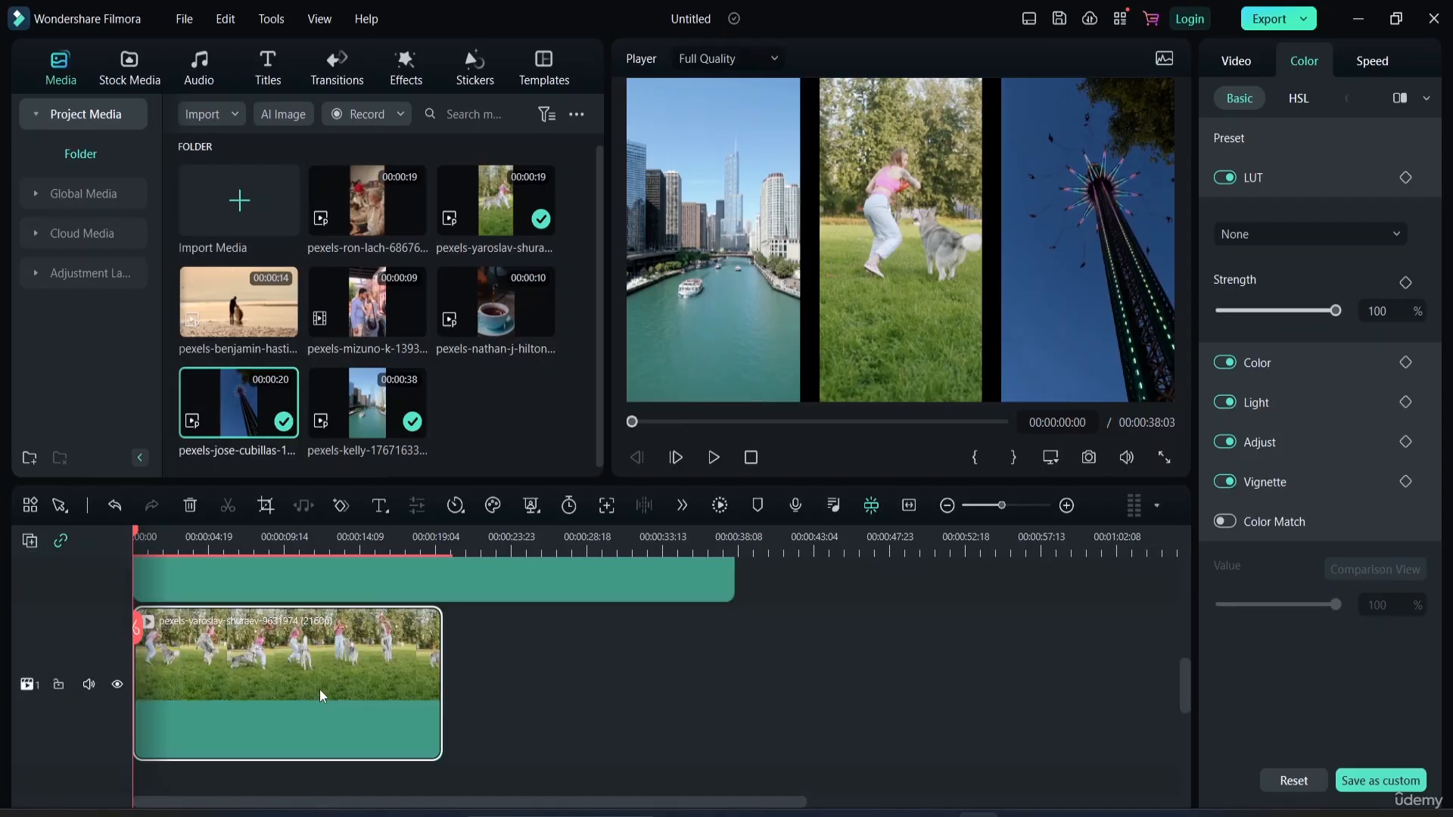
scroll(324, 692, "up", 2)
scroll(324, 696, "up", 1)
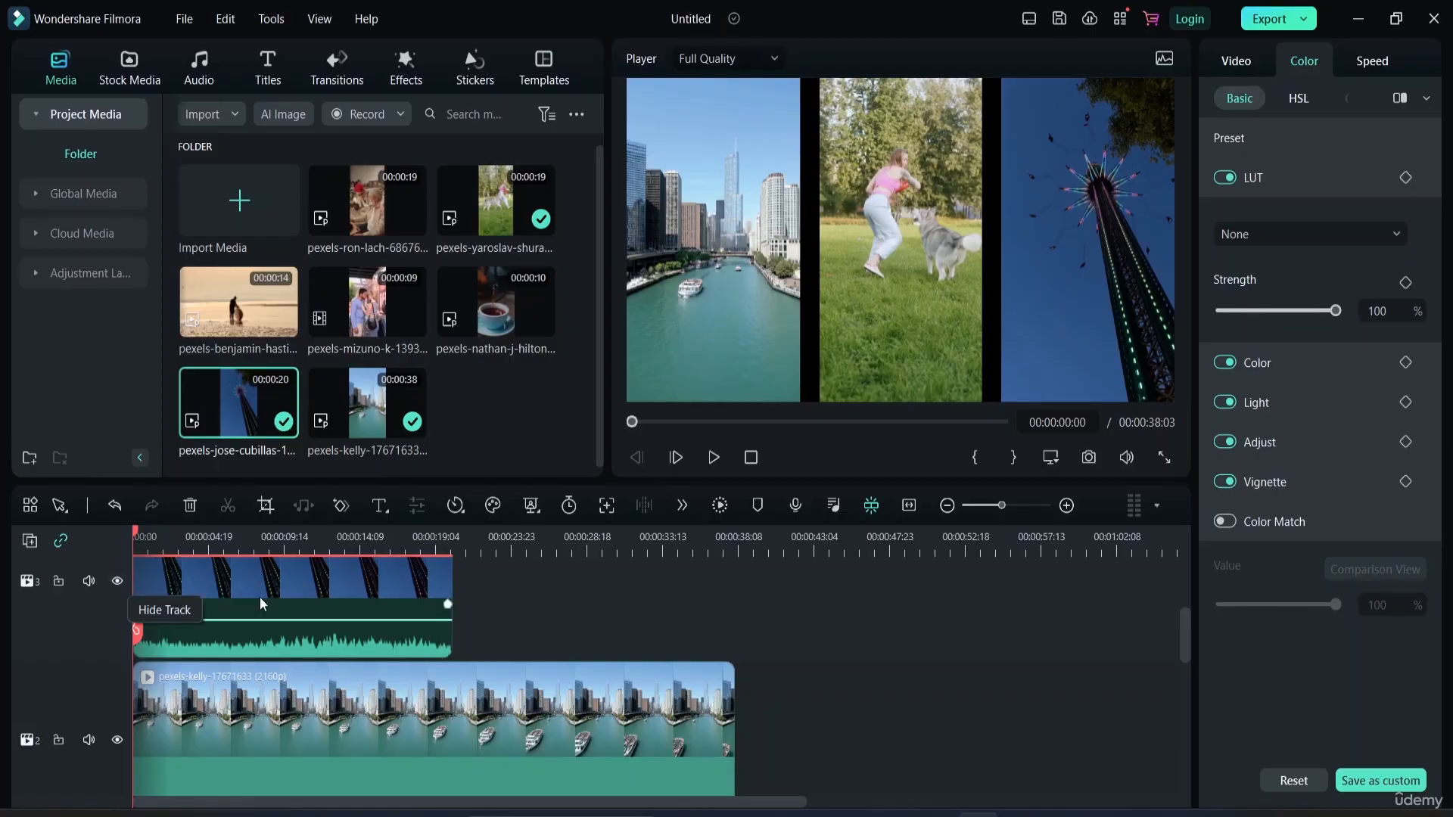
- Lower the audio level of the tower ride clip slightly and set the timeline track height to Normal
mouse_move(256, 620)
left_mouse_down()
mouse_move(257, 649)
mouse_move(276, 589)
mouse_move(278, 625)
left_mouse_up()
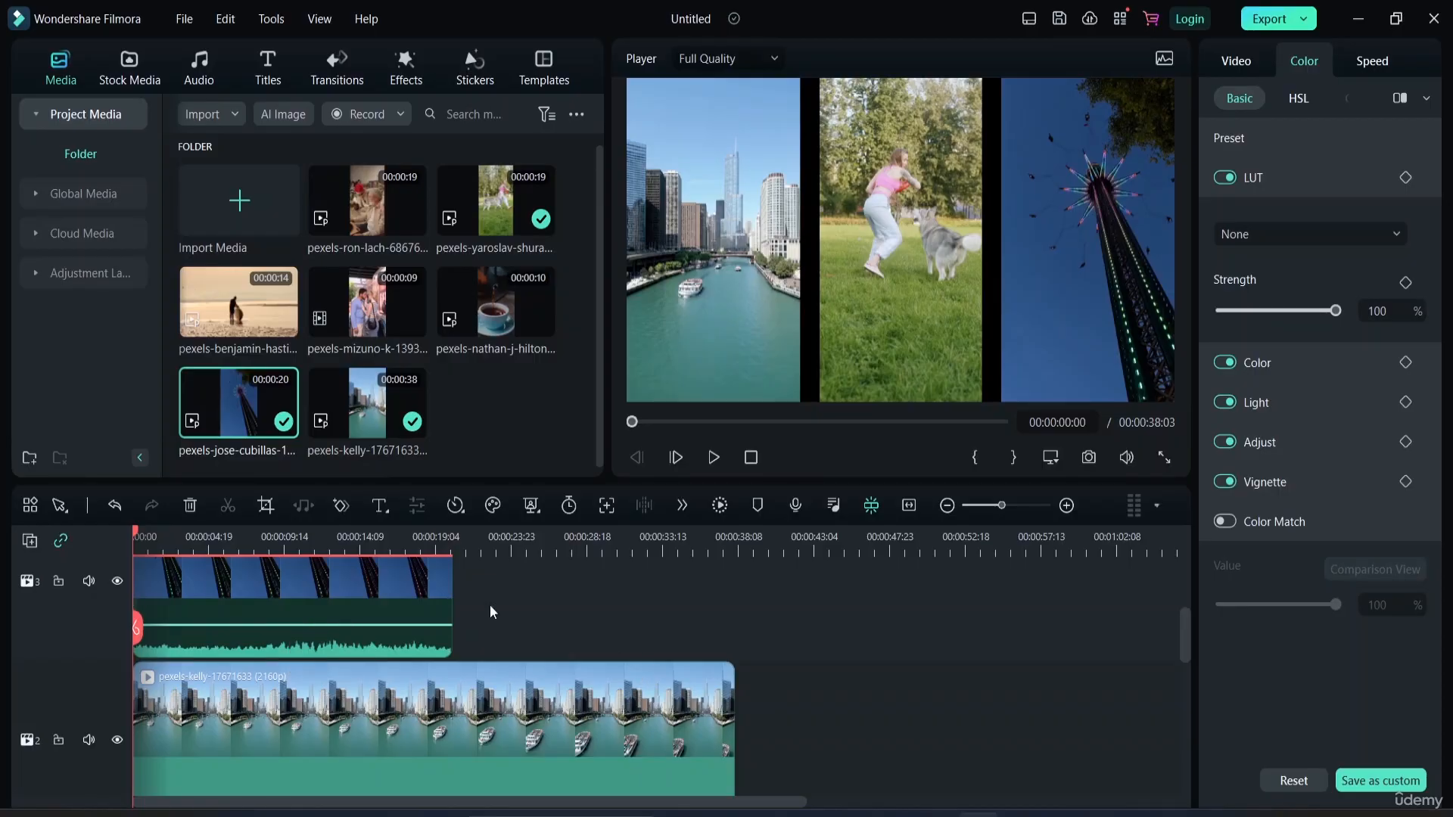
left_click(37, 538)
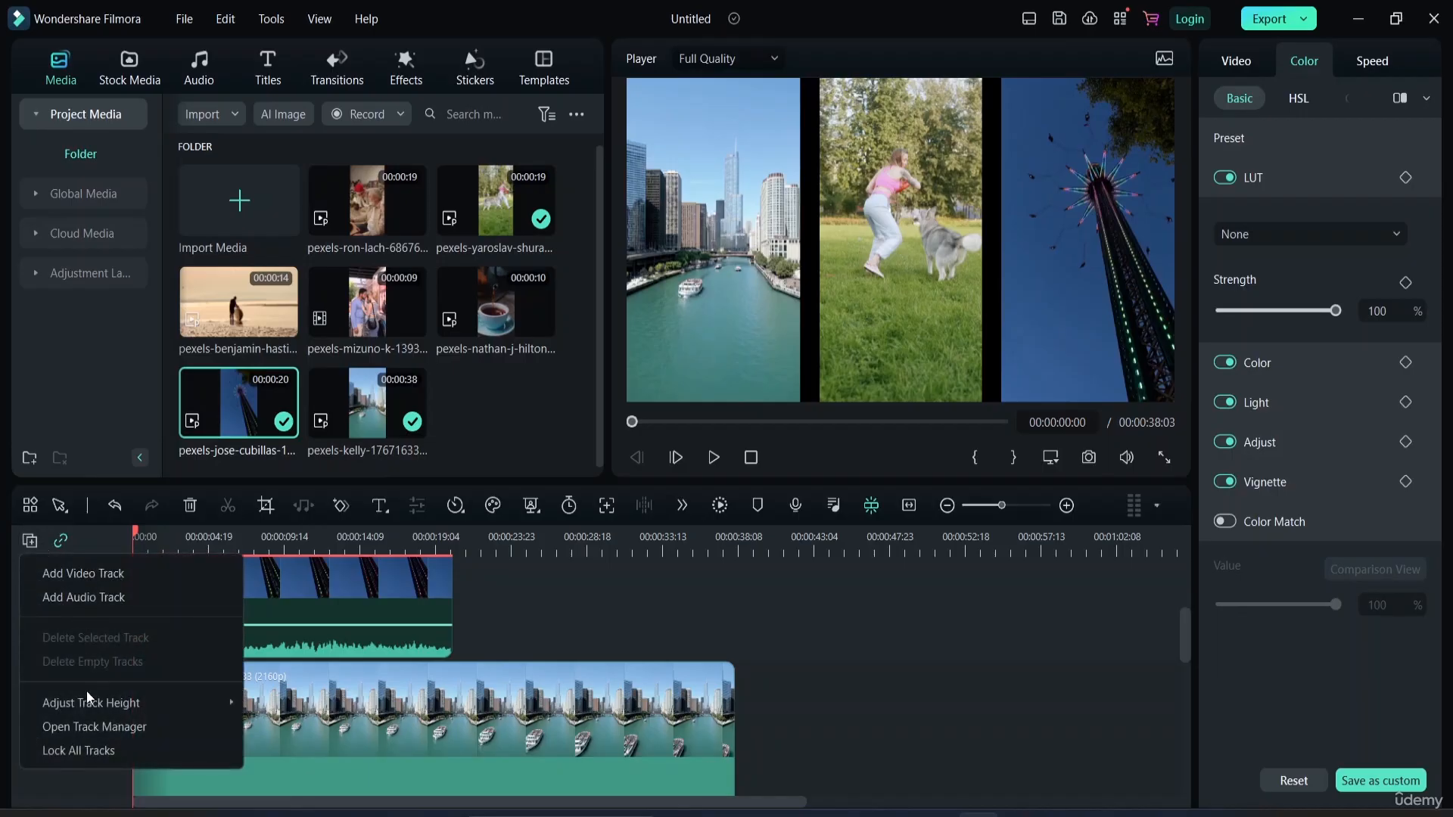
mouse_move(121, 704)
left_click(288, 742)
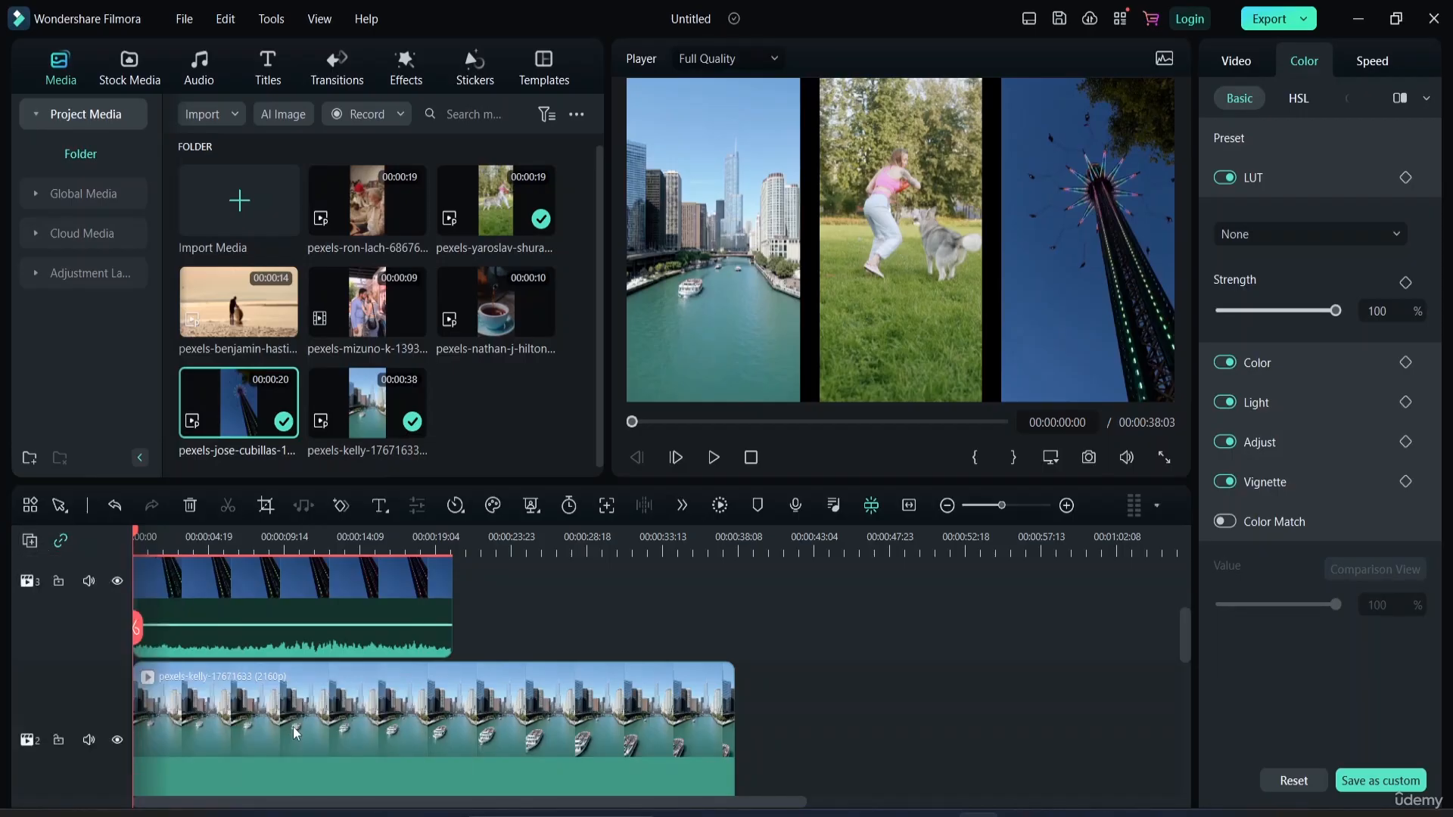
scroll(298, 726, "up", 5)
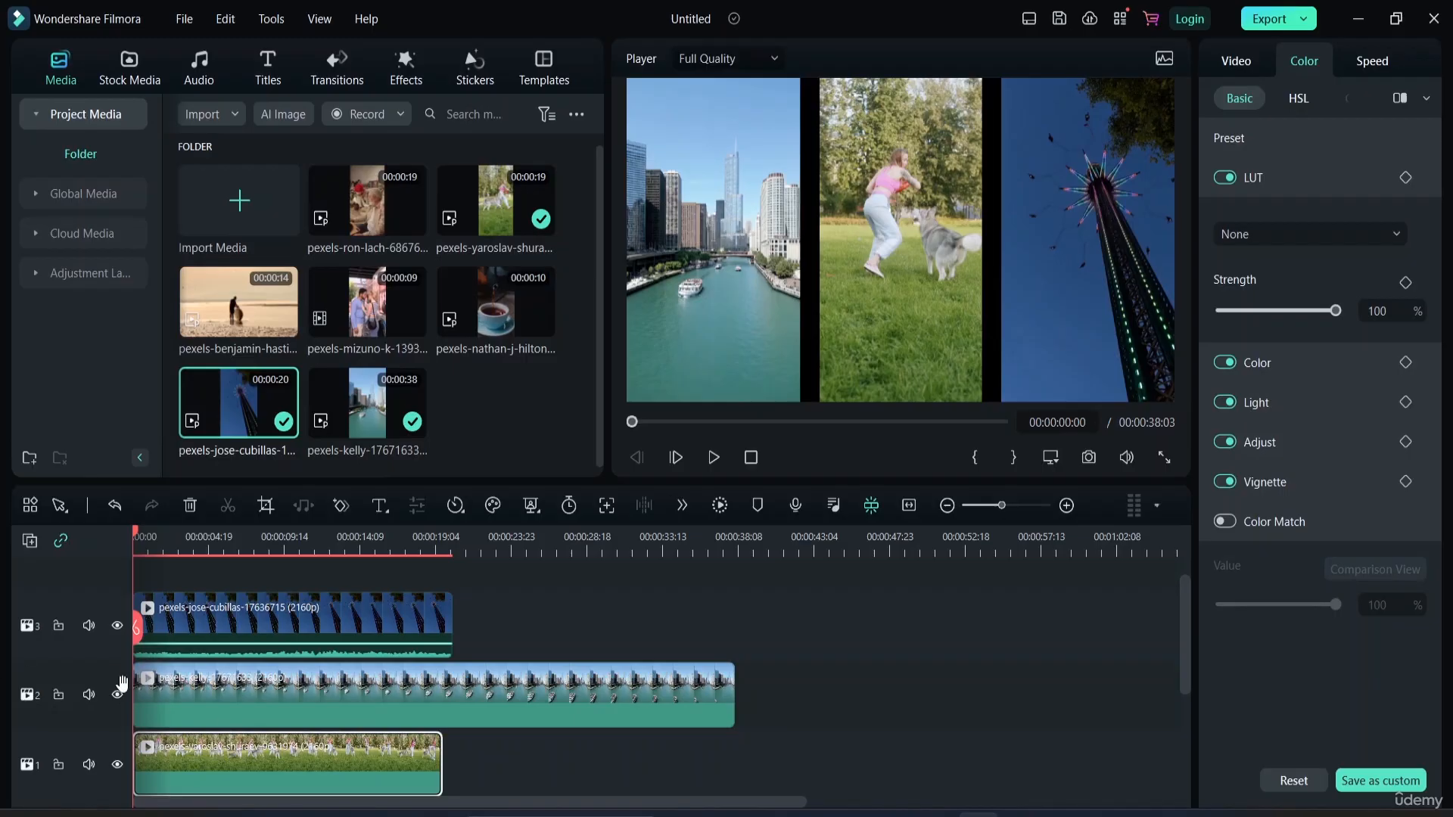
- Play the timeline briefly, move the playhead to 00:00:19:07 near the park dog clip's end and split that clip there
key("space")
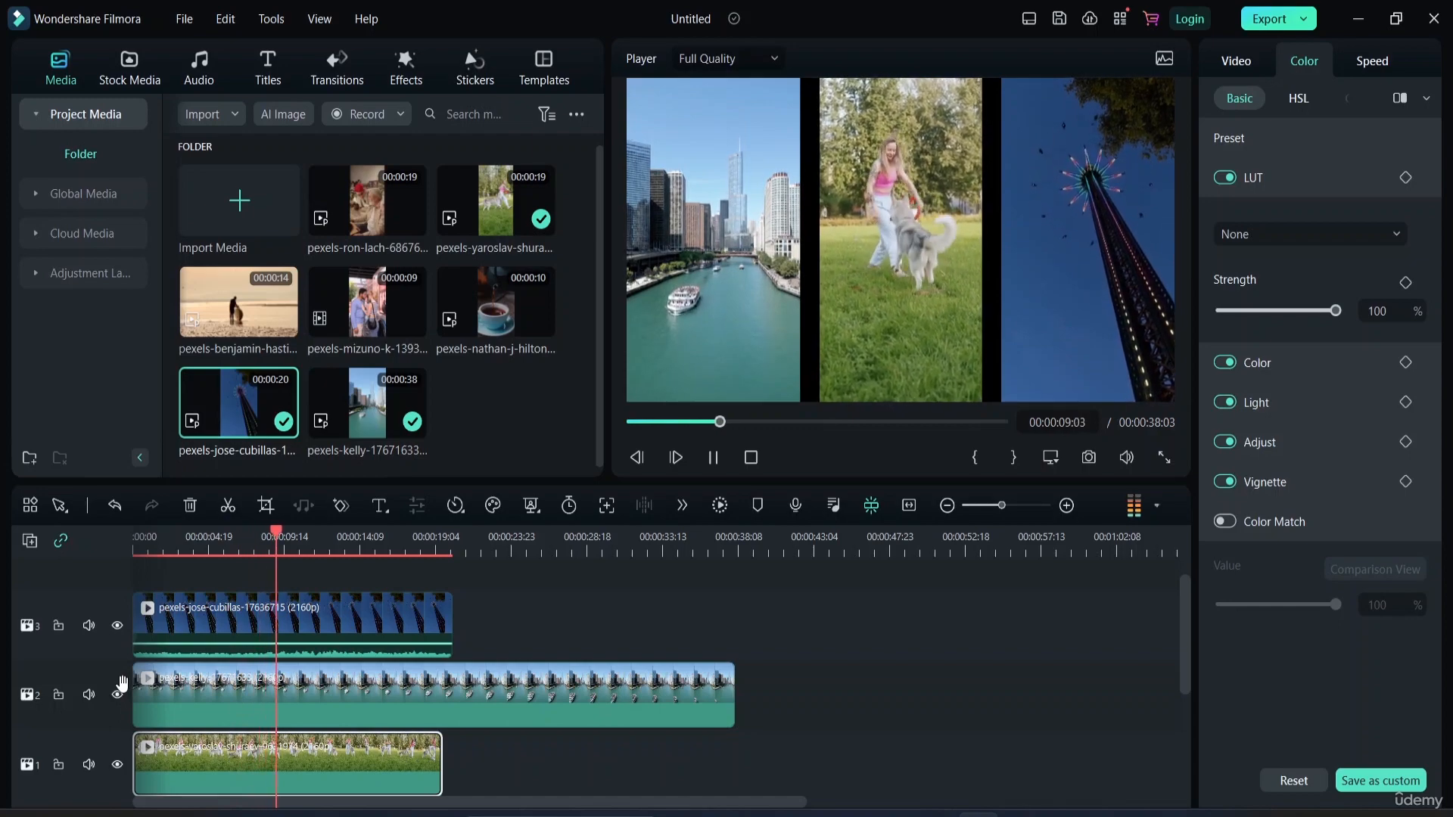
key("space")
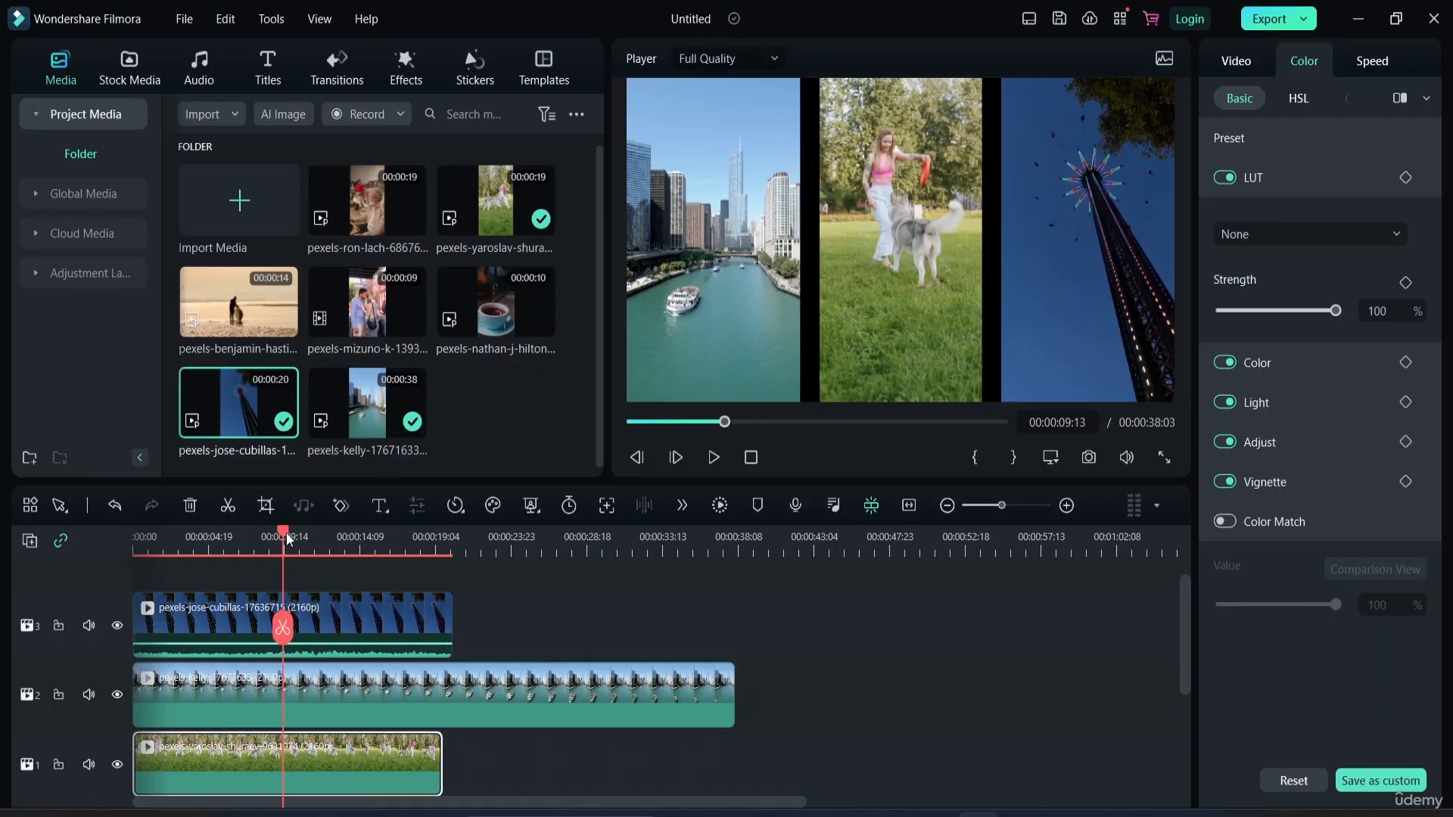
left_click_drag(286, 532, 439, 567)
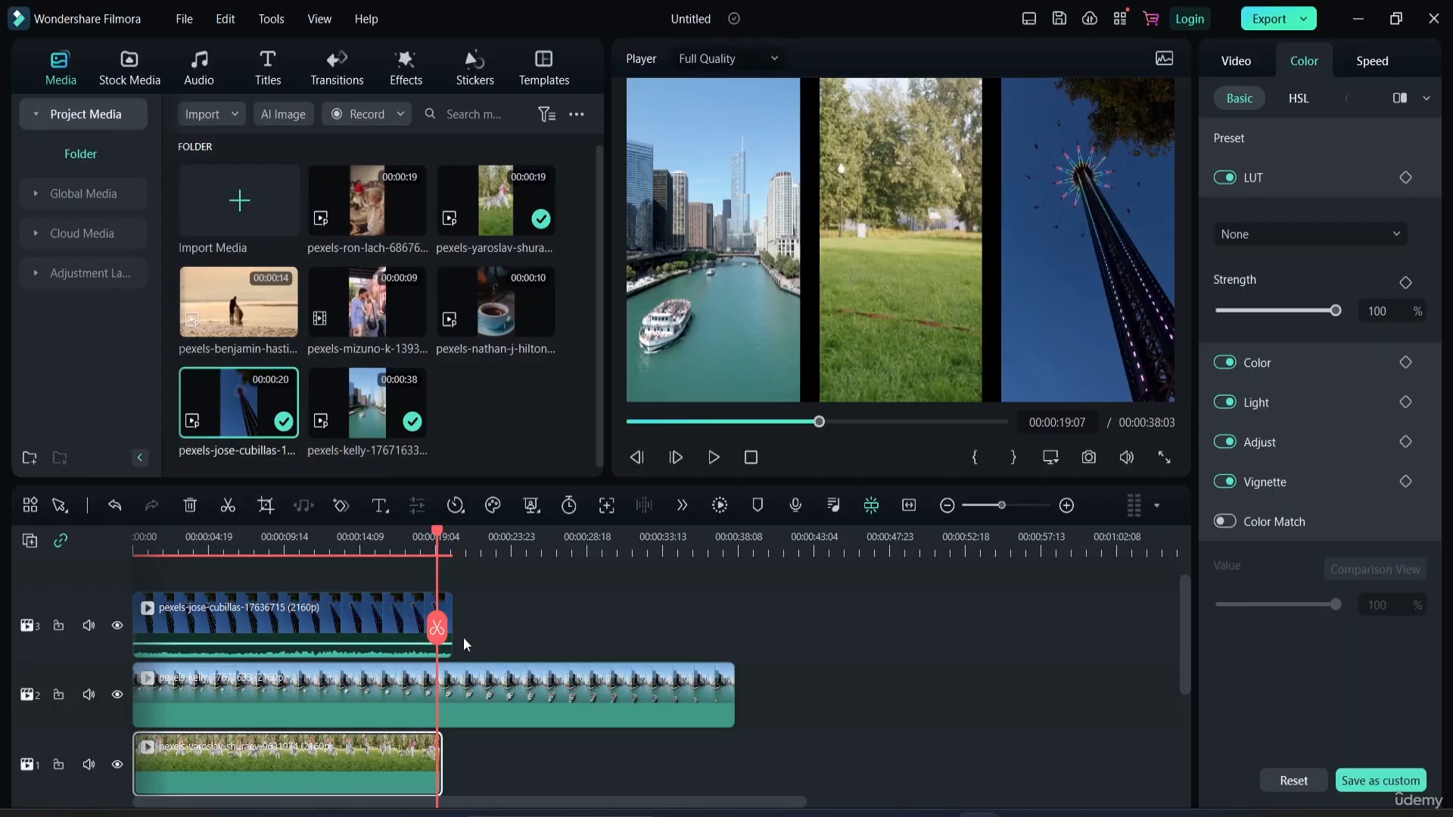
left_click(442, 632)
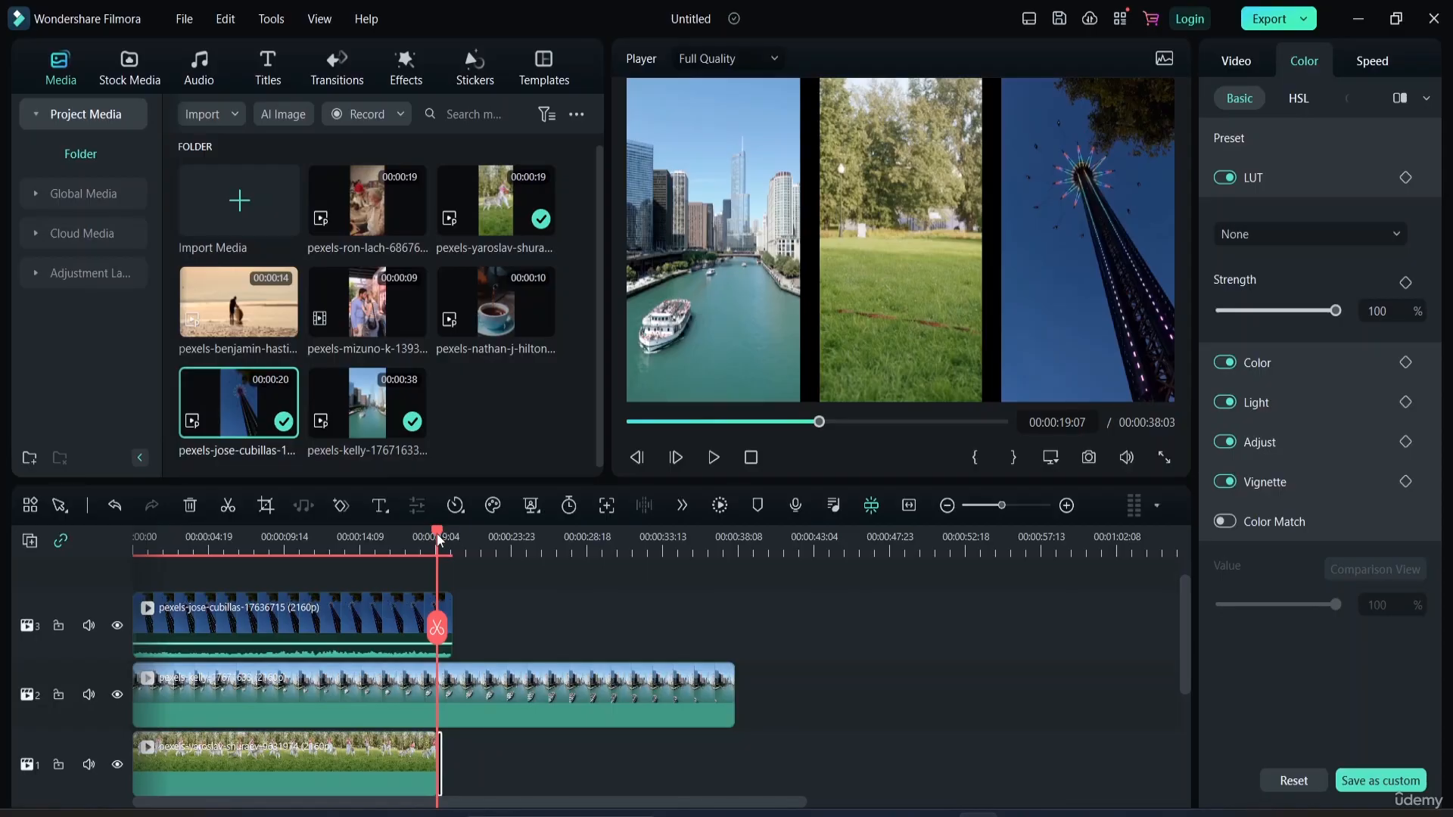
- Split the park dog clip's end piece again at 00:00:19:10 and delete the last remainder
mouse_move(437, 534)
left_mouse_down()
mouse_move(494, 551)
mouse_move(439, 548)
left_mouse_up()
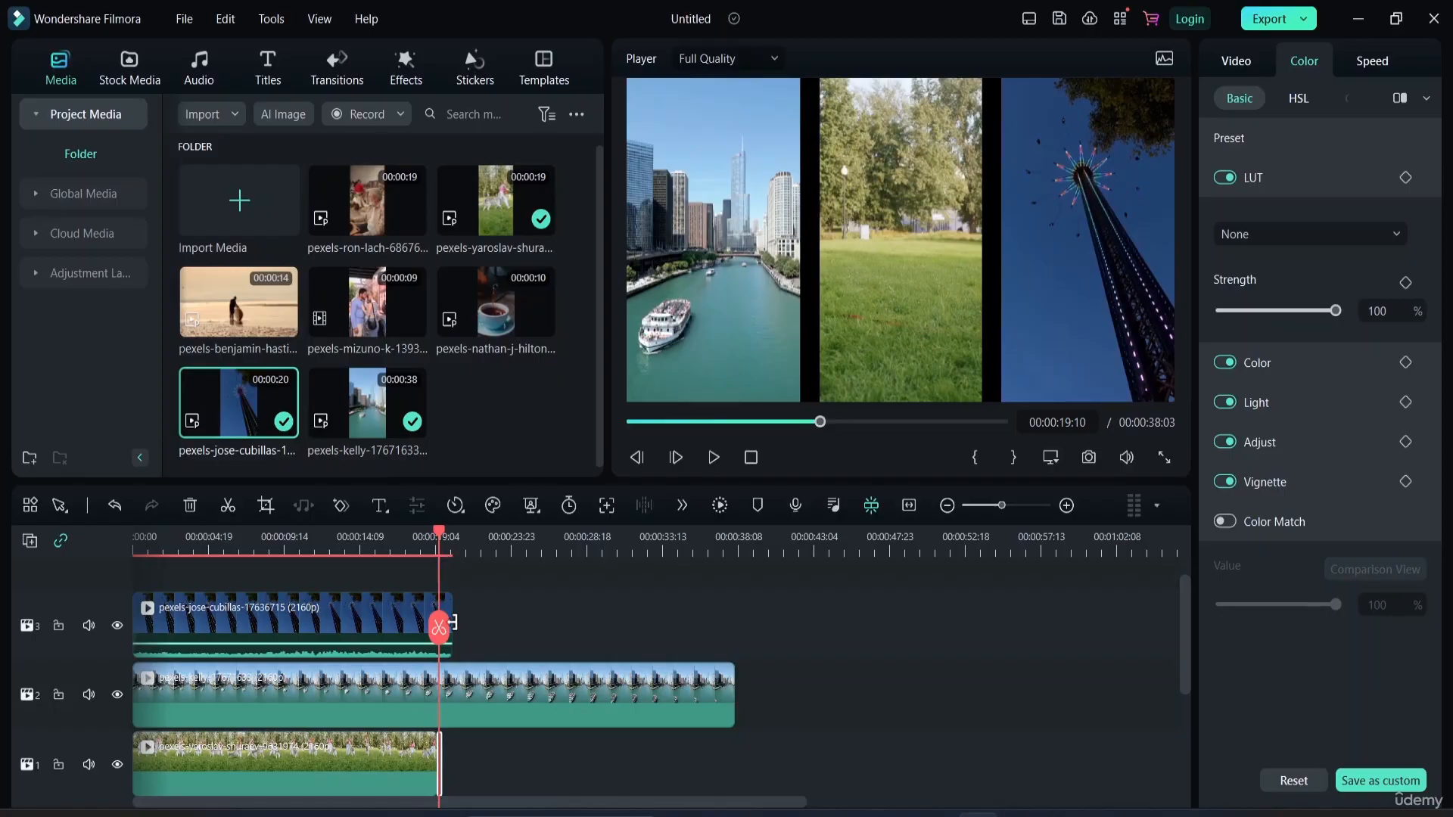
left_click_drag(439, 632, 551, 652)
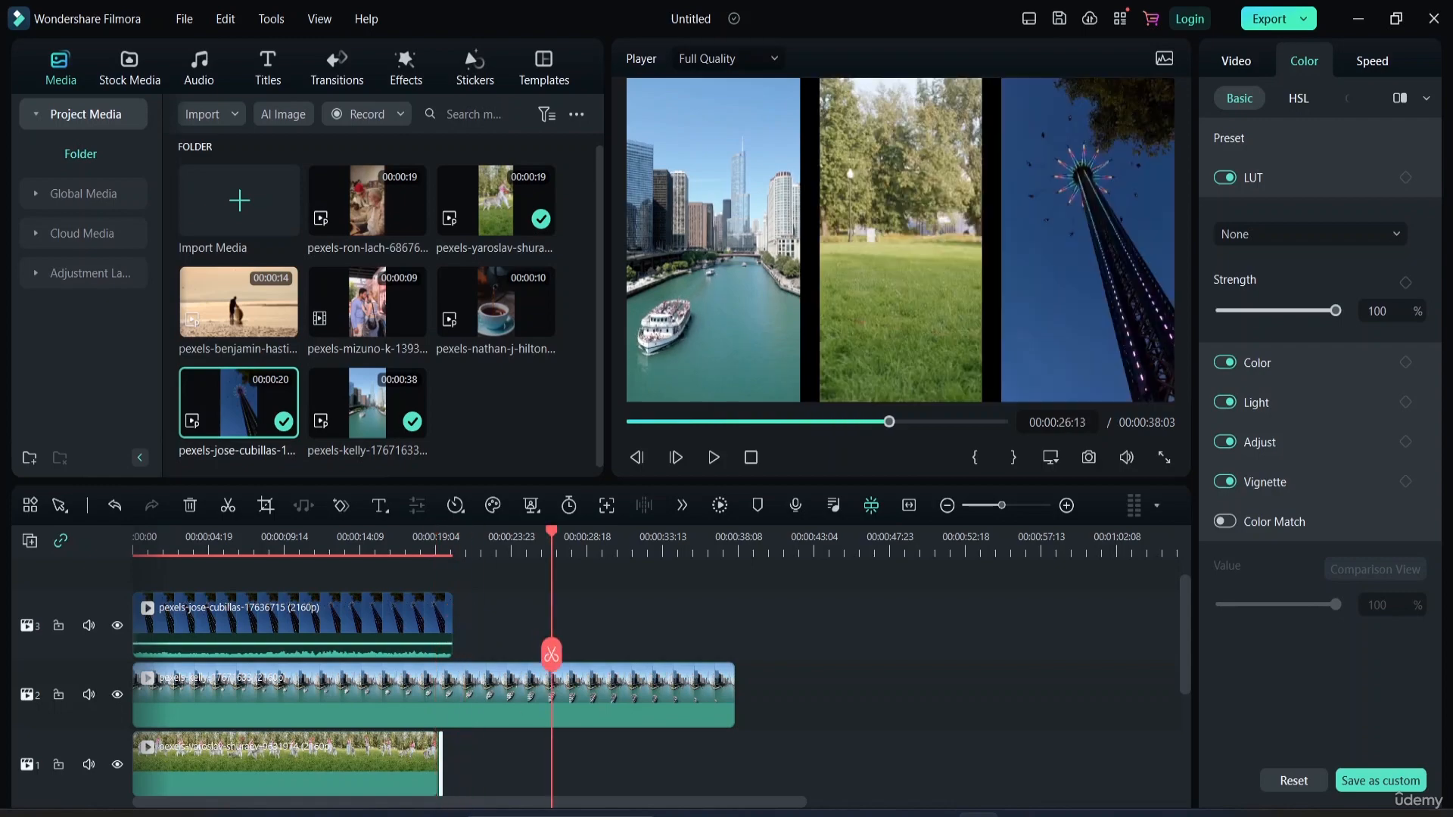
left_click(441, 751)
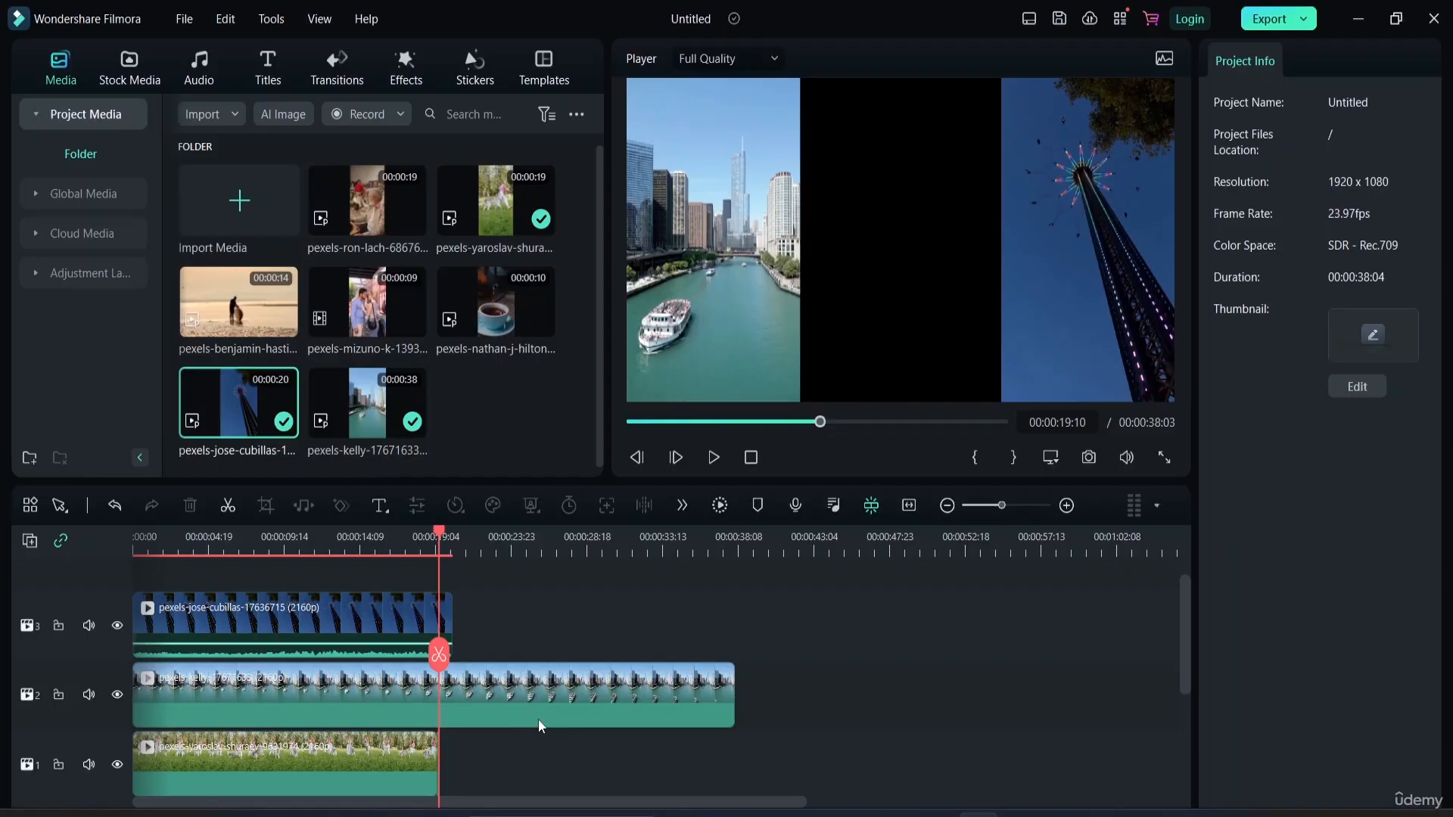
- Split the river skyline clip and the tower ride clip at 00:00:19:10
scroll(354, 723, "down", 1)
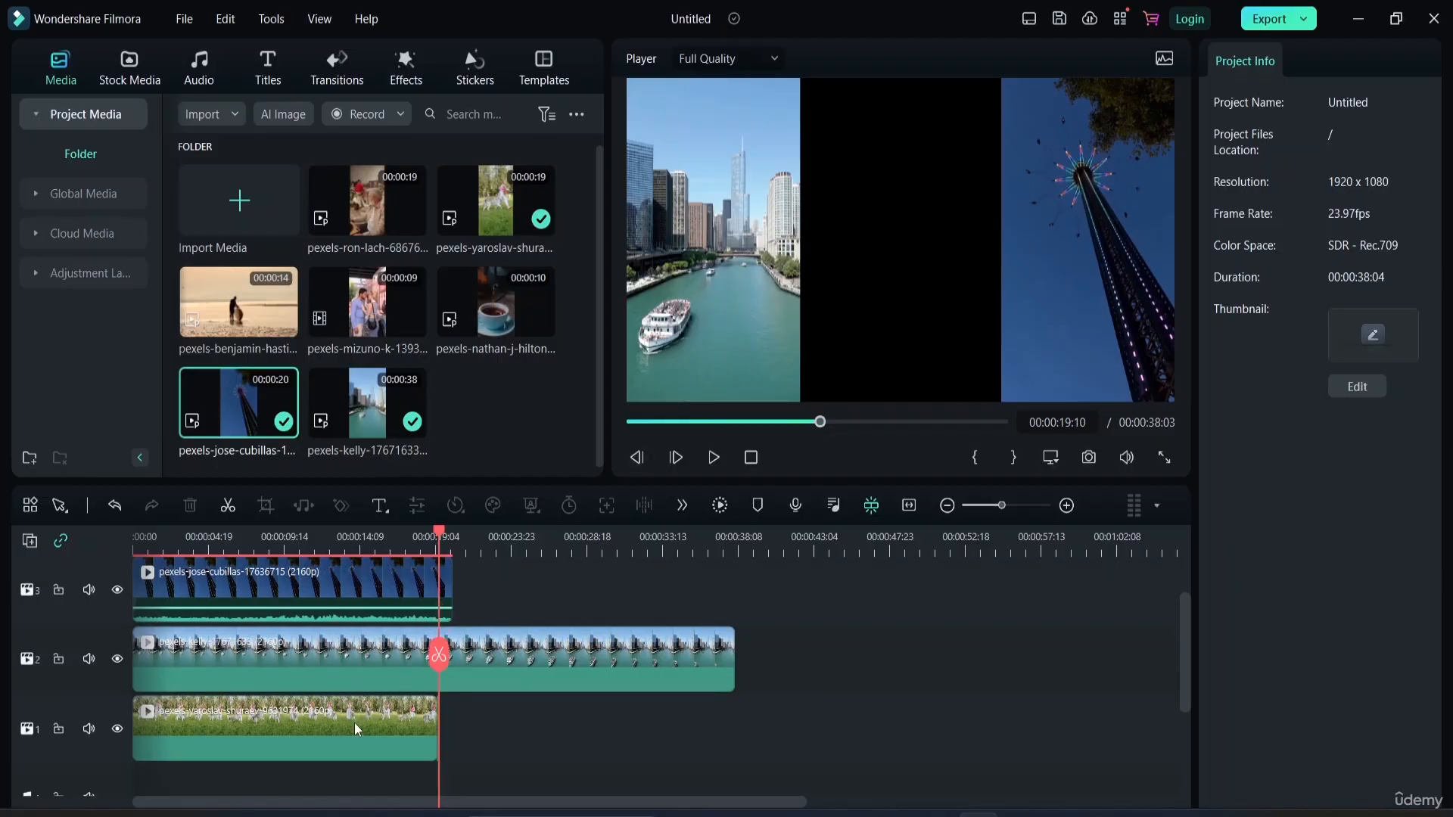
left_click(539, 658)
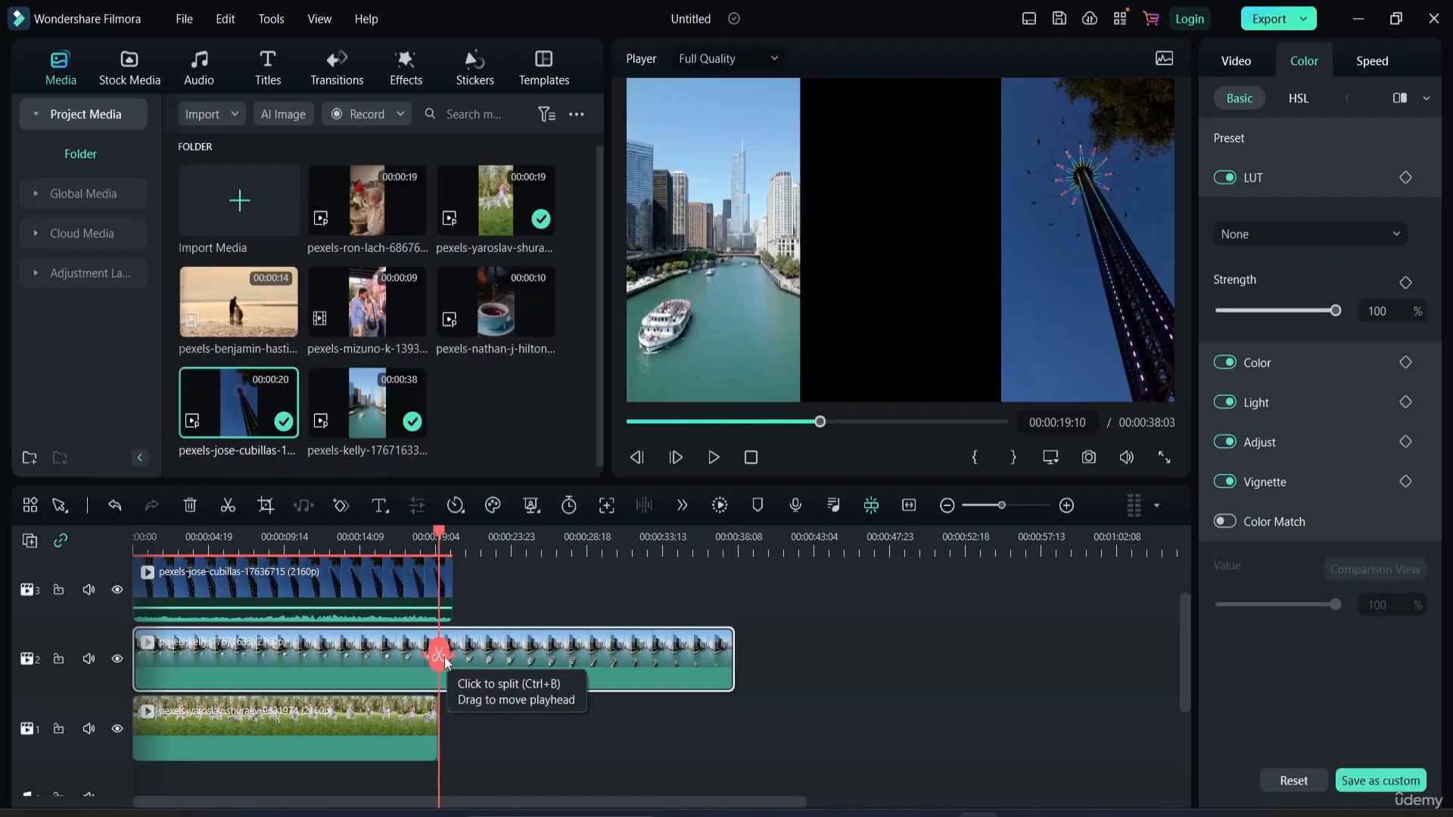
left_click(444, 657)
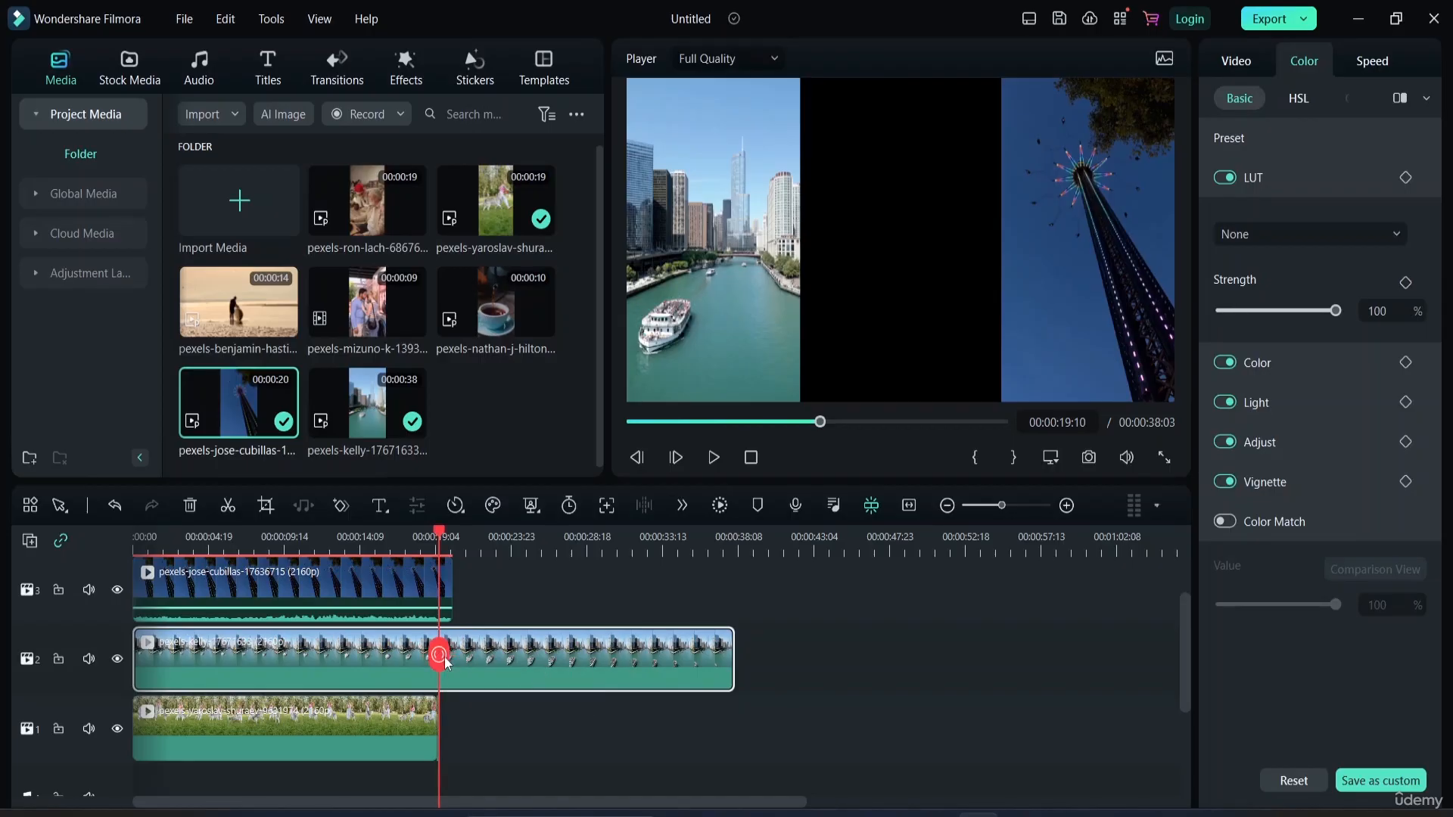
left_click(446, 594)
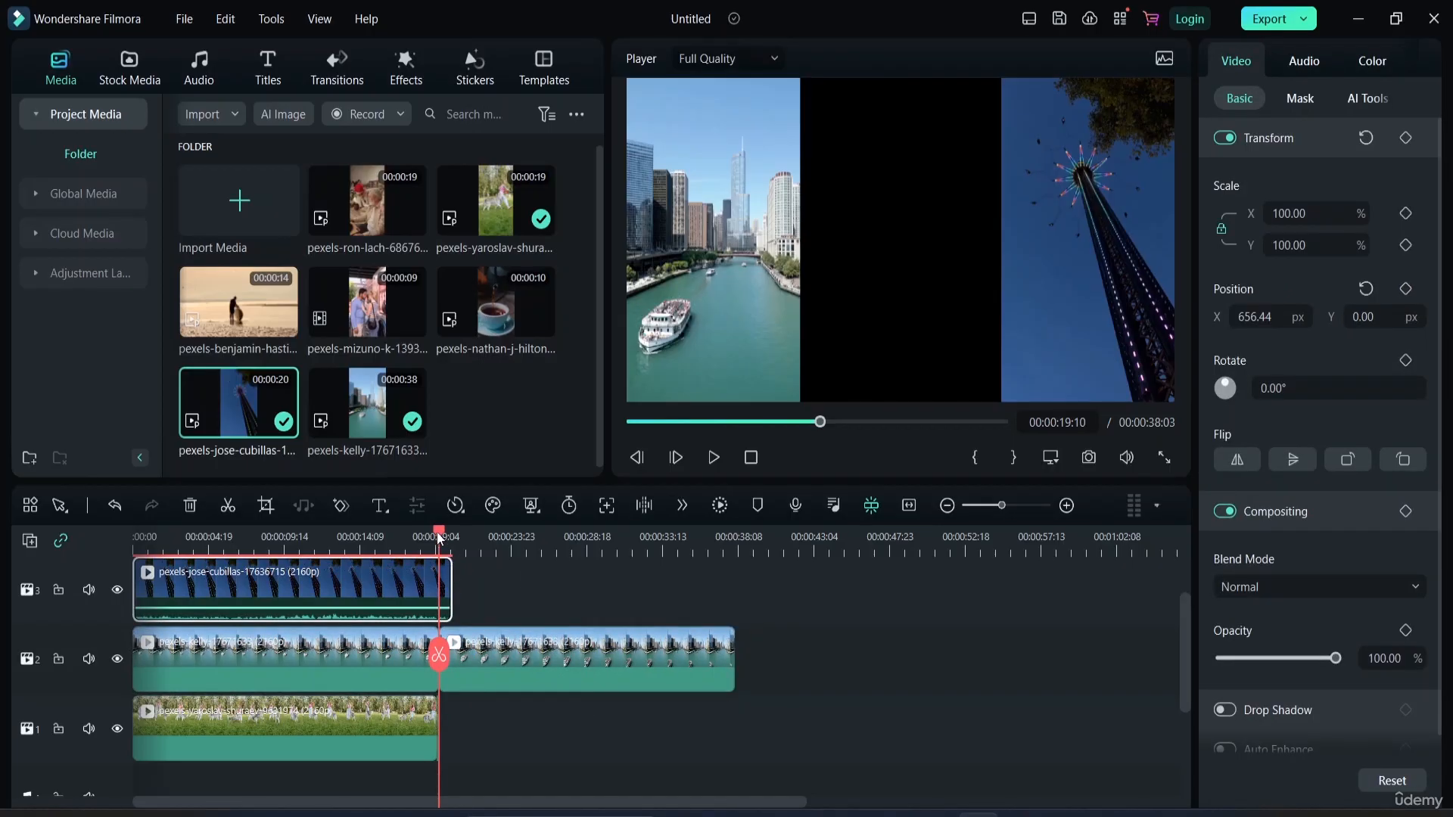
left_click(437, 659)
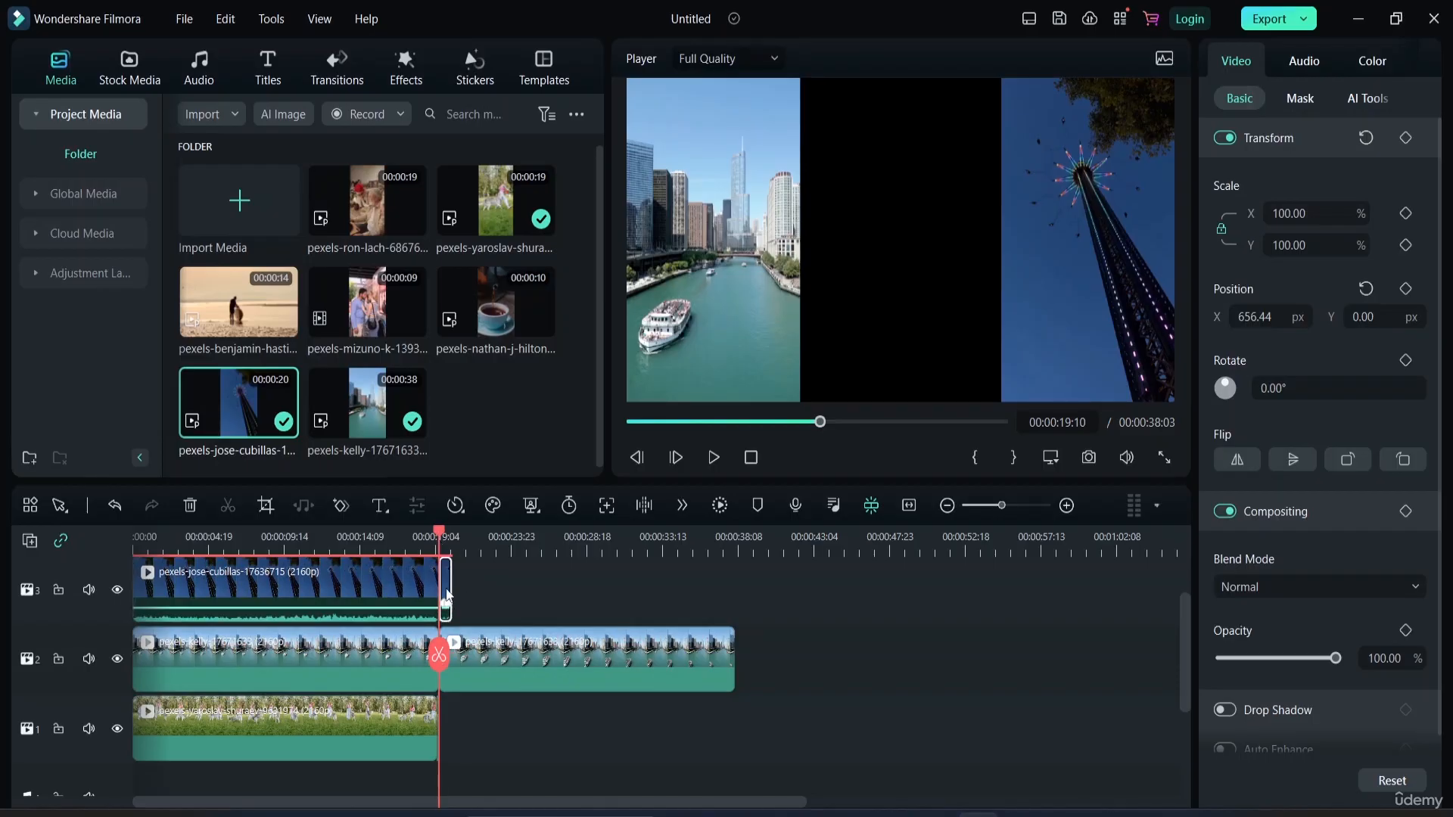
- Delete the pieces of the tower ride and river skyline clips that extend beyond 00:00:19:10
key("Delete")
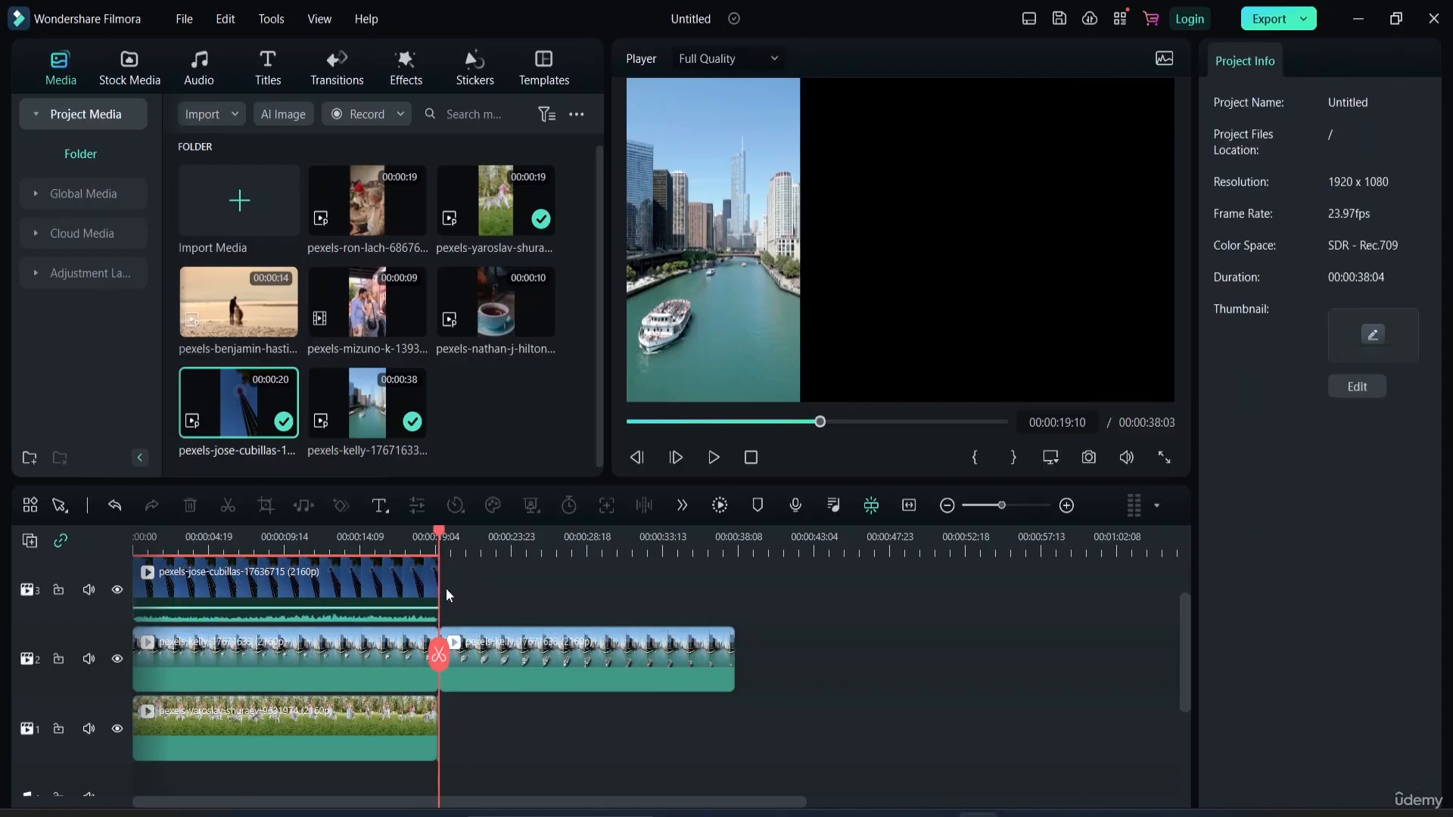
left_click(564, 648)
key("Delete")
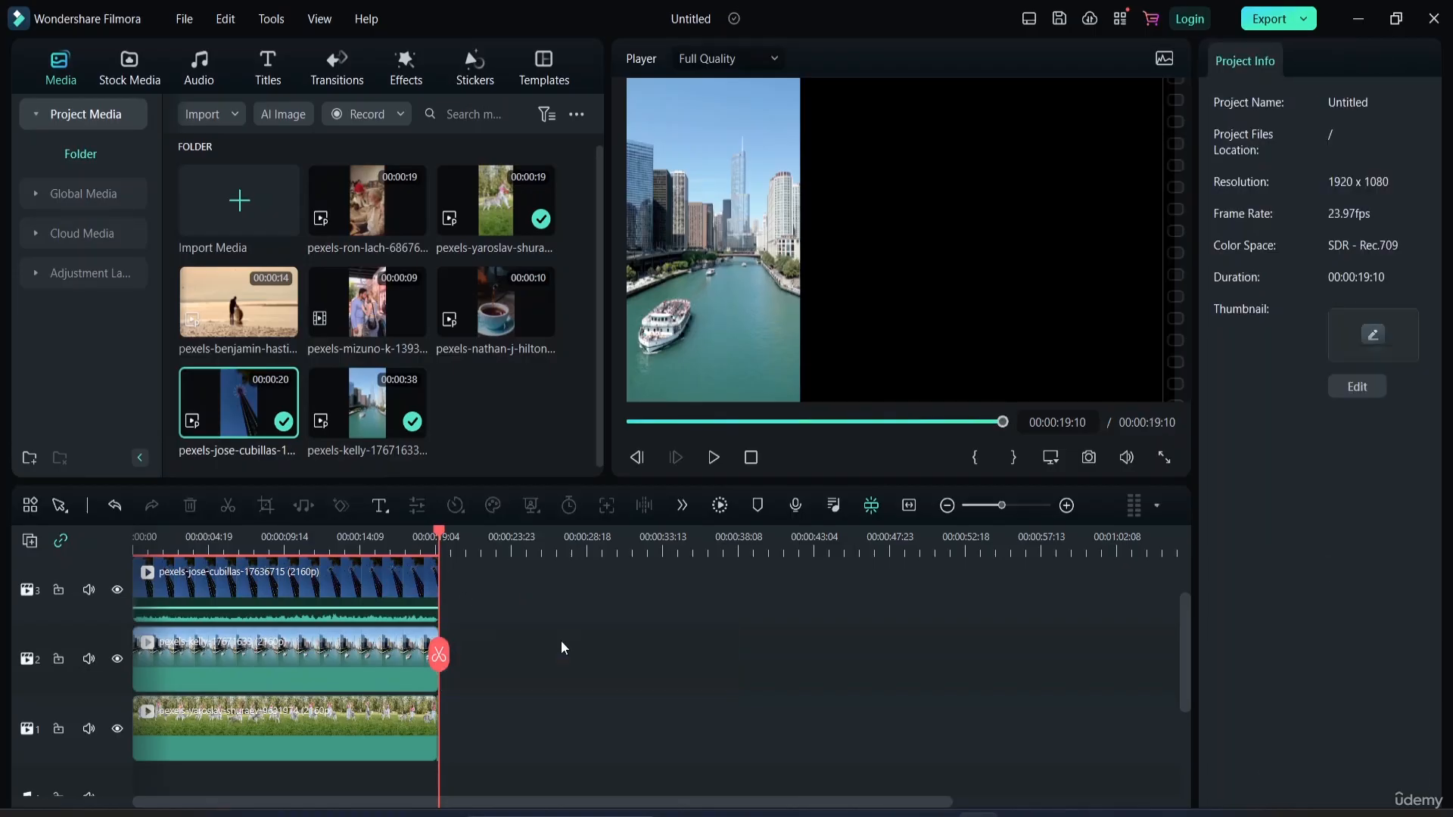
- Return the playhead to the timeline start and move the river skyline clip to the first track, after the park dog clip
left_click_drag(440, 531, 133, 533)
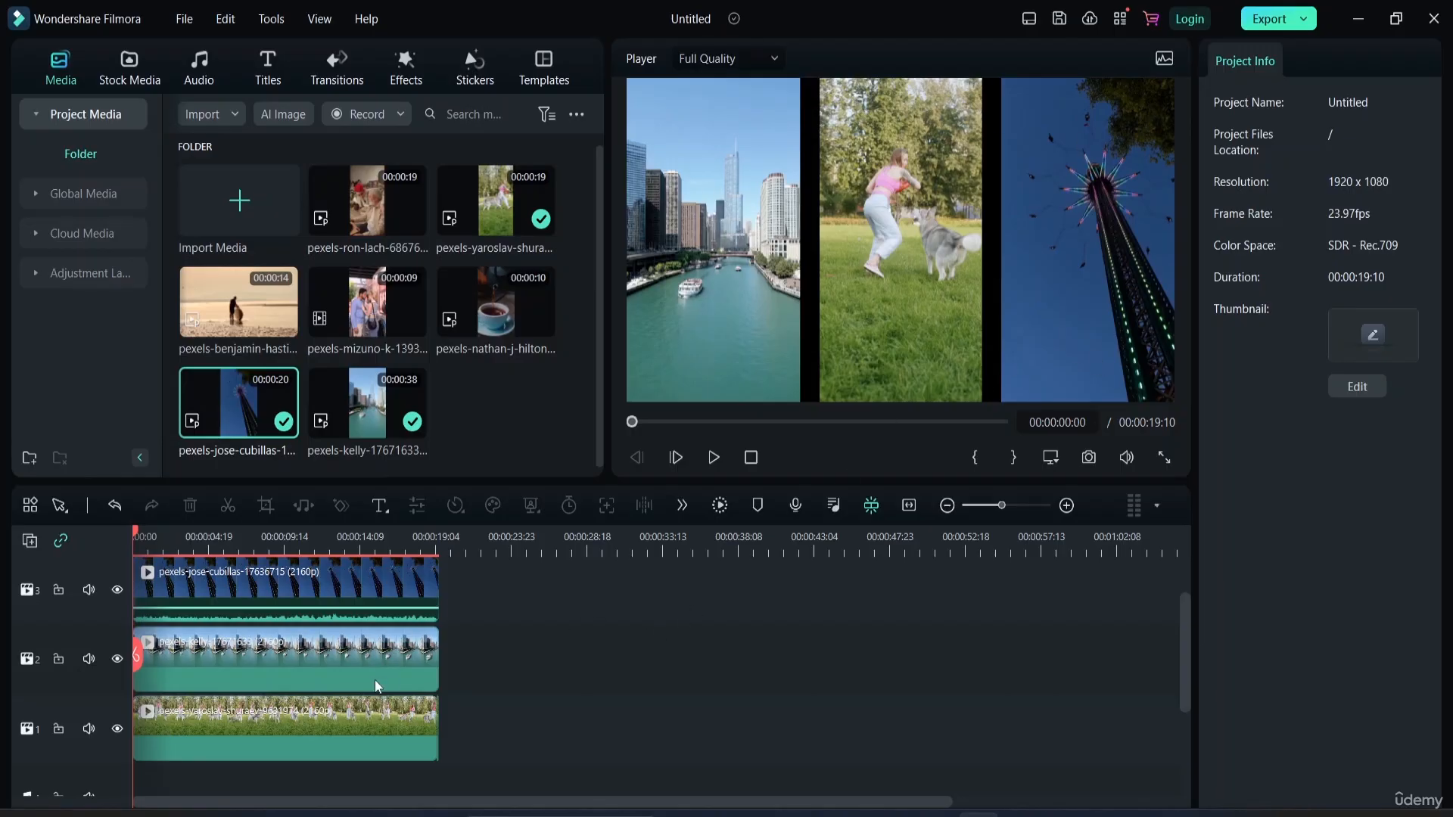
left_click(336, 675)
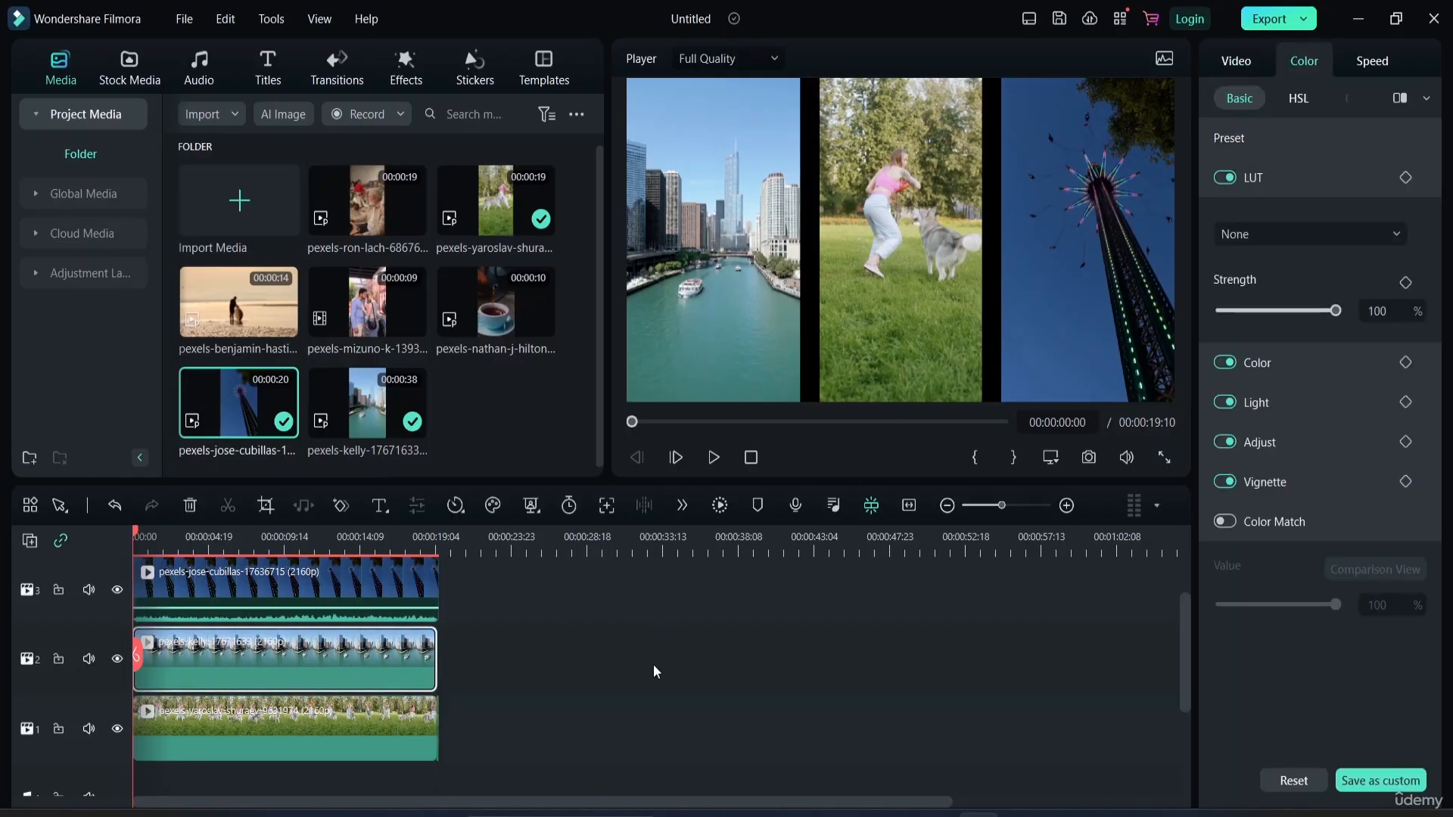
left_click(177, 675)
left_click_drag(132, 659, 505, 692)
left_click_drag(274, 666, 300, 666)
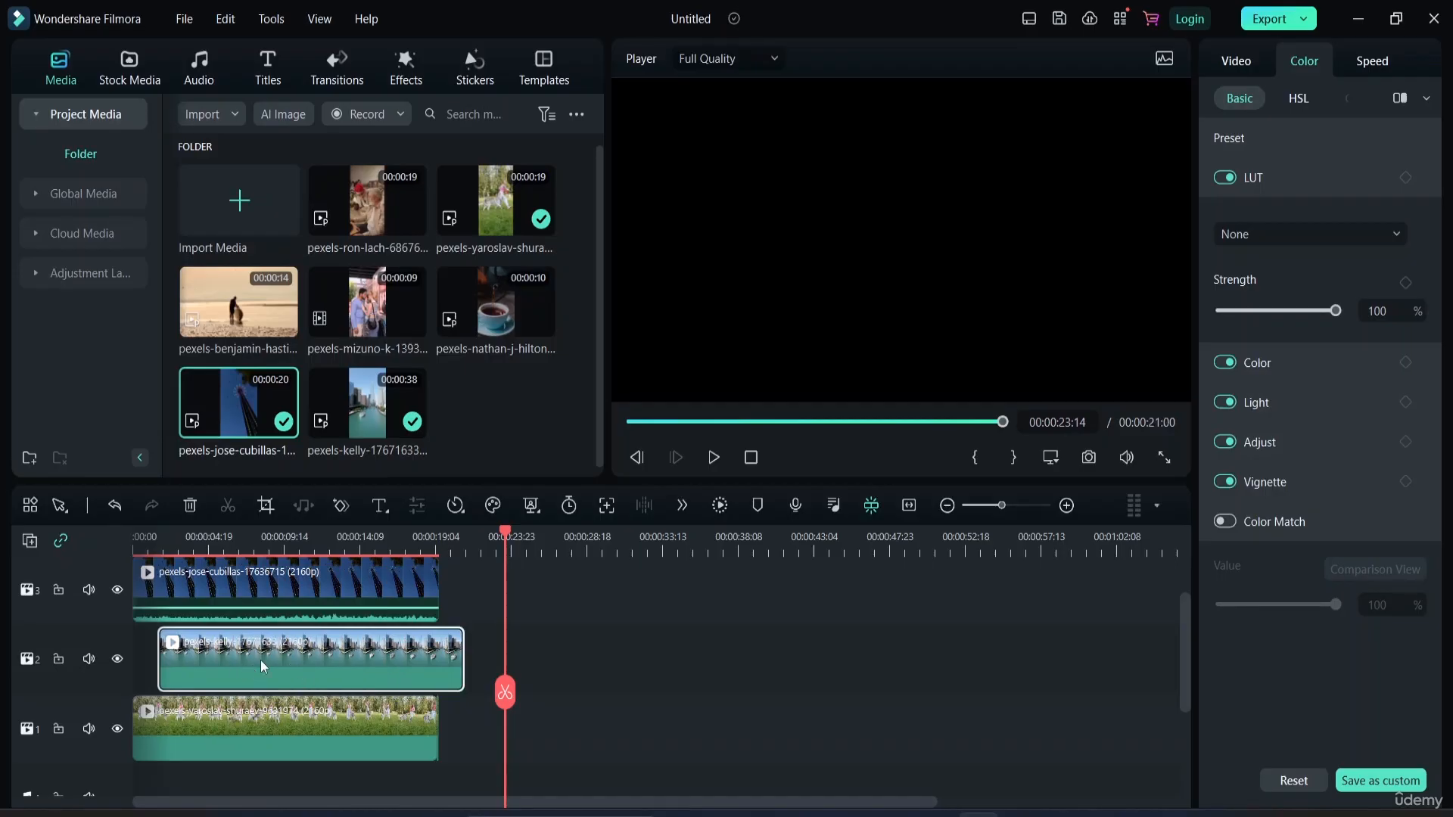
left_click_drag(260, 660, 592, 724)
- Place the park dog clip at the start of the second track and the river skyline clip at the start of the first track
left_click_drag(283, 752, 306, 671)
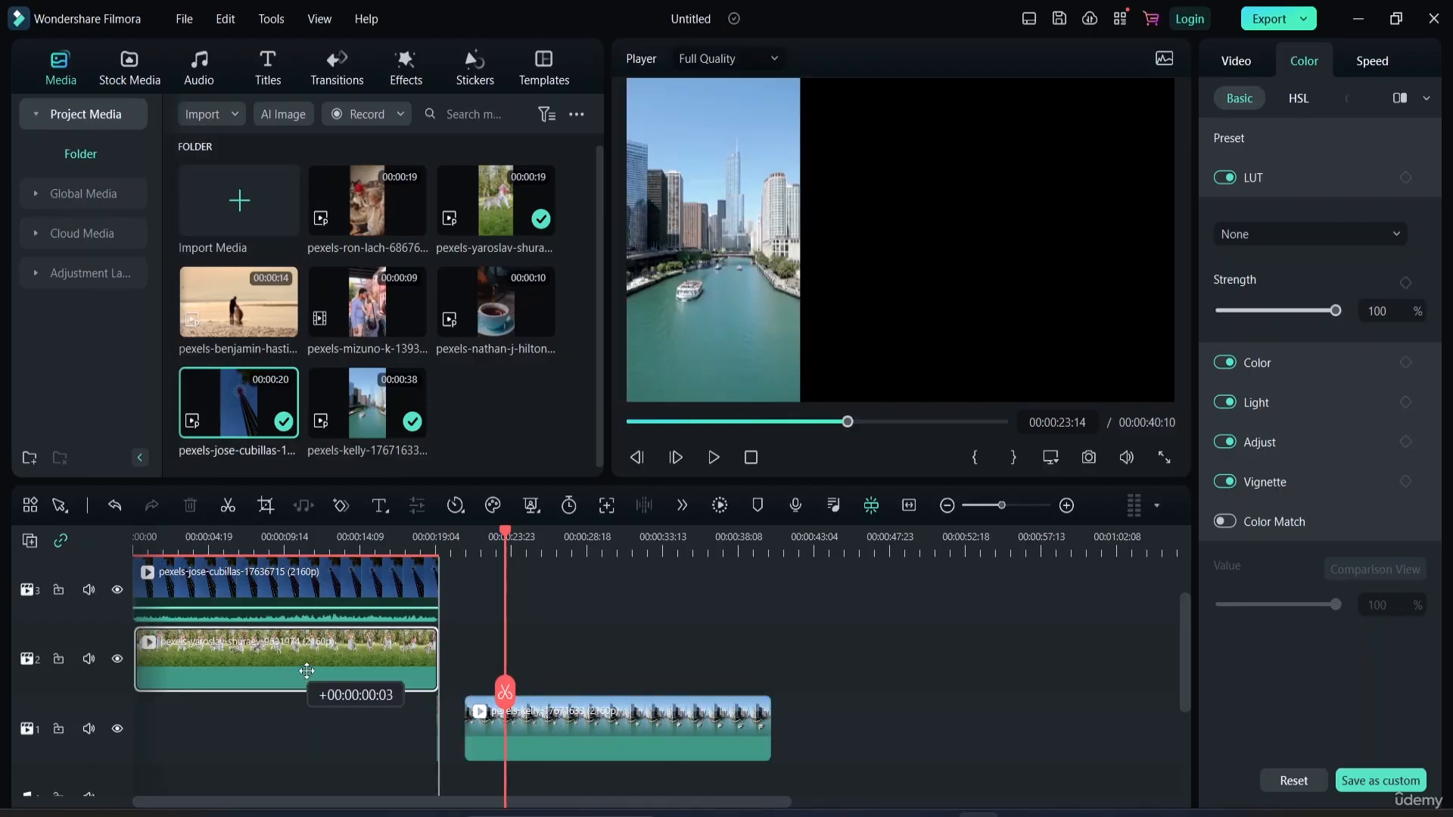
left_click_drag(306, 670, 306, 670)
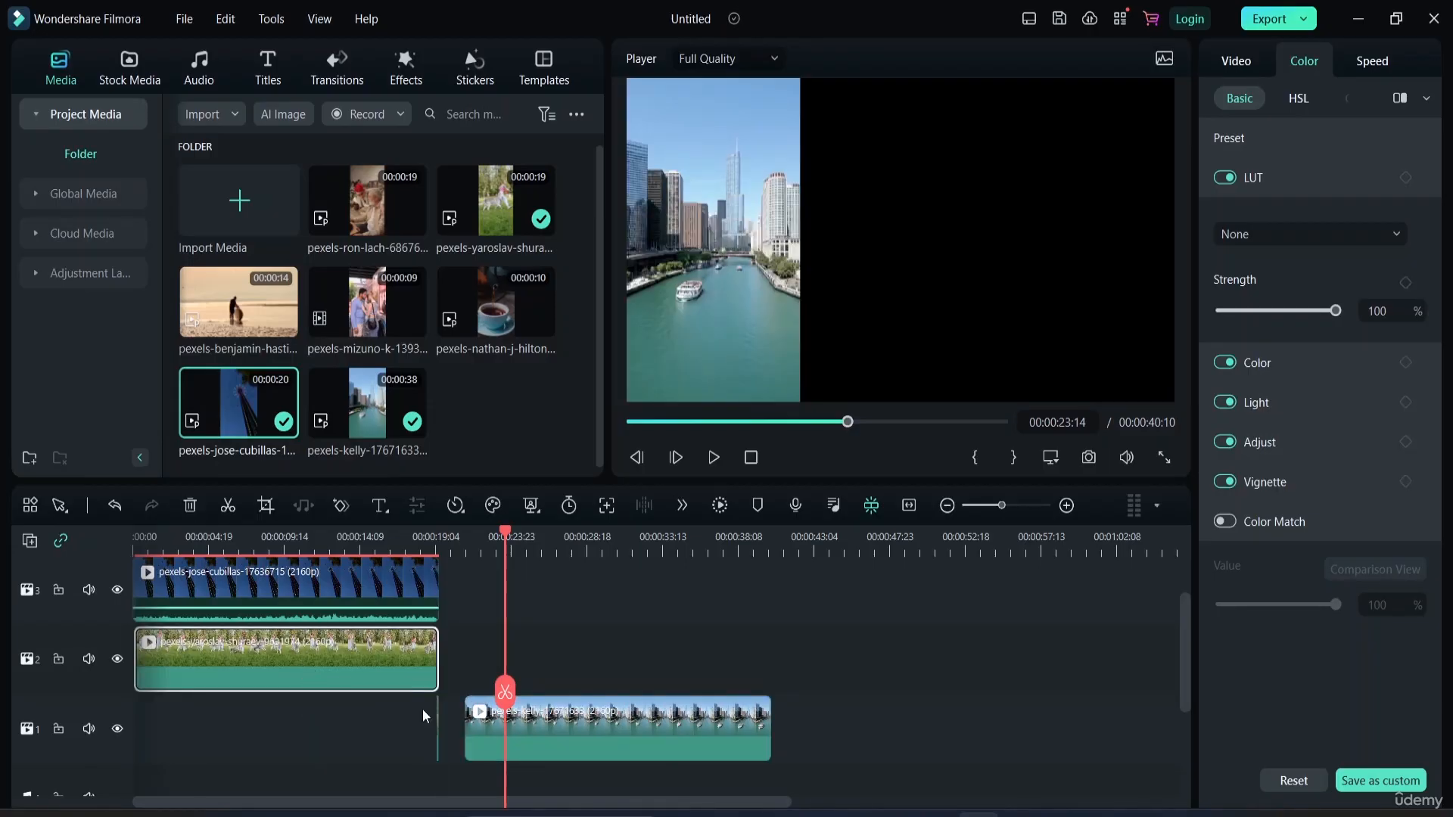
left_click_drag(563, 728, 250, 731)
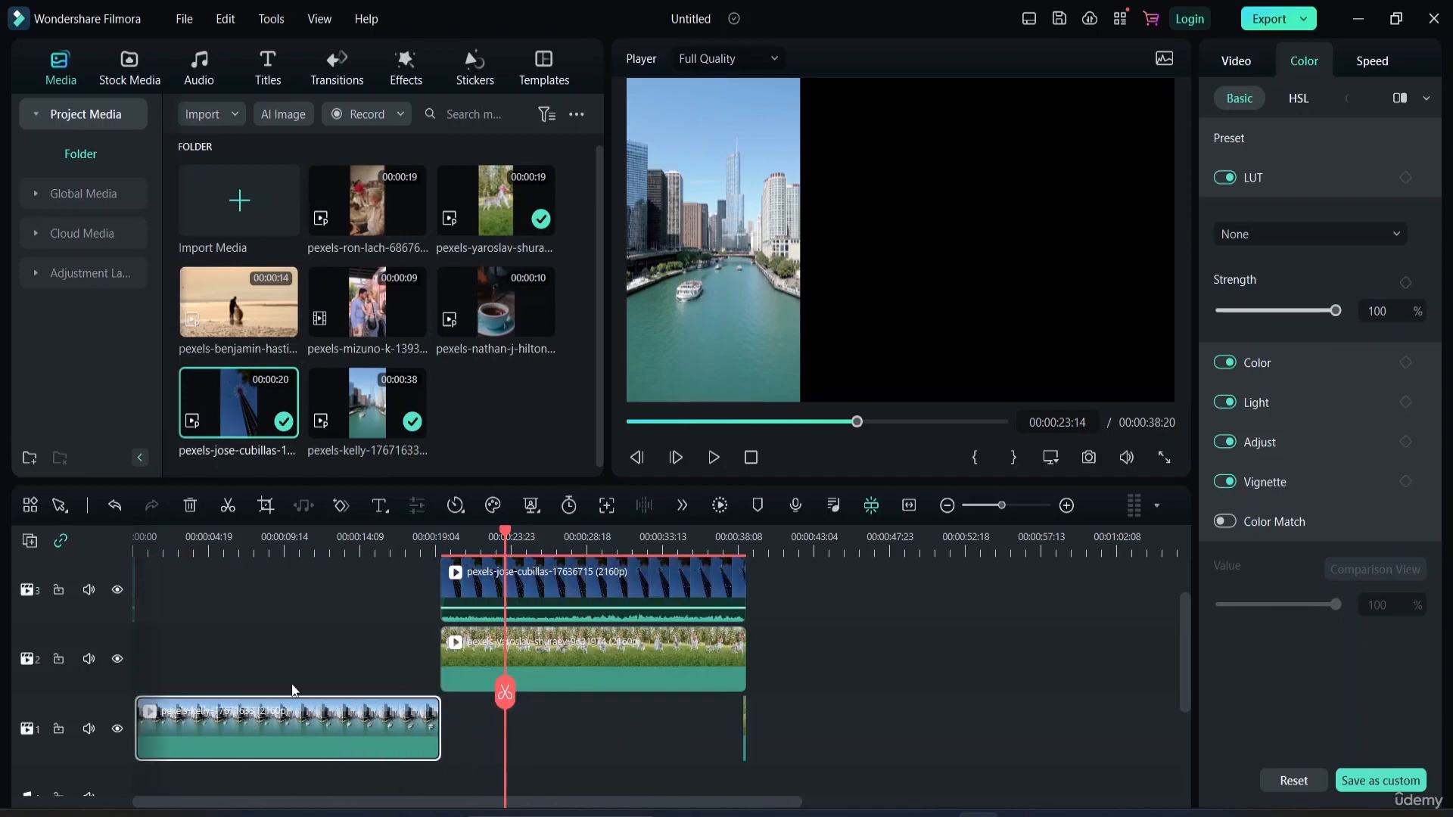
left_click_drag(477, 672, 170, 667)
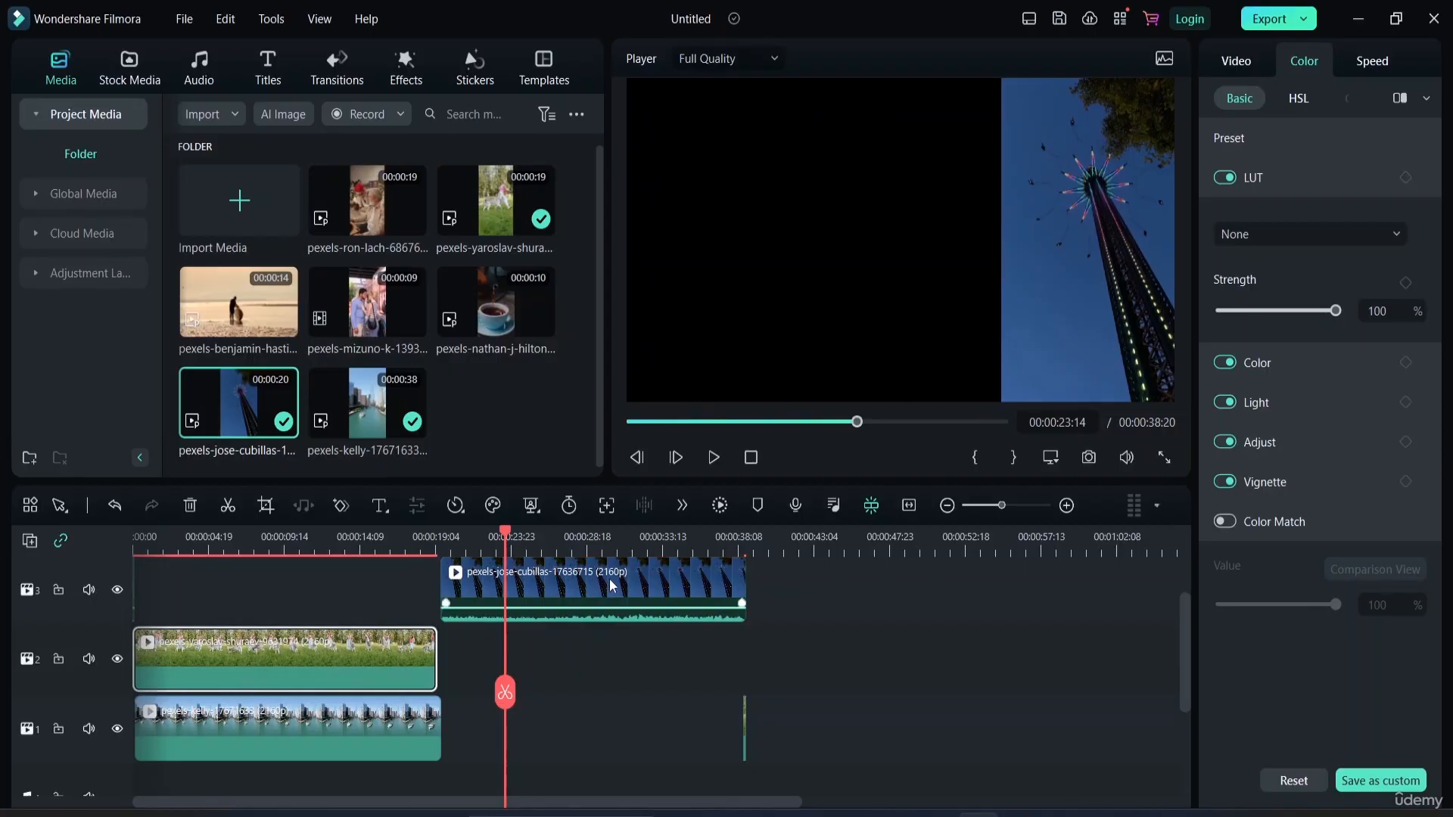
- Slide the tower ride clip back near the start of the third track, remove the leftover sliver before it and rewind the playhead
left_click_drag(613, 583, 327, 585)
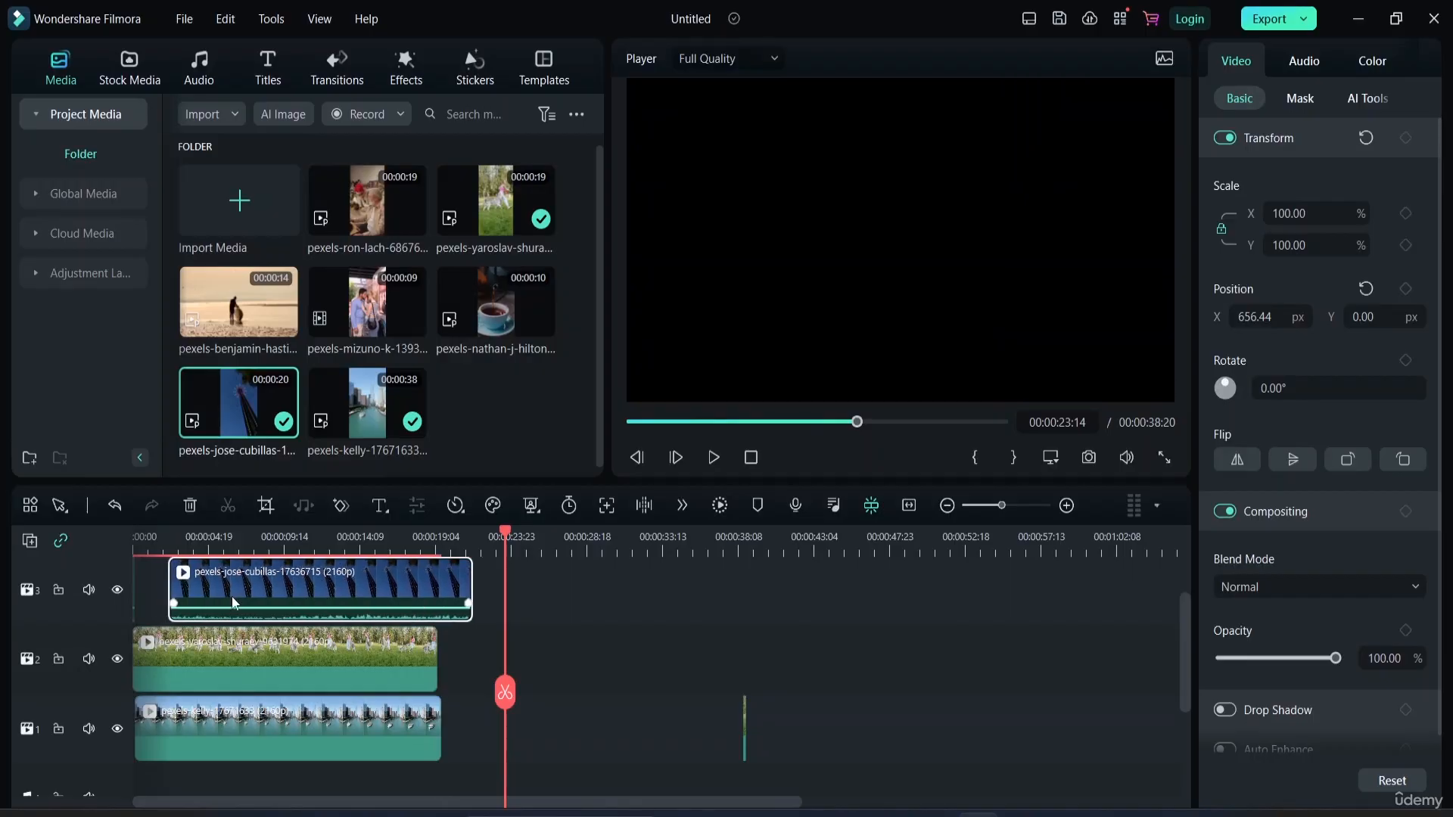
left_click(138, 588)
key("Home")
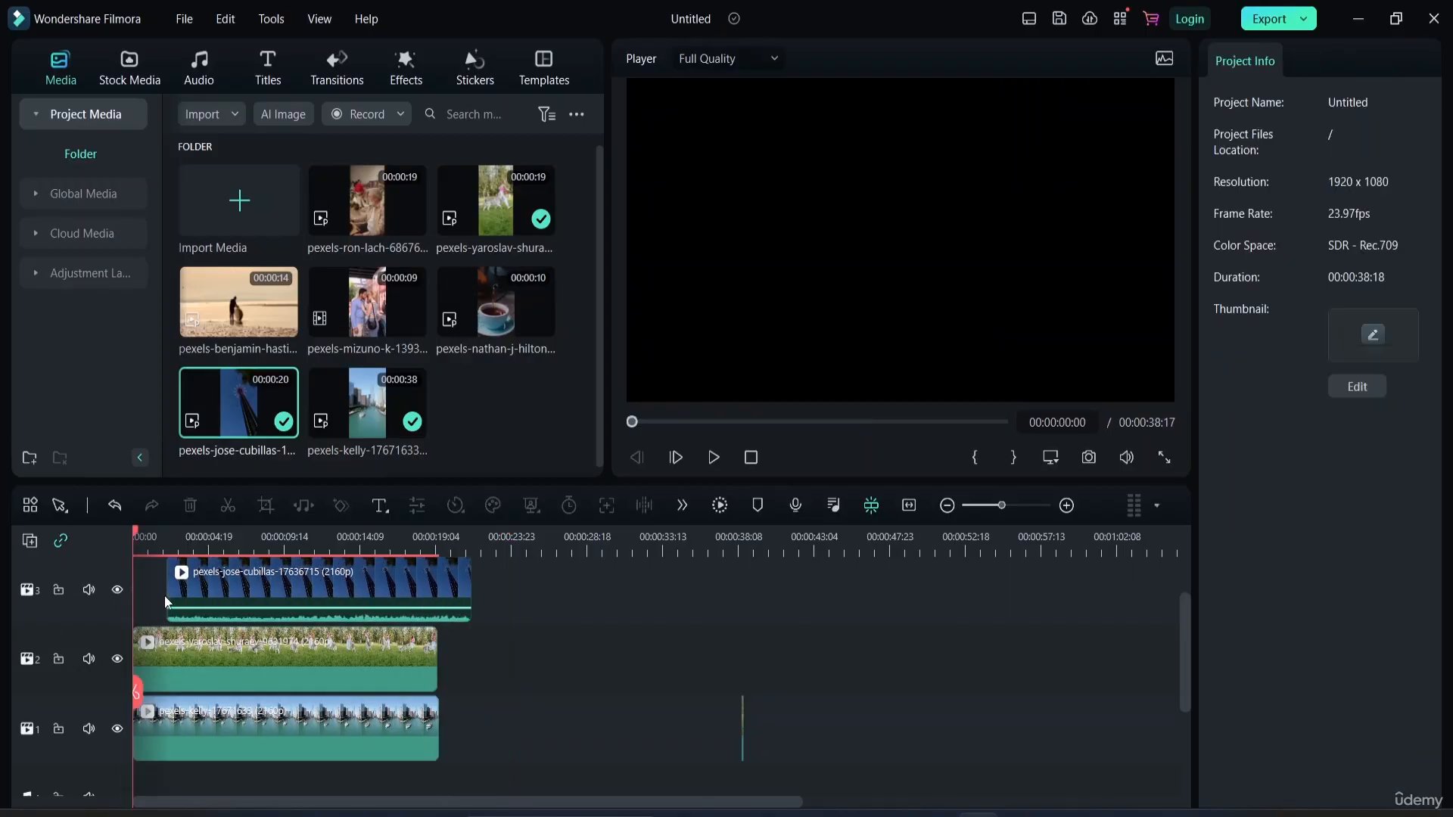
- Delete the leftover sliver near 00:00:38:08 on the first track and jump the playhead to the timeline's end
left_click(743, 735)
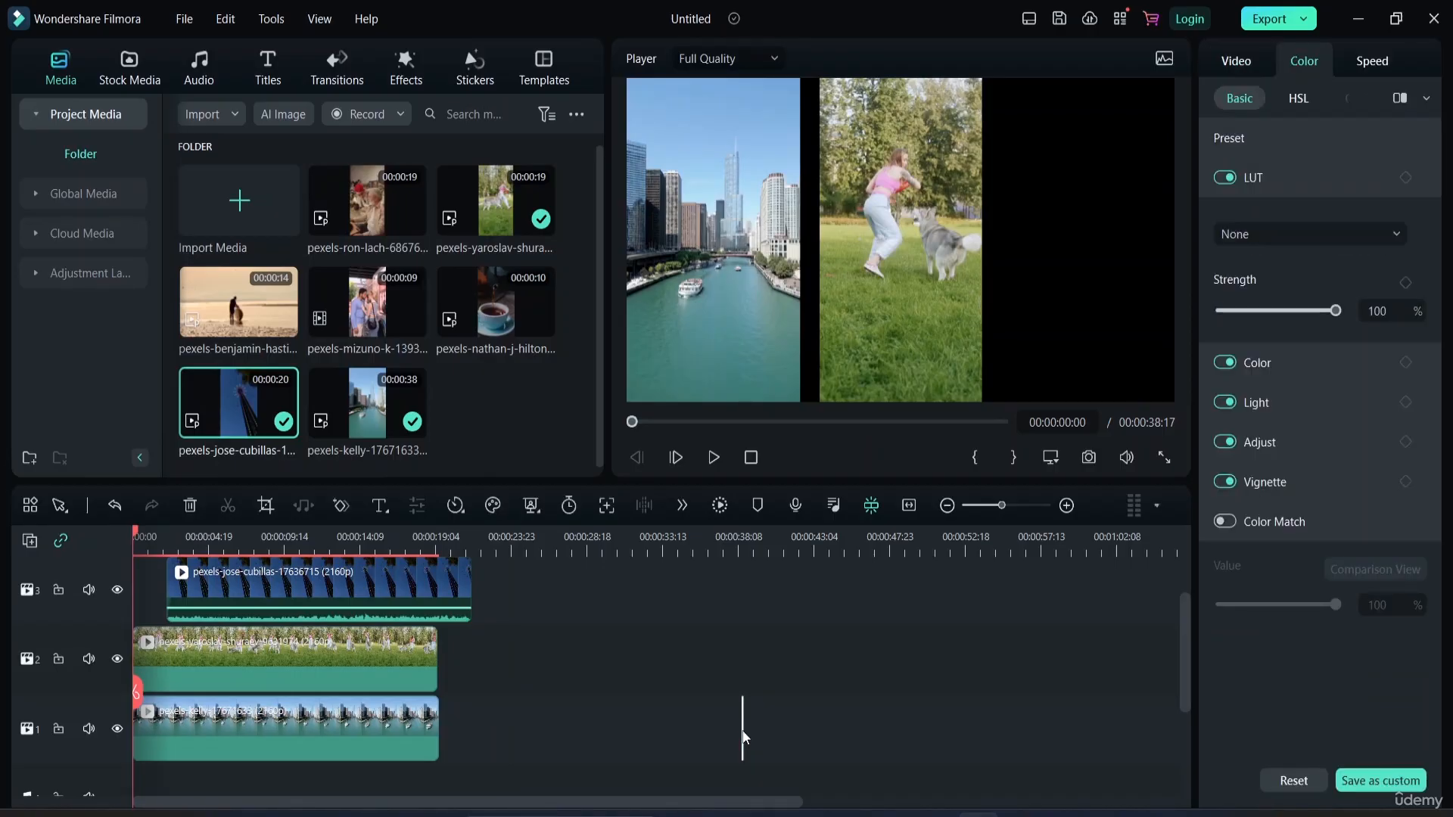
key("Delete")
key("End")
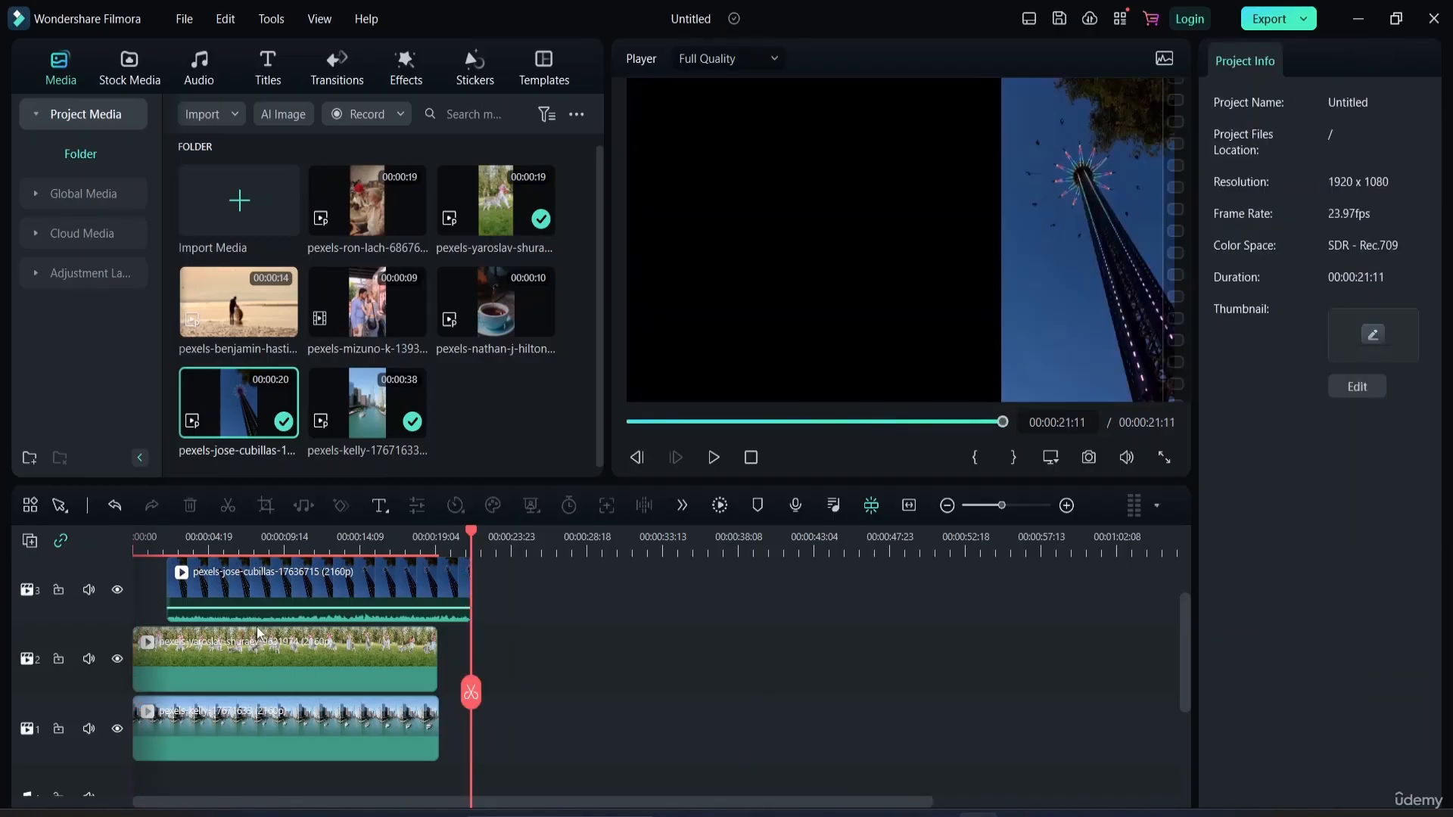
- Align the park dog clip's start with the tower ride clip, shift the tower ride clip about two seconds later and rewind the playhead
left_click_drag(203, 644, 235, 635)
left_click(232, 591)
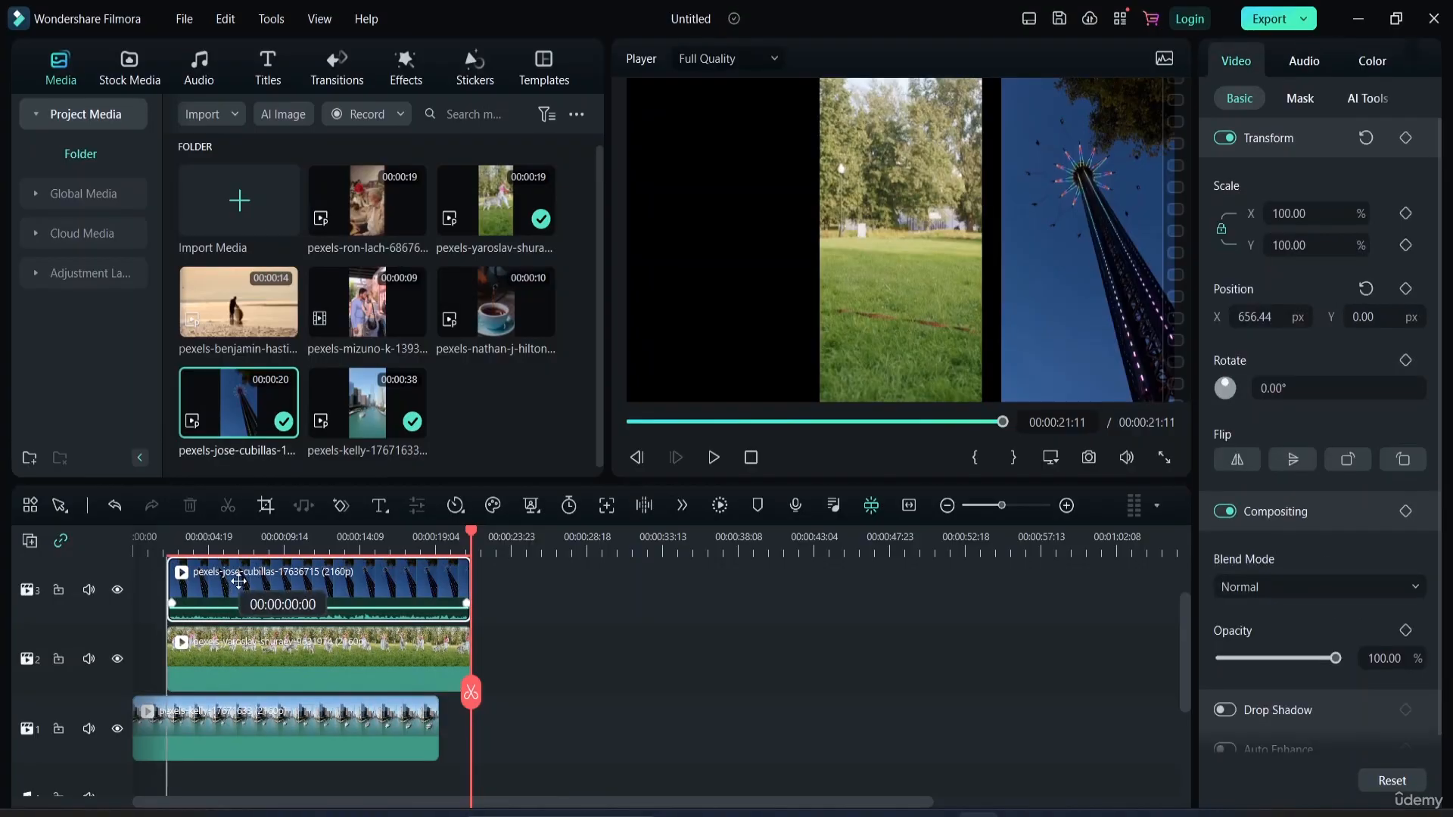
left_click(512, 532)
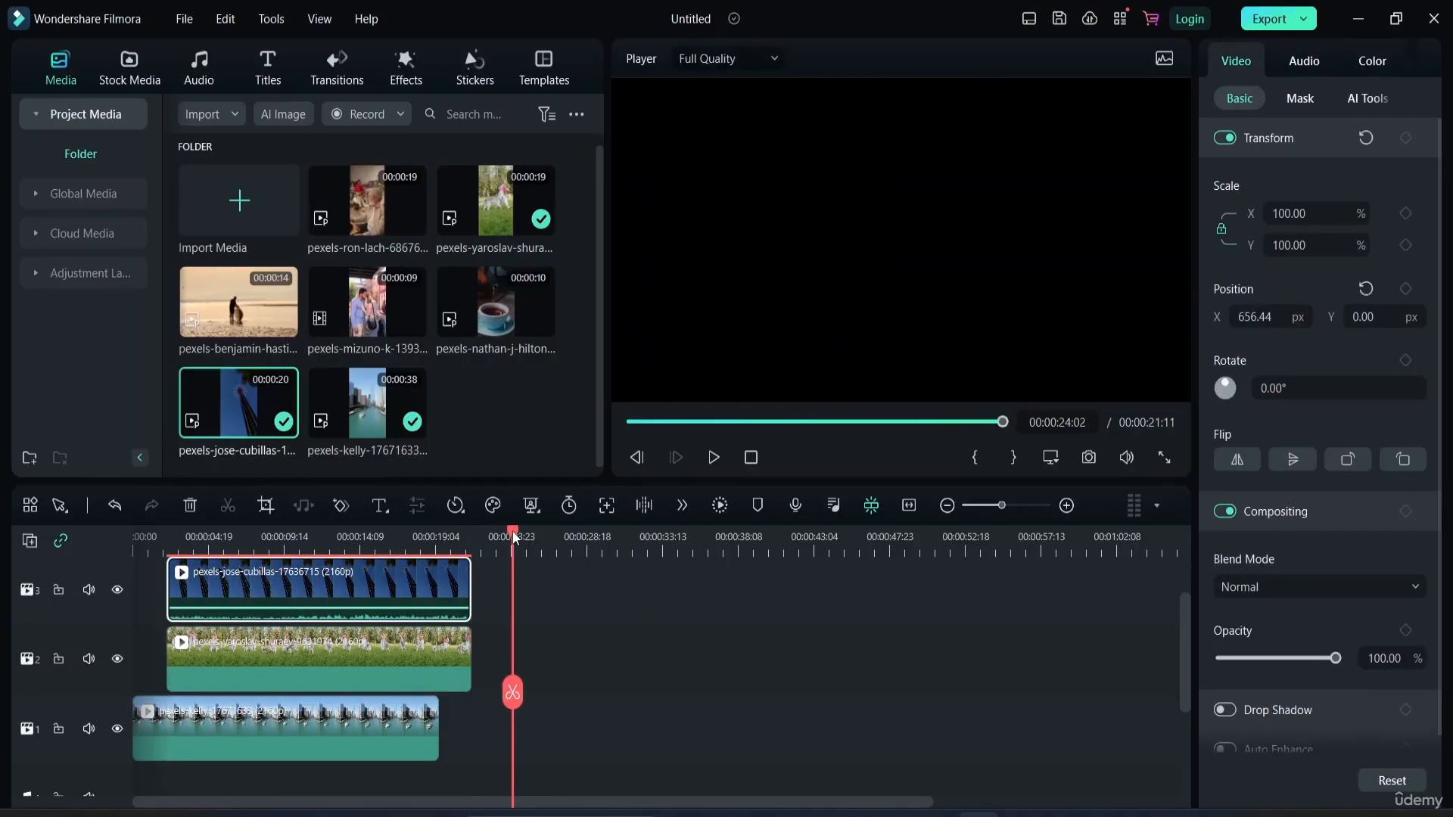
double_click(359, 589)
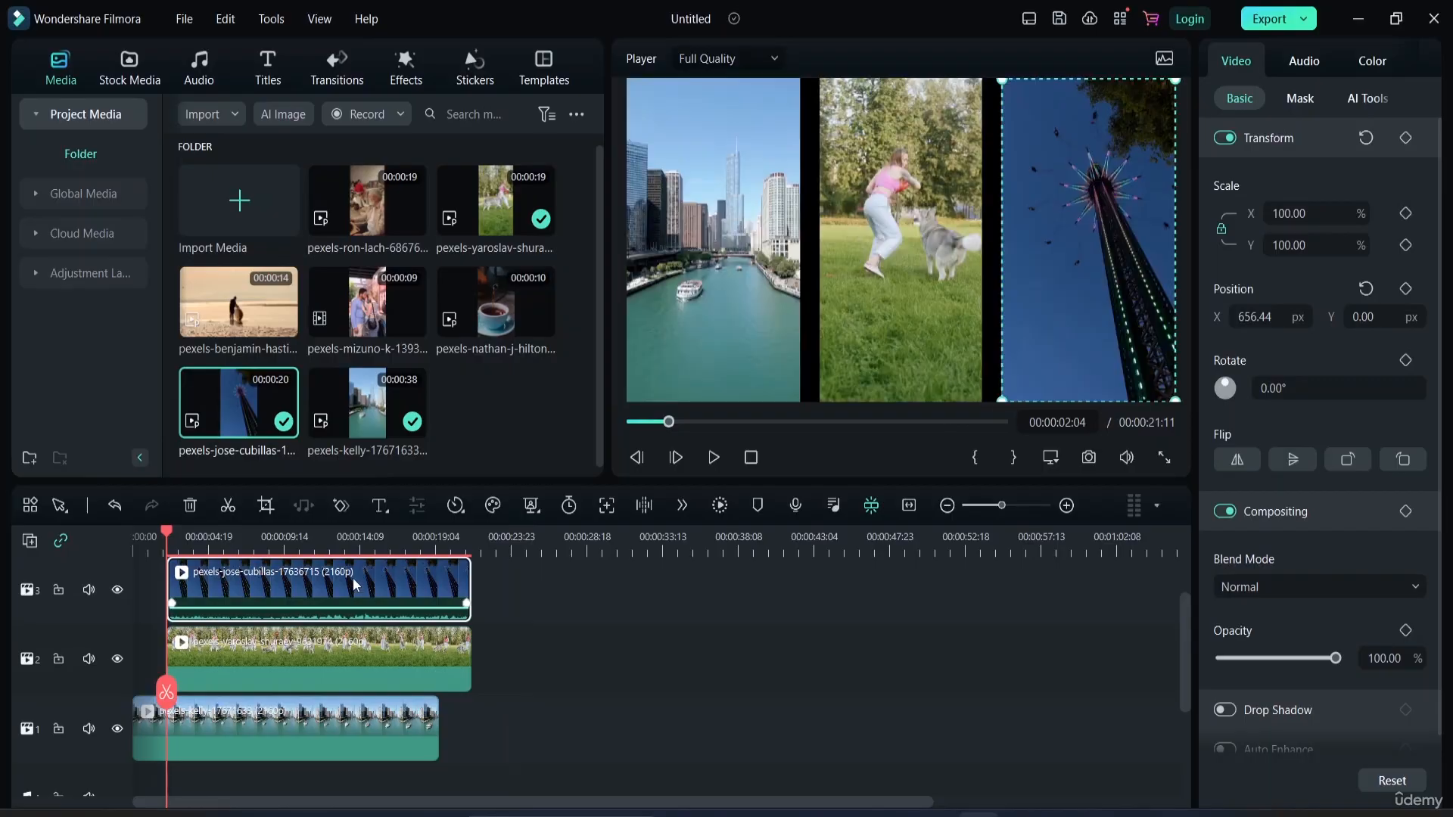
left_click_drag(360, 587, 391, 573)
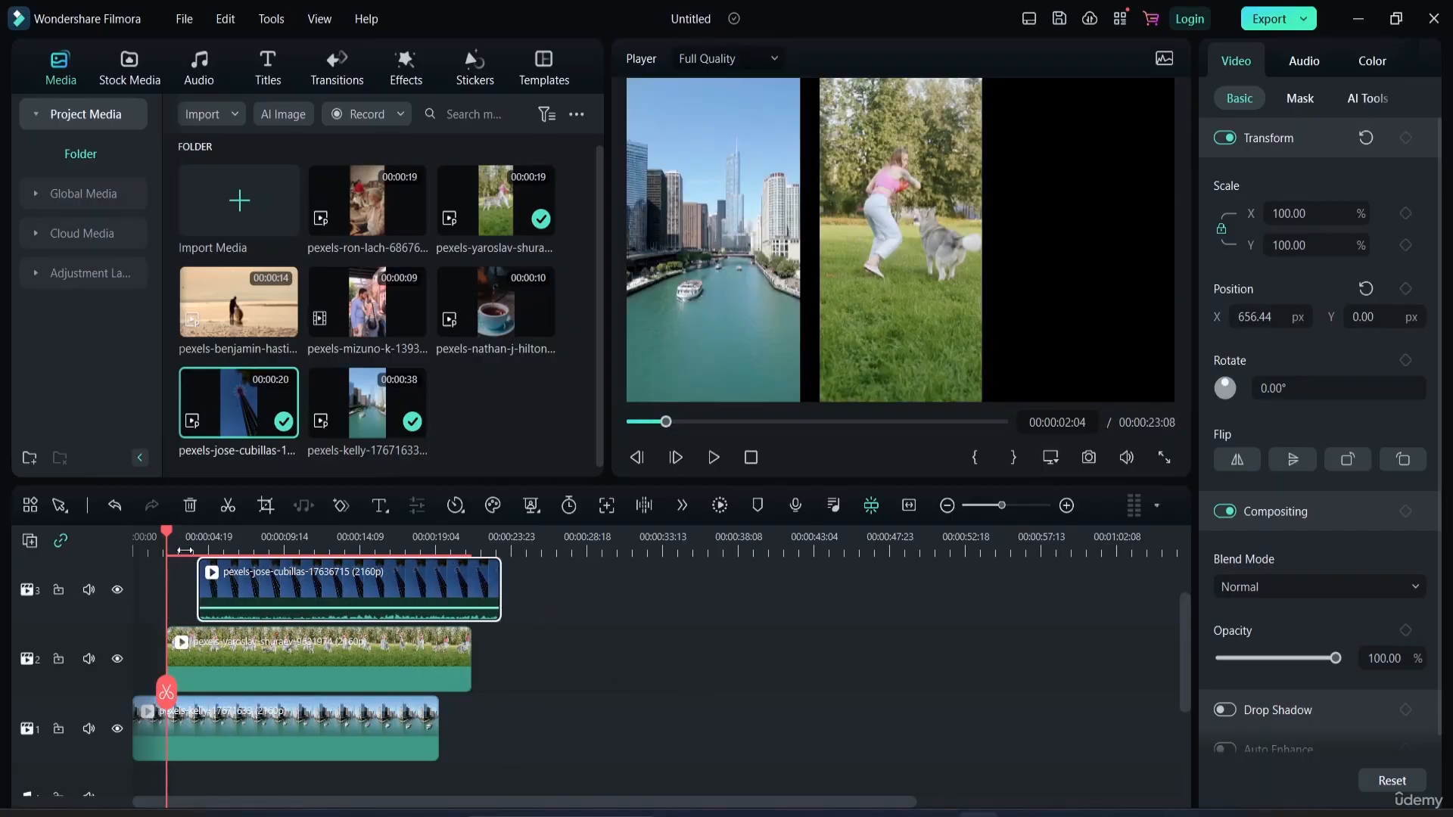
left_click_drag(168, 536, 140, 537)
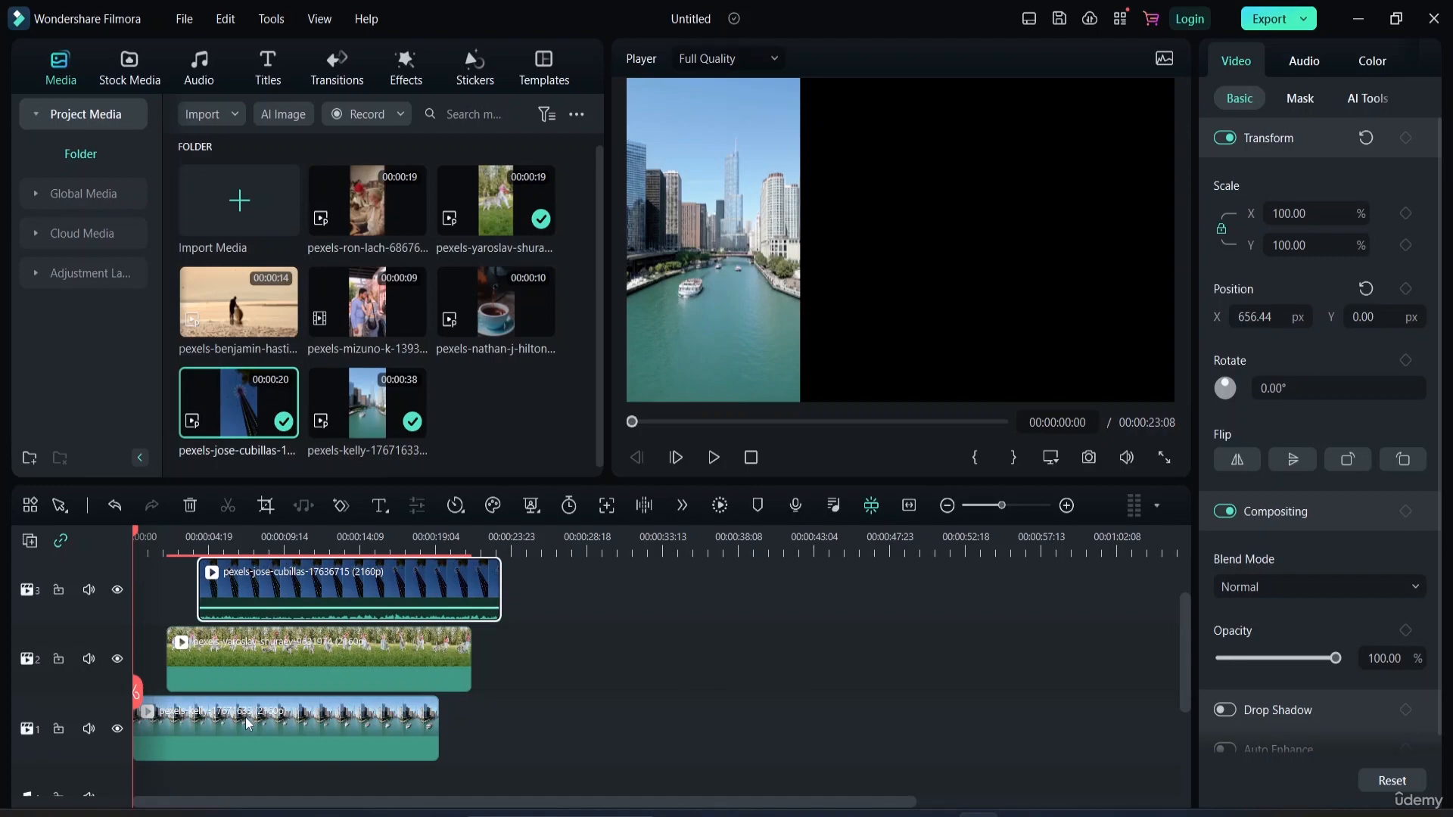
- Turn off snapping, shift the river skyline clip about one second later and slide the tower ride clip about one second earlier
mouse_move(247, 724)
left_mouse_down()
mouse_move(276, 706)
mouse_move(254, 708)
left_mouse_up()
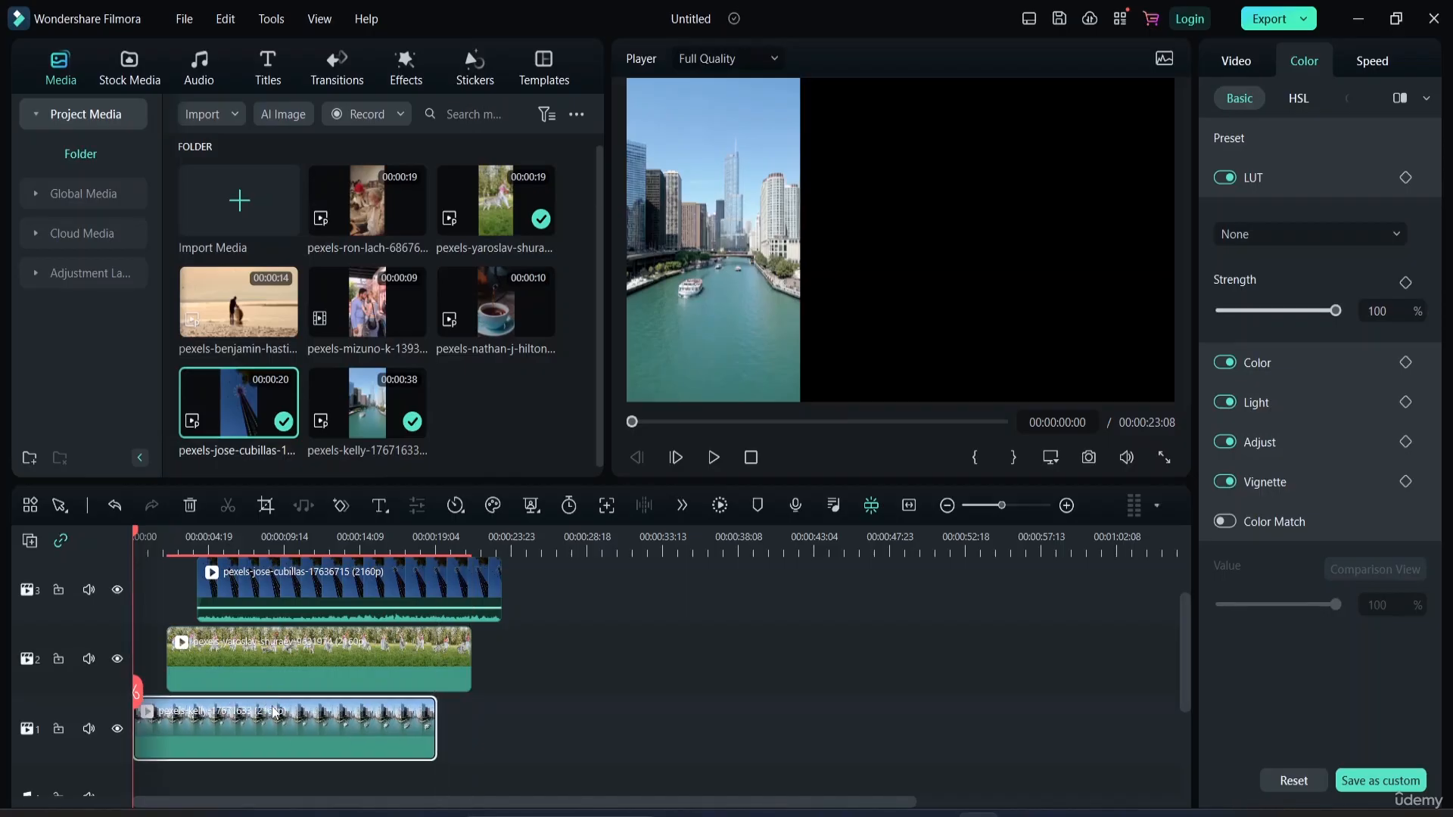
left_click(866, 508)
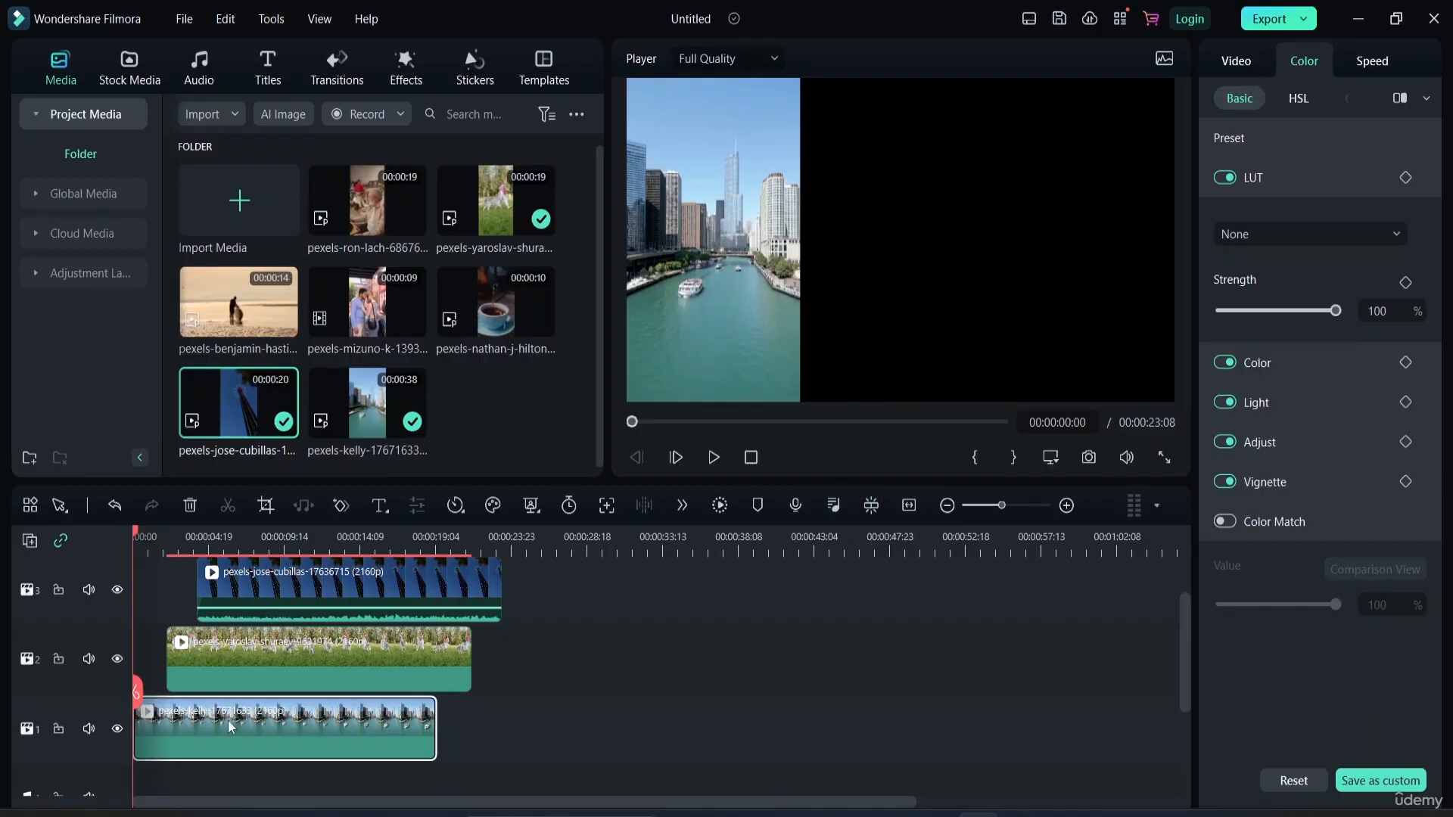
left_click_drag(229, 721, 250, 719)
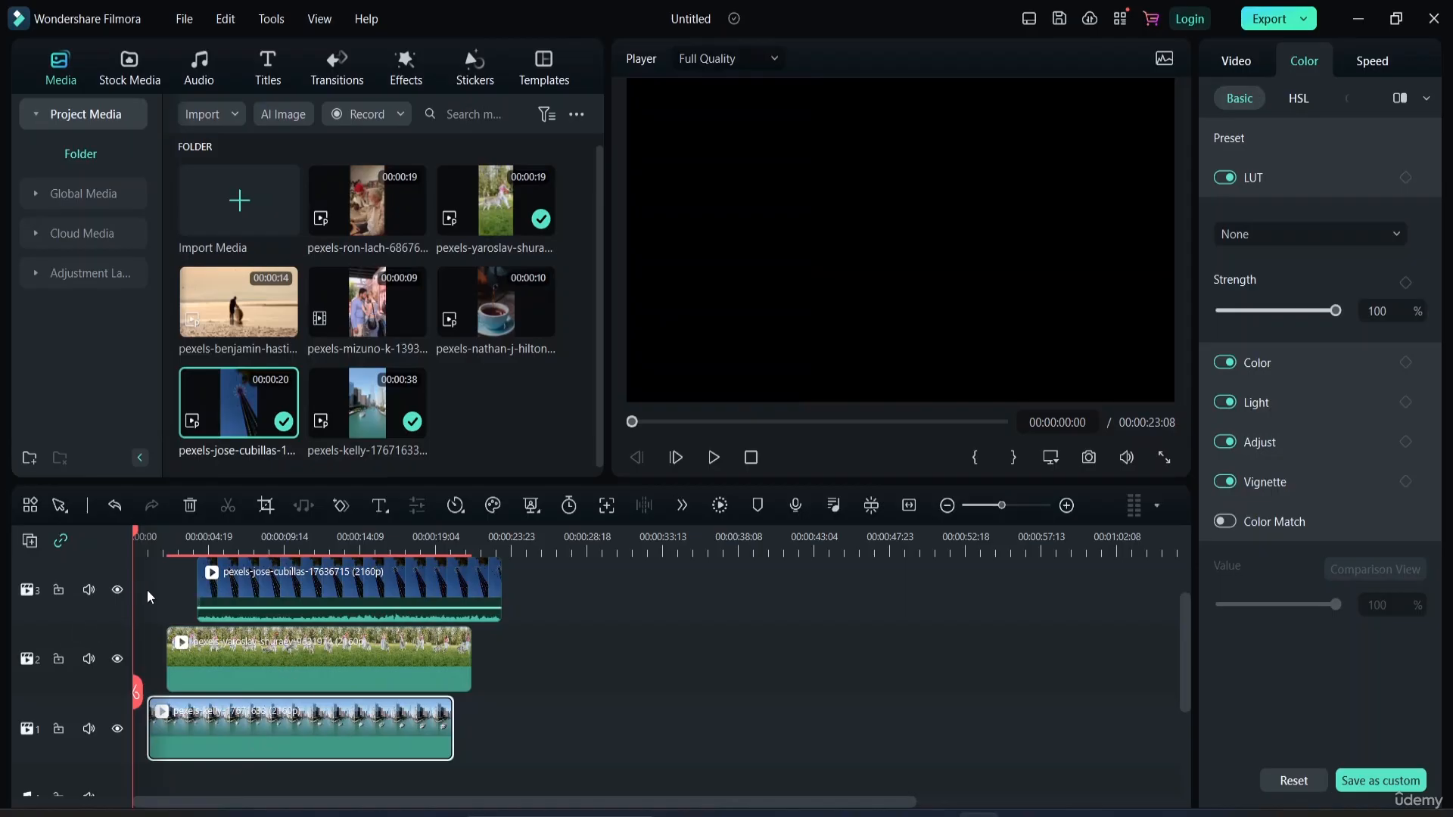
left_click_drag(267, 589, 254, 590)
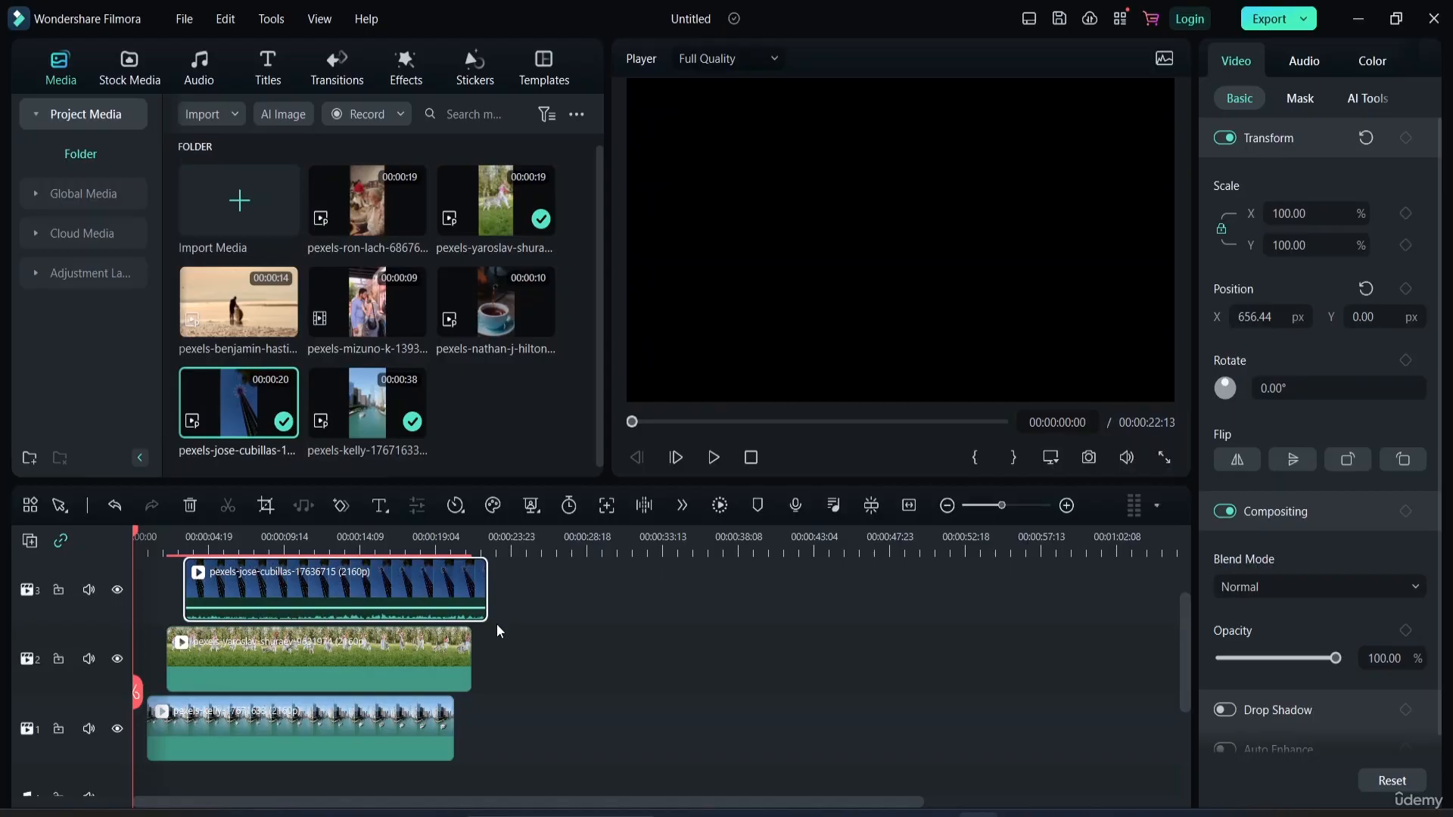
- Preview the staggered clips from the timeline start for about five seconds and return the playhead to the beginning
key("space")
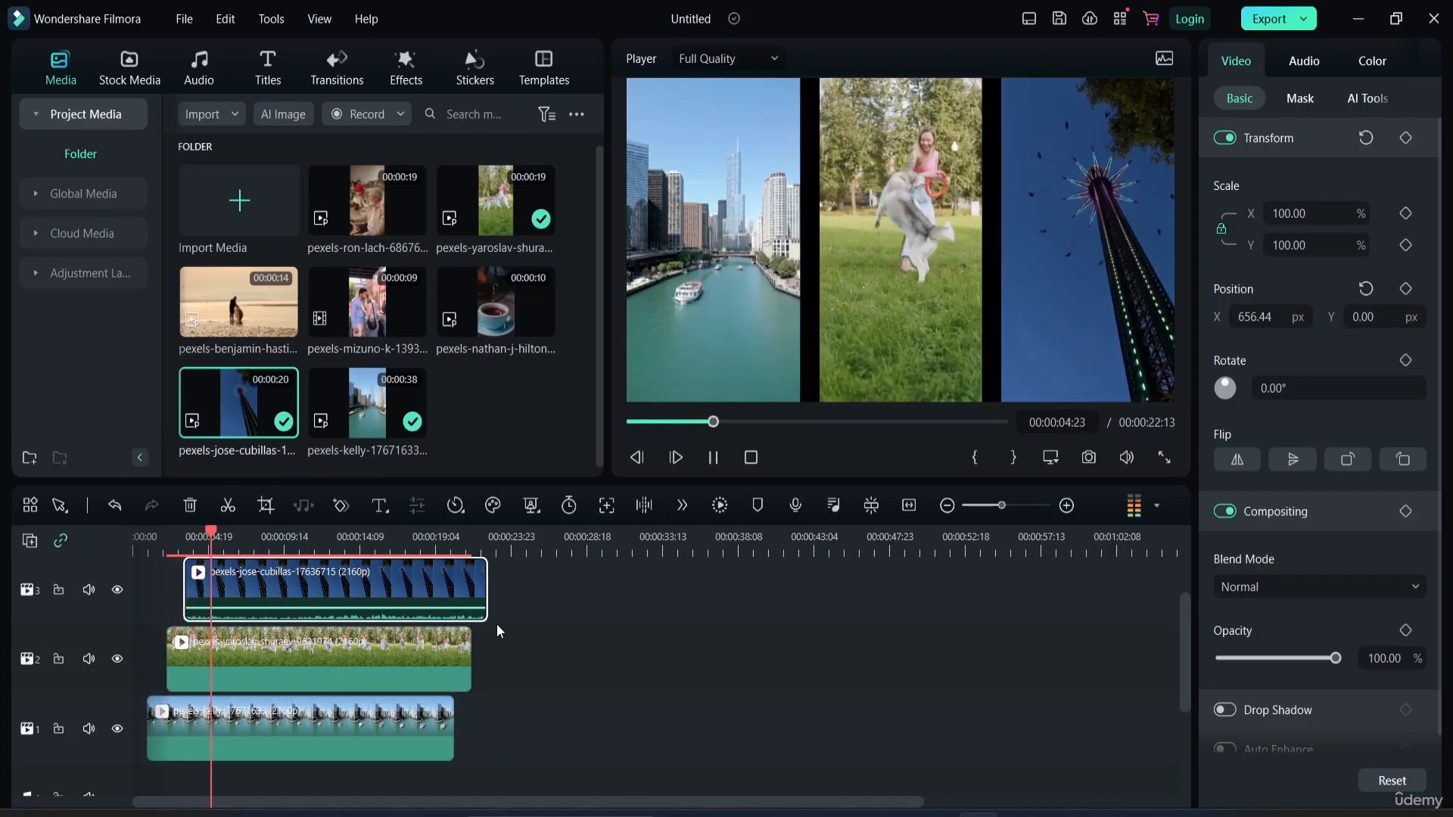
key("space")
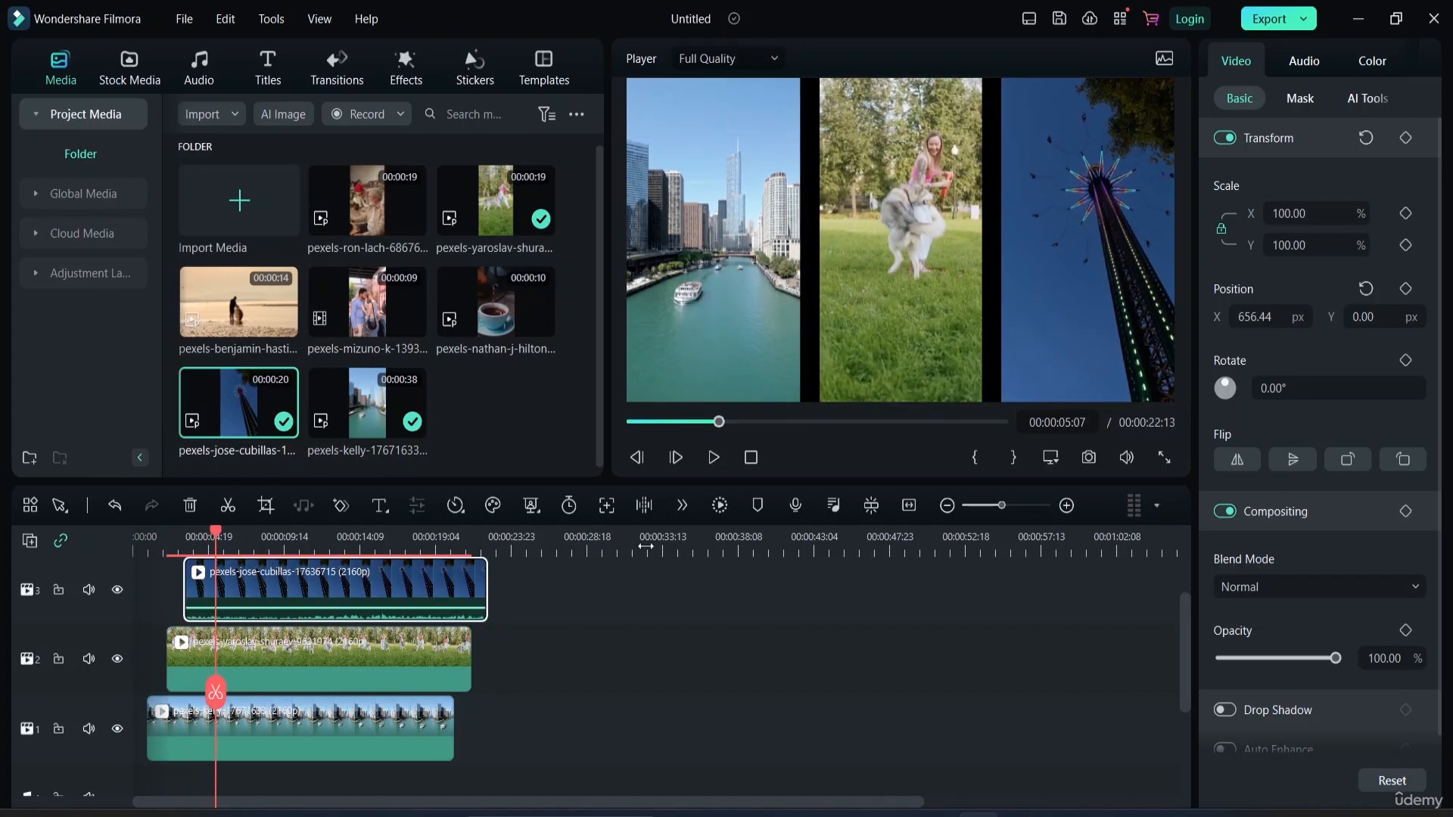
left_click_drag(218, 536, 75, 550)
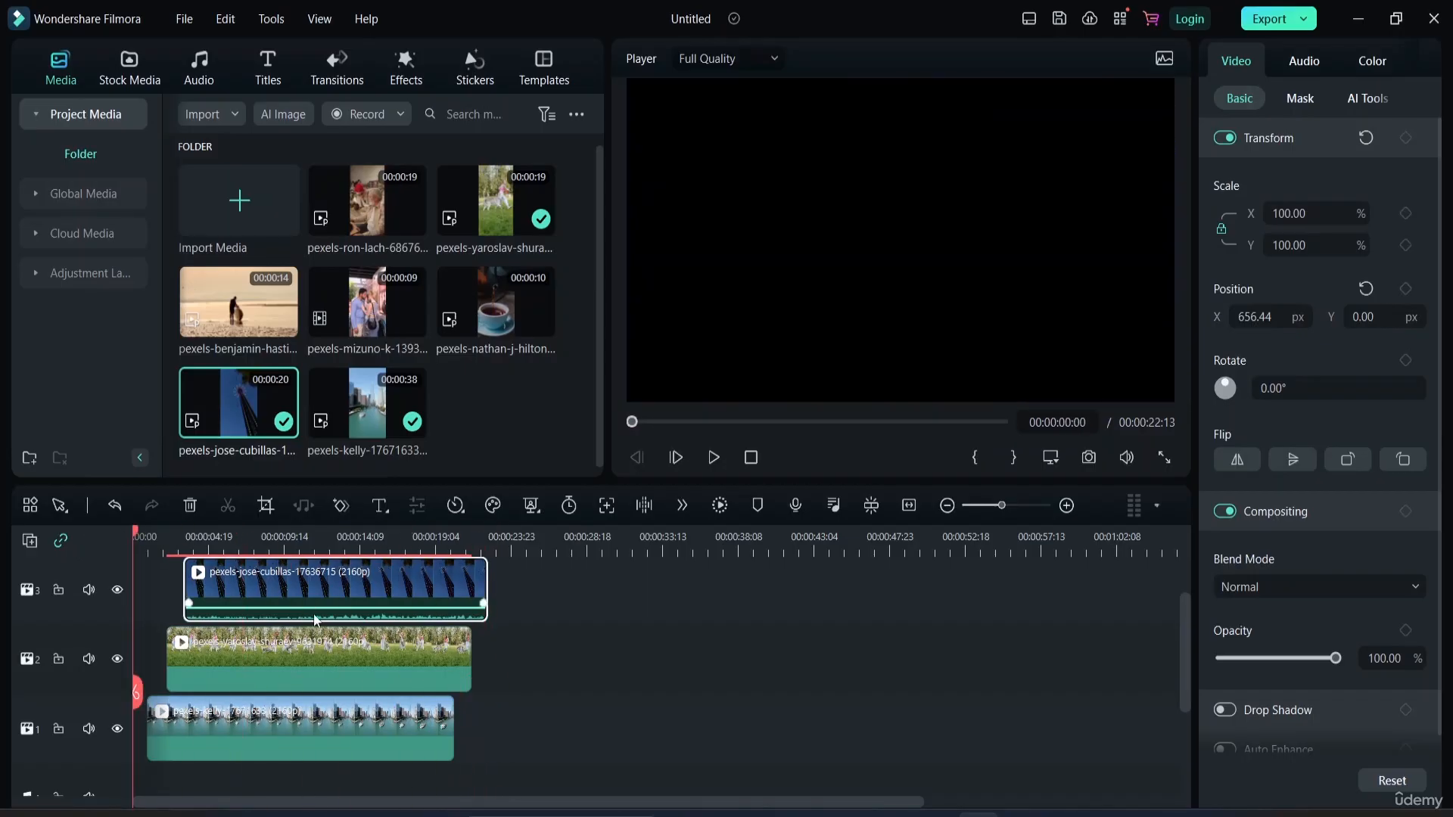
- Browse the downloaded music, audition Far From Me-AI music and place it at the start of audio track 1
scroll(264, 678, "down", 1)
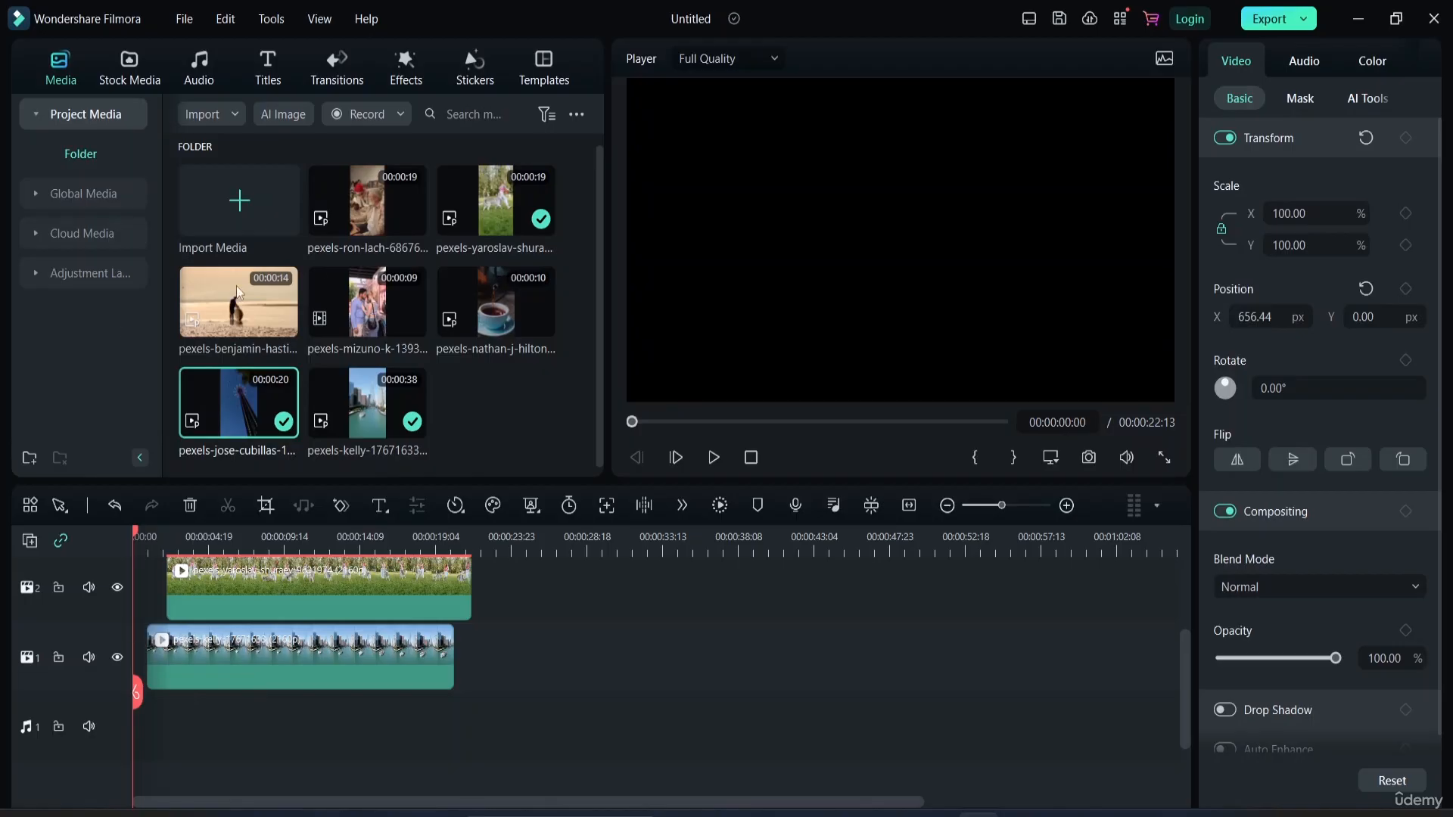
left_click(201, 79)
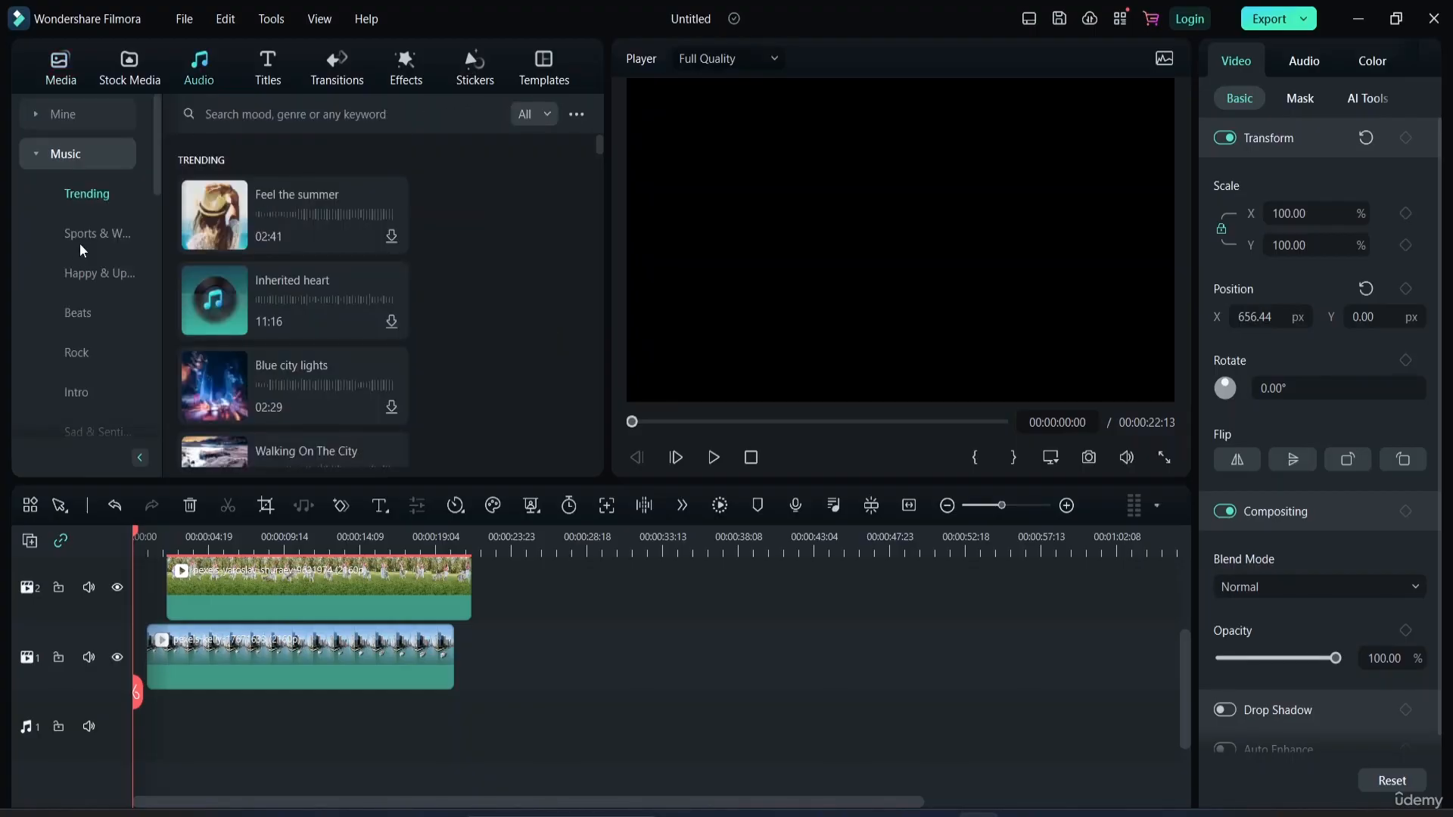
left_click(79, 114)
left_click(89, 189)
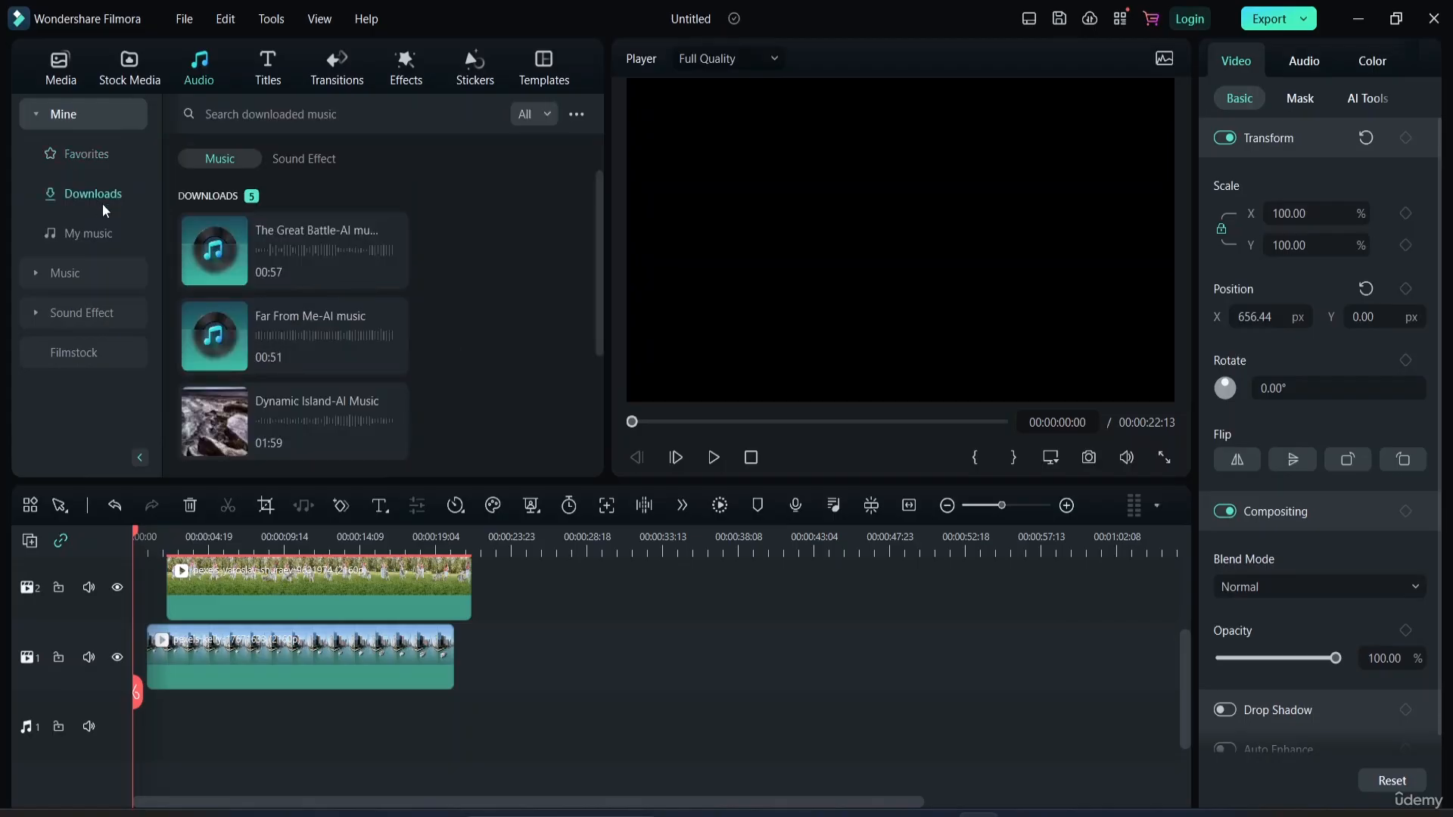
scroll(288, 277, "down", 3)
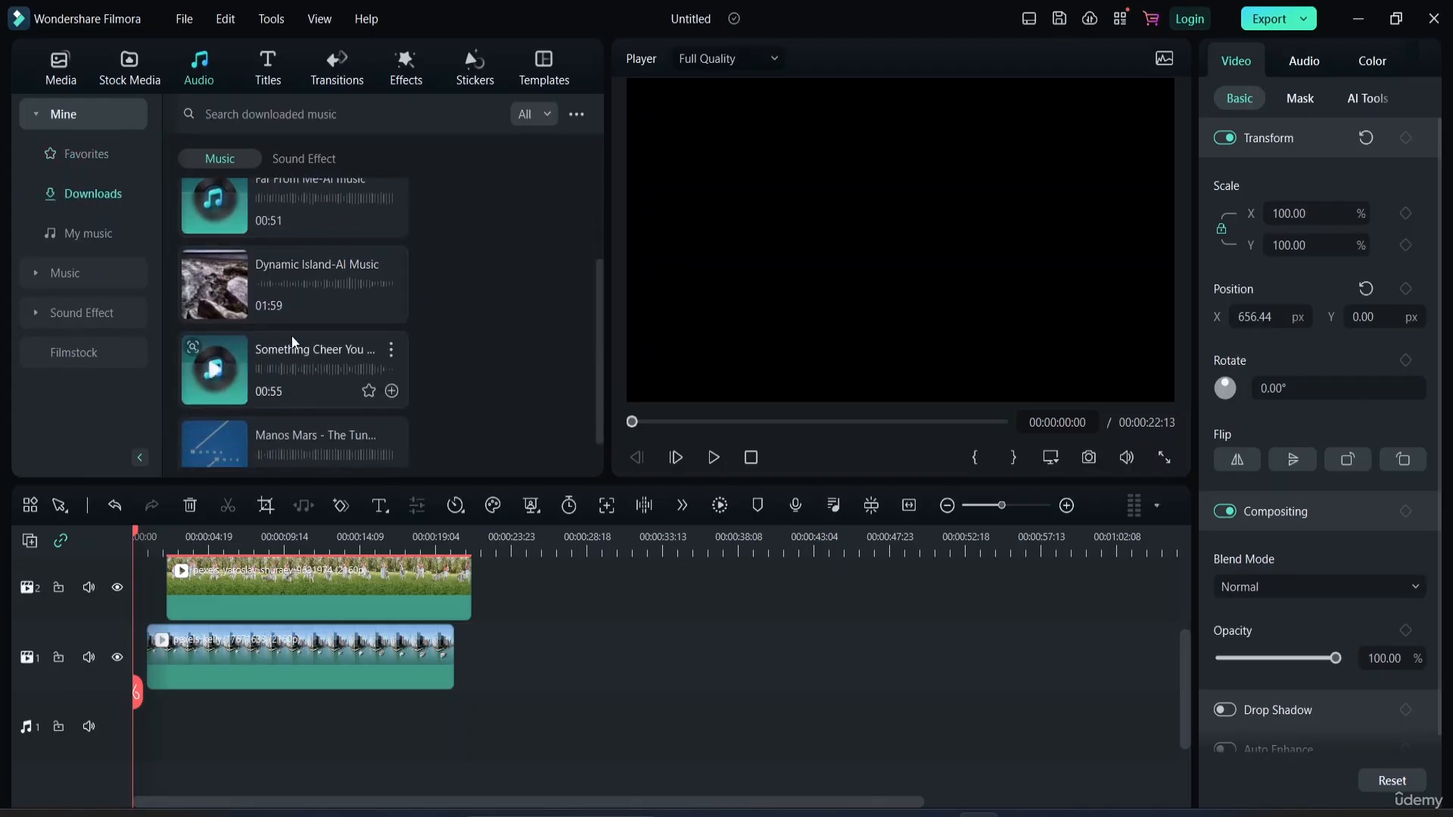
scroll(292, 334, "down", 1)
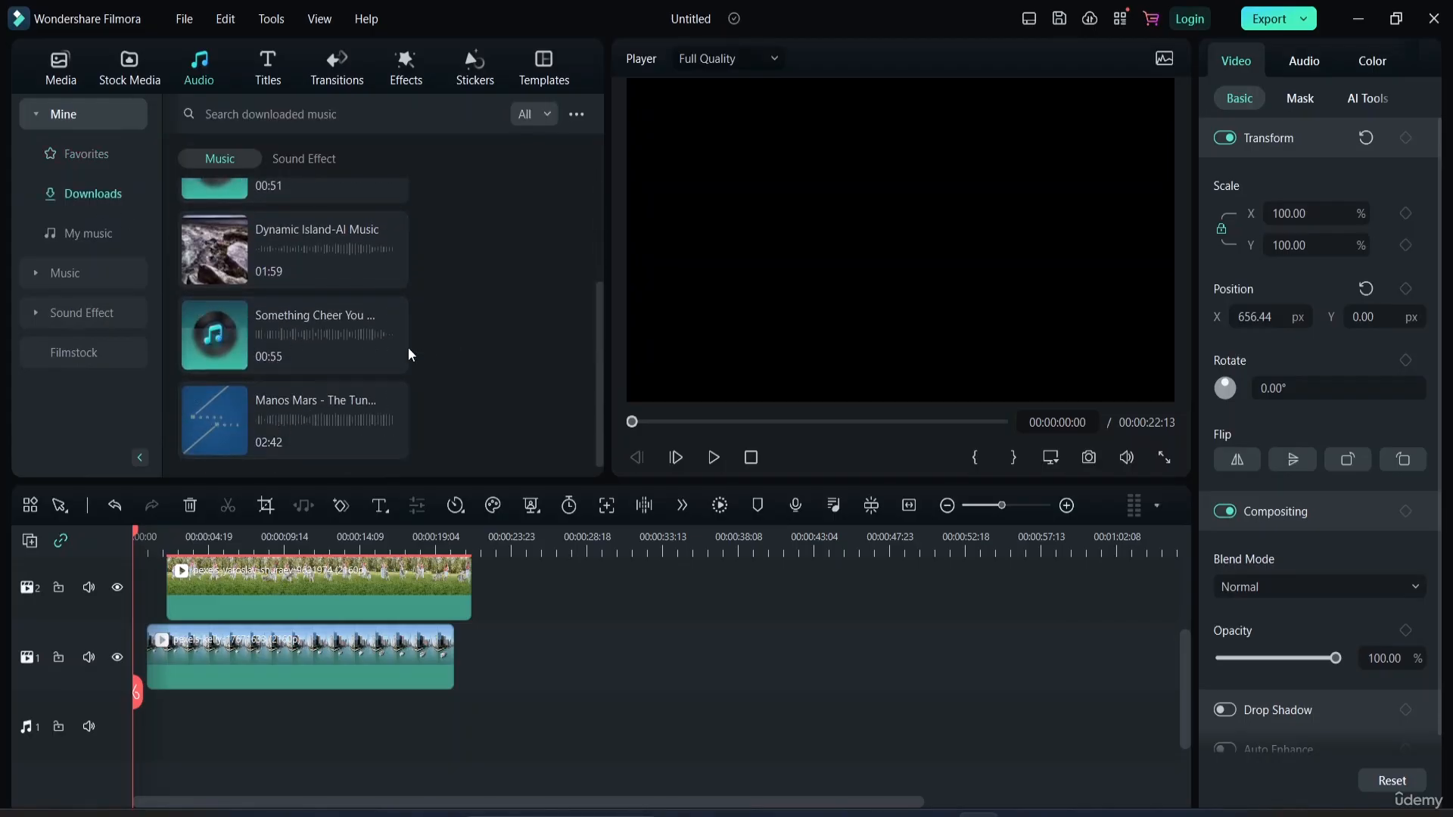
scroll(306, 314, "up", 4)
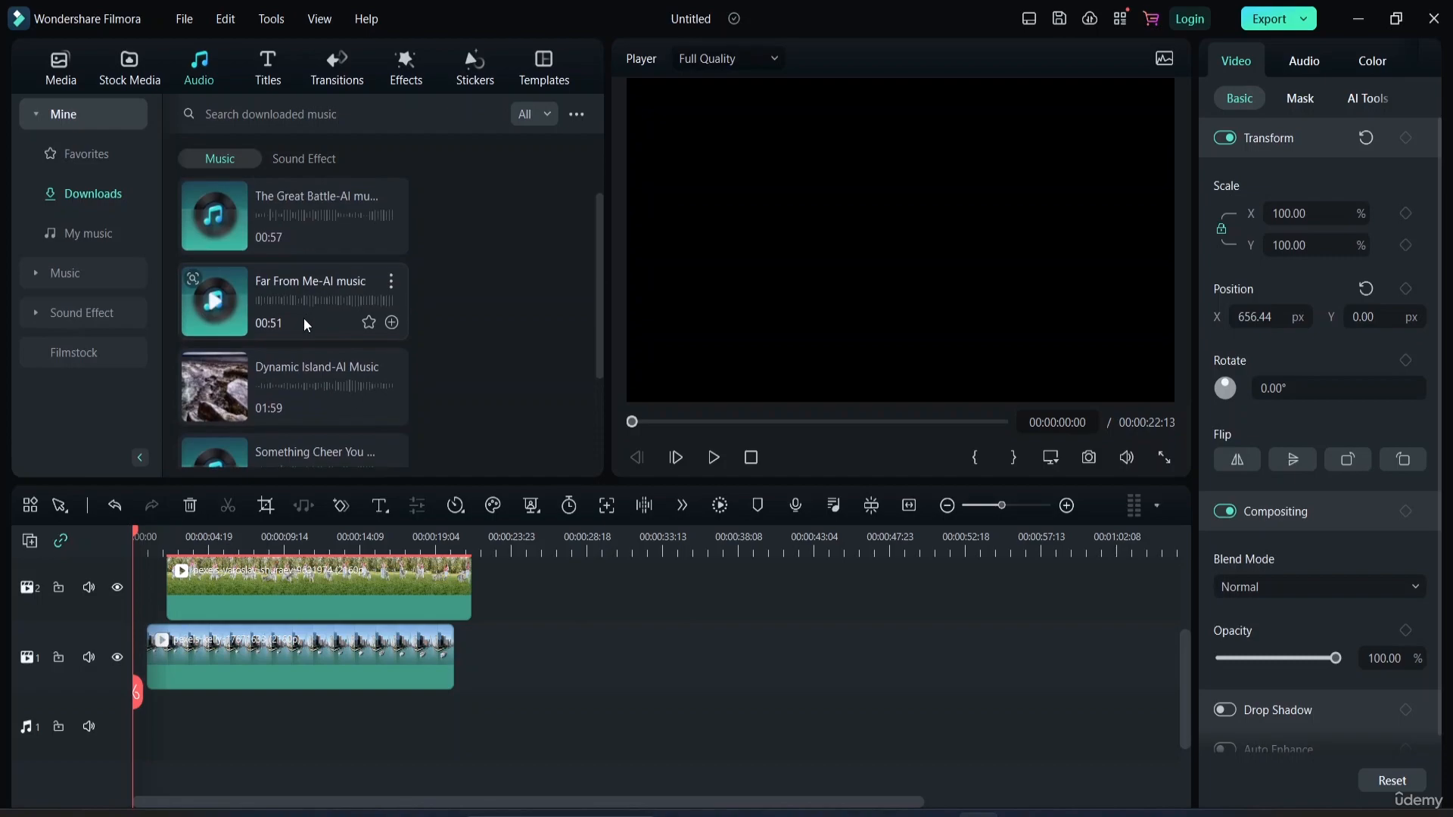
left_click(225, 312)
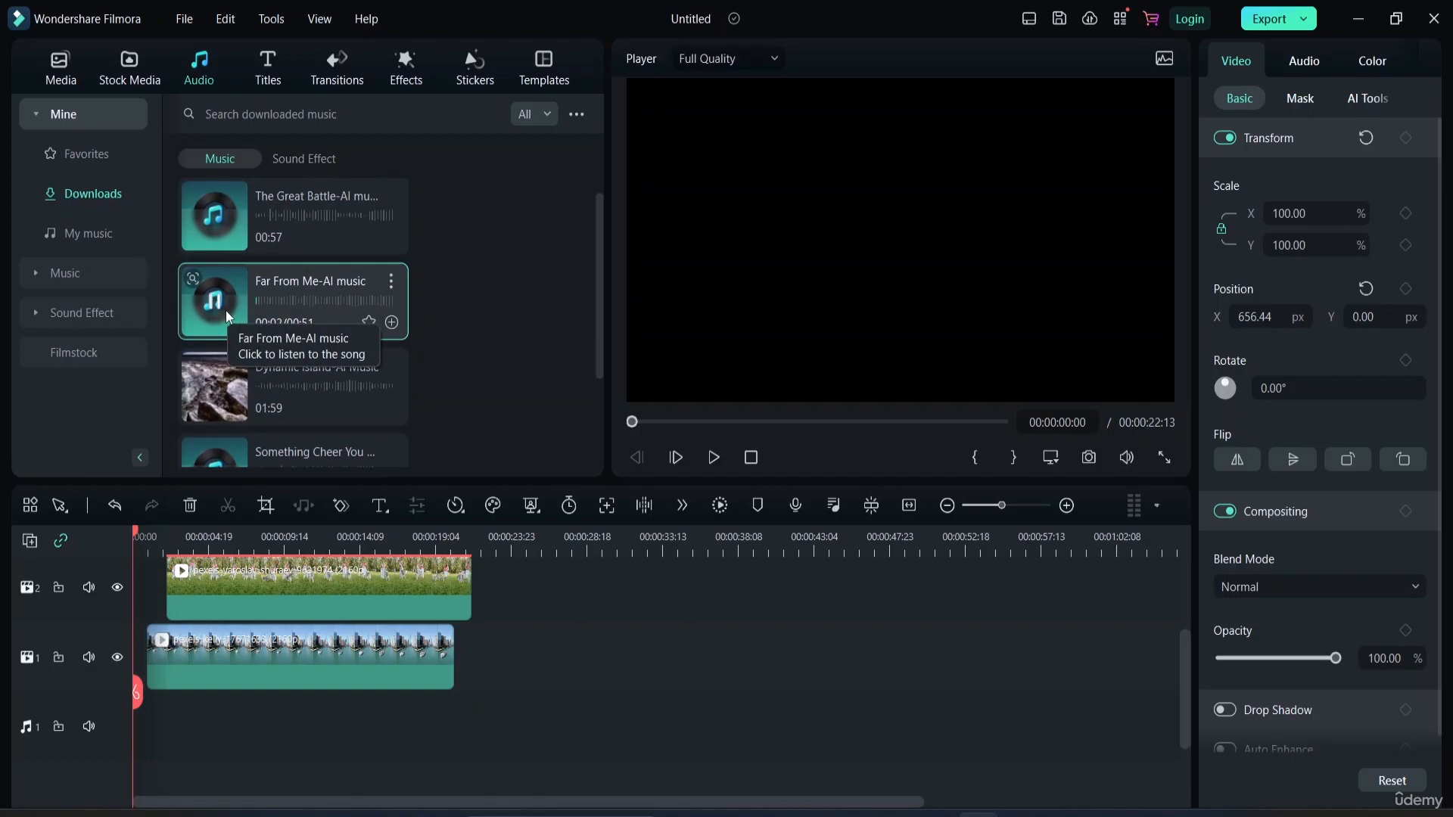
left_click_drag(228, 309, 138, 726)
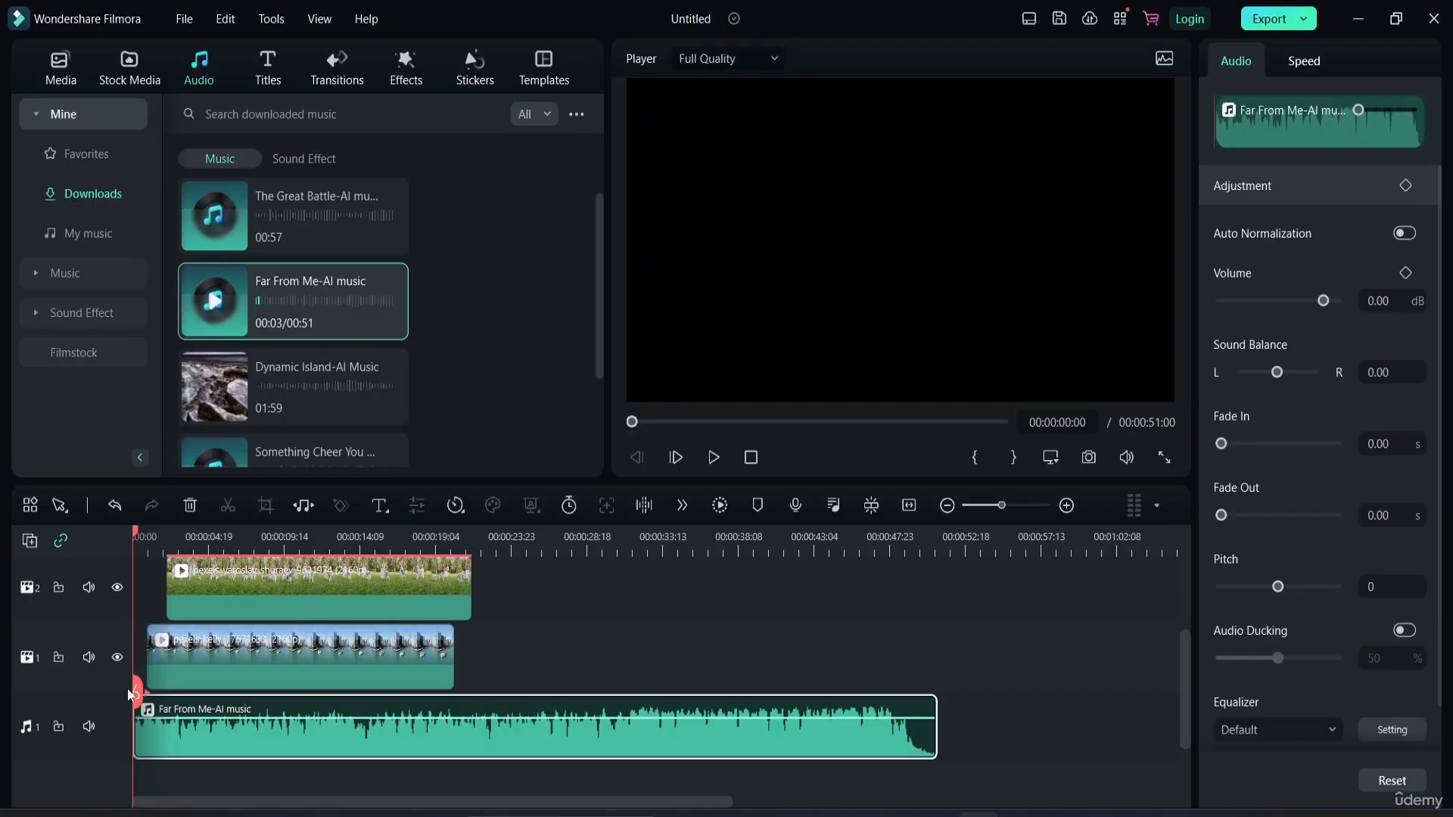
- Split the music clip at 00:00:21:13, where the park dog clip ends, and delete the part after the cut
left_click_drag(137, 692, 455, 750)
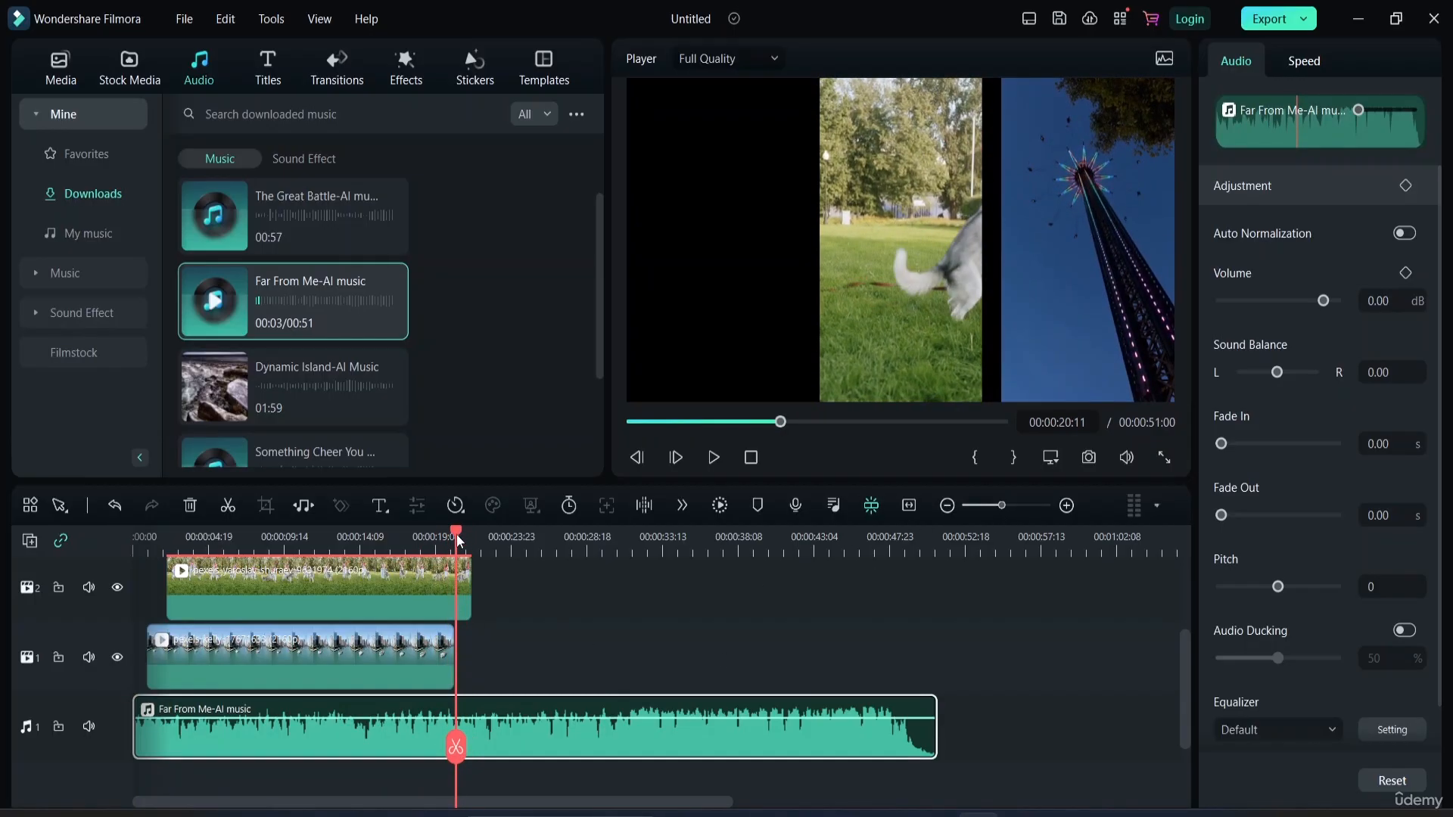
mouse_move(456, 534)
left_mouse_down()
mouse_move(478, 535)
mouse_move(456, 537)
mouse_move(473, 551)
left_mouse_up()
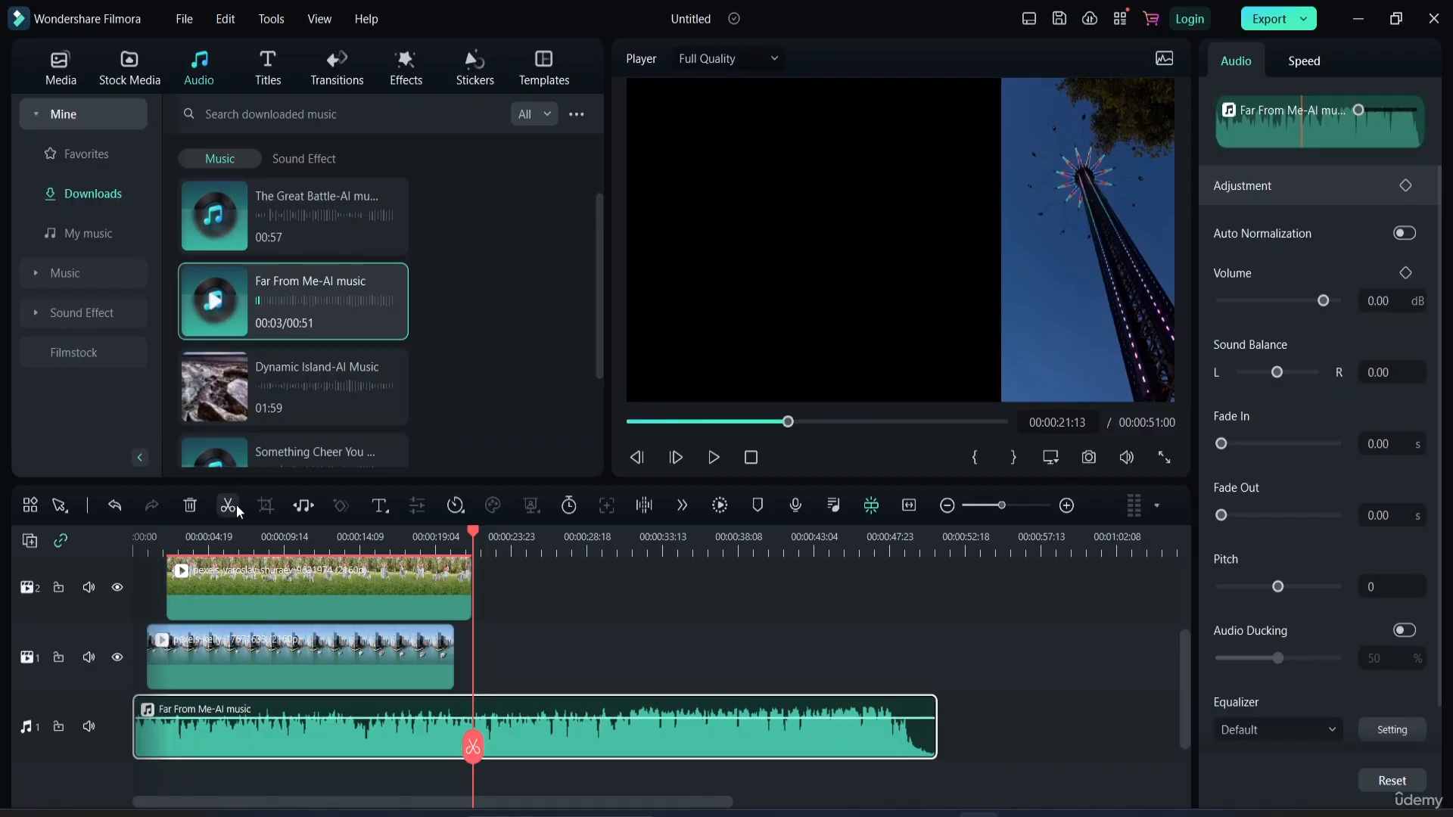
left_click(472, 749)
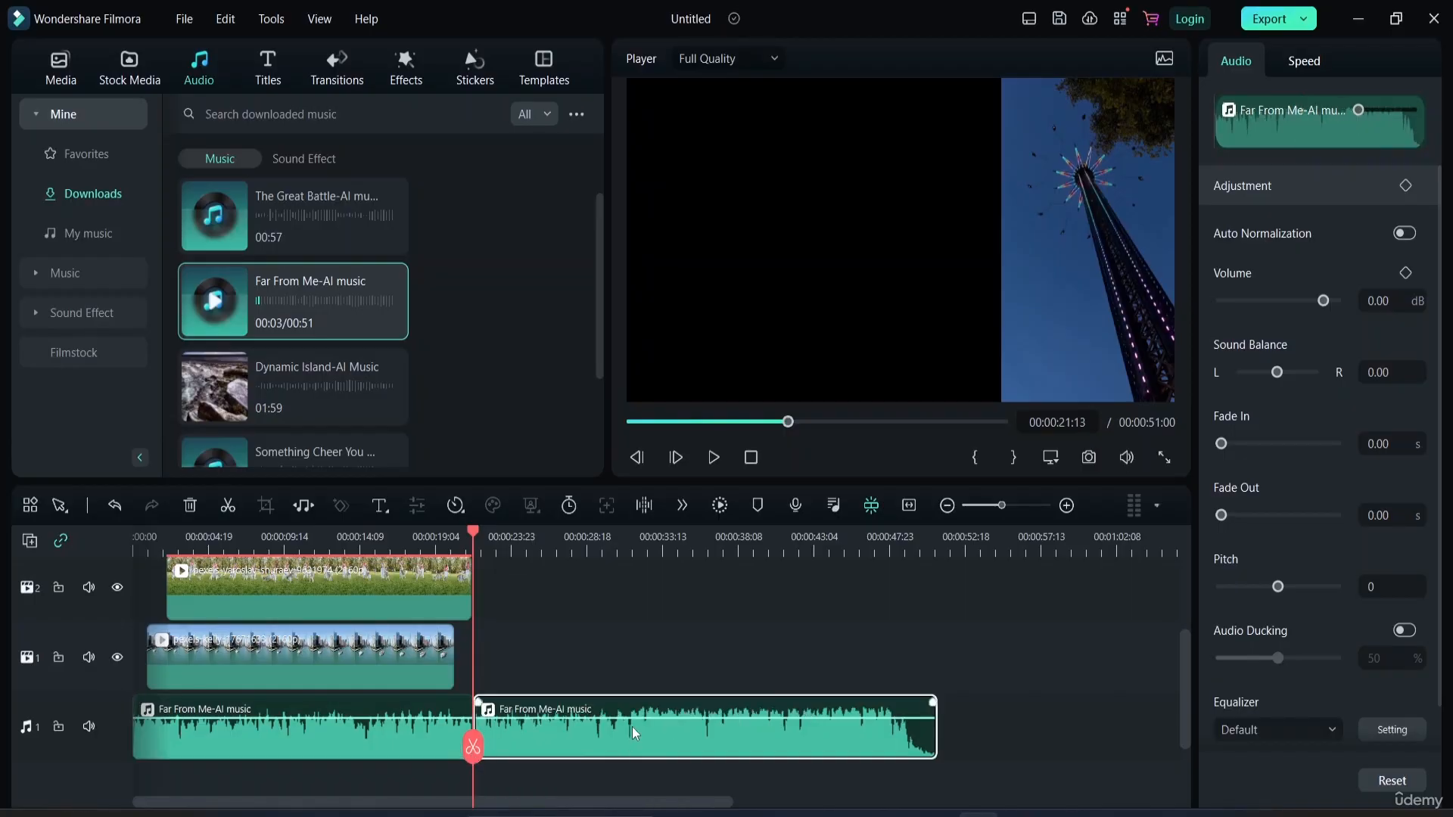
key("Delete")
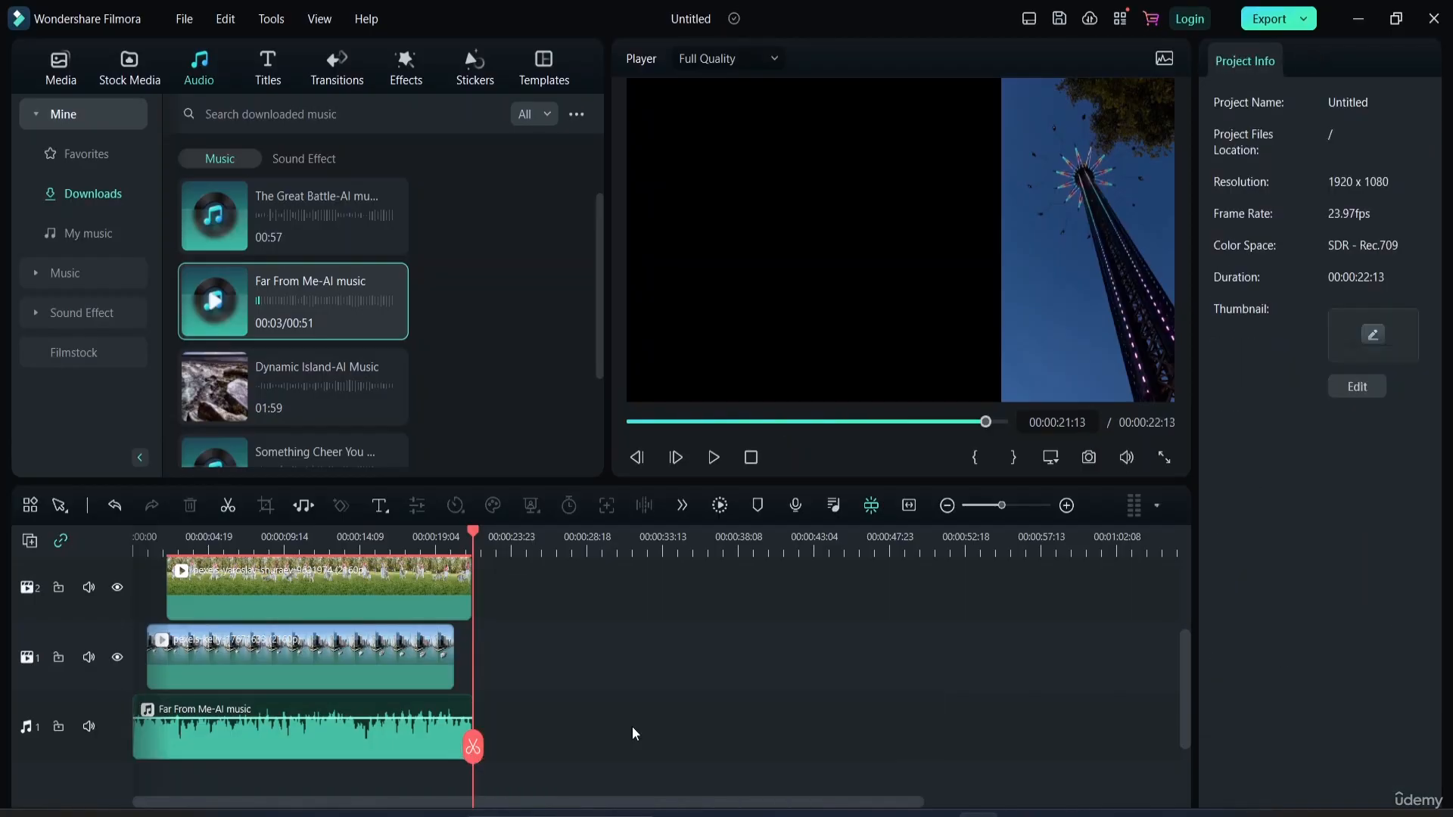
left_click(301, 603)
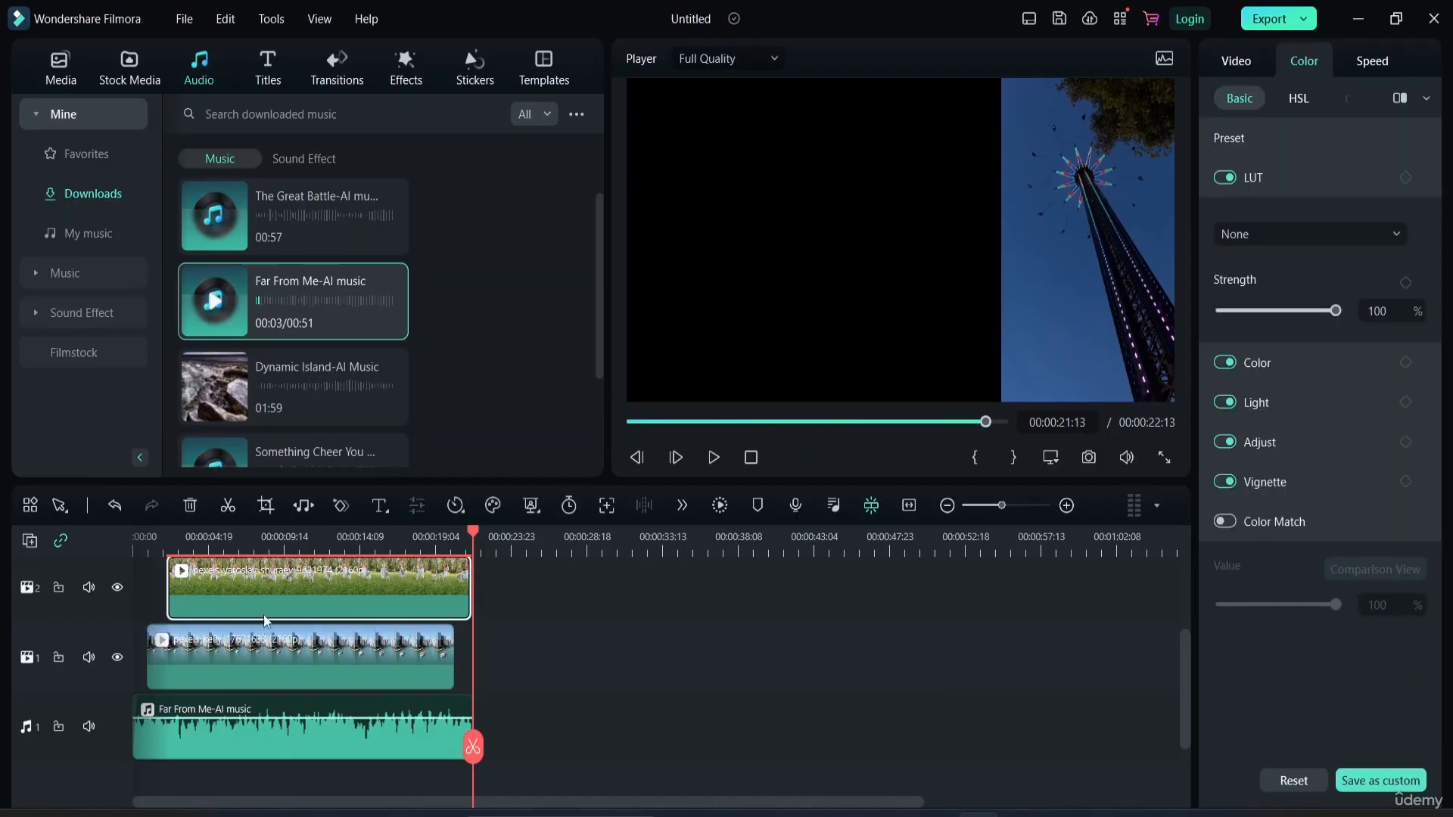
scroll(246, 628, "up", 1)
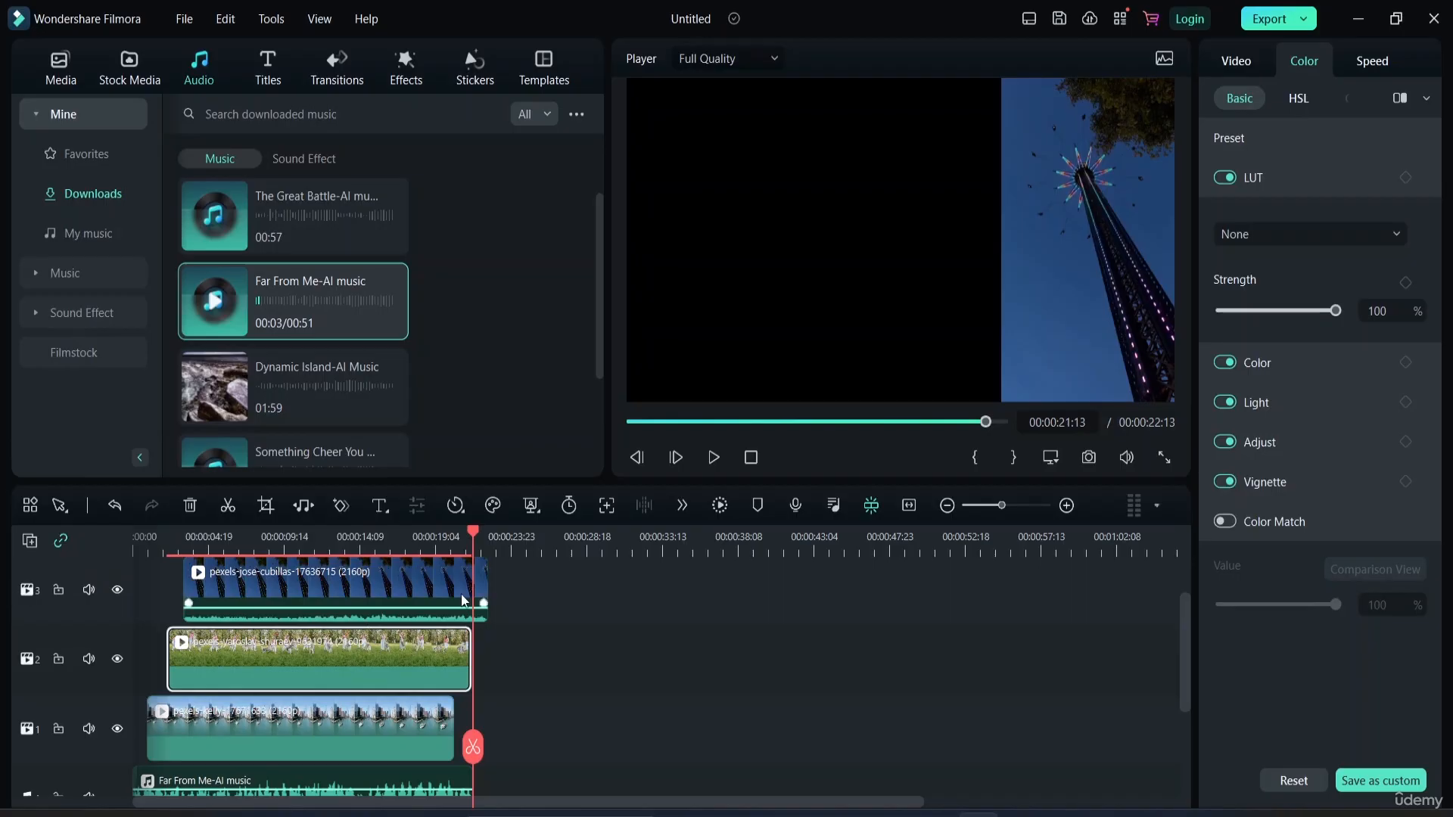
scroll(529, 666, "down", 2)
scroll(548, 687, "up", 4)
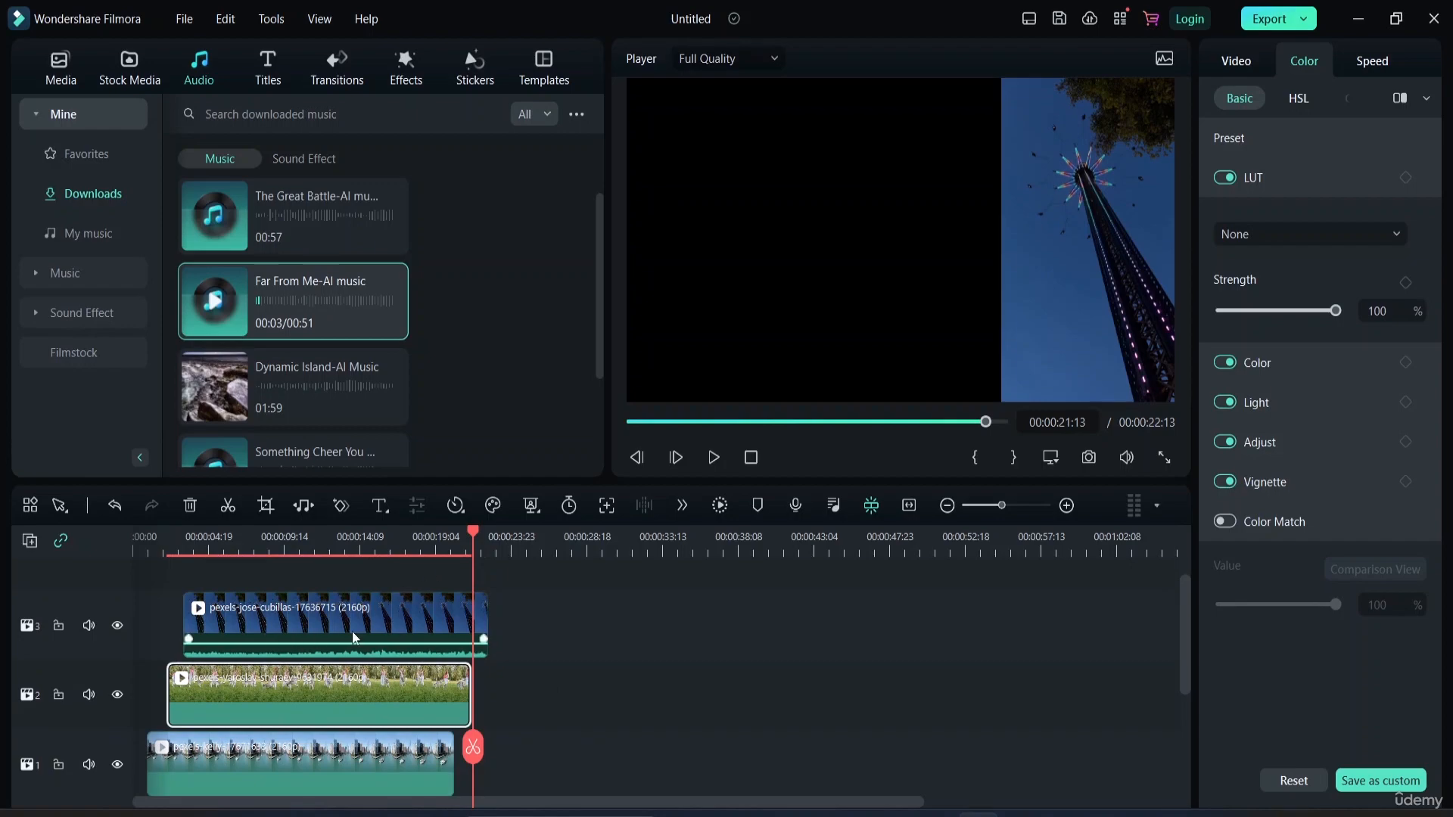
- Open the Track Manager and set it to add 2 video tracks and 2 audio tracks
left_click(30, 540)
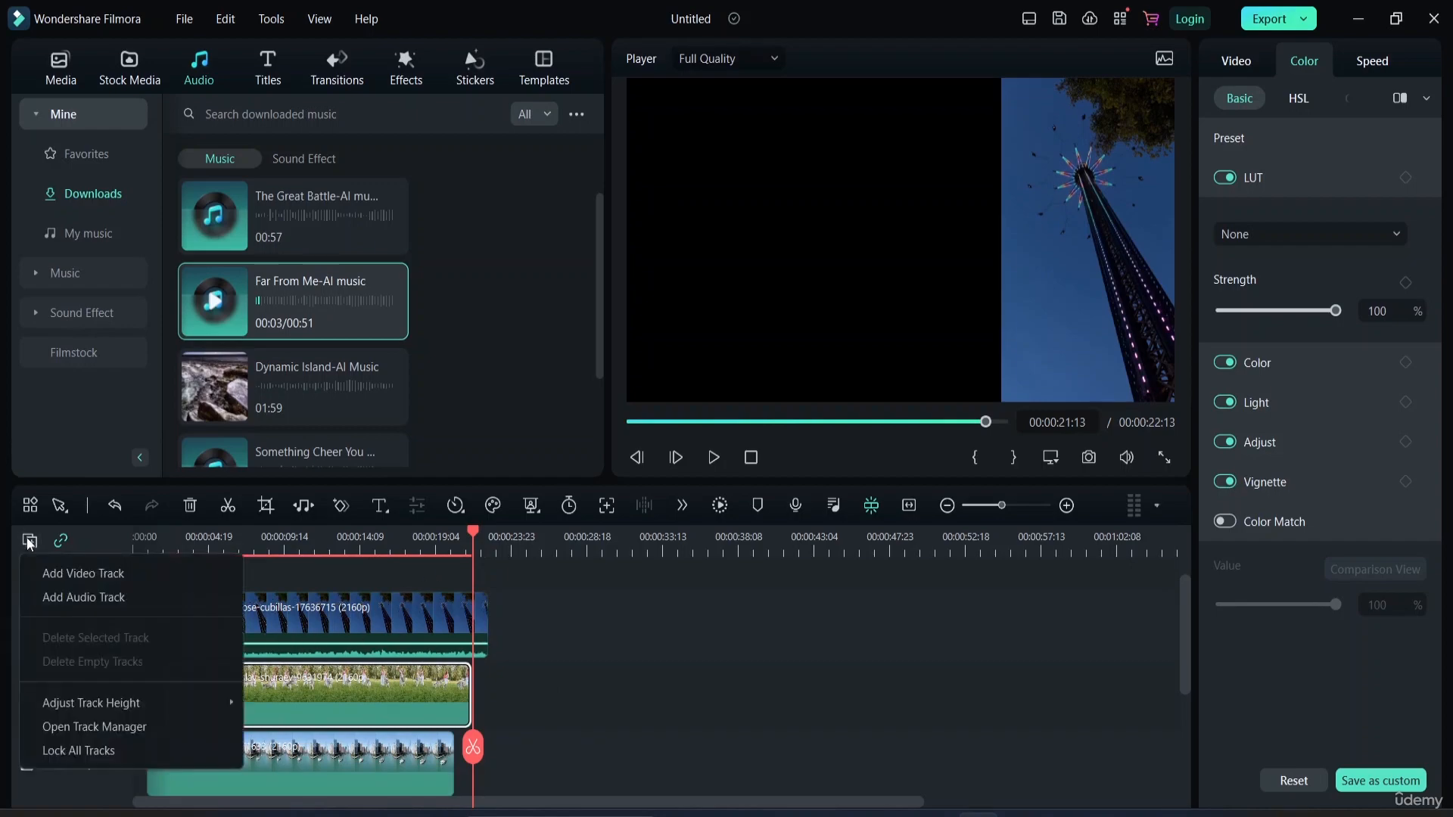
left_click(130, 728)
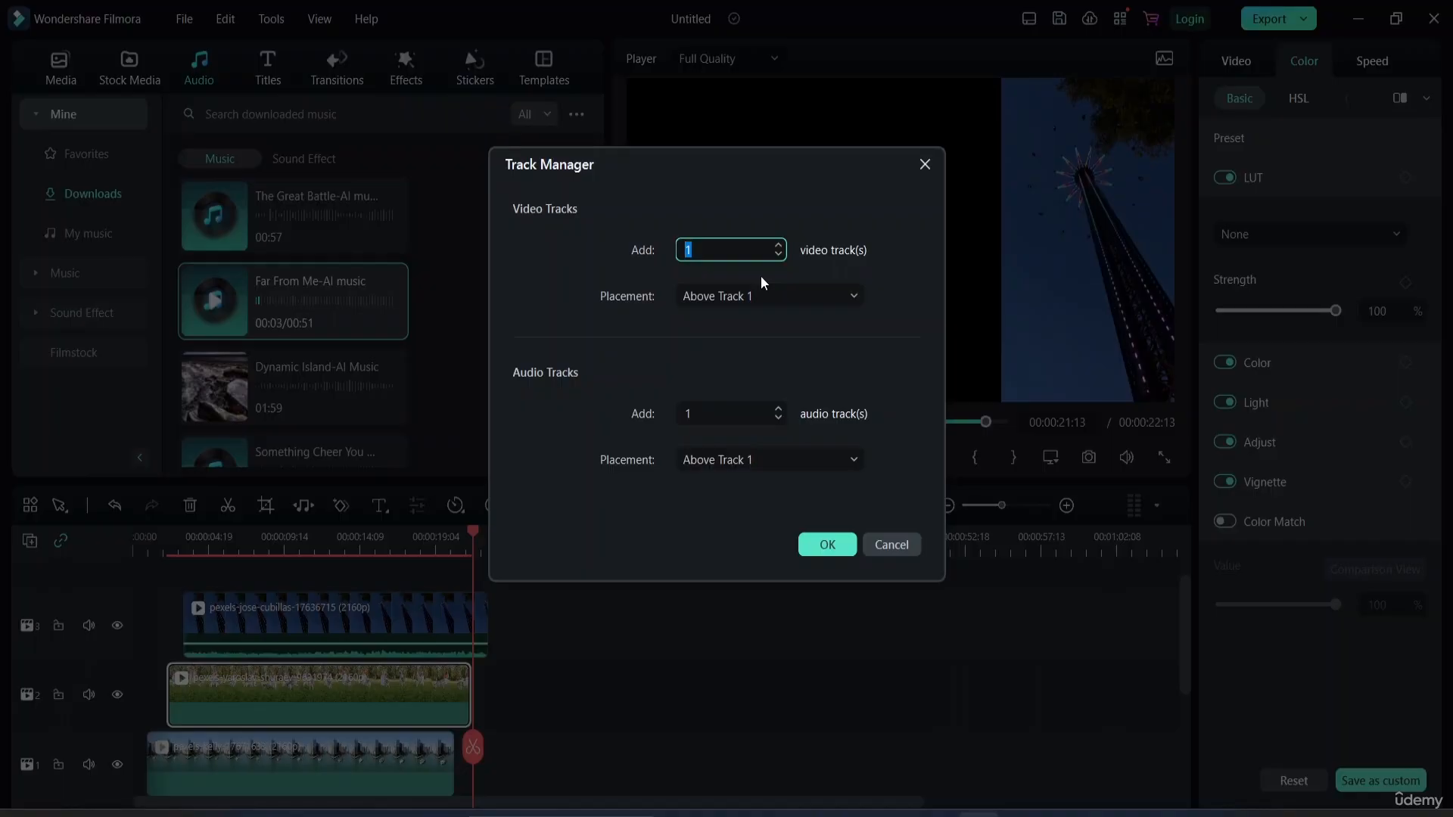
left_click(720, 254)
type("2")
left_click(718, 421)
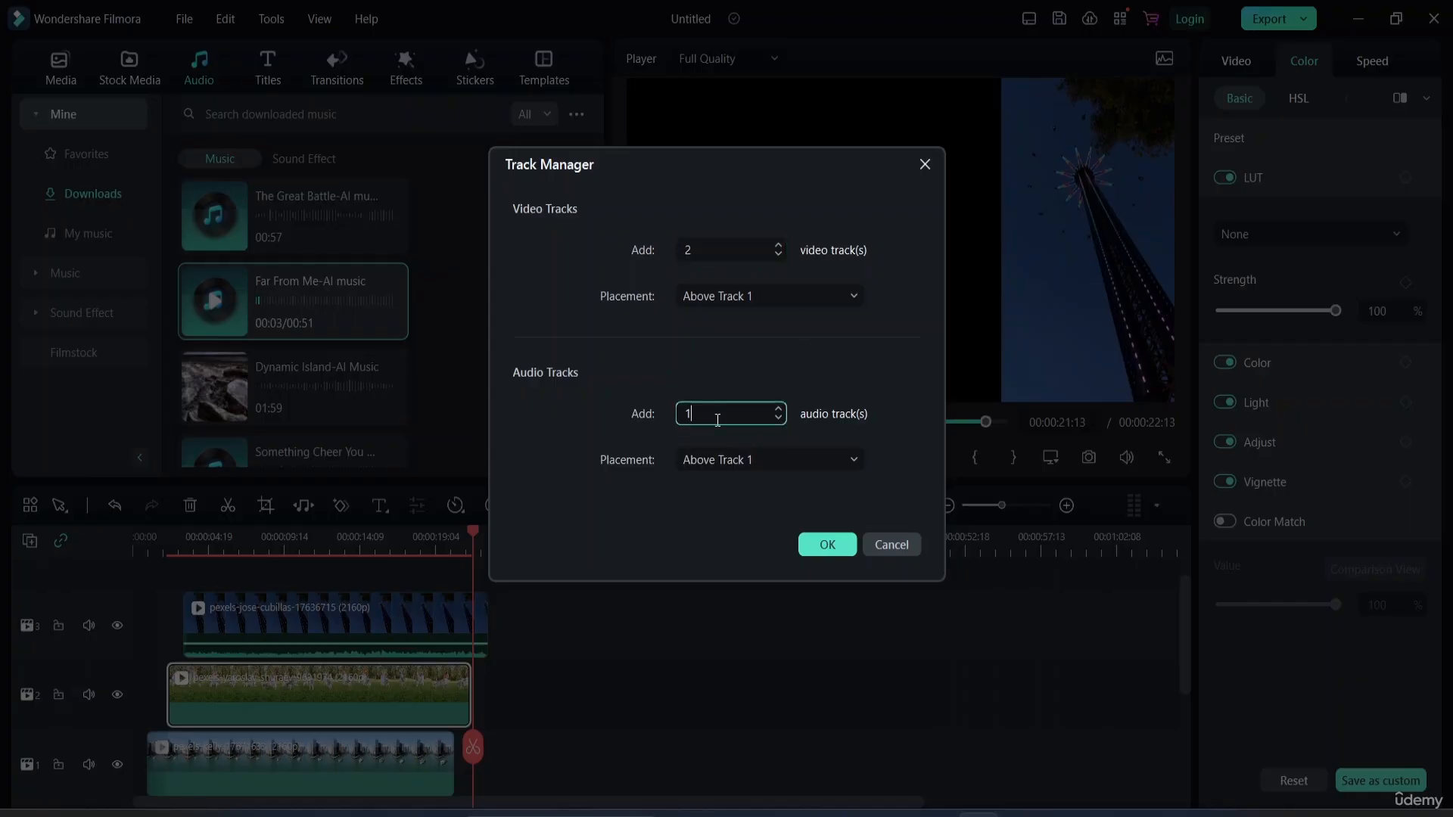
type("2")
- Place the new video tracks above Track 3 and the new audio tracks below Track 1, and add them to the timeline
left_click(845, 296)
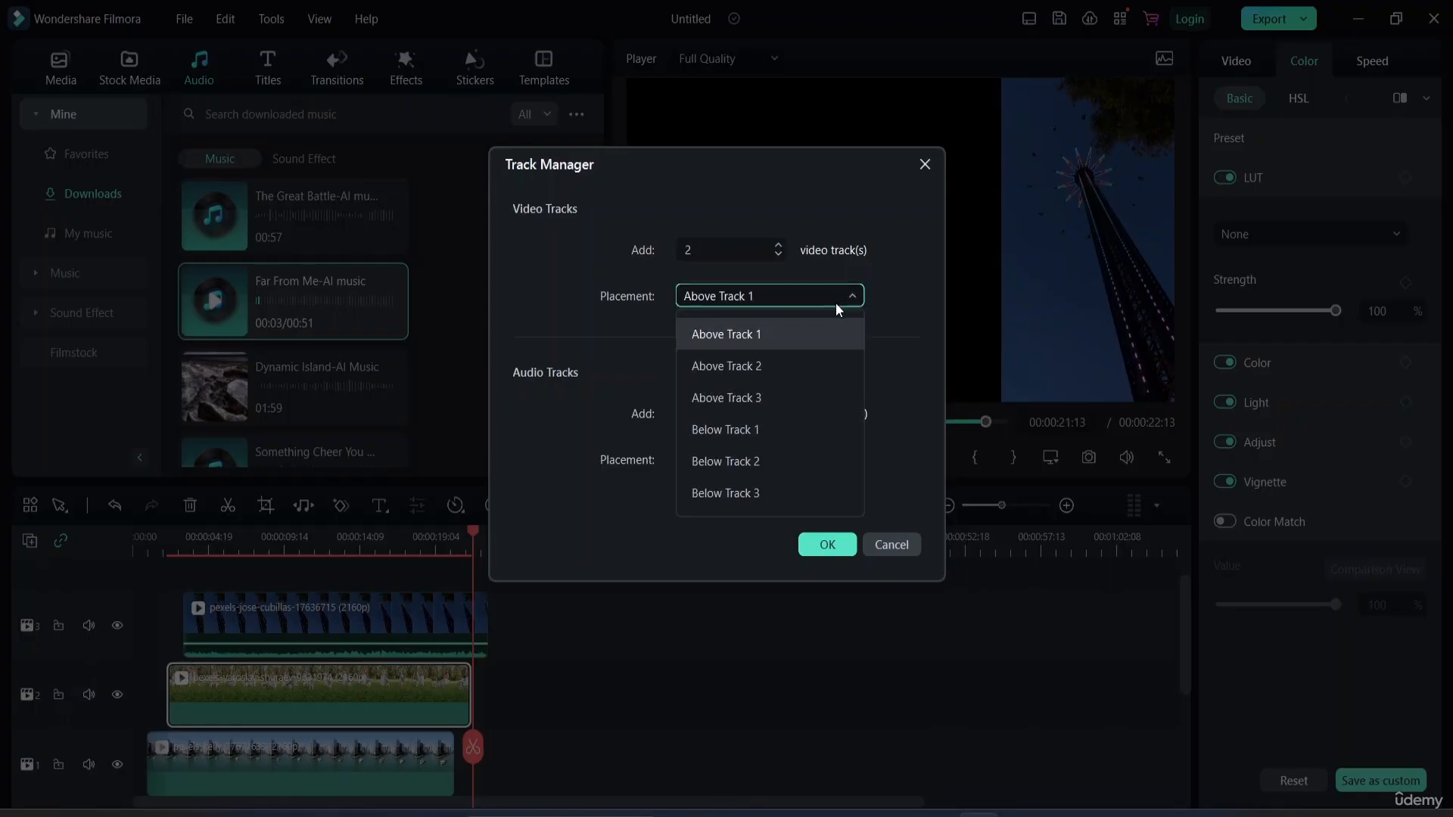
left_click(790, 395)
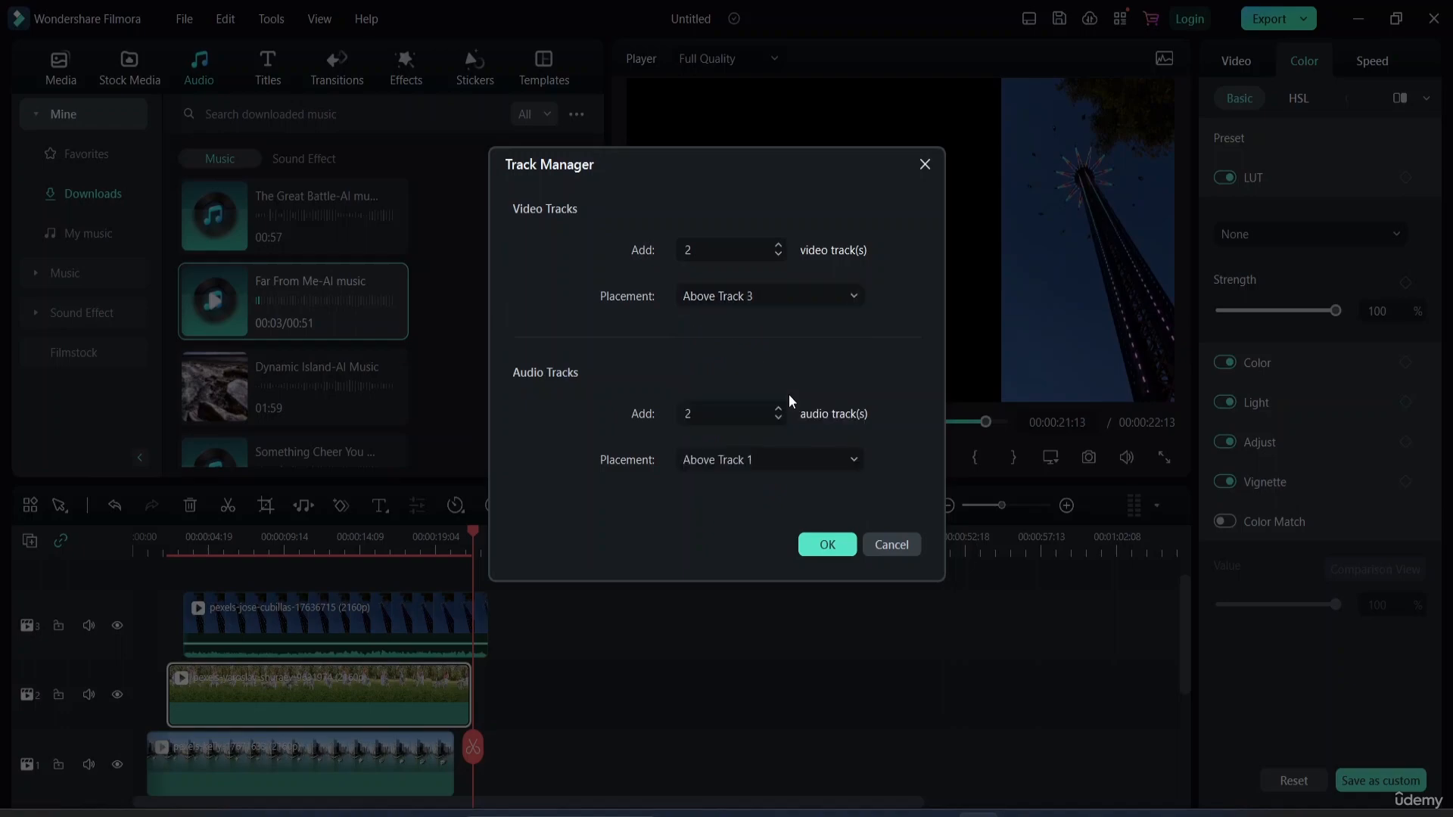
left_click(846, 460)
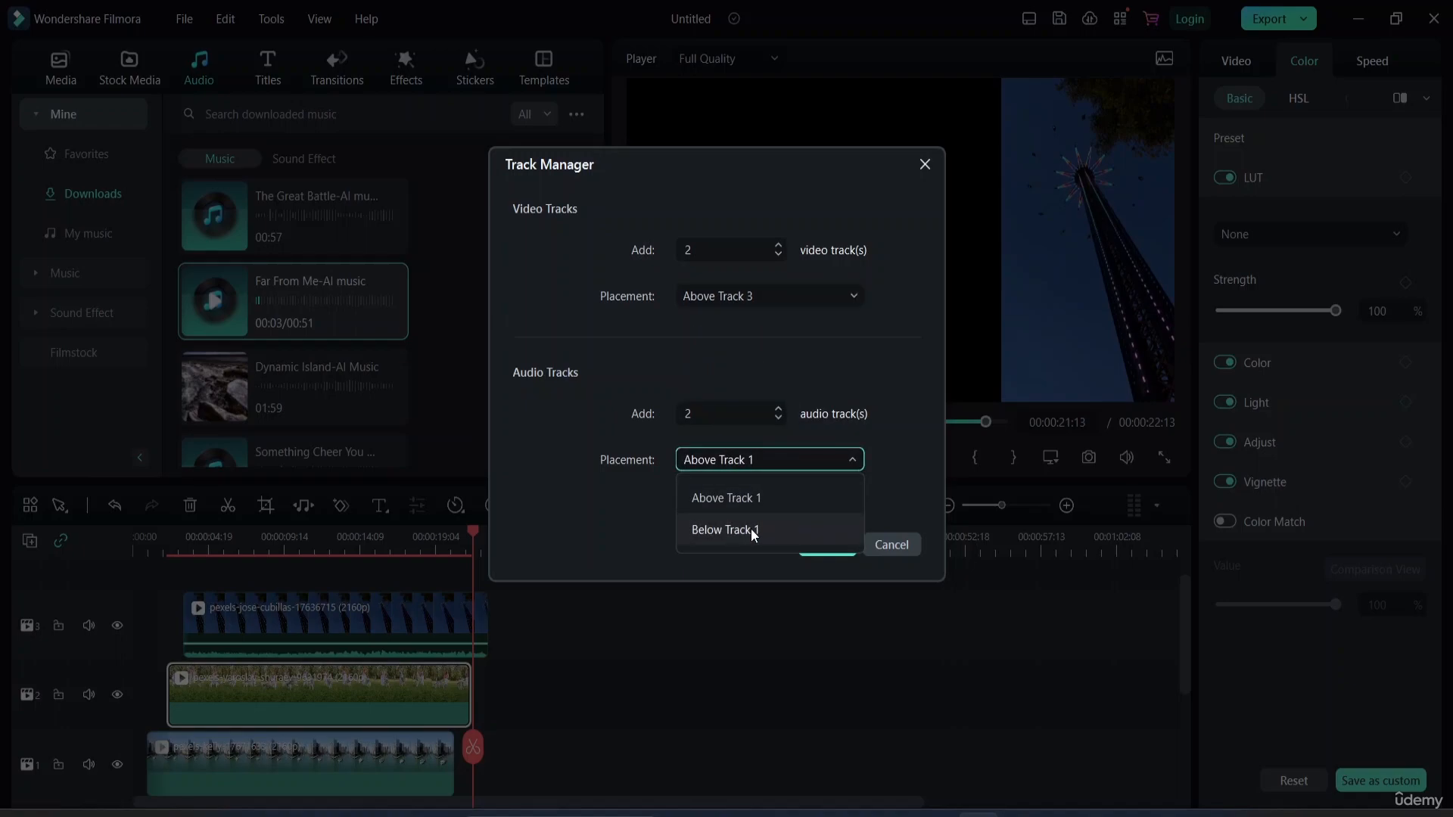
left_click(751, 529)
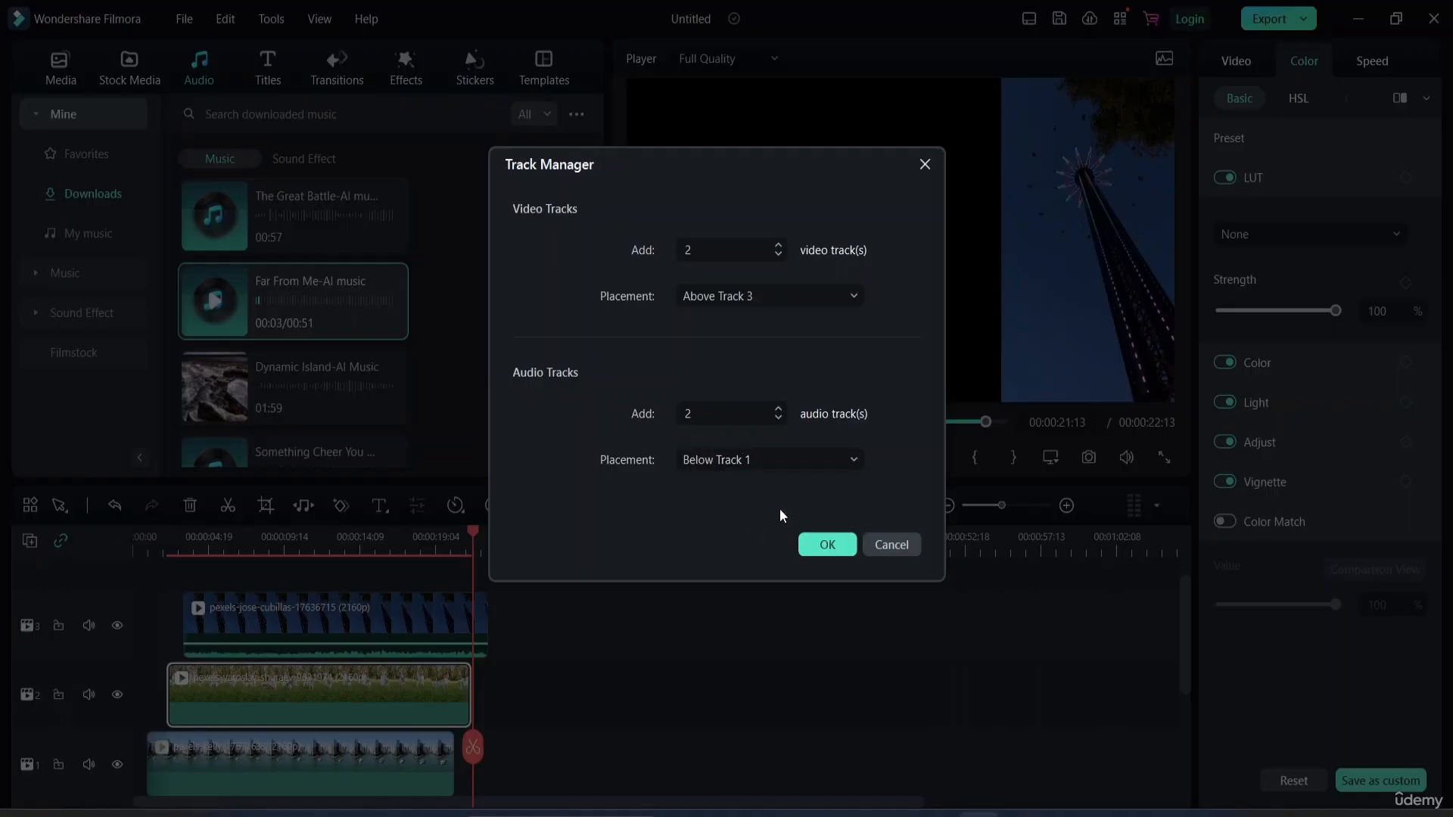
left_click(827, 545)
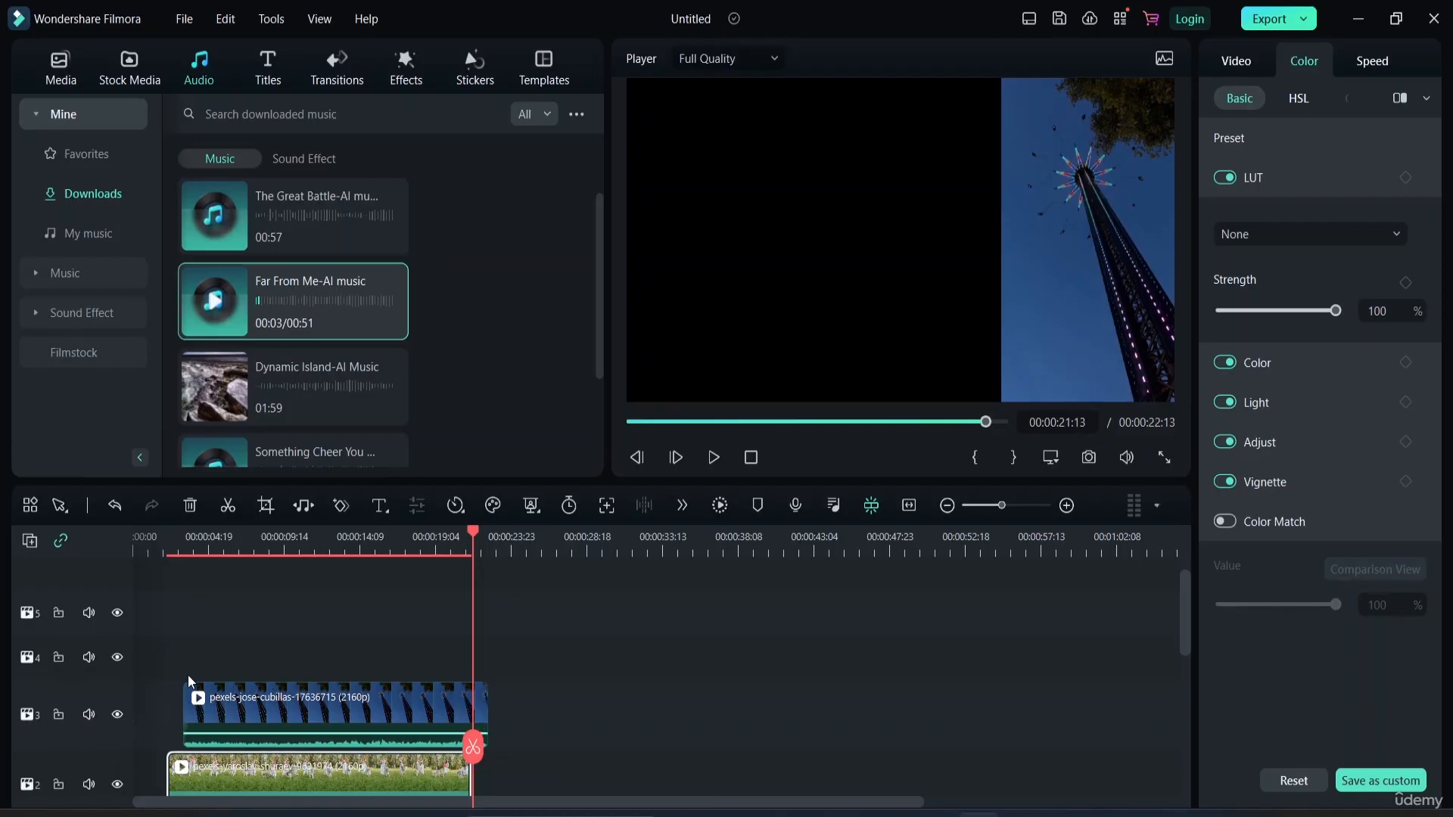
scroll(280, 784, "down", 5)
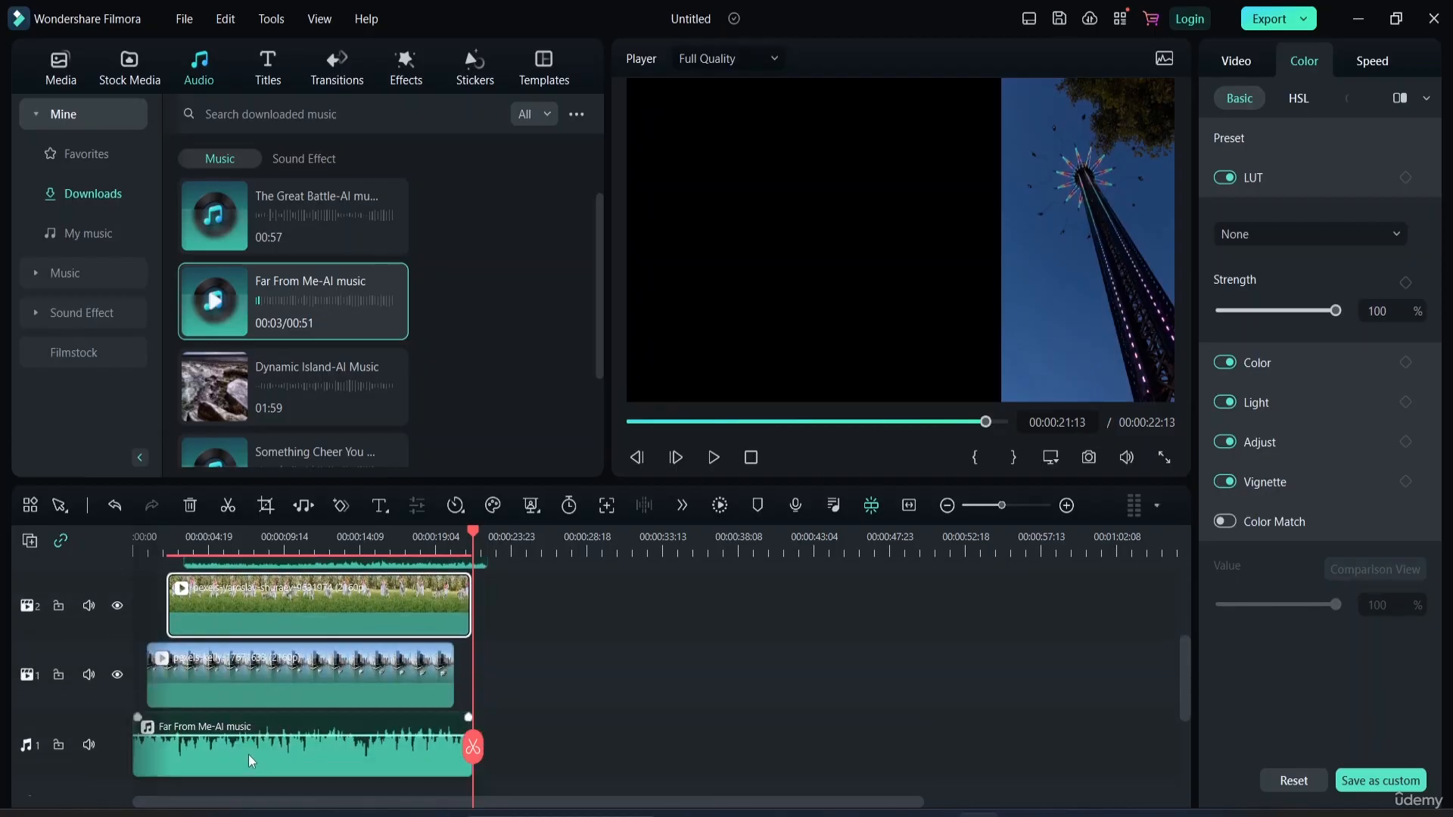
scroll(248, 755, "down", 2)
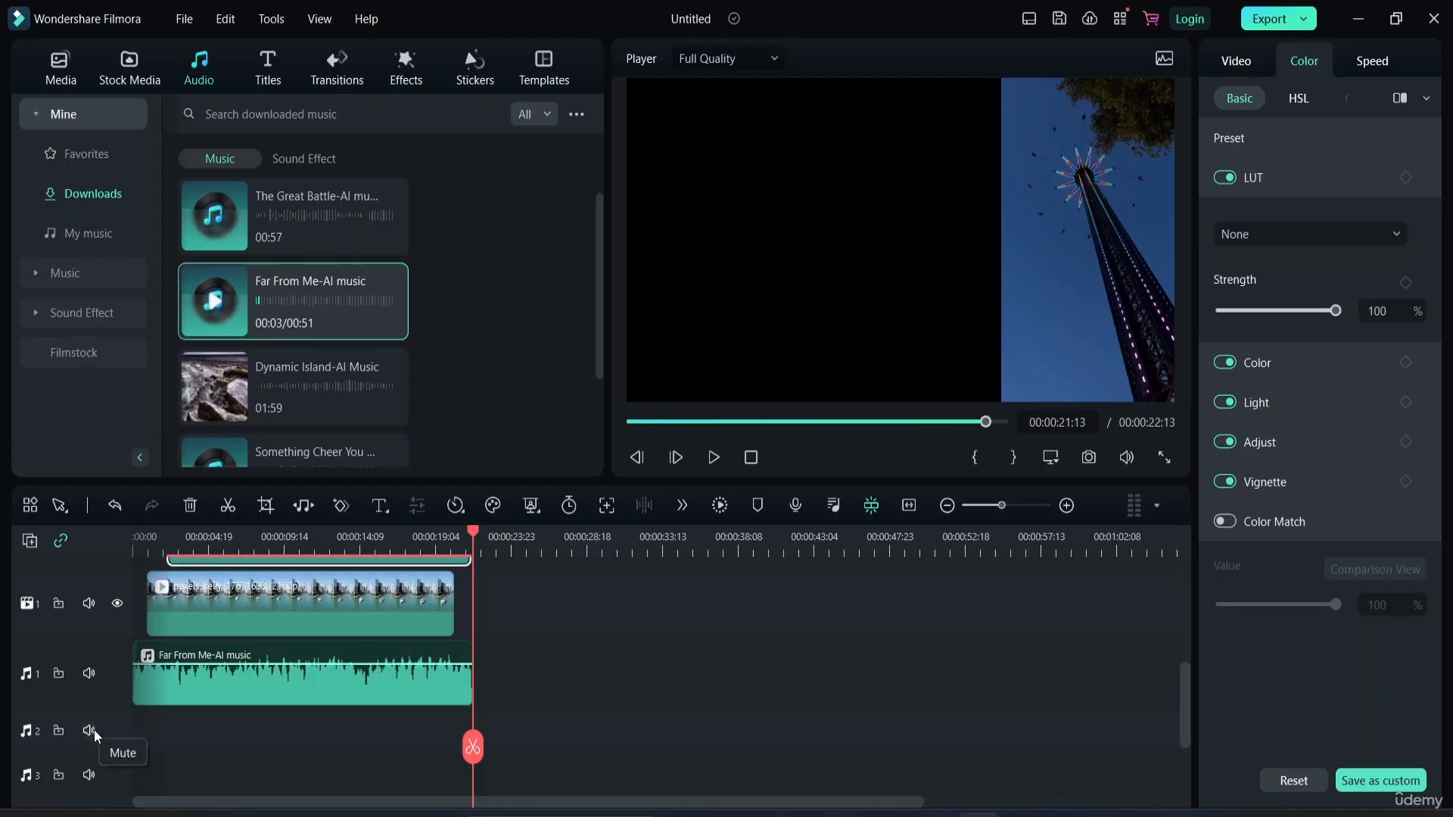
scroll(366, 720, "down", 1)
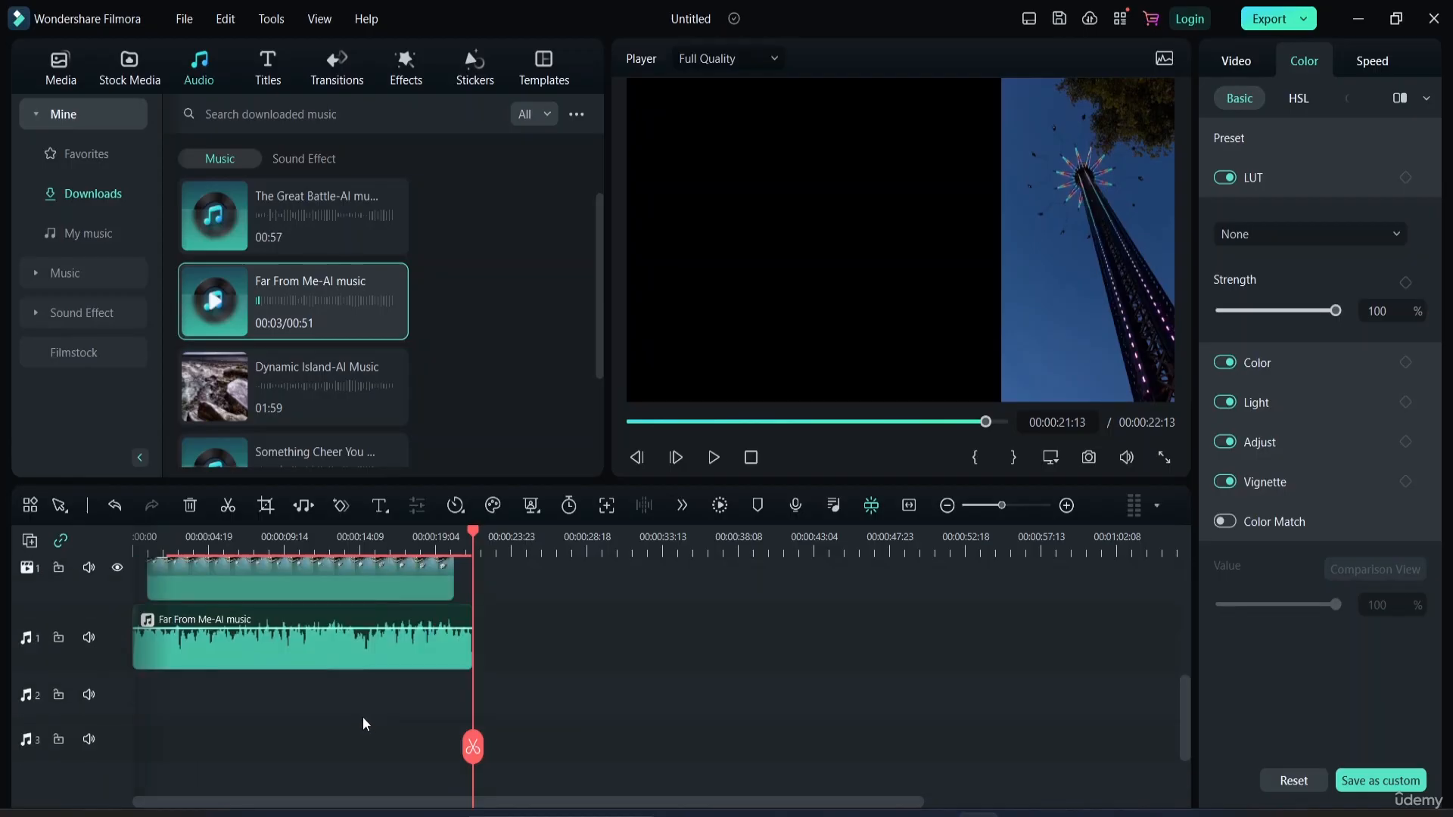
- Delete all empty tracks from the timeline and check the remaining video and audio tracks
left_click(30, 541)
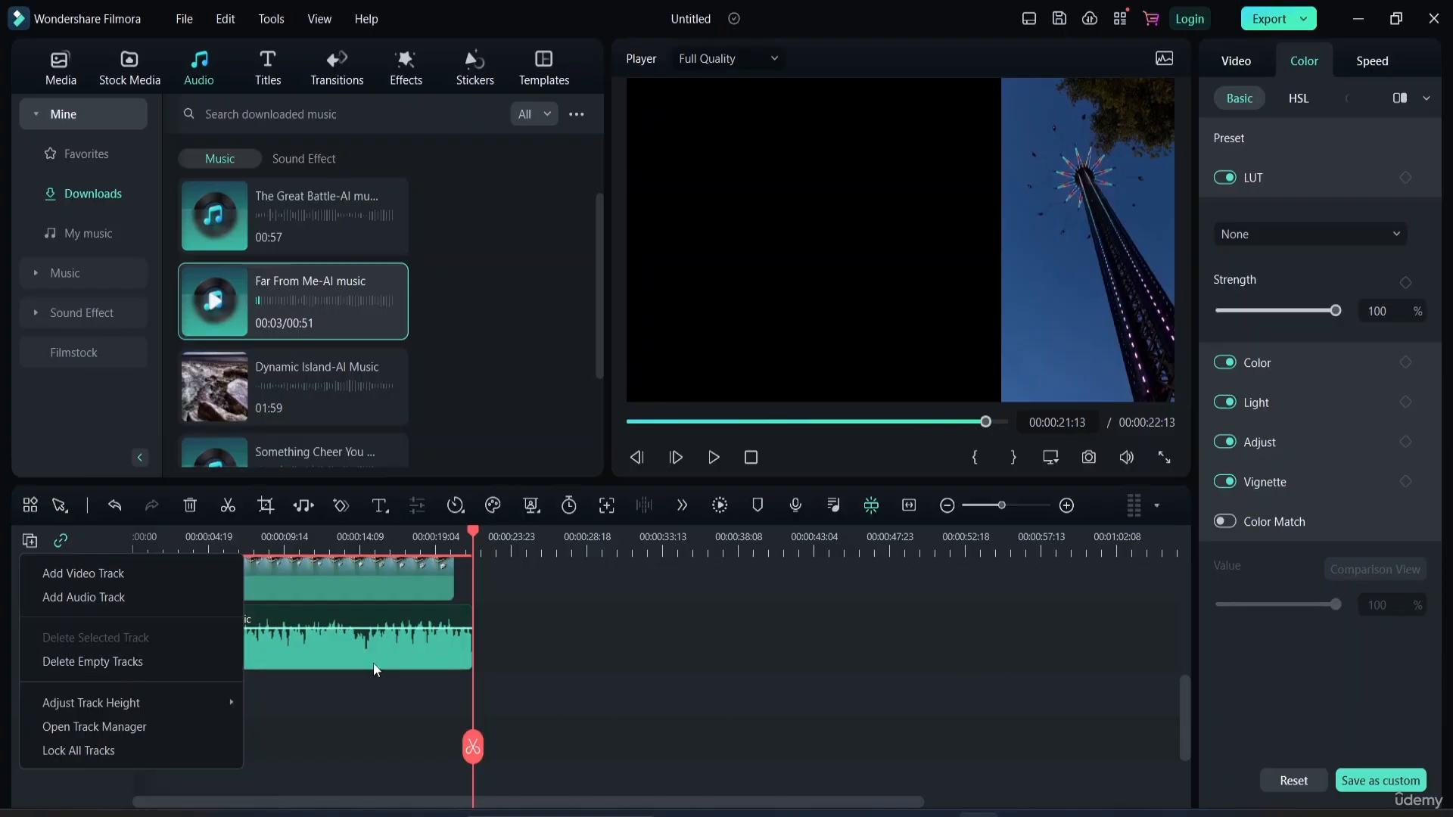
left_click(124, 669)
scroll(295, 710, "up", 3)
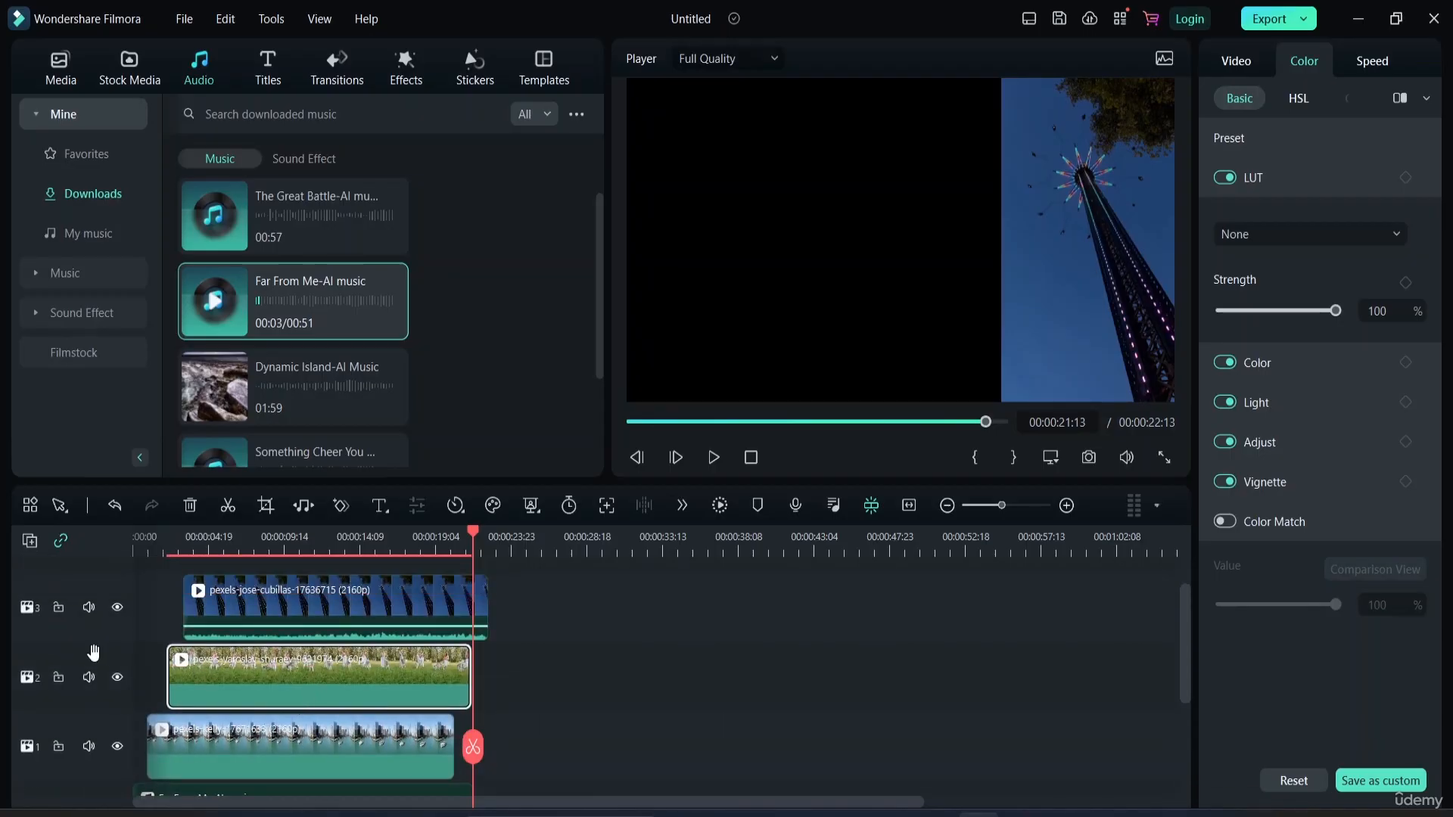
scroll(106, 651, "down", 2)
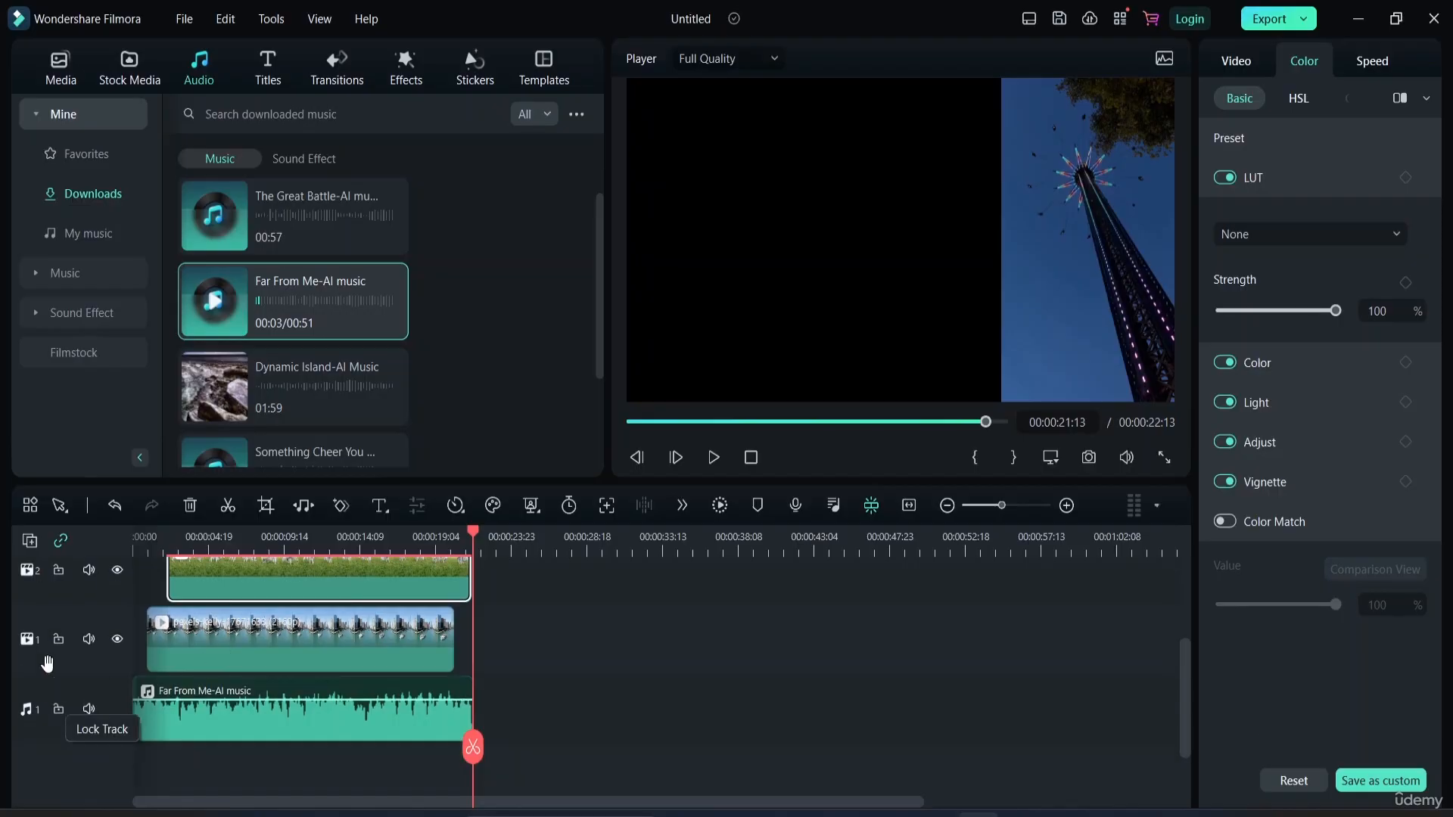
- Lock all timeline tracks, check the locked clips on each track, and unlock all tracks again
left_click(27, 545)
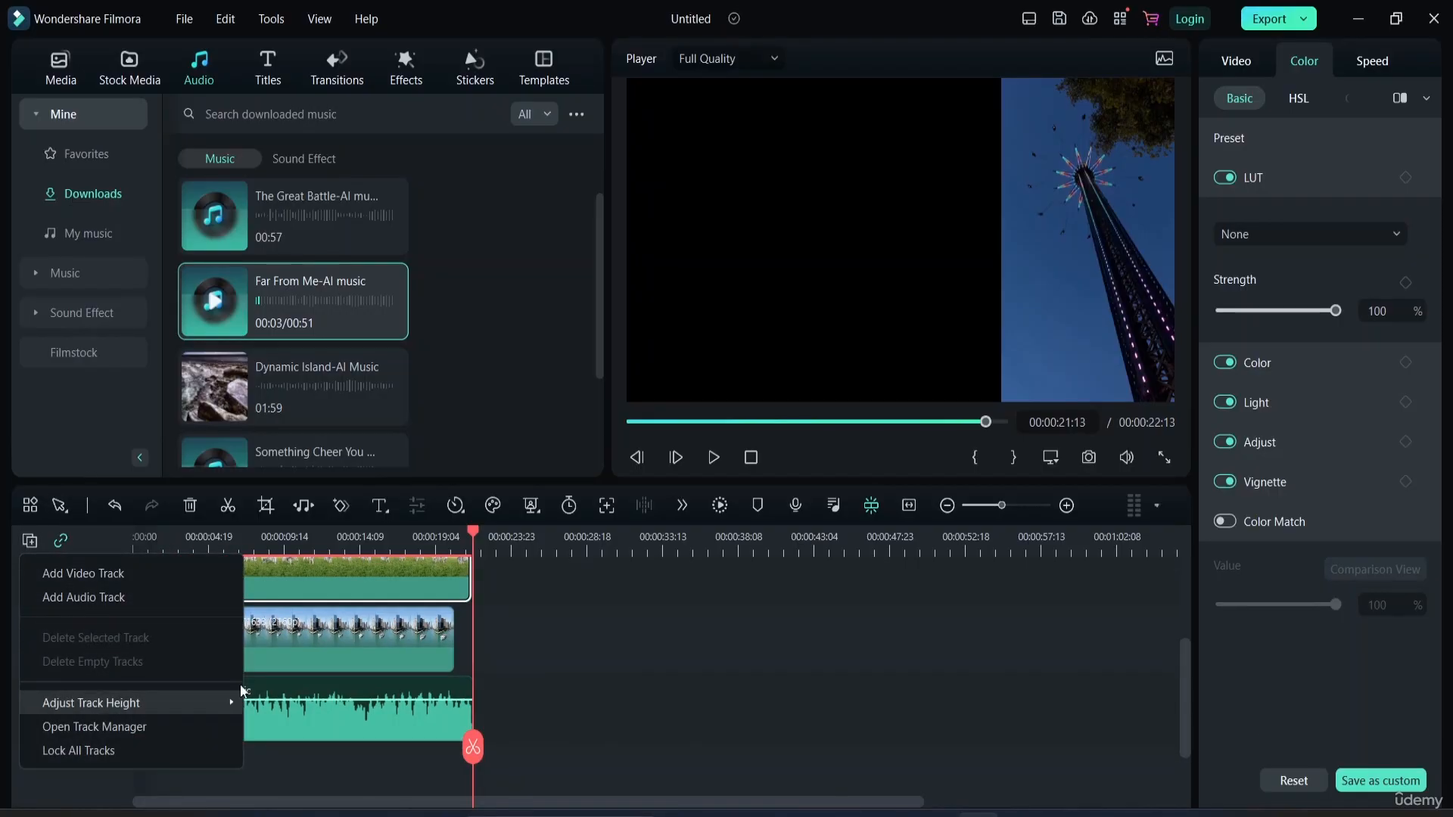
left_click(119, 751)
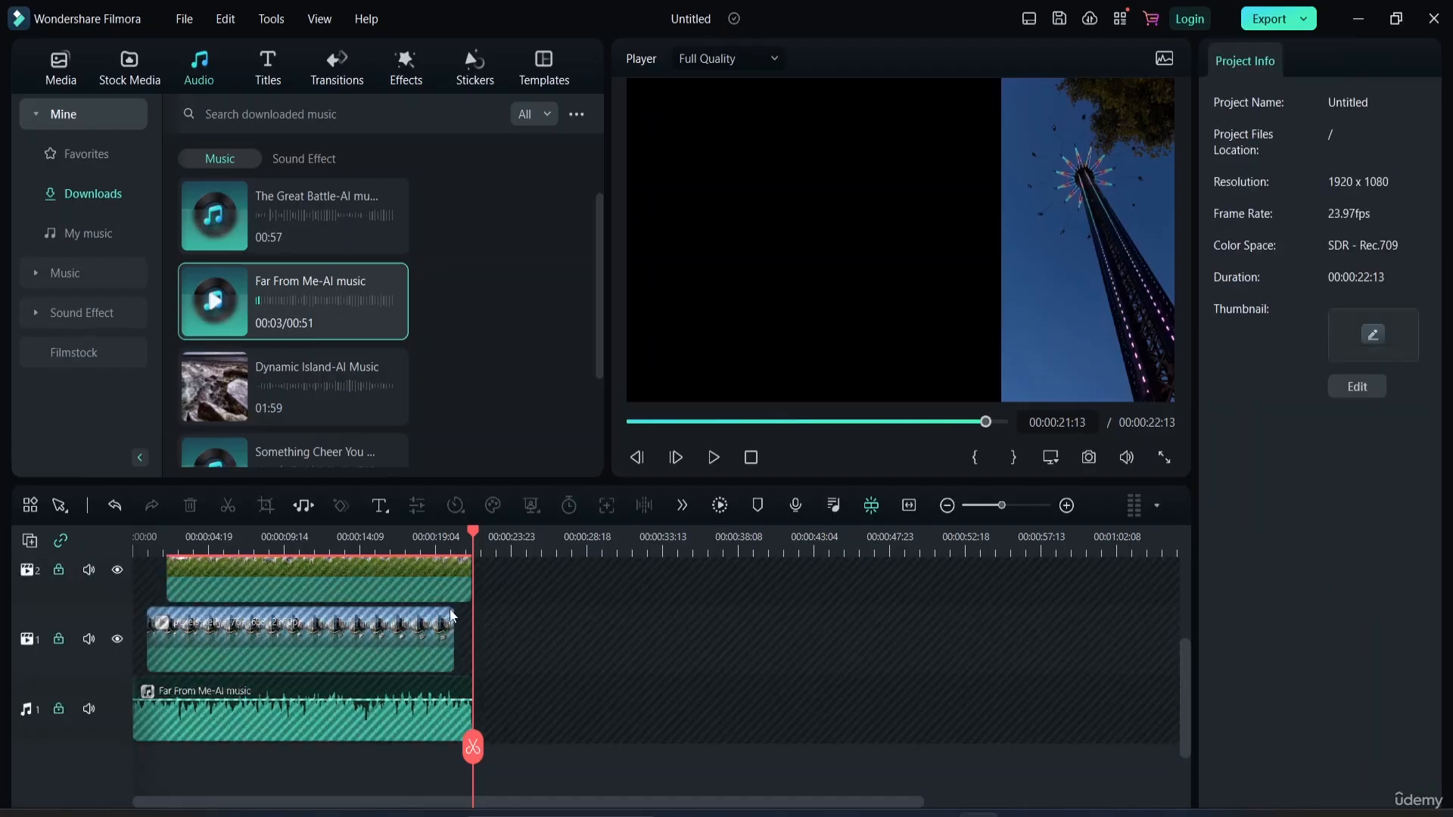
scroll(404, 643, "up", 1)
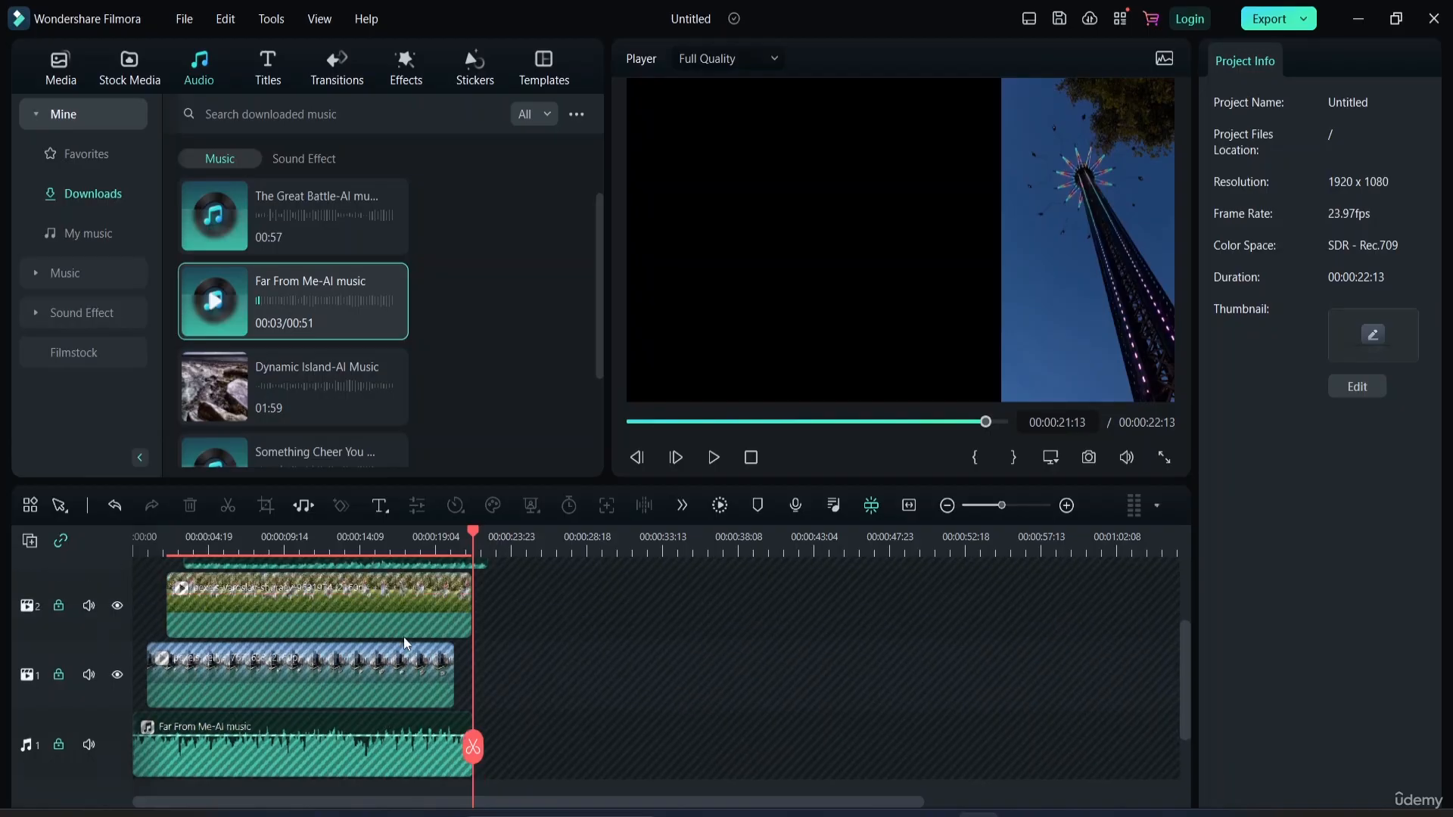
scroll(373, 610, "up", 2)
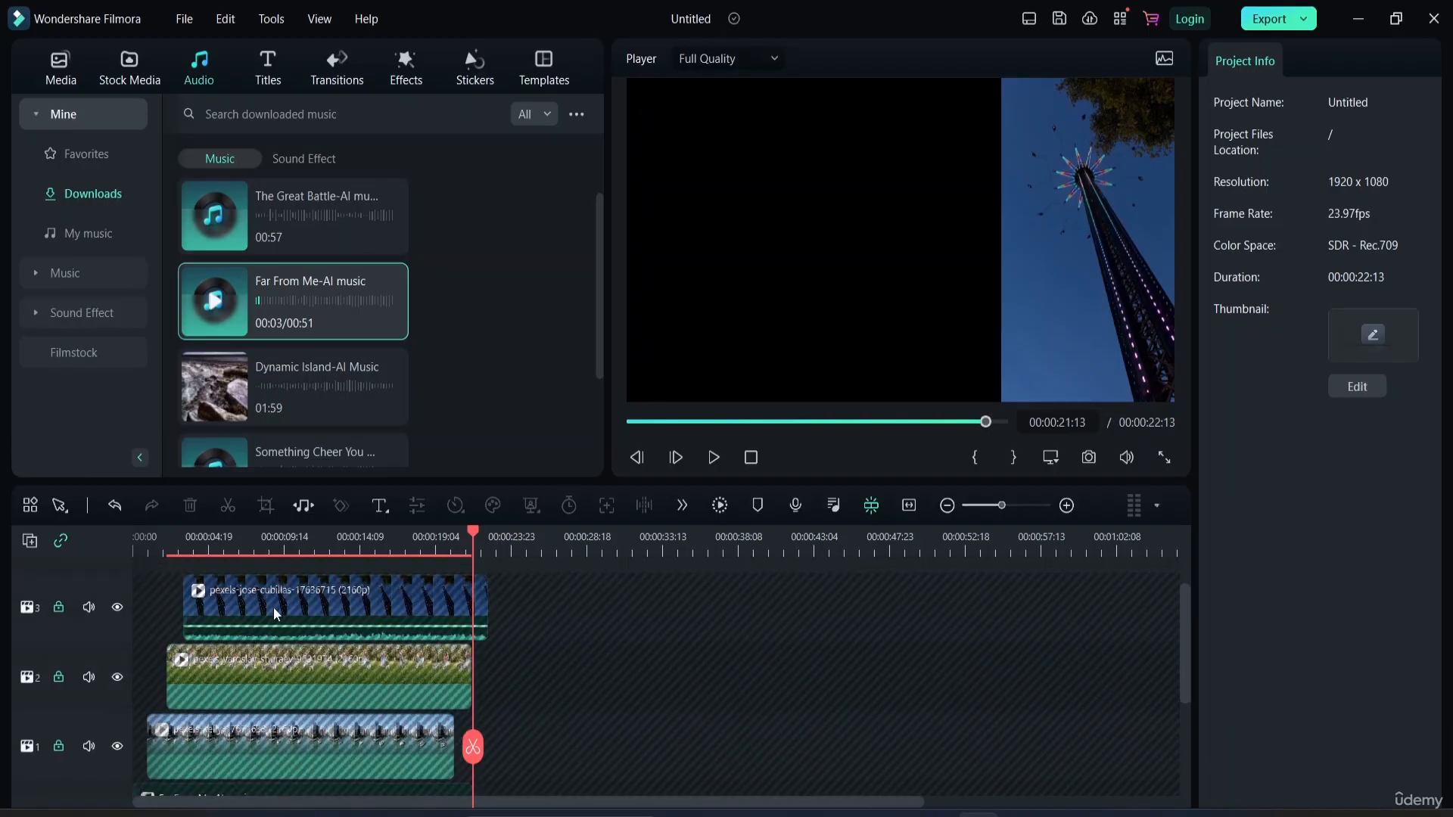
left_click(91, 611)
left_click(91, 611)
scroll(358, 636, "down", 3)
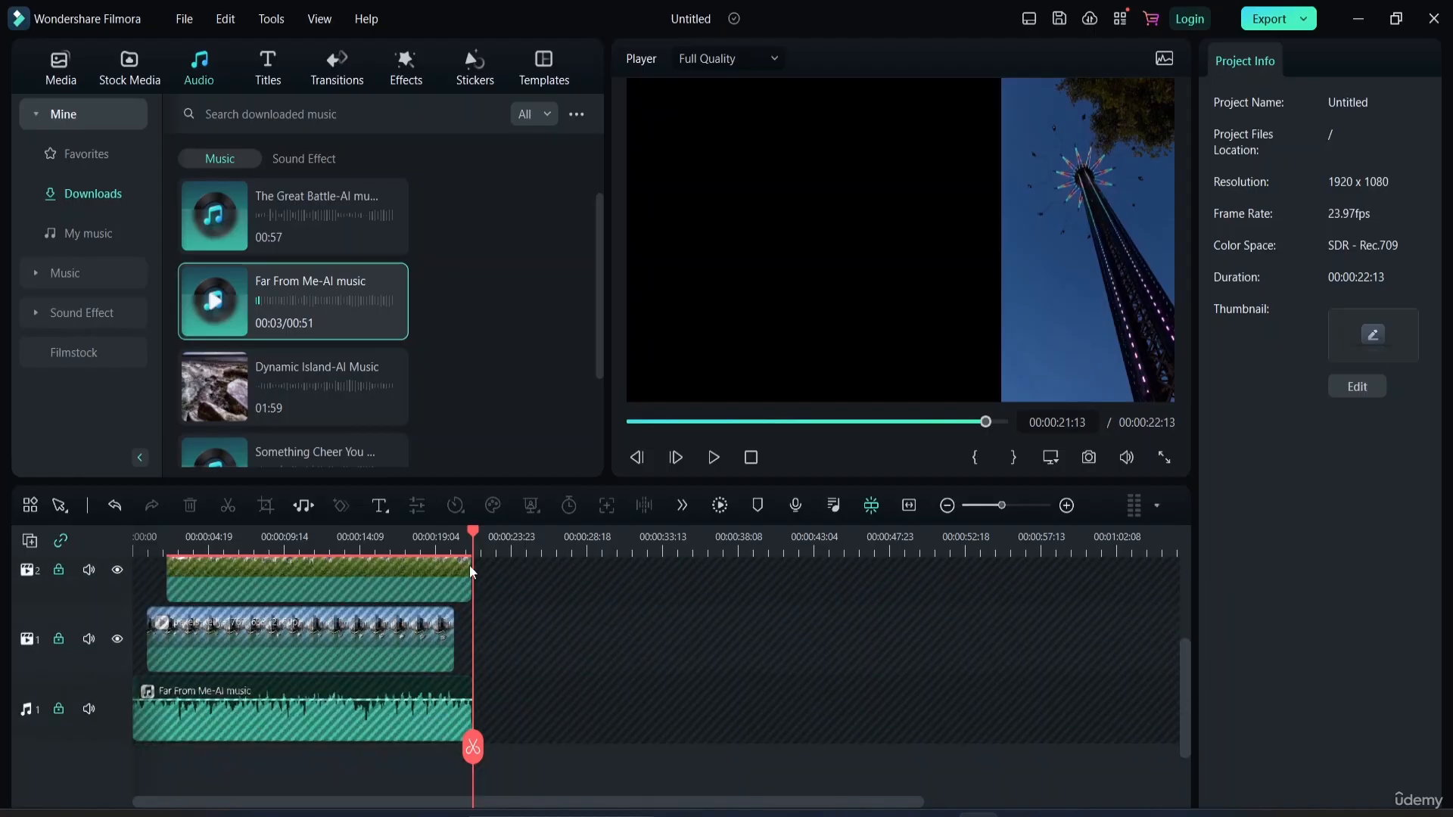
left_click(28, 542)
left_click(121, 747)
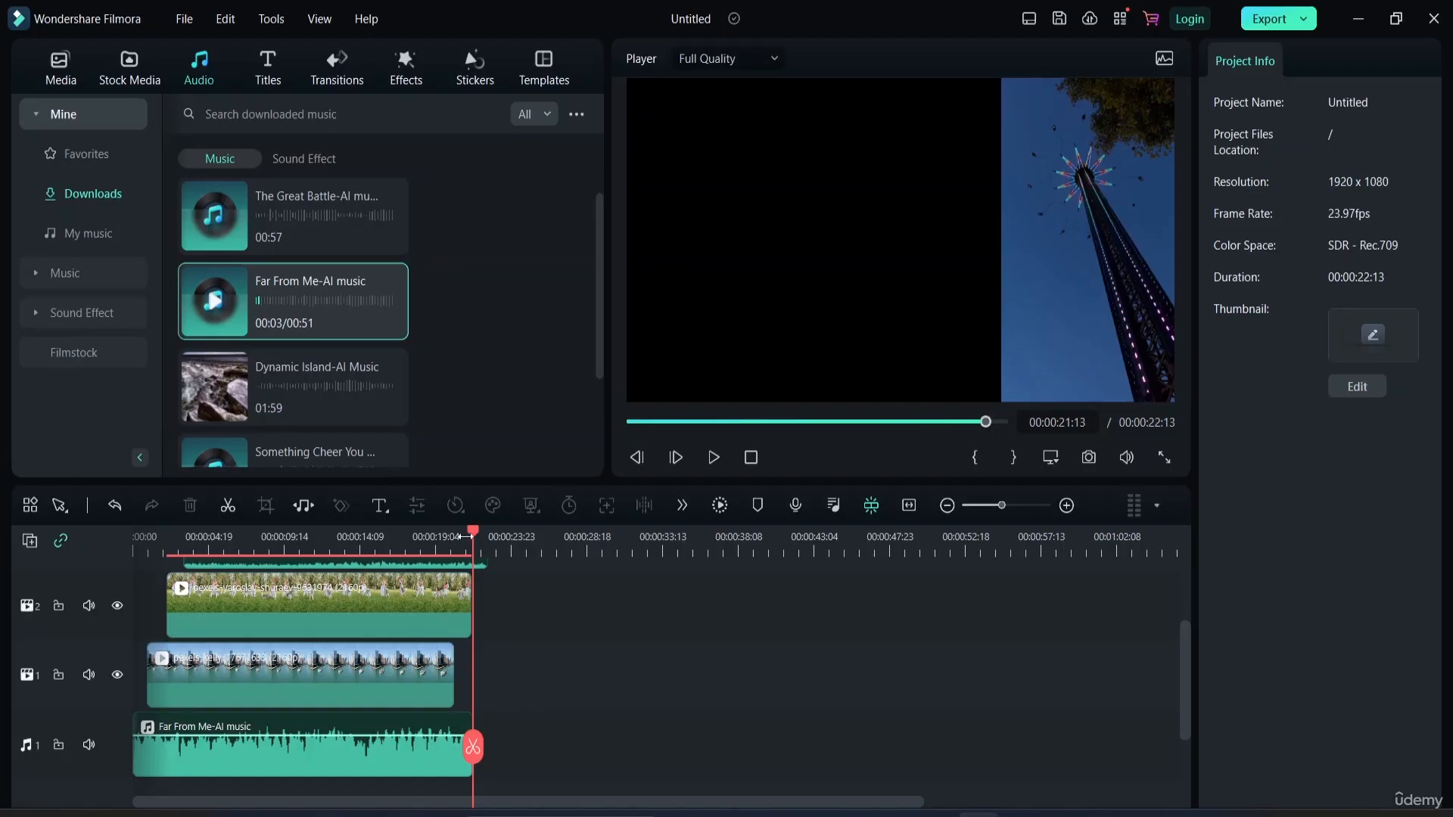
- Mute video track 3 and preview the clips with the music from the timeline start for about seven seconds
left_click_drag(472, 534, 130, 561)
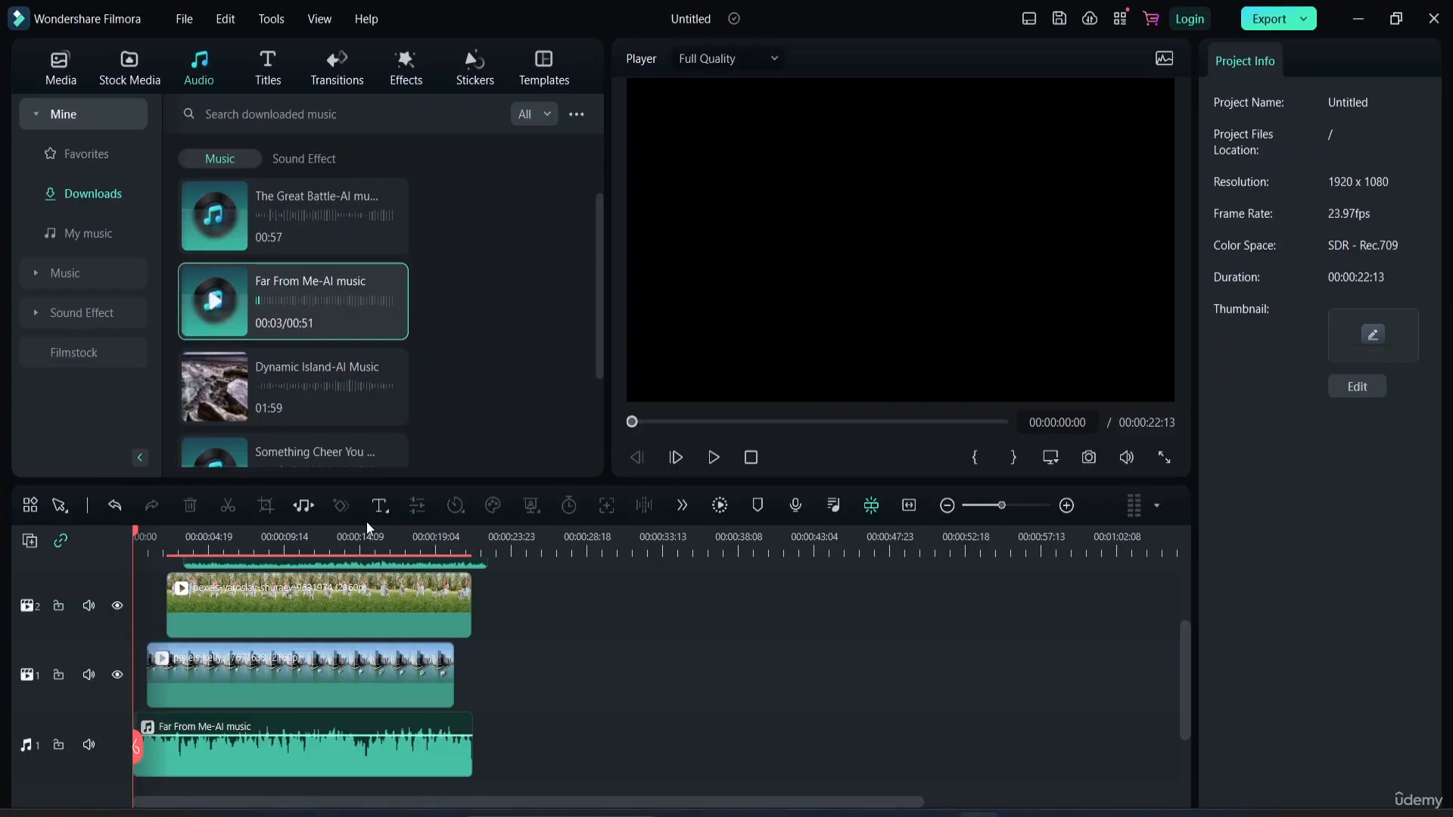
scroll(118, 651, "up", 1)
scroll(105, 622, "up", 1)
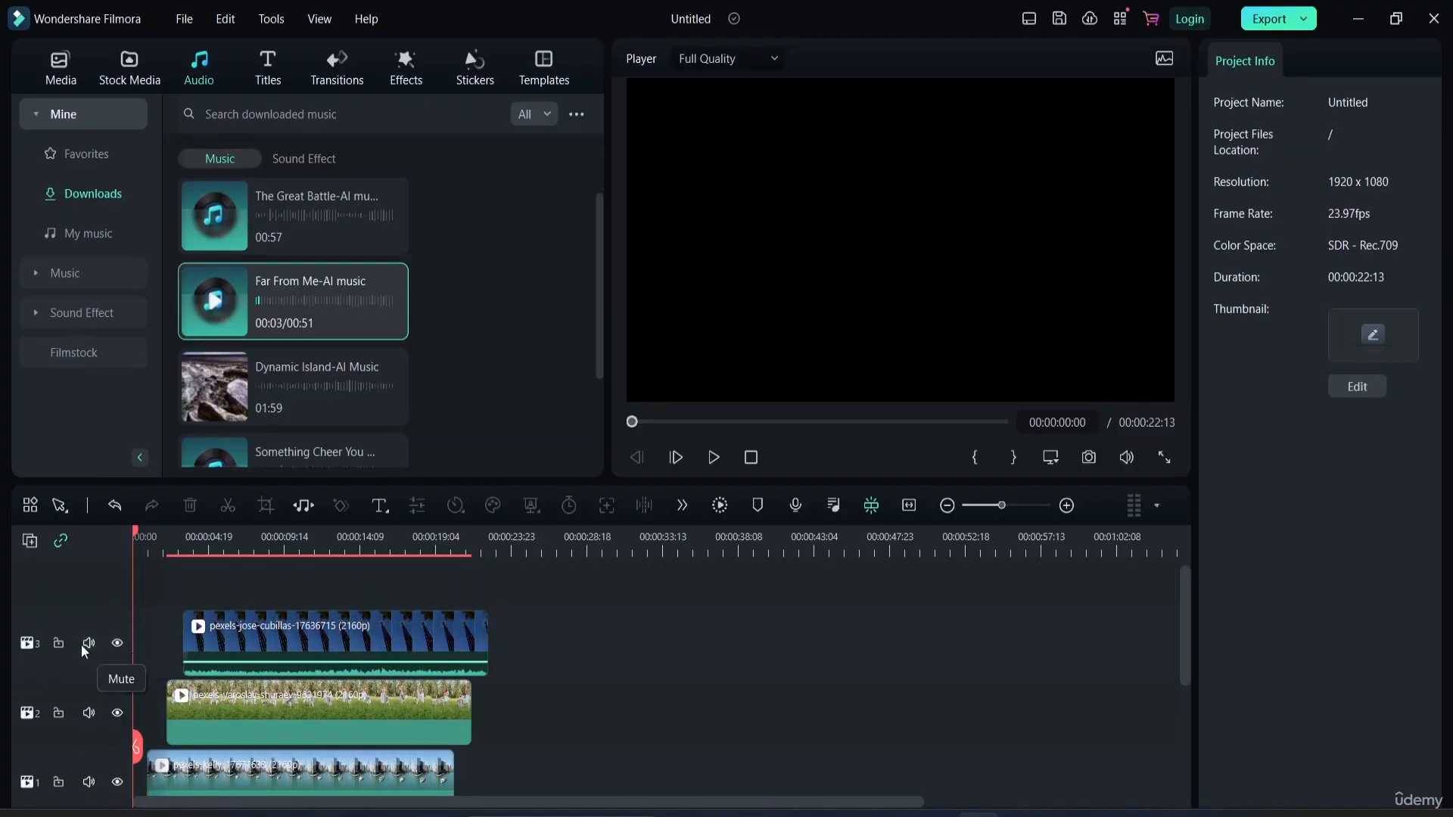
scroll(276, 660, "down", 2)
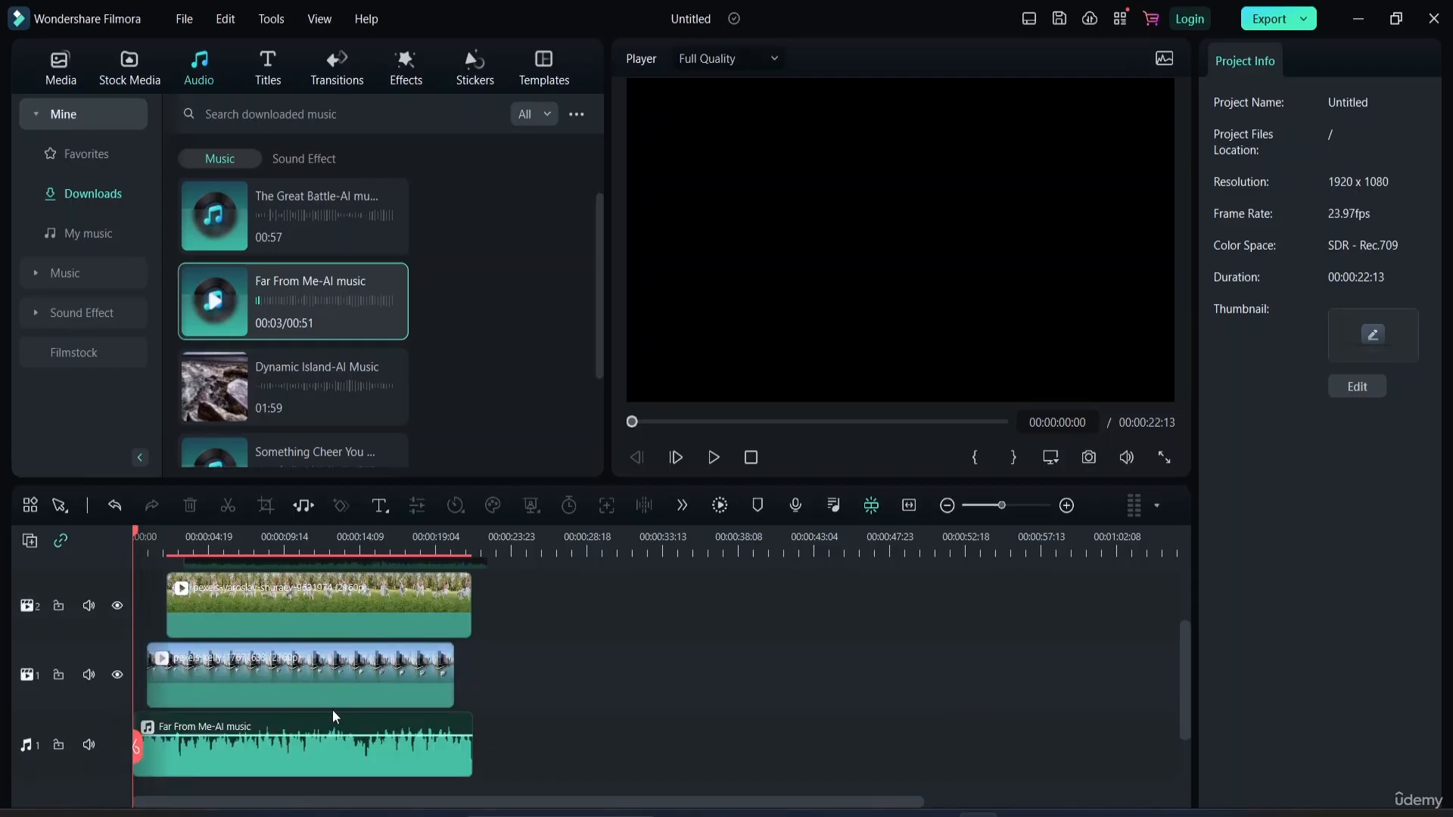
key("space")
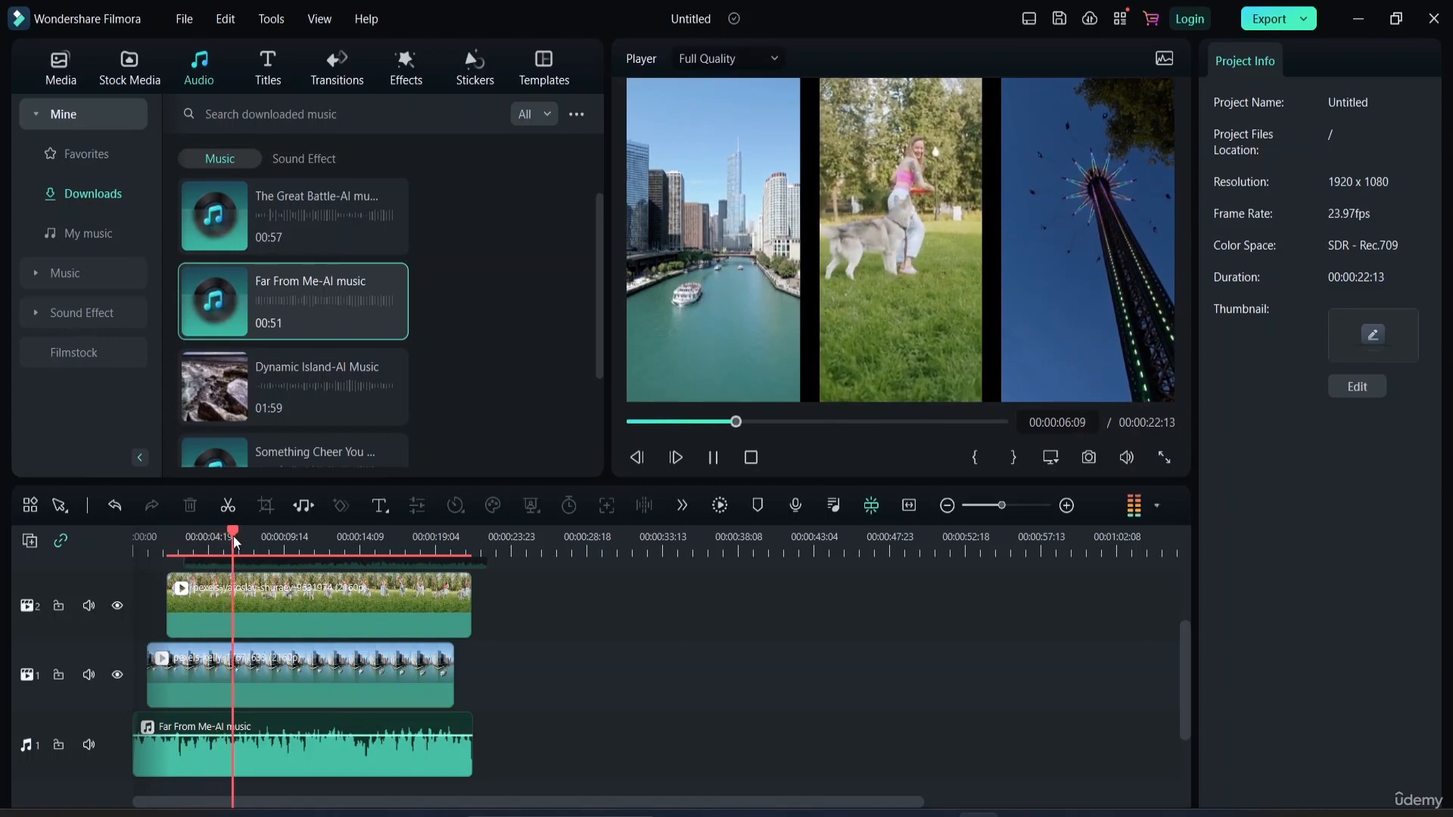
left_click(260, 597)
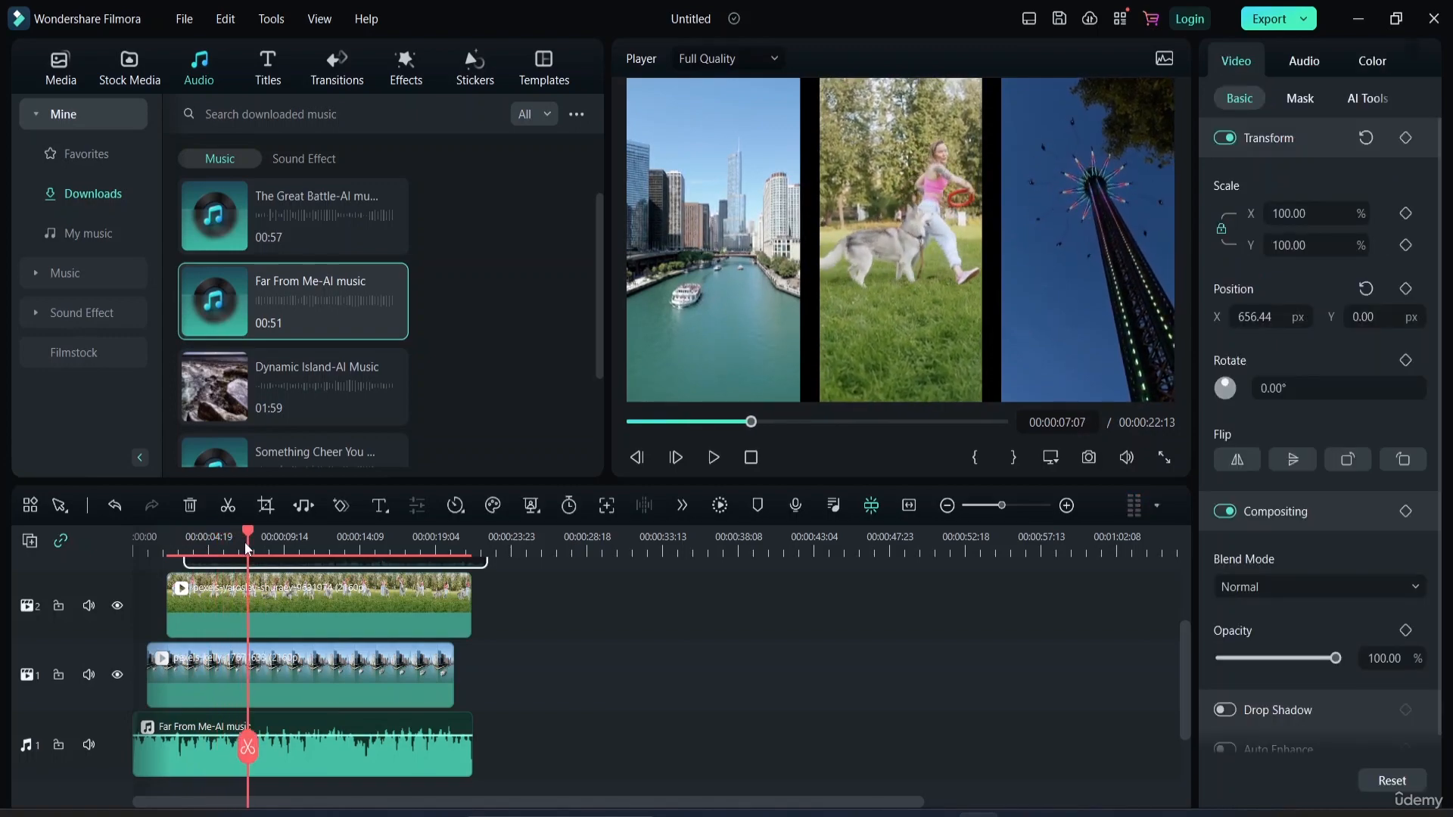
- Preview the end of the sequence from 00:00:19:02 and return the playhead to the timeline start
left_click_drag(249, 534, 434, 547)
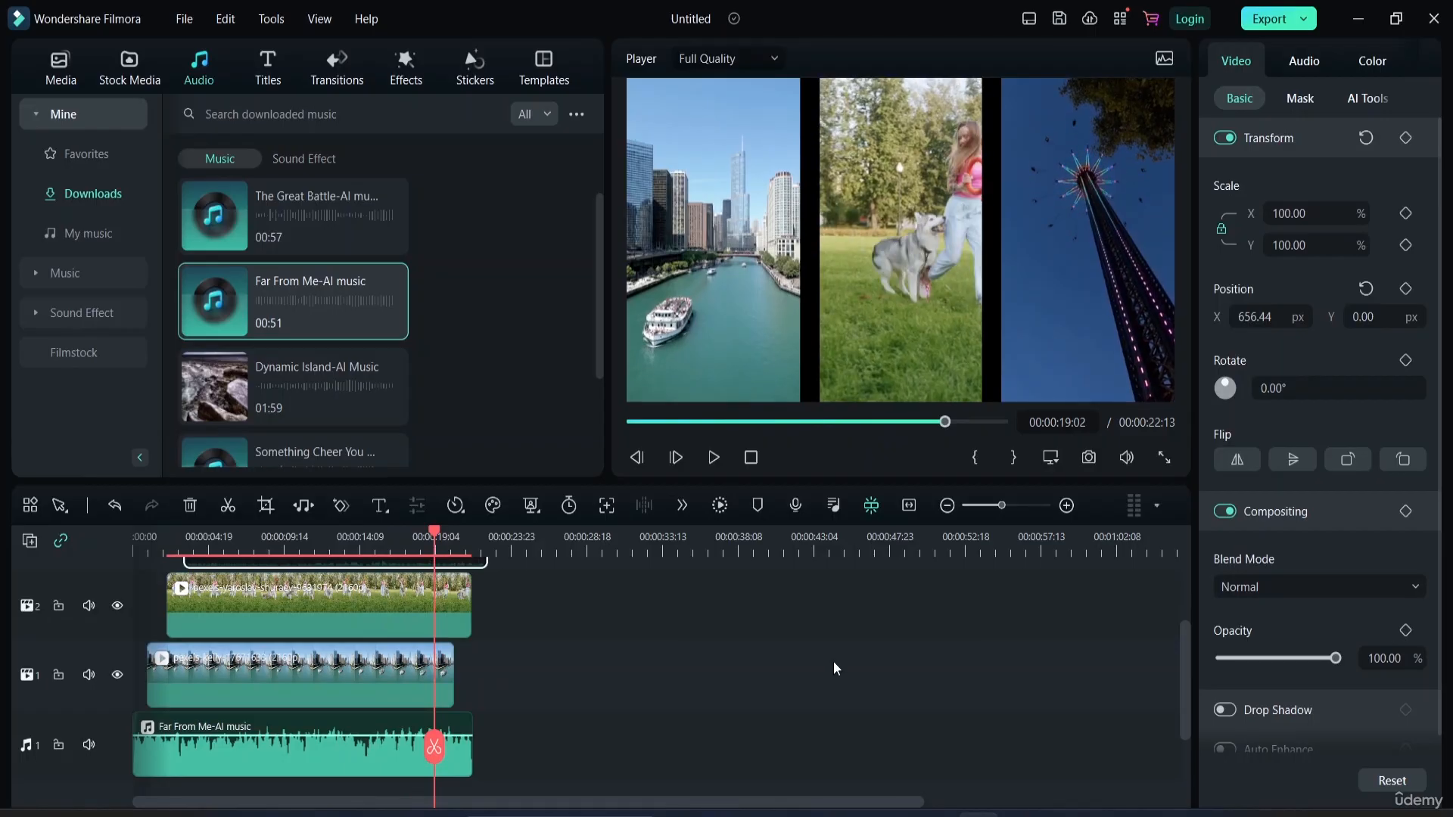
key("space")
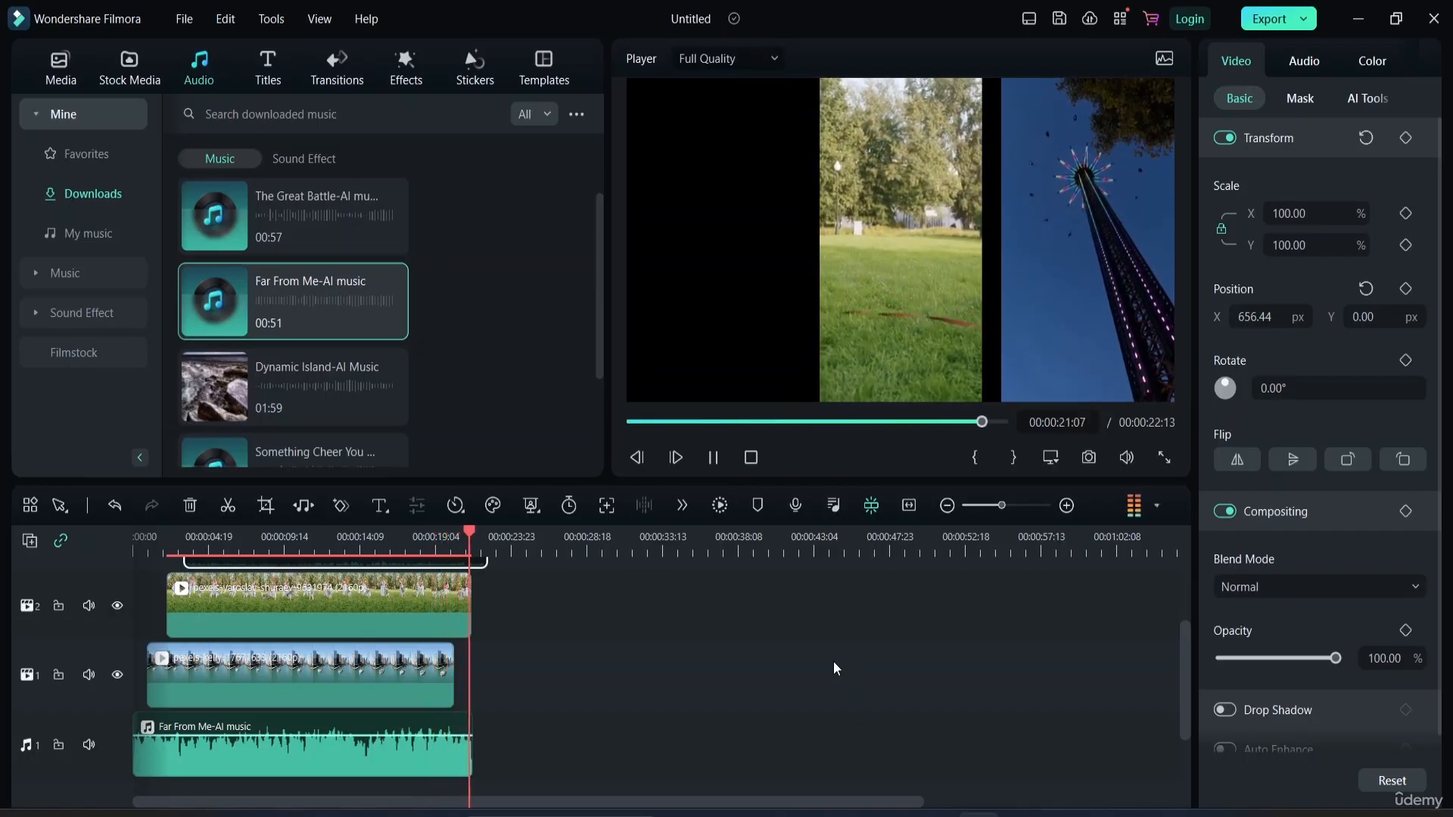
key("space")
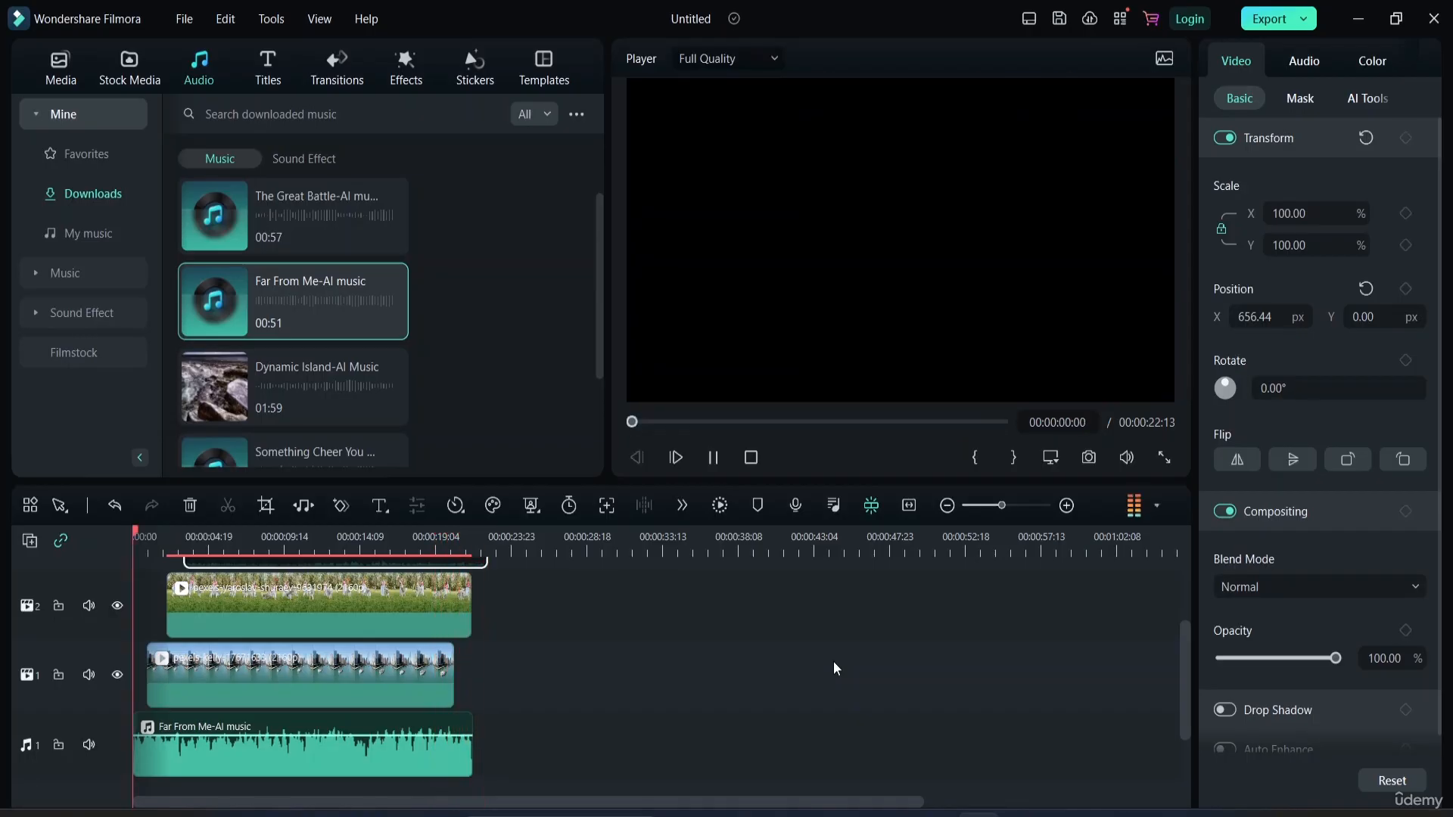
key("space")
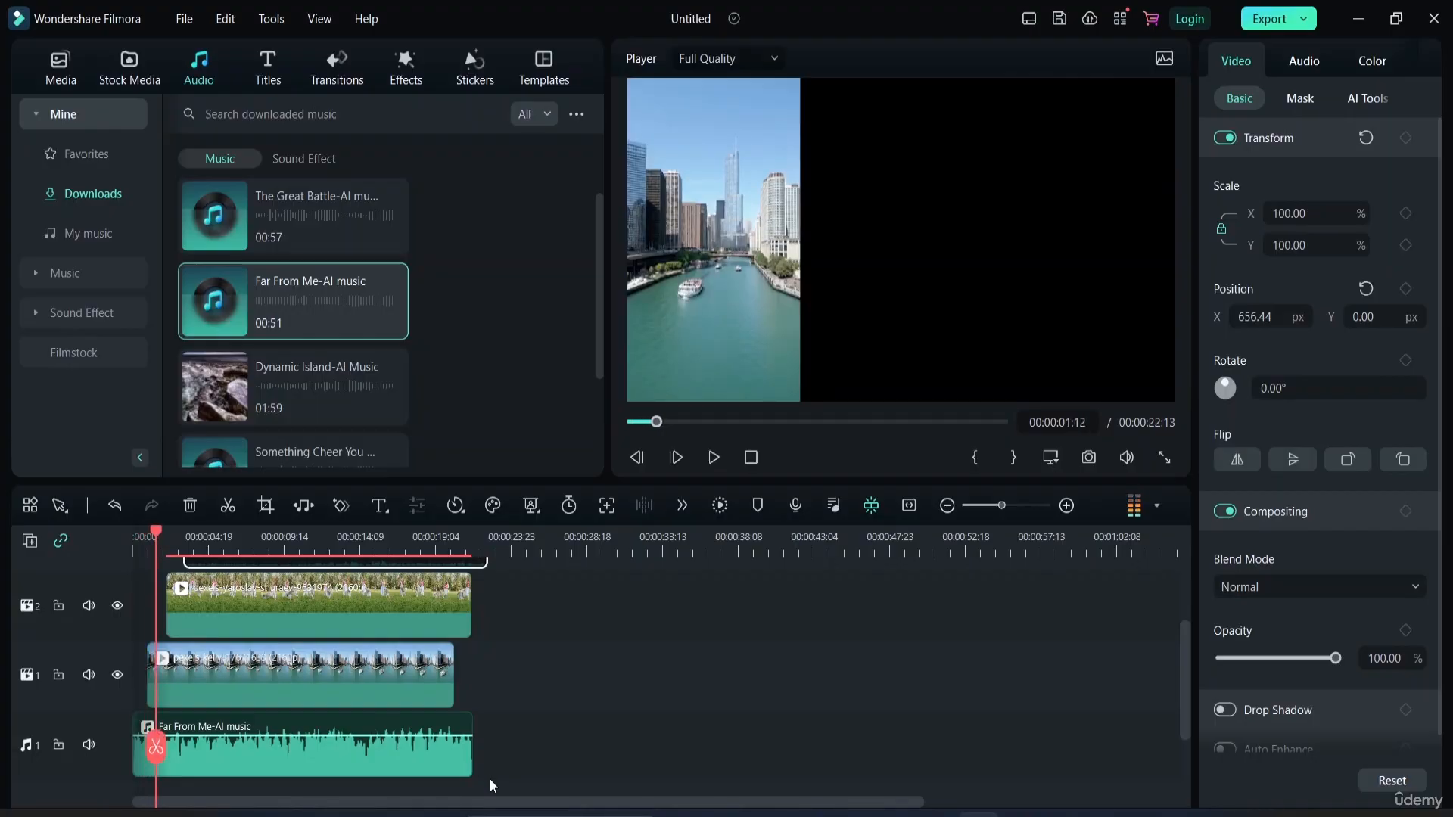
left_click_drag(157, 533, 112, 538)
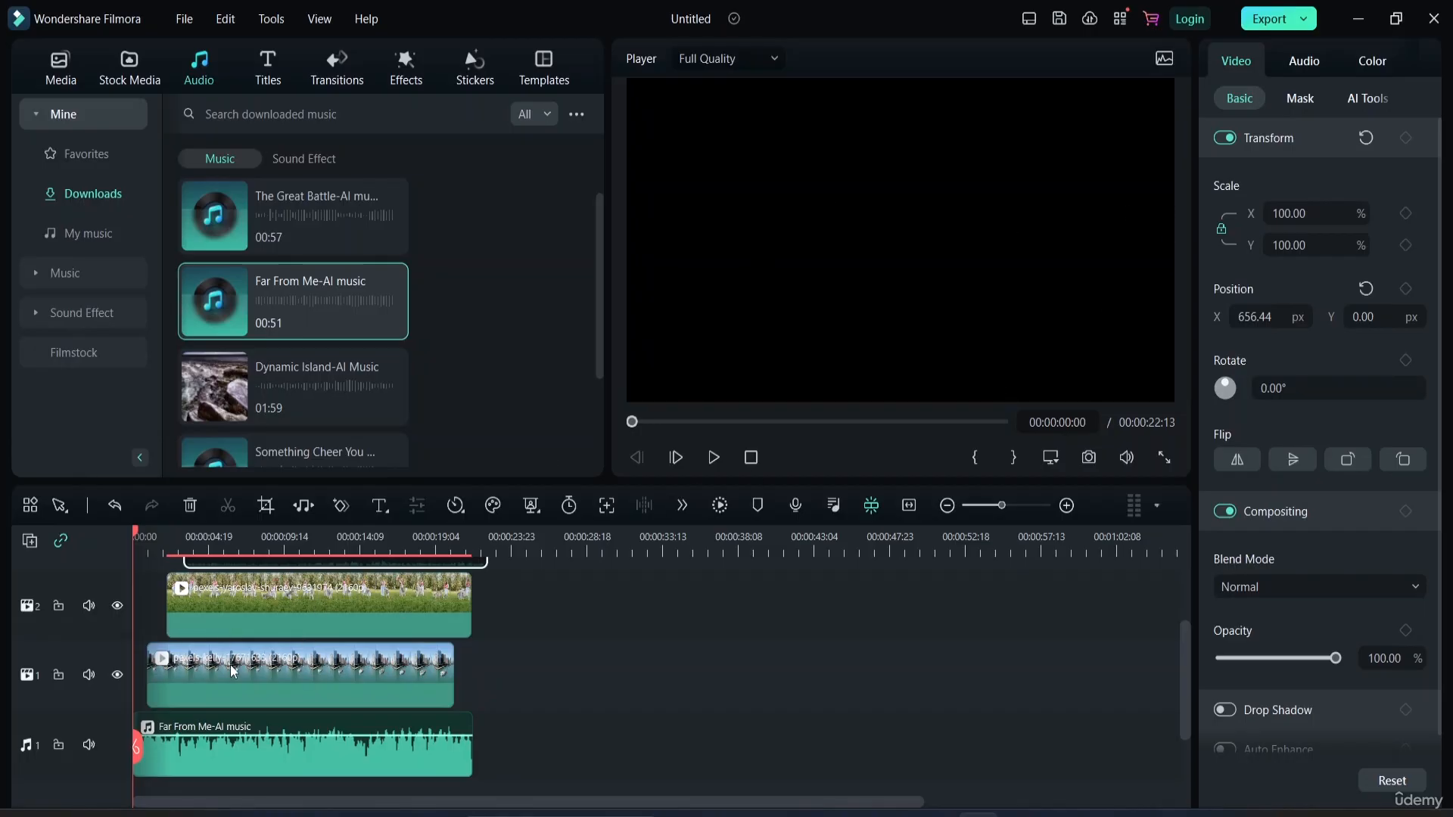
- Zoom the timeline in to individual frames, zoom back out and fine-tune the scale so all clips fit in view
scroll(277, 677, "up", 2)
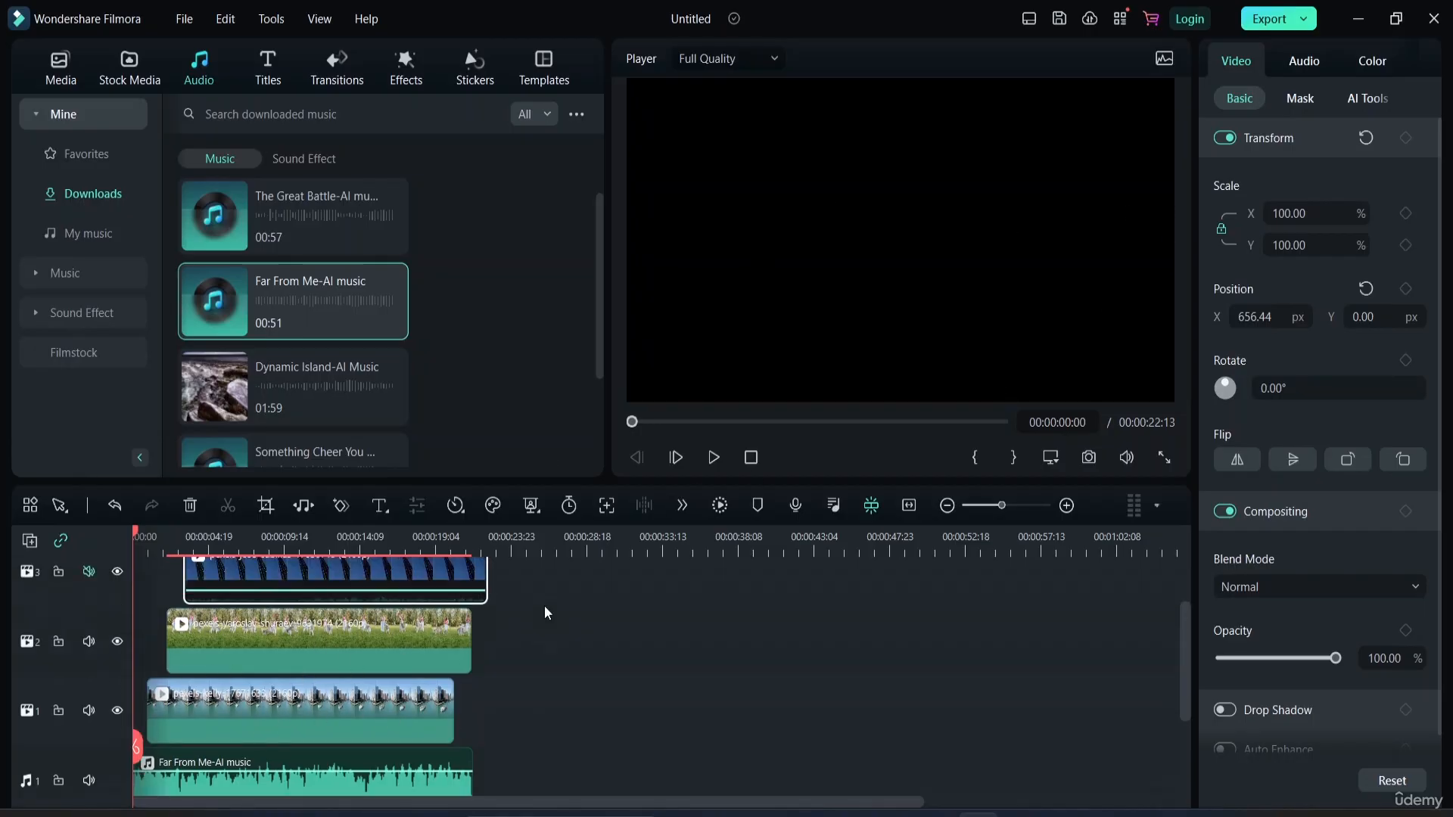
scroll(367, 724, "down", 2)
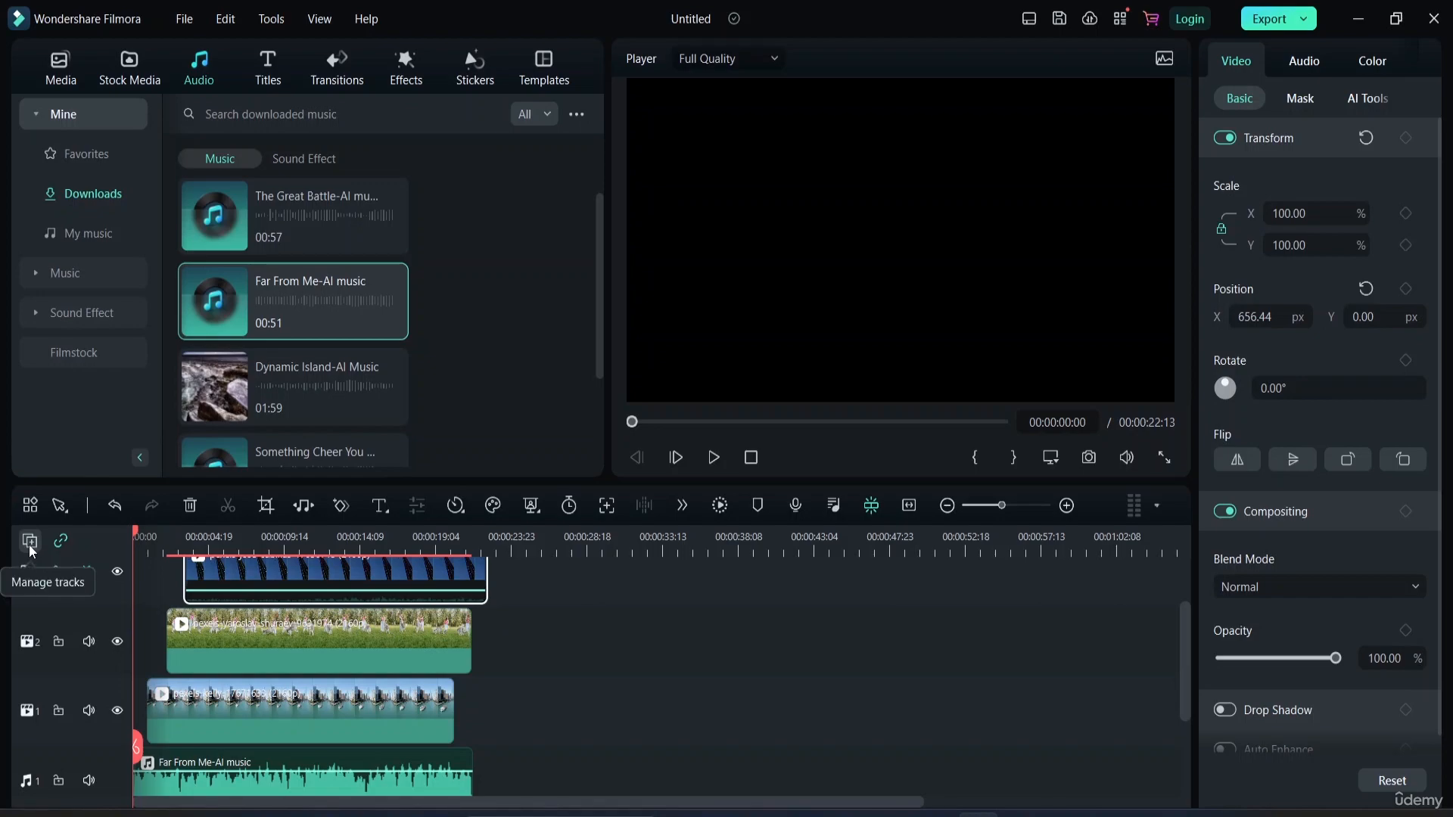
left_click(88, 572)
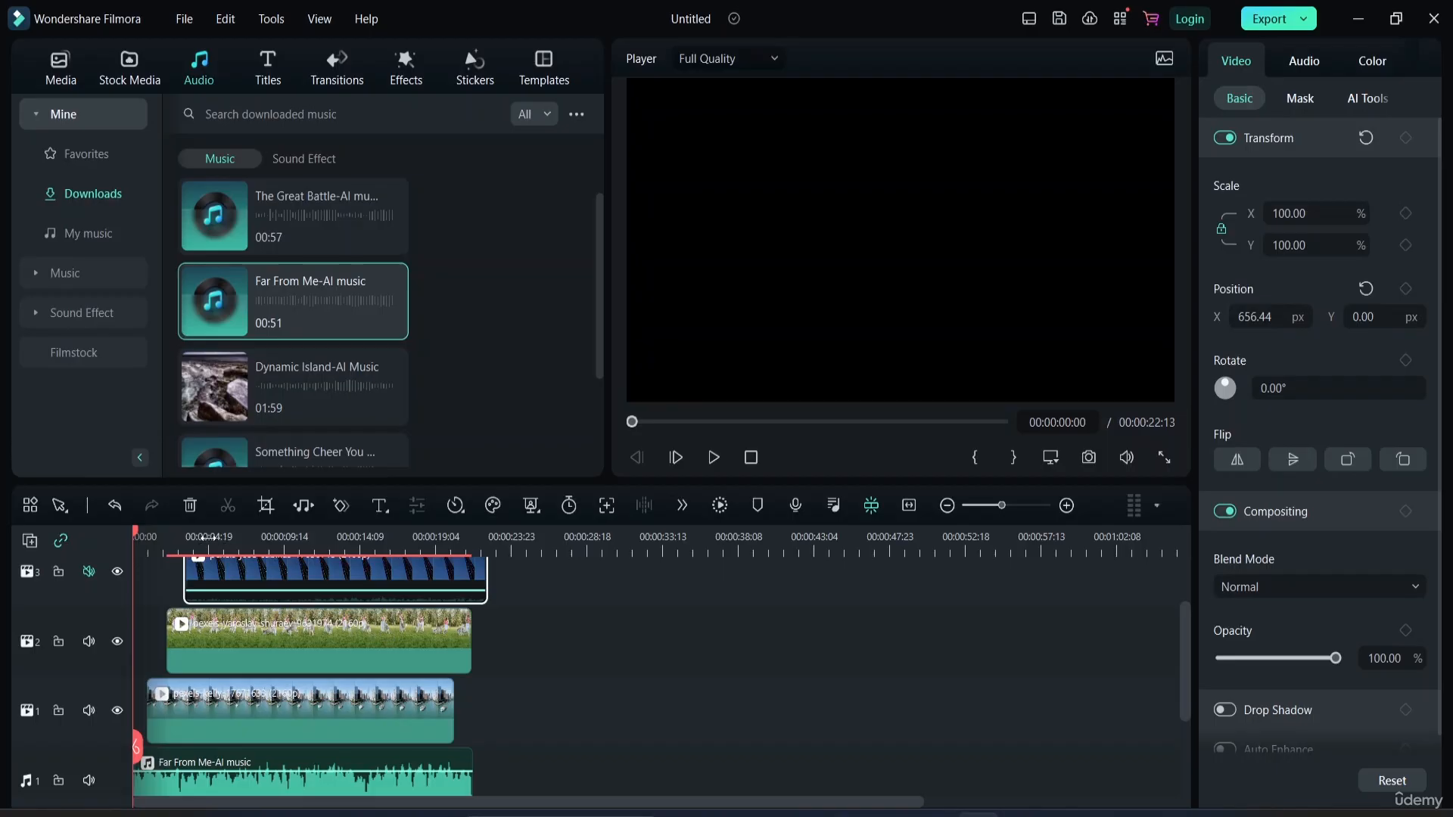
left_click_drag(208, 538, 747, 536)
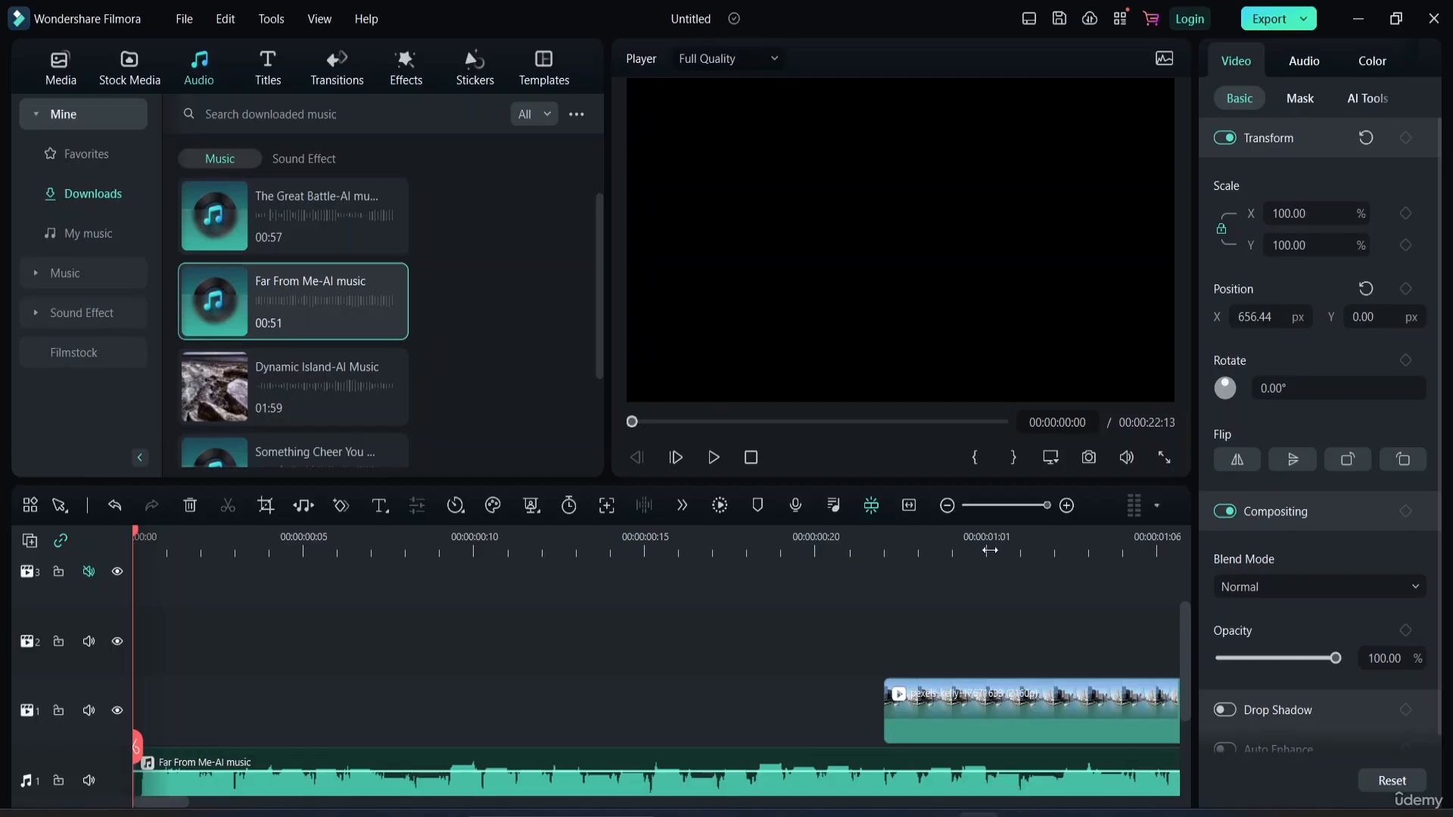
left_click_drag(984, 539, 392, 555)
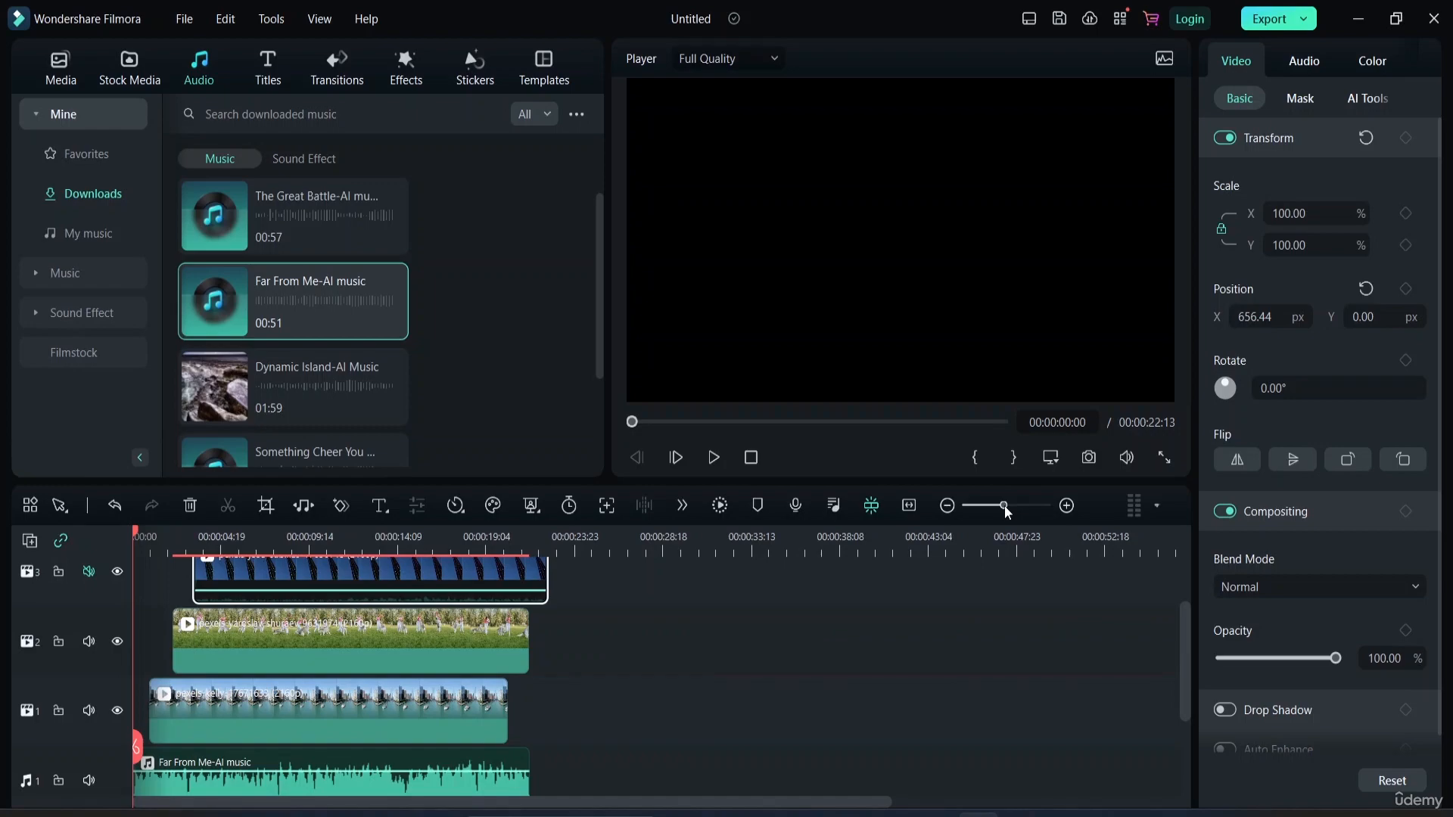
mouse_move(1005, 505)
left_mouse_down()
mouse_move(1018, 502)
mouse_move(968, 502)
mouse_move(1008, 504)
left_mouse_up()
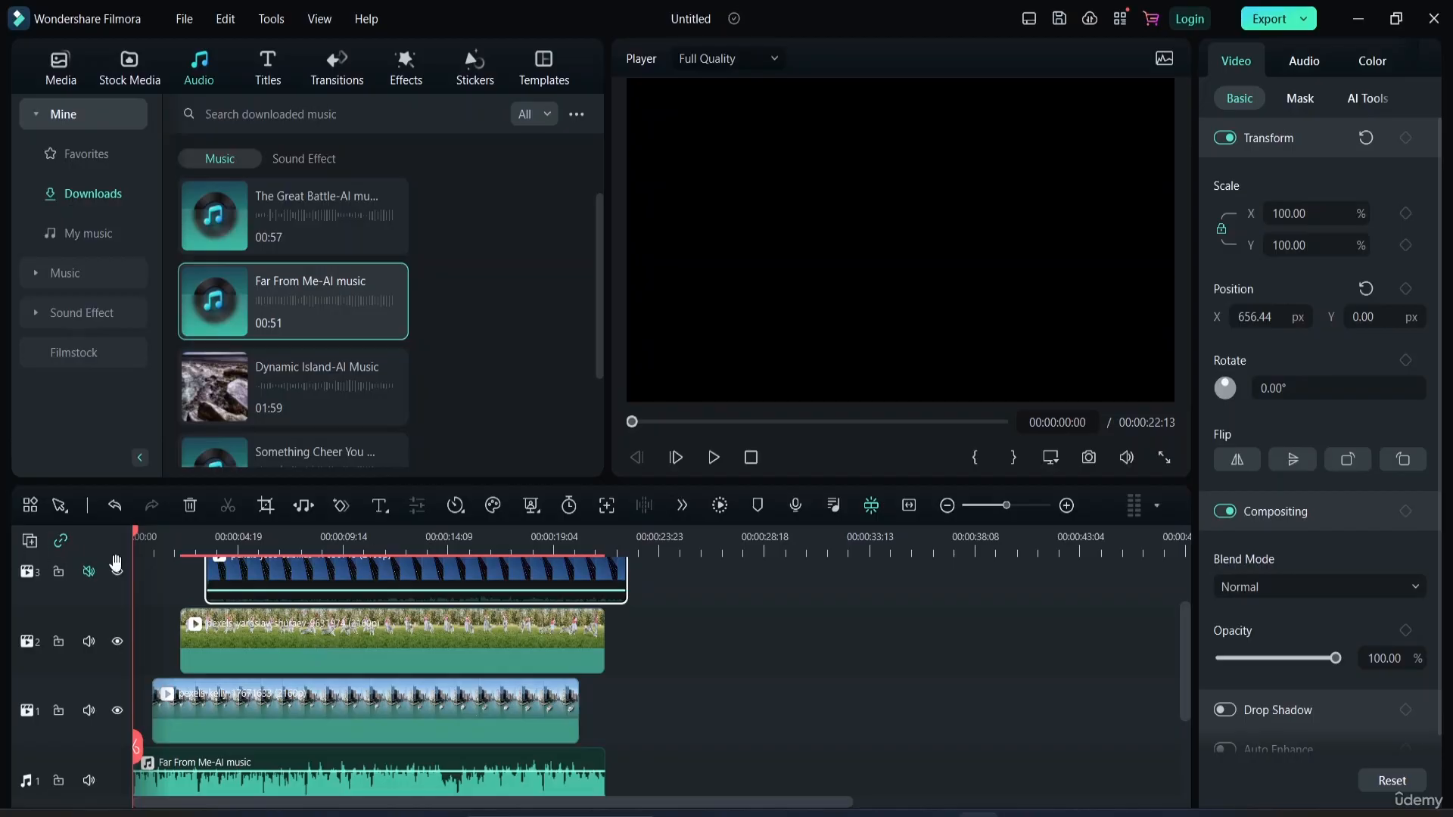
- Hide video track 3 and play the timeline from the start to check the picture without its clip
left_click(88, 573)
left_click(118, 571)
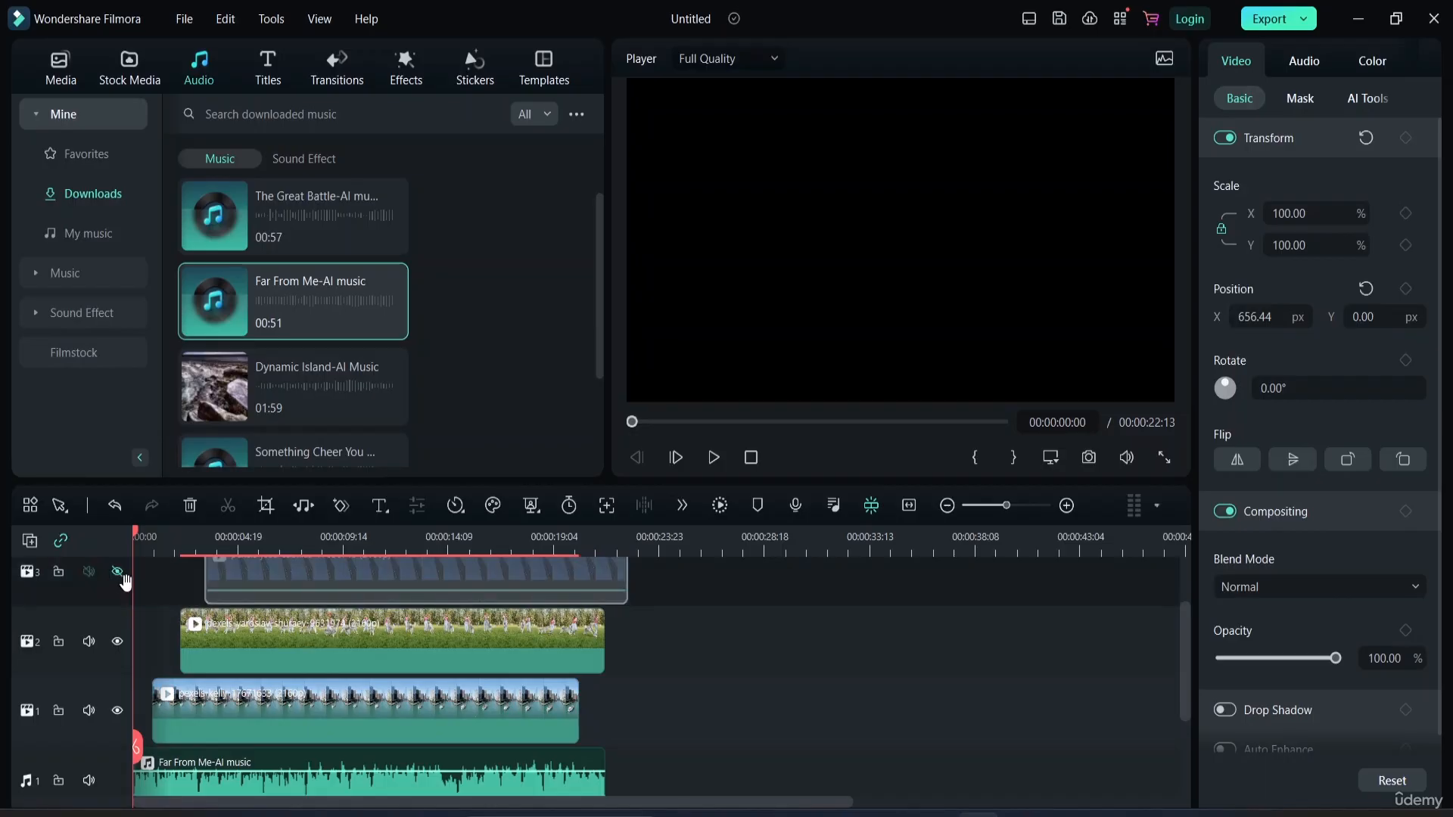
key("space")
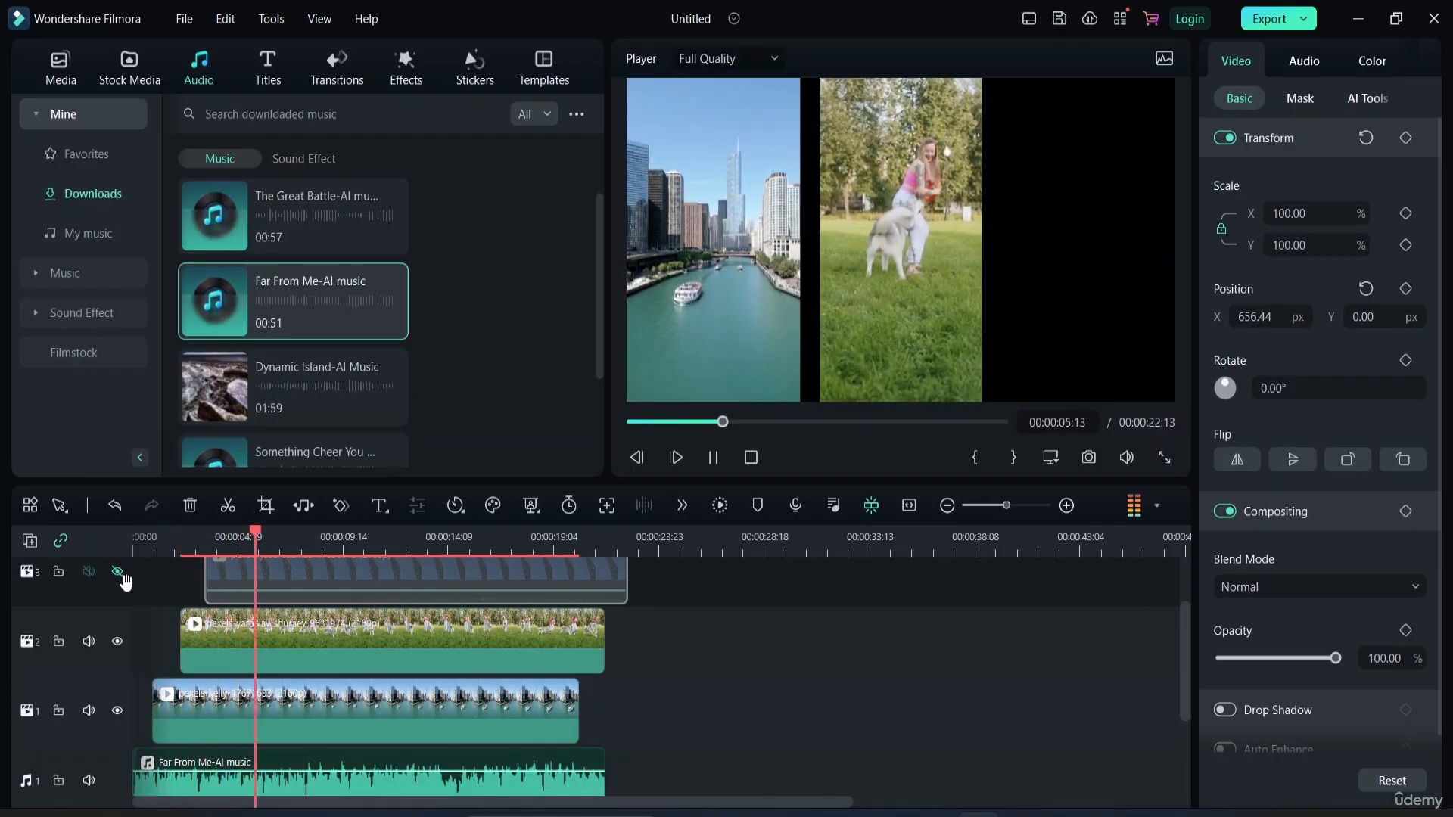
- Pause the preview and make the hidden video track 3 visible again
key("space")
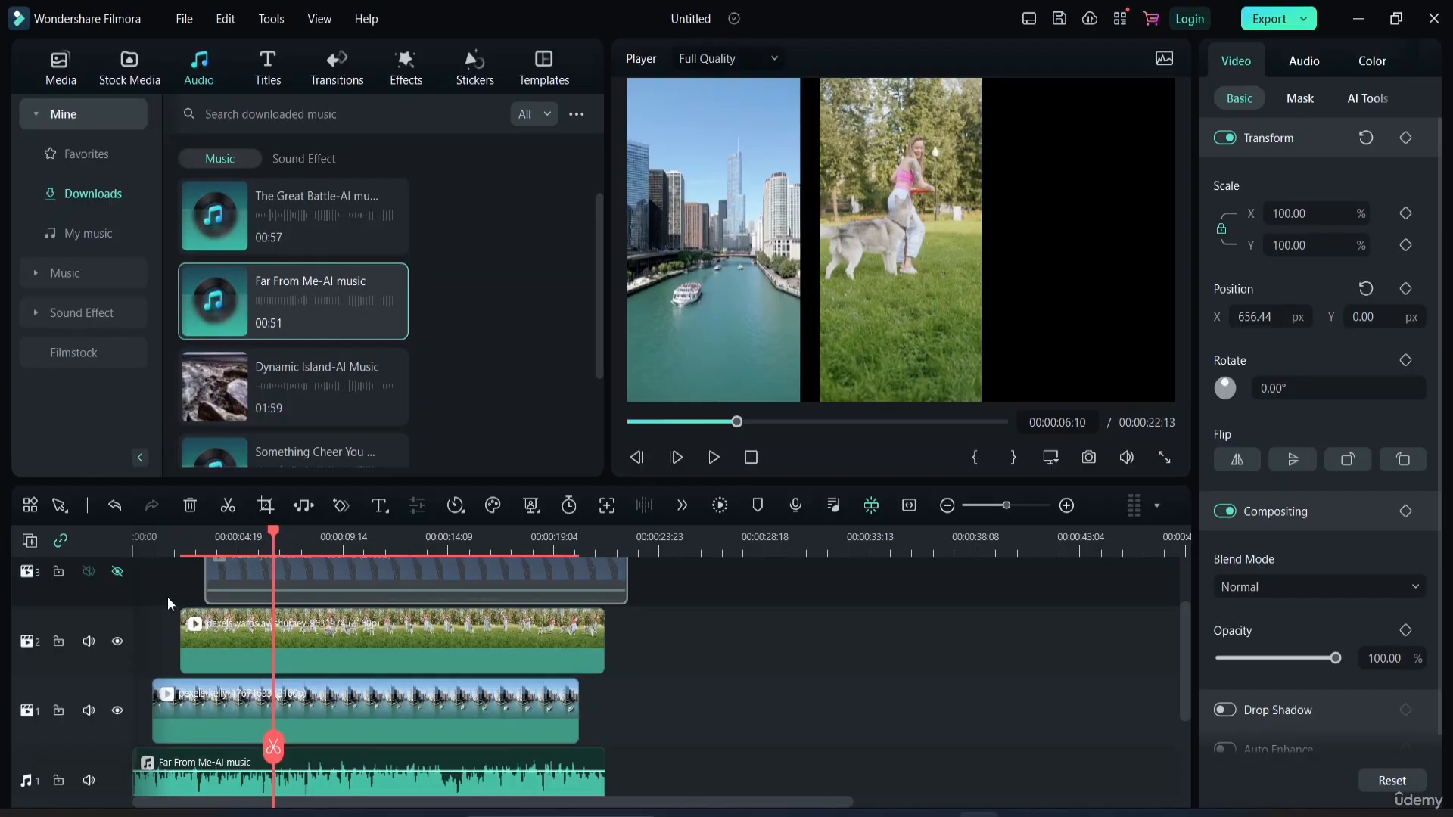
left_click(117, 573)
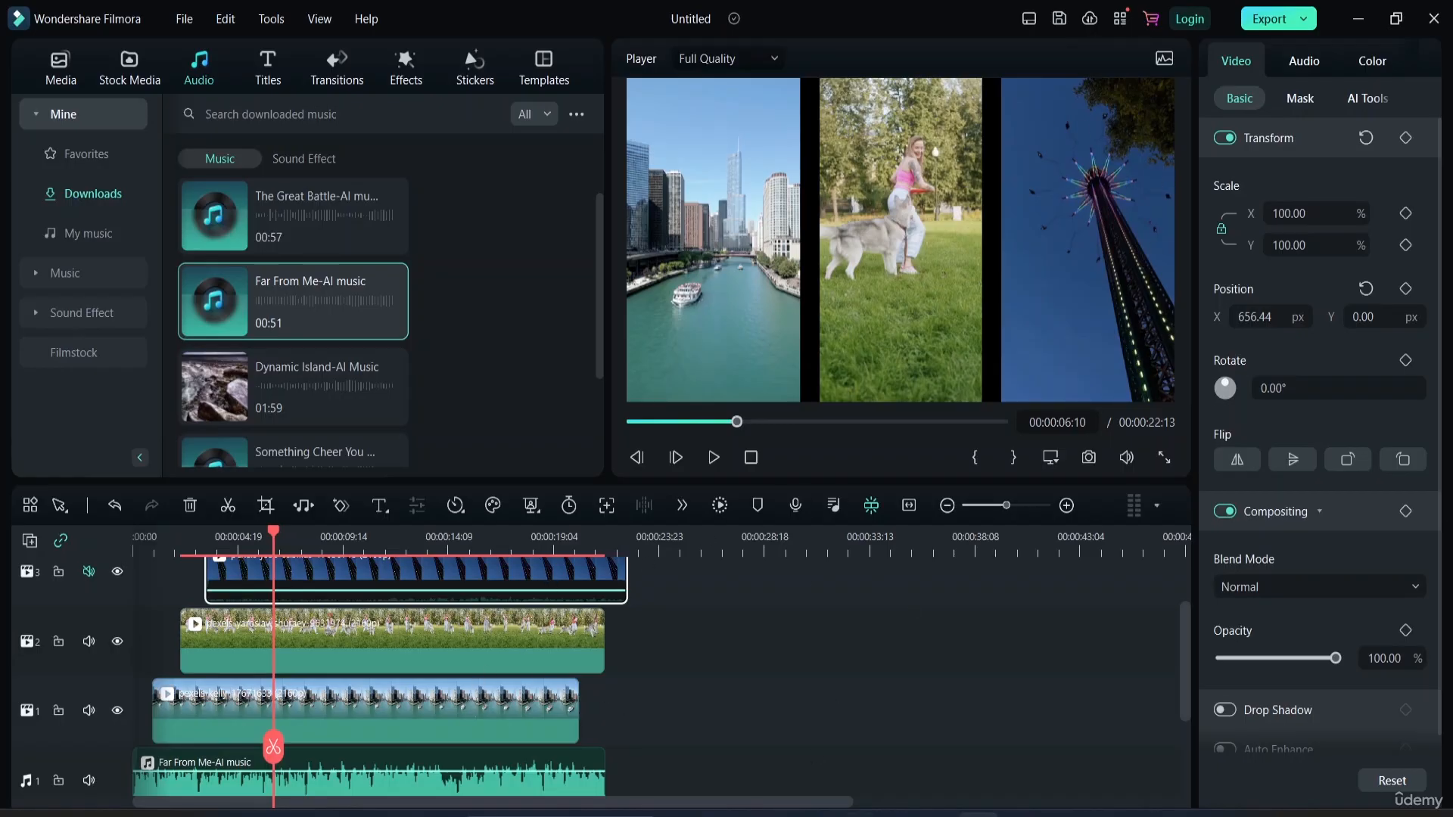
- Lock video track 3 against editing and unlock it again
left_click(57, 572)
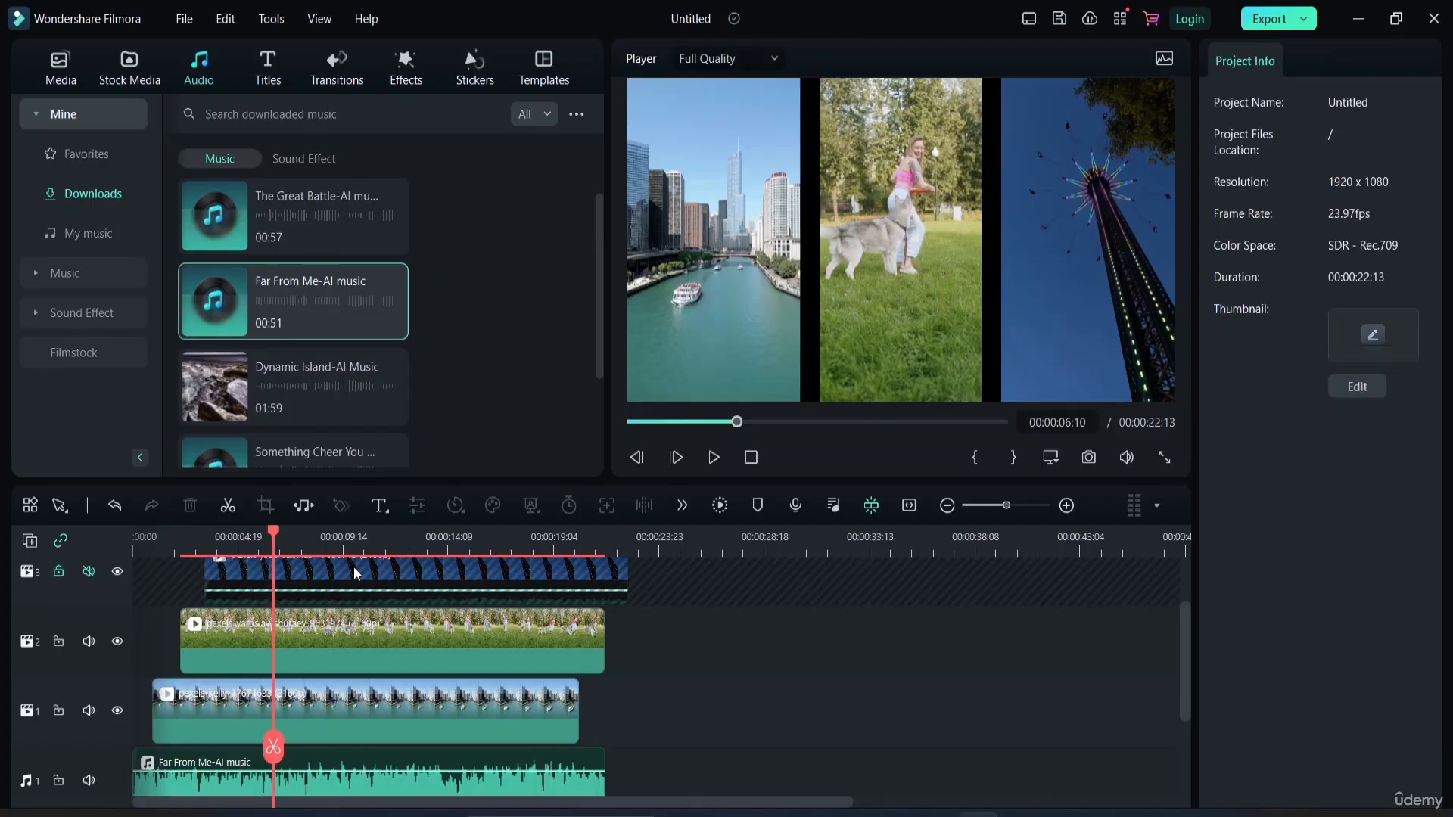
scroll(455, 575, "up", 1)
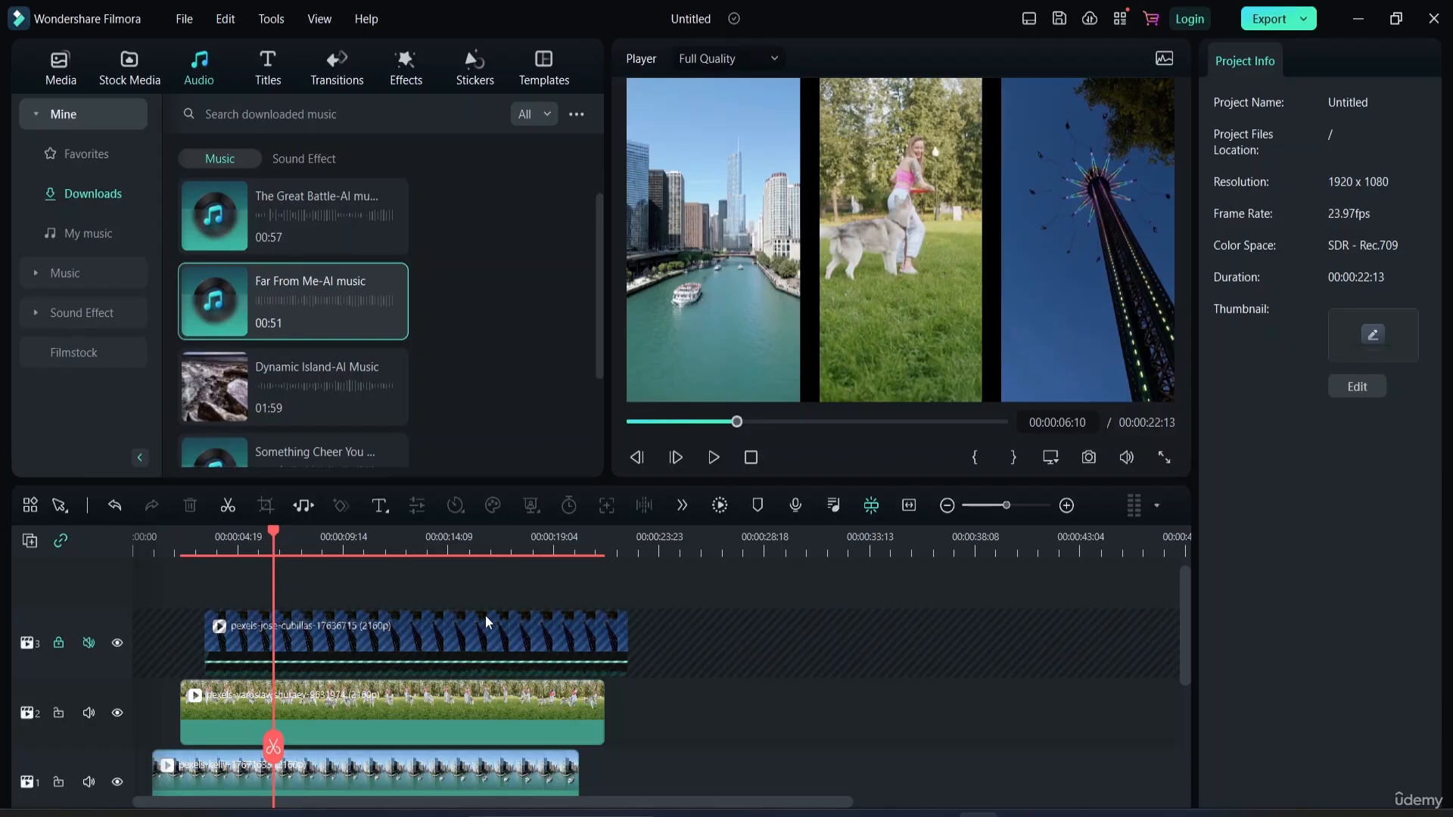
left_click(60, 644)
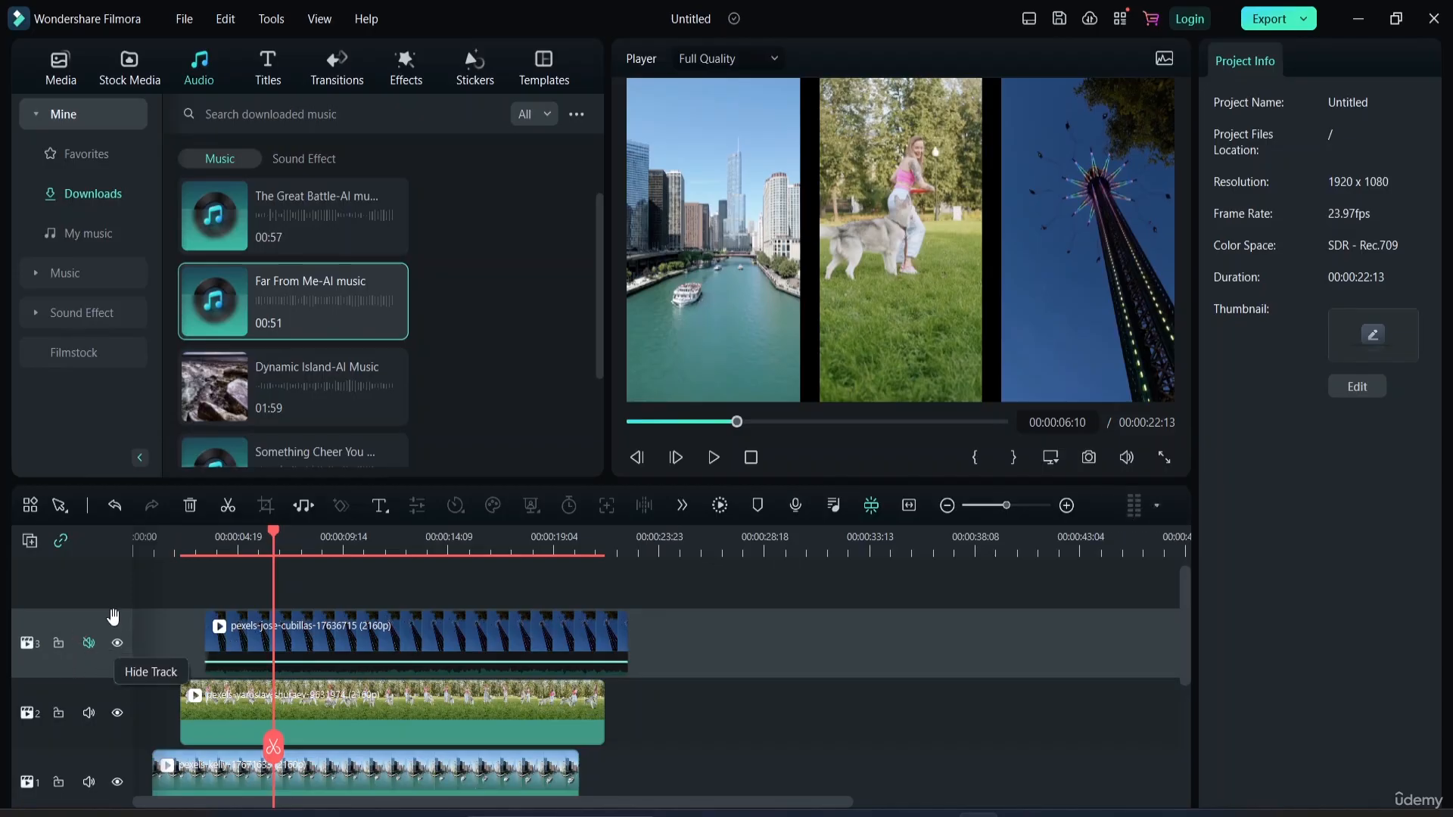
- Mute the music track, preview the clips without music from 00:00:00:15 and return the playhead to the timeline start
scroll(114, 617, "down", 2)
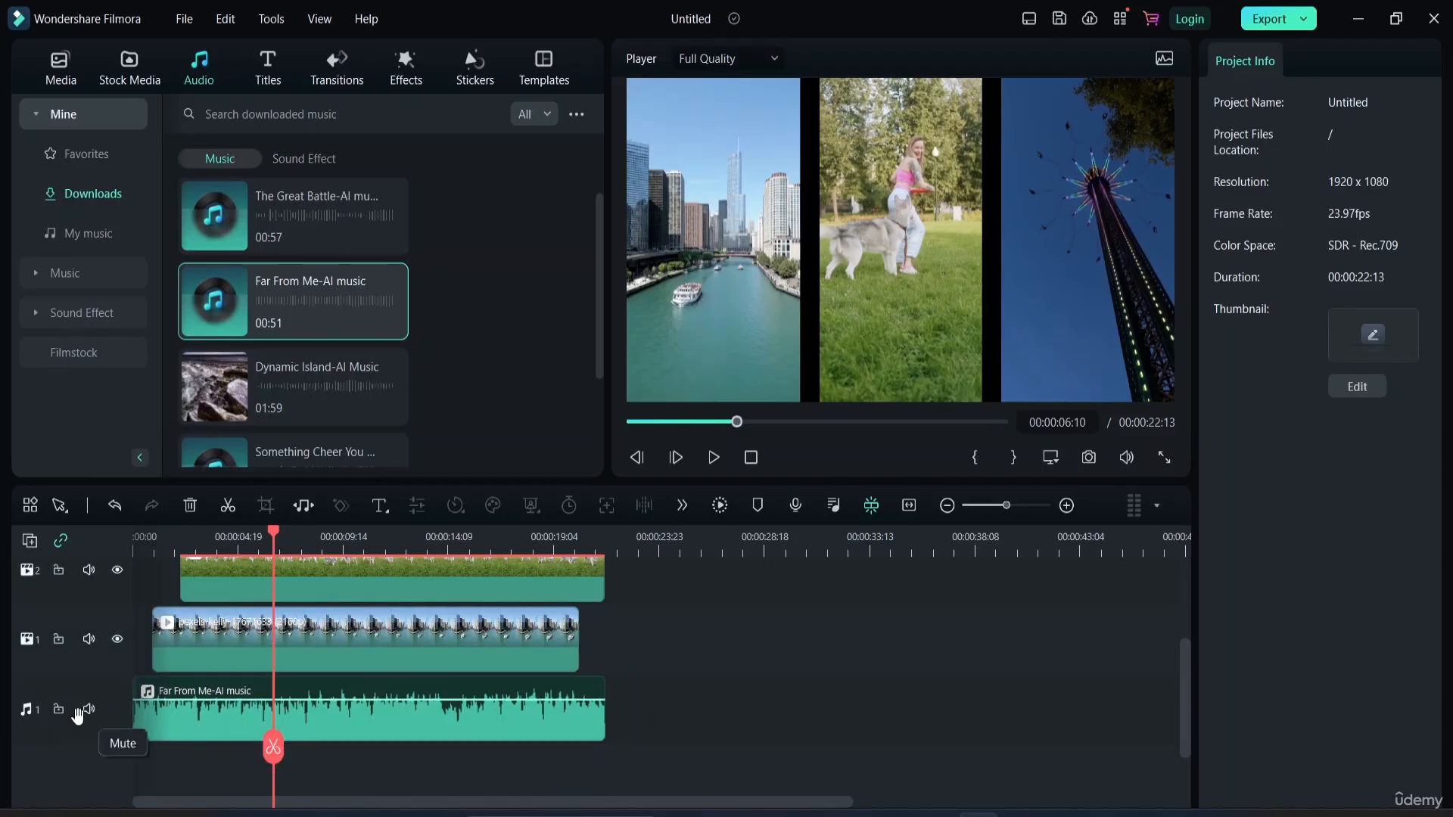
scroll(76, 711, "up", 2)
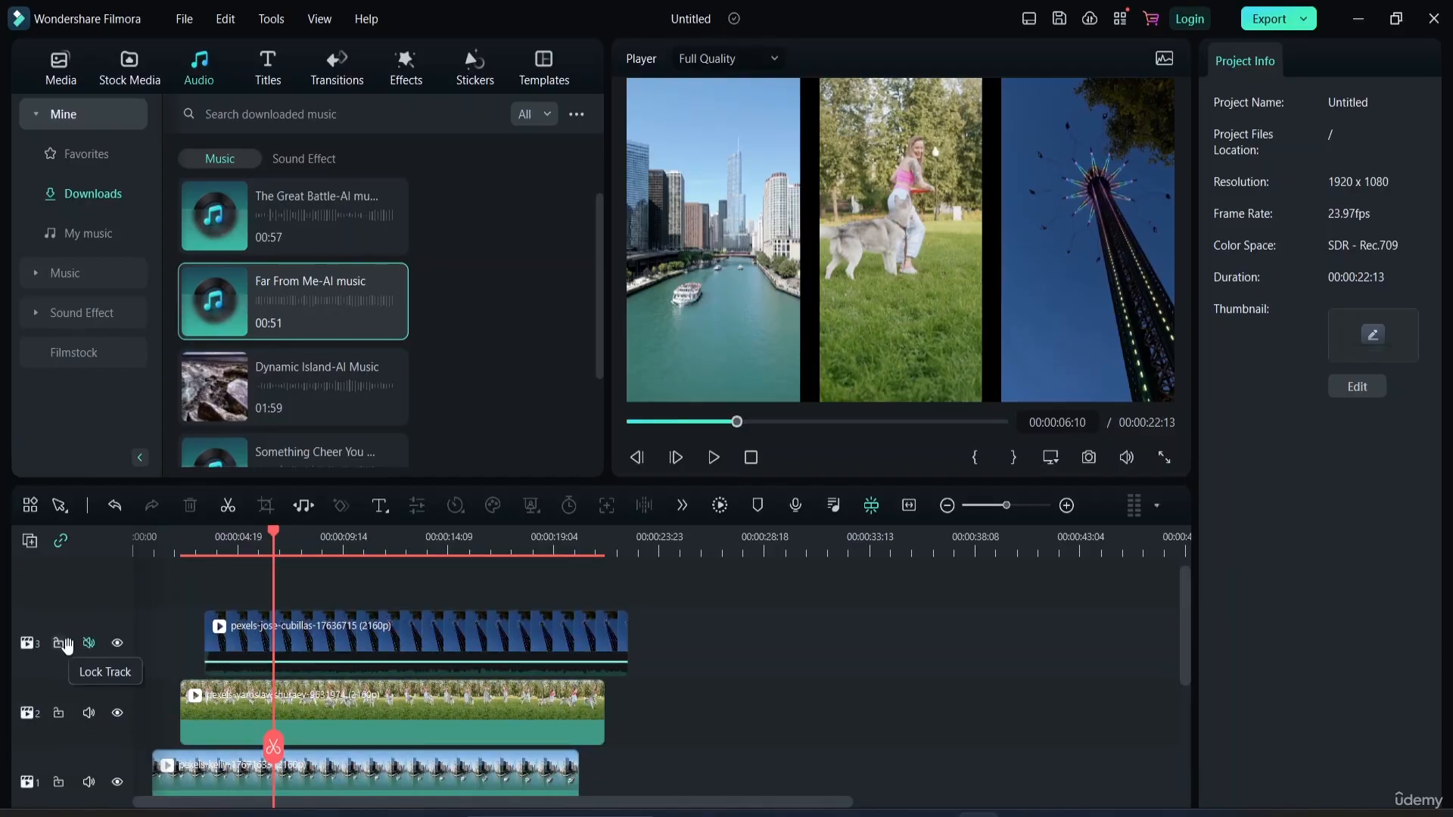
scroll(88, 672, "down", 2)
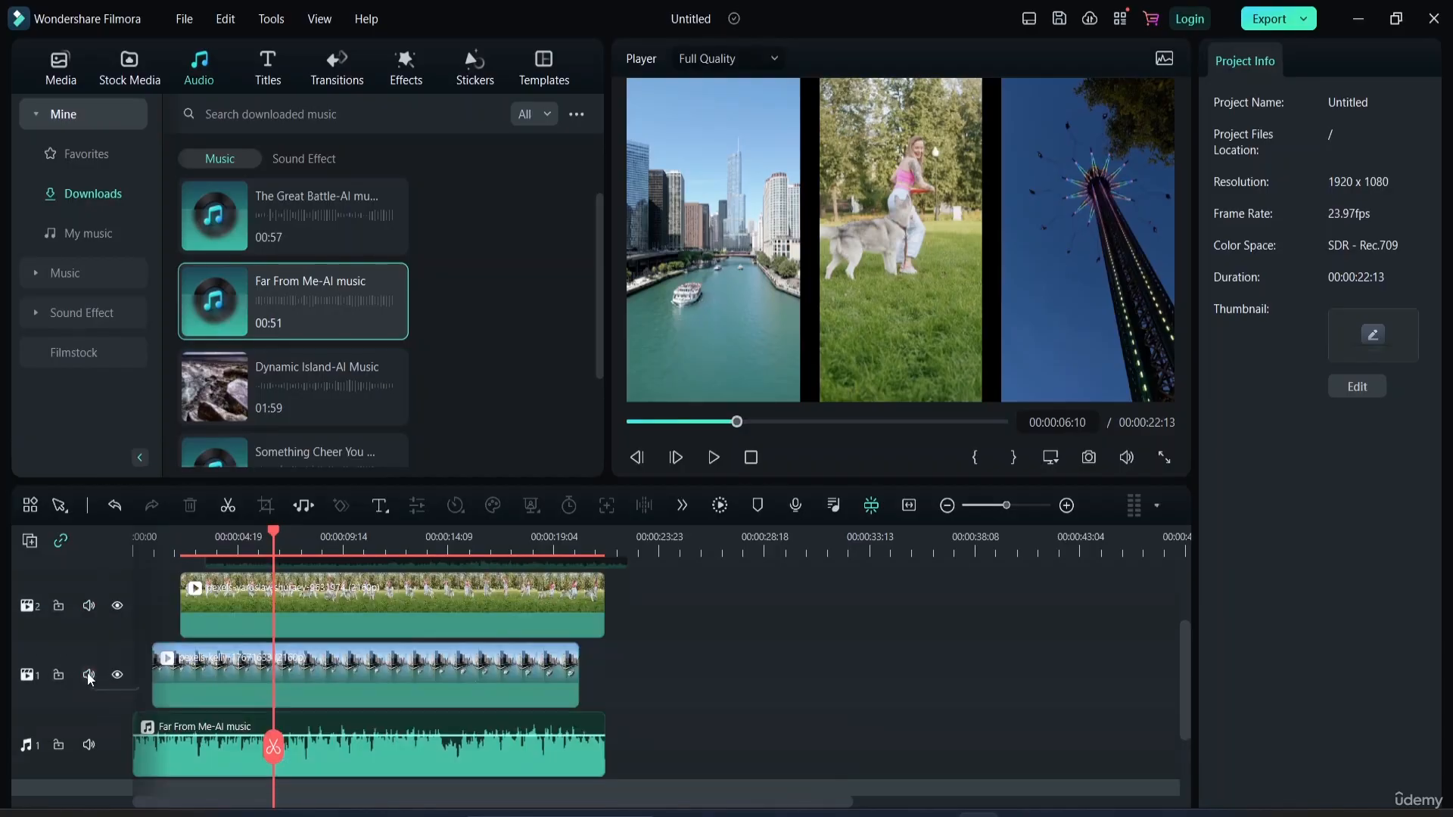
left_click(89, 745)
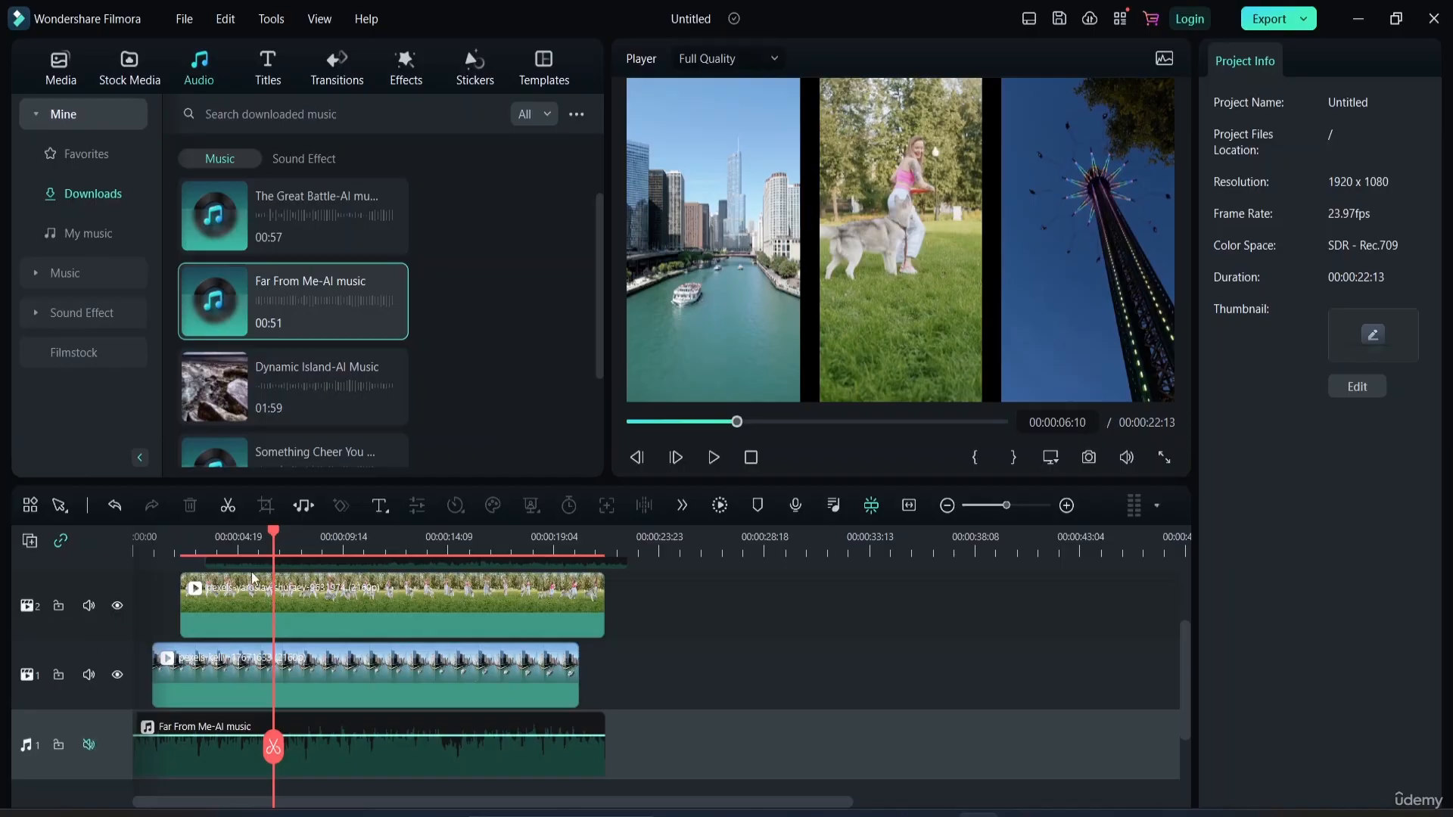
left_click_drag(273, 533, 147, 553)
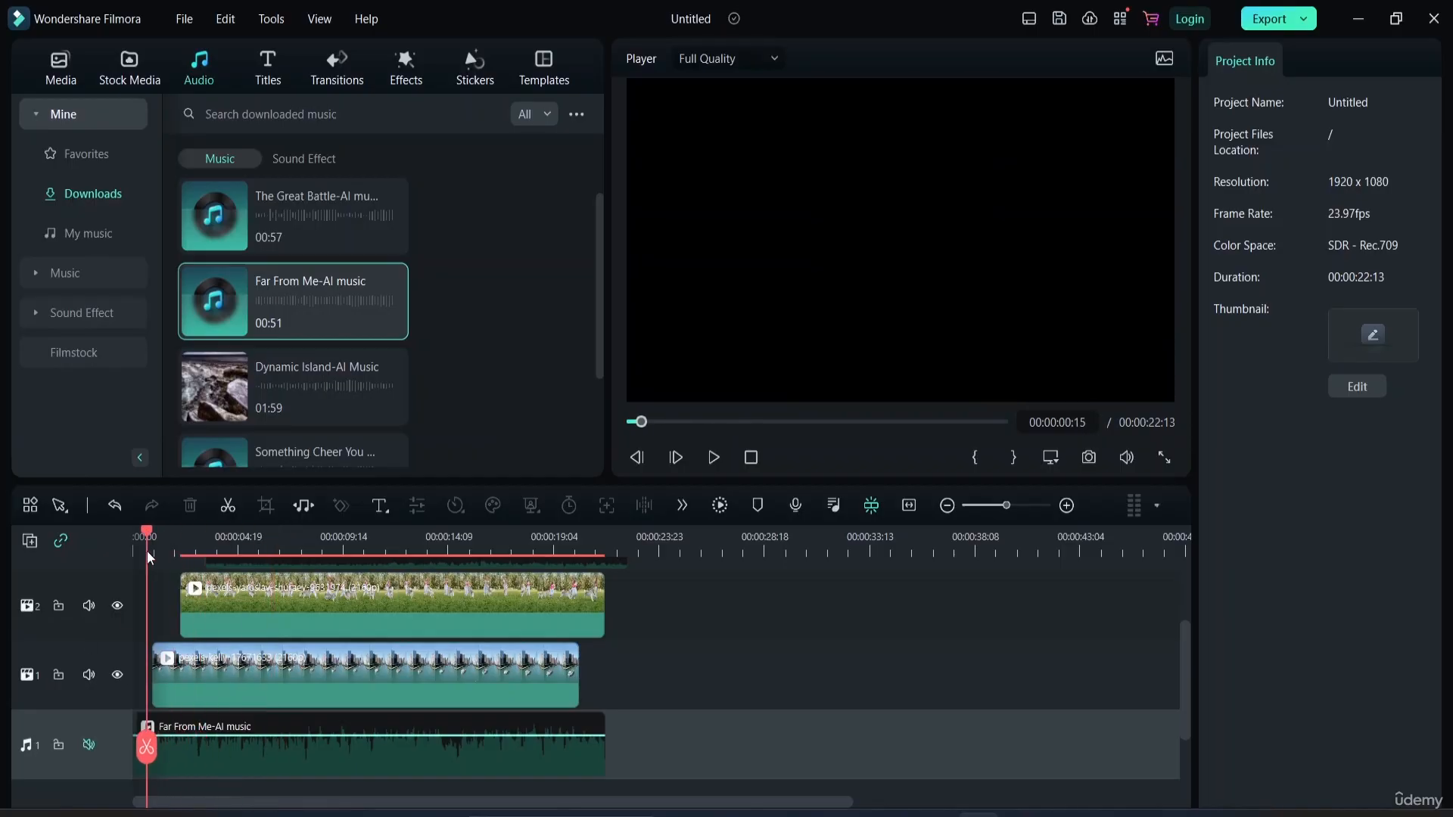
key("space")
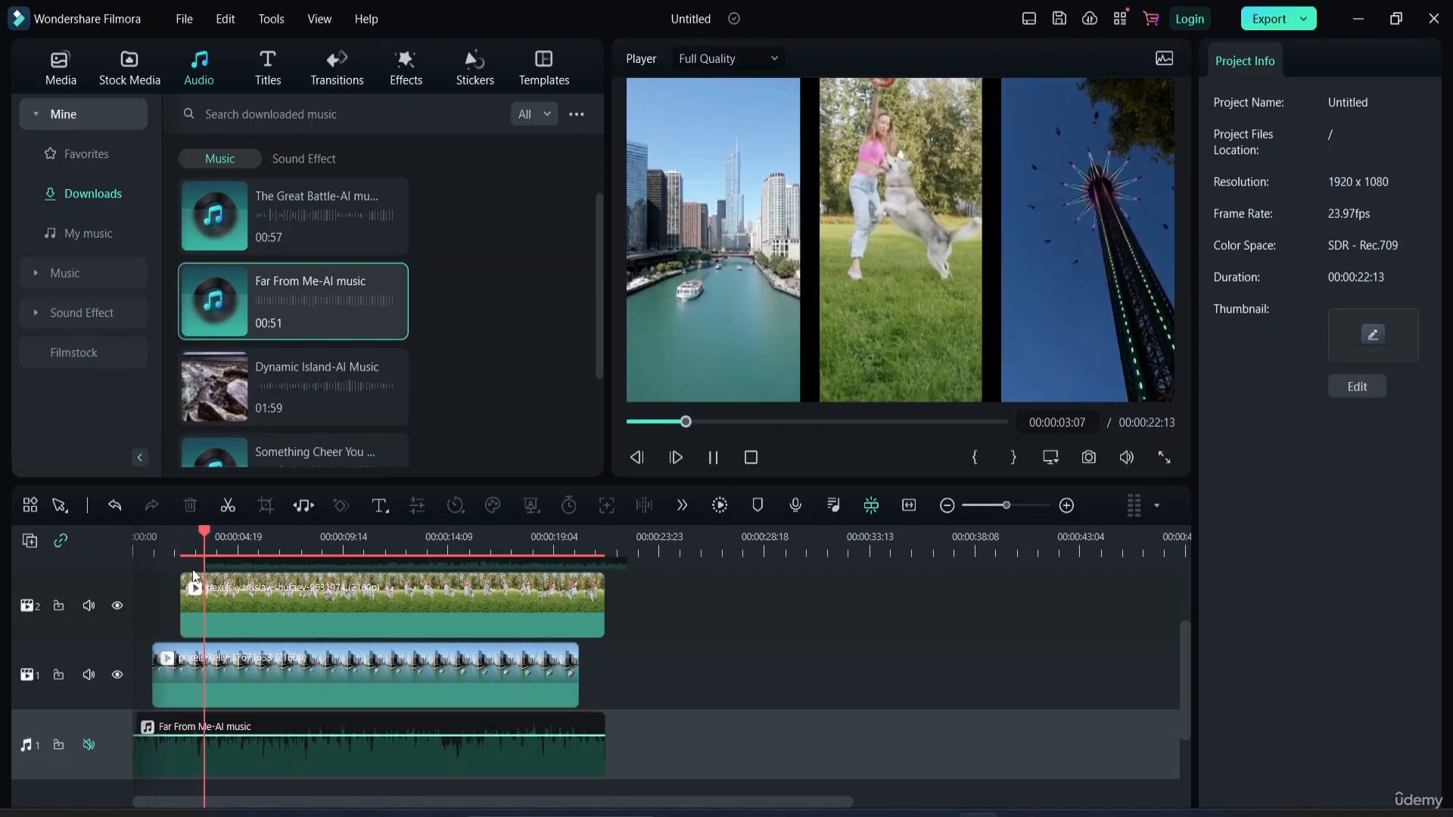
key("space")
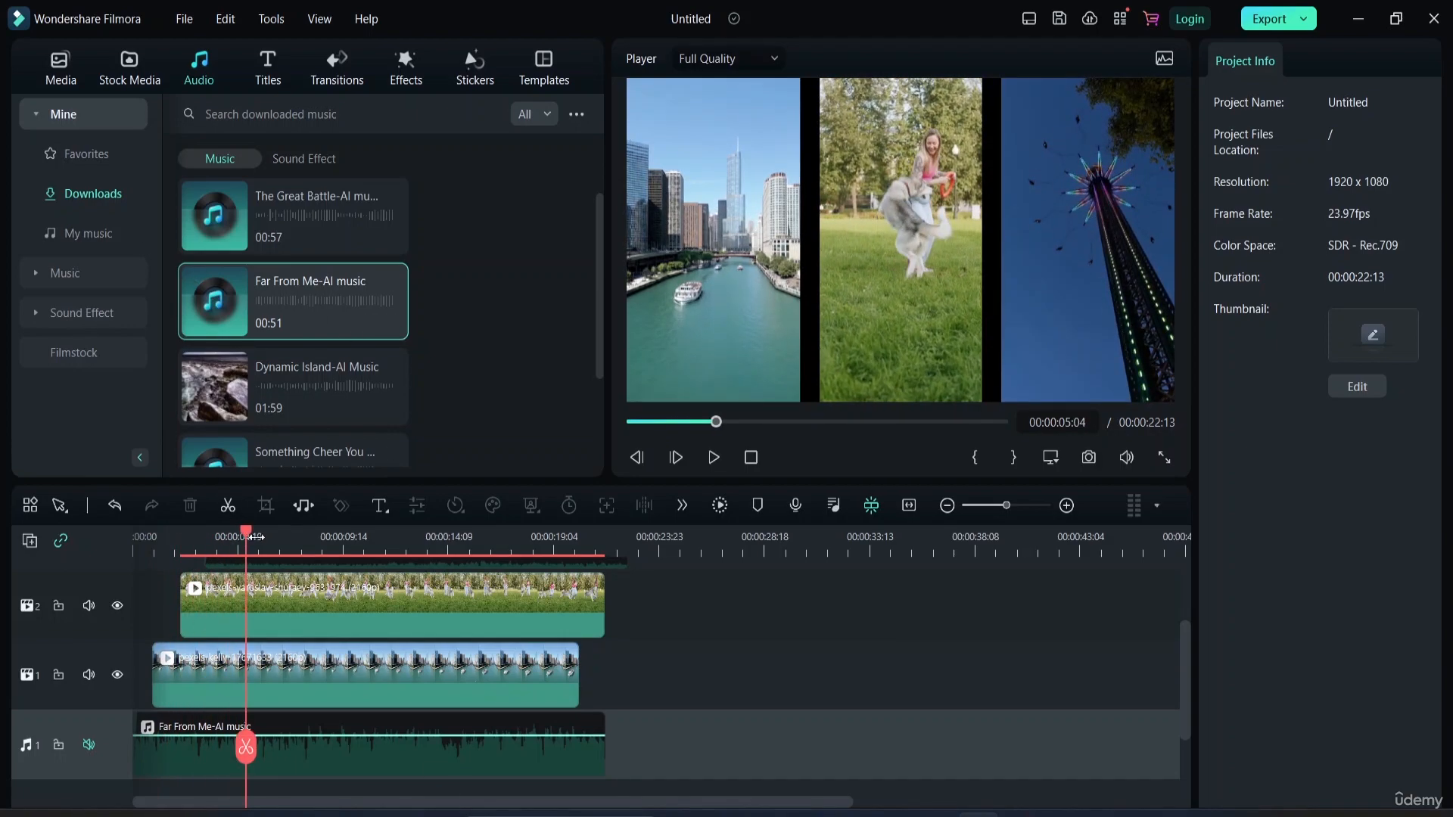
left_click_drag(248, 531, 125, 529)
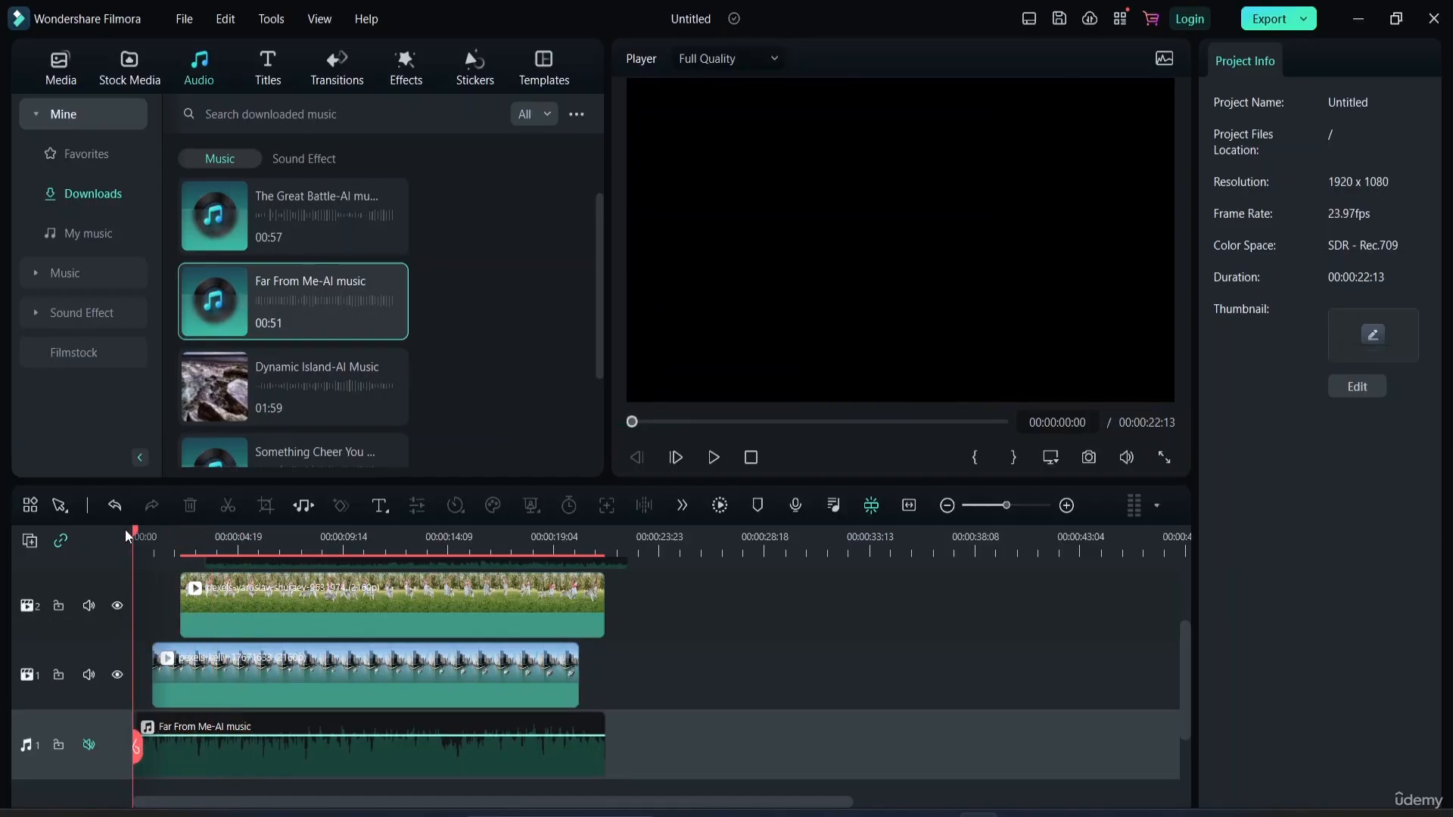
- Unmute the music track, and lock and unlock it once
left_click(89, 746)
left_click(60, 747)
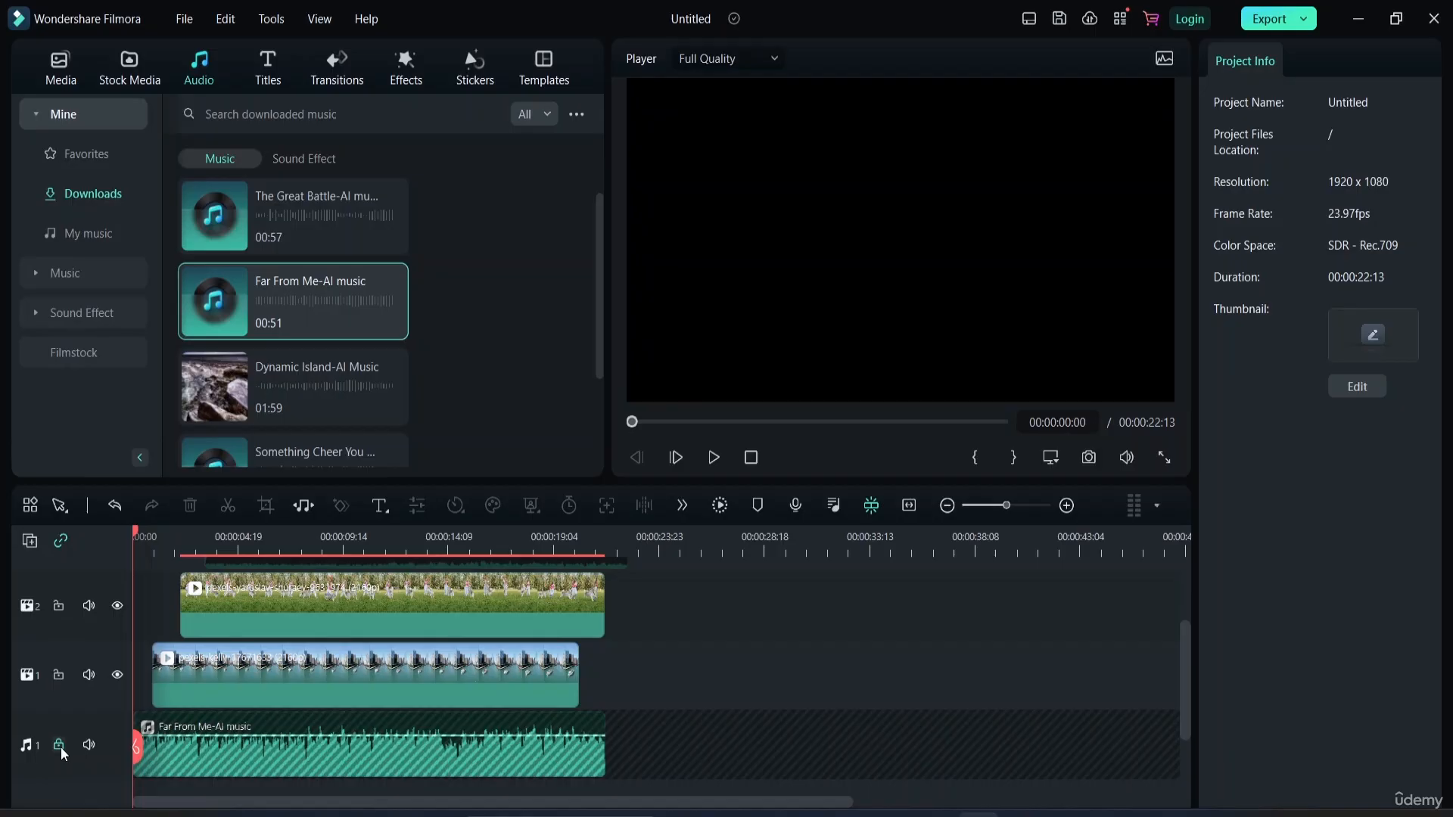
left_click(60, 747)
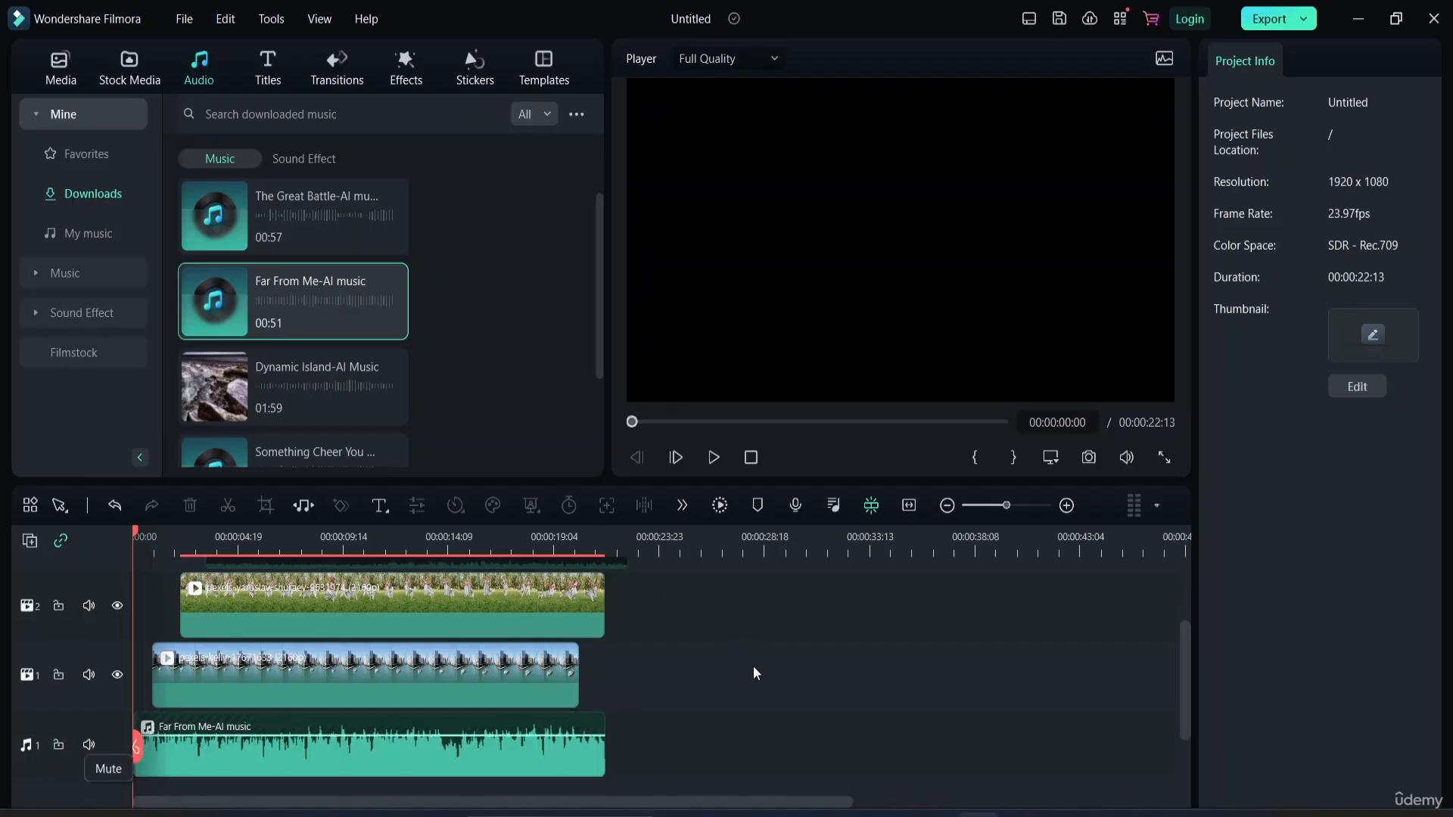
- Show the basic video settings of the clip on video track 2 and slightly lower the music clip's volume on the timeline
left_click(379, 616)
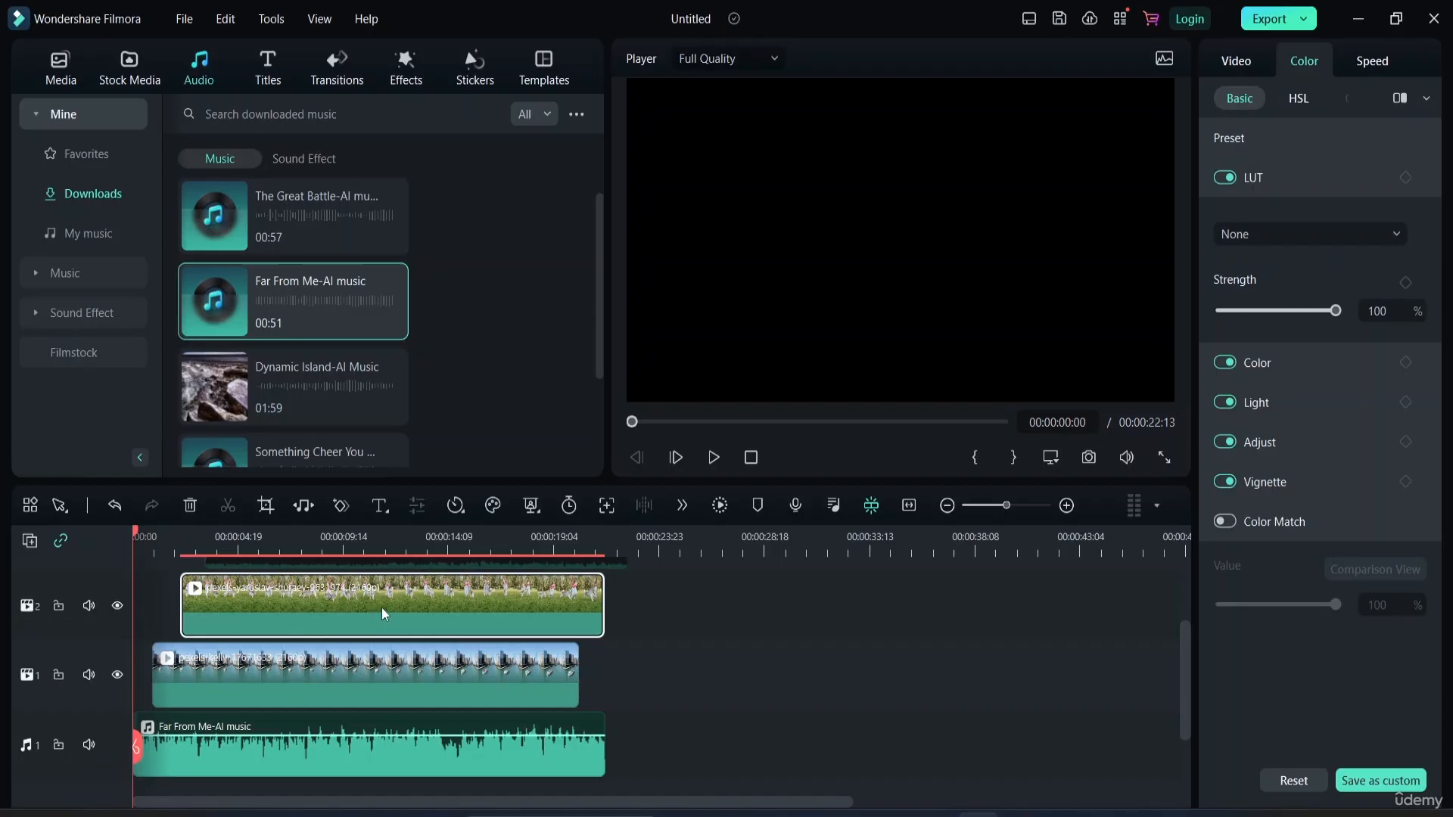
left_click(1249, 59)
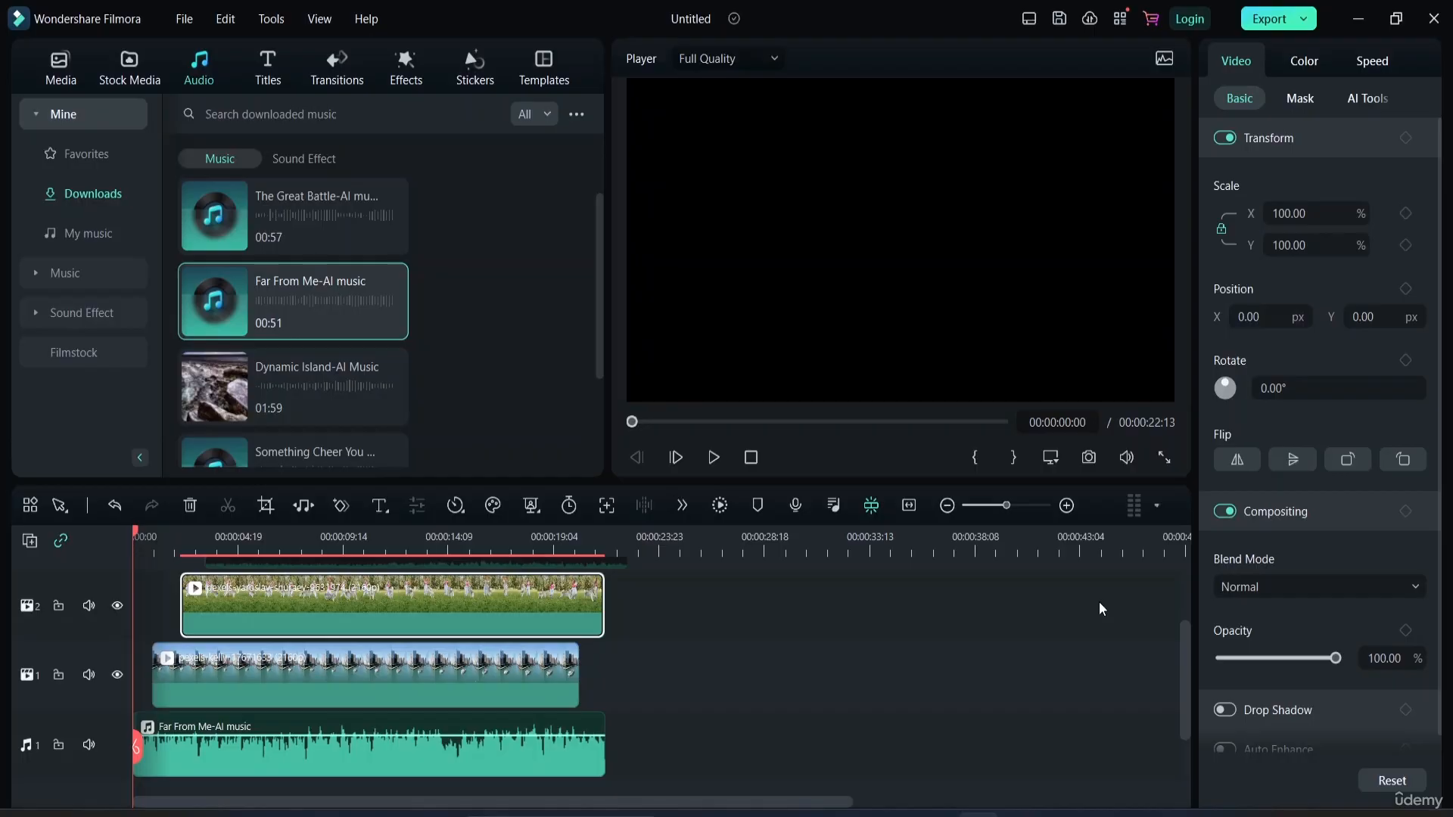
mouse_move(518, 735)
left_mouse_down()
mouse_move(517, 757)
mouse_move(512, 743)
left_mouse_up()
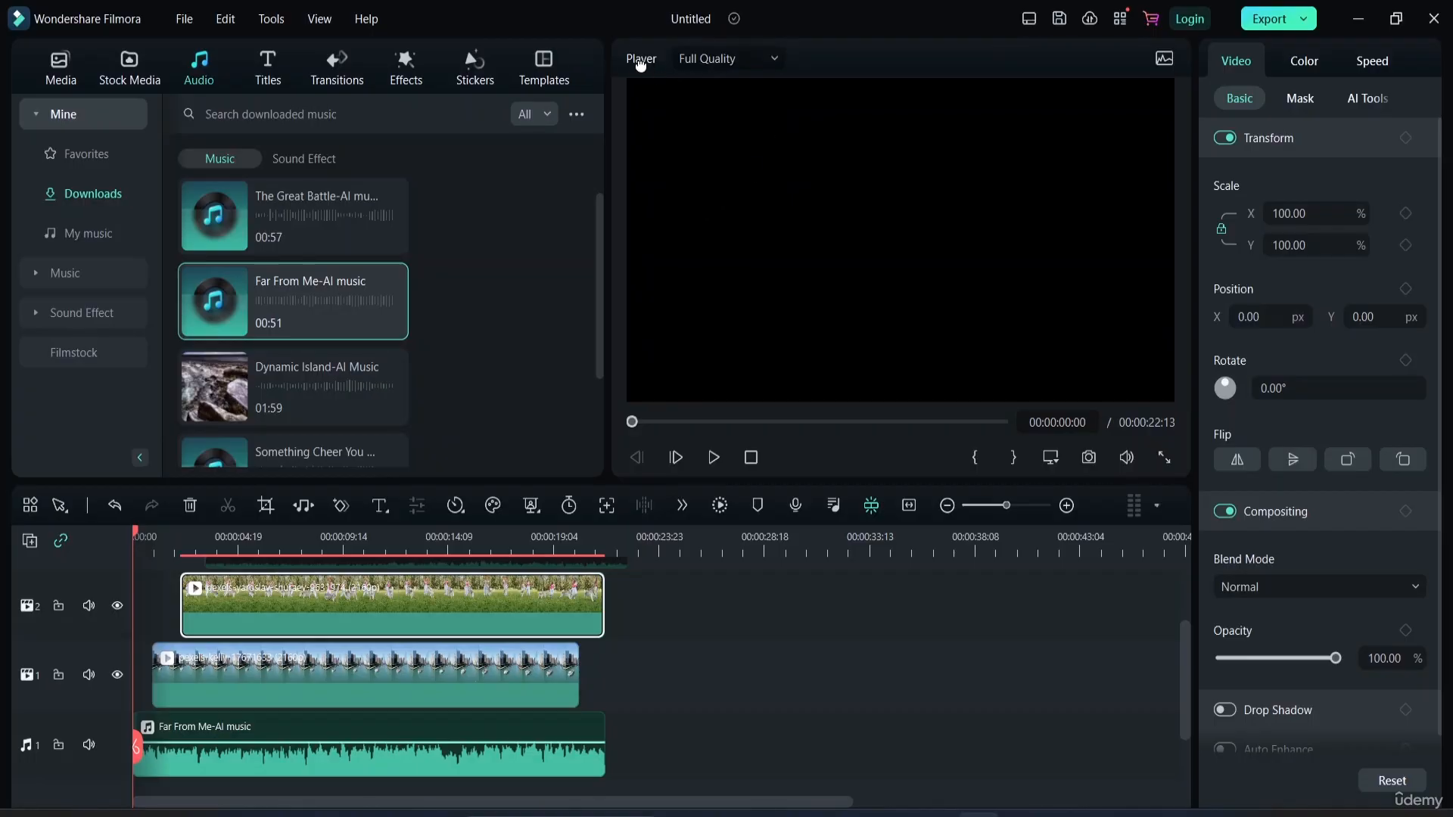
- Set the player's preview quality to 1/2 Quality
left_click(765, 57)
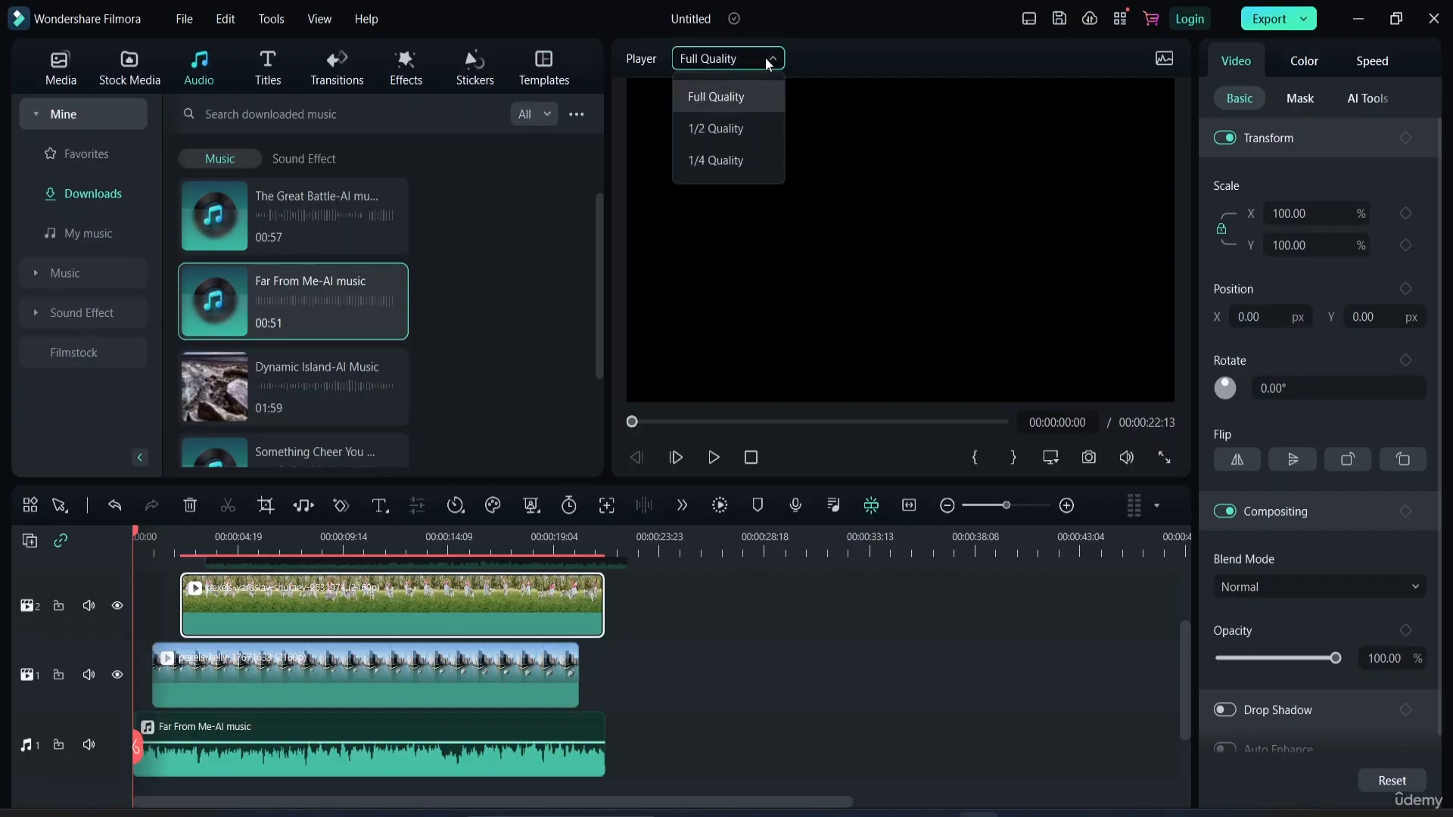
left_click(746, 130)
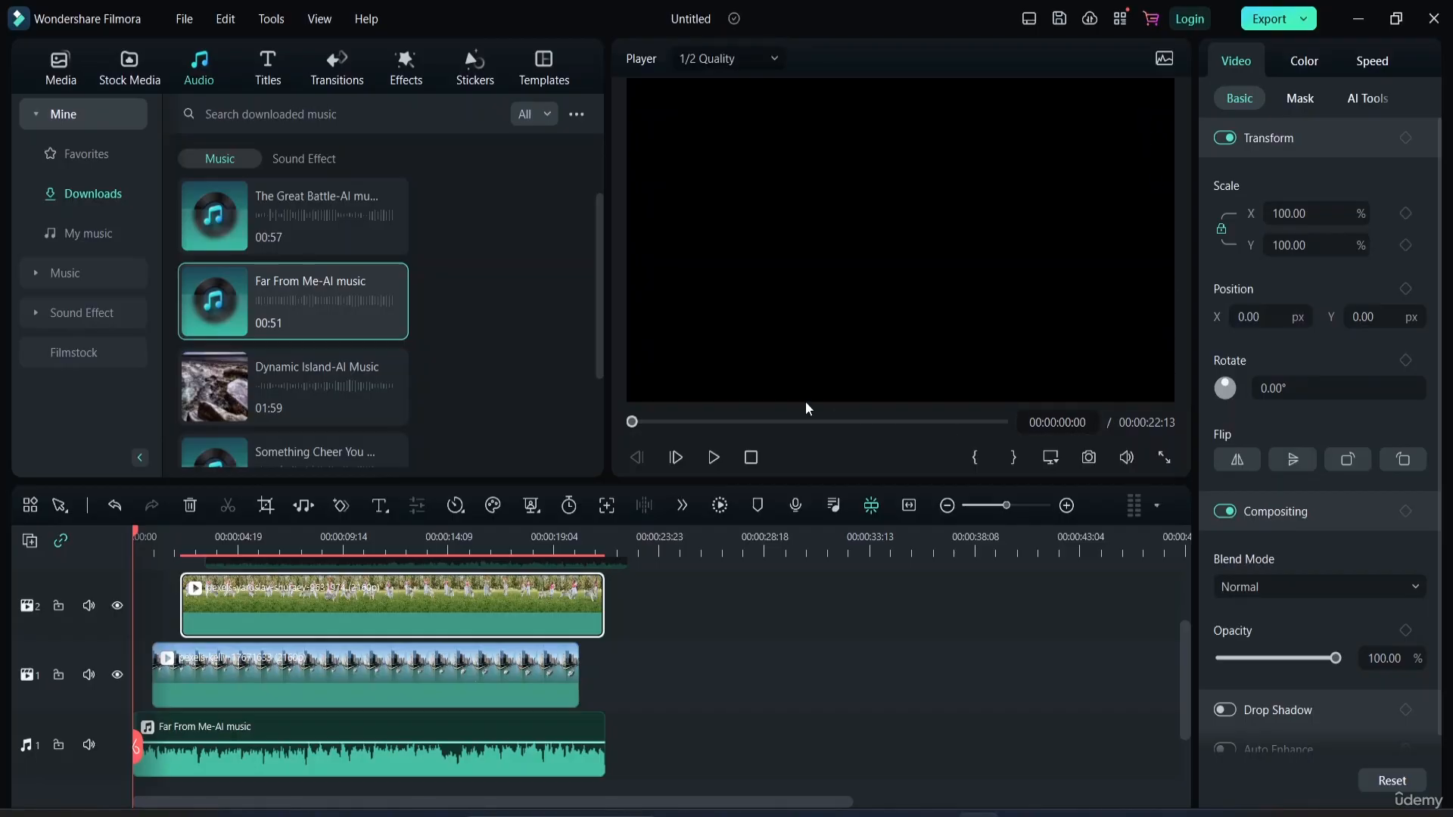
- Play the sequence from the start to 00:00:04:16, view the paused frame in full screen and return to the editor
left_click(715, 460)
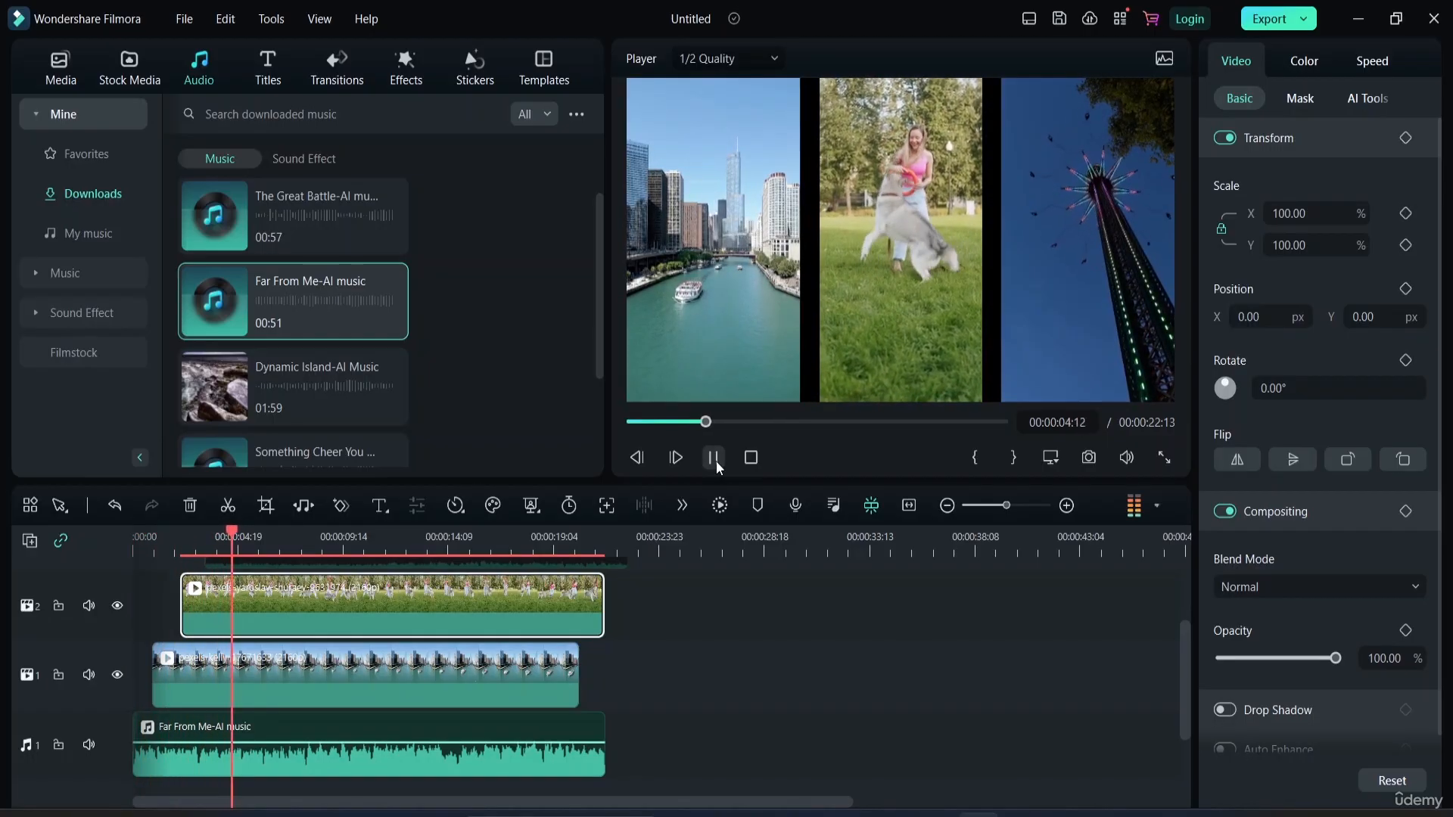
left_click(716, 457)
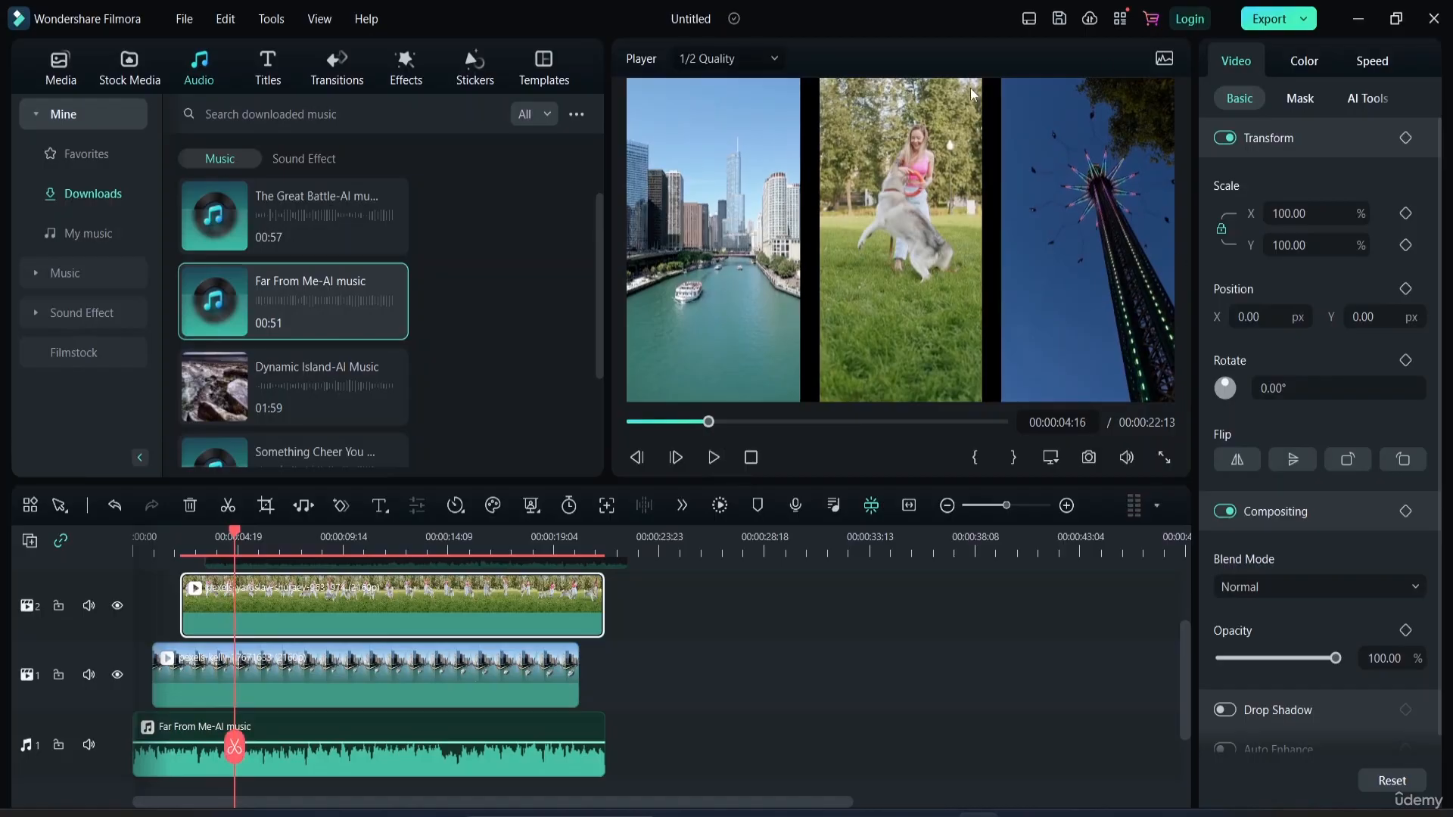
left_click(1165, 464)
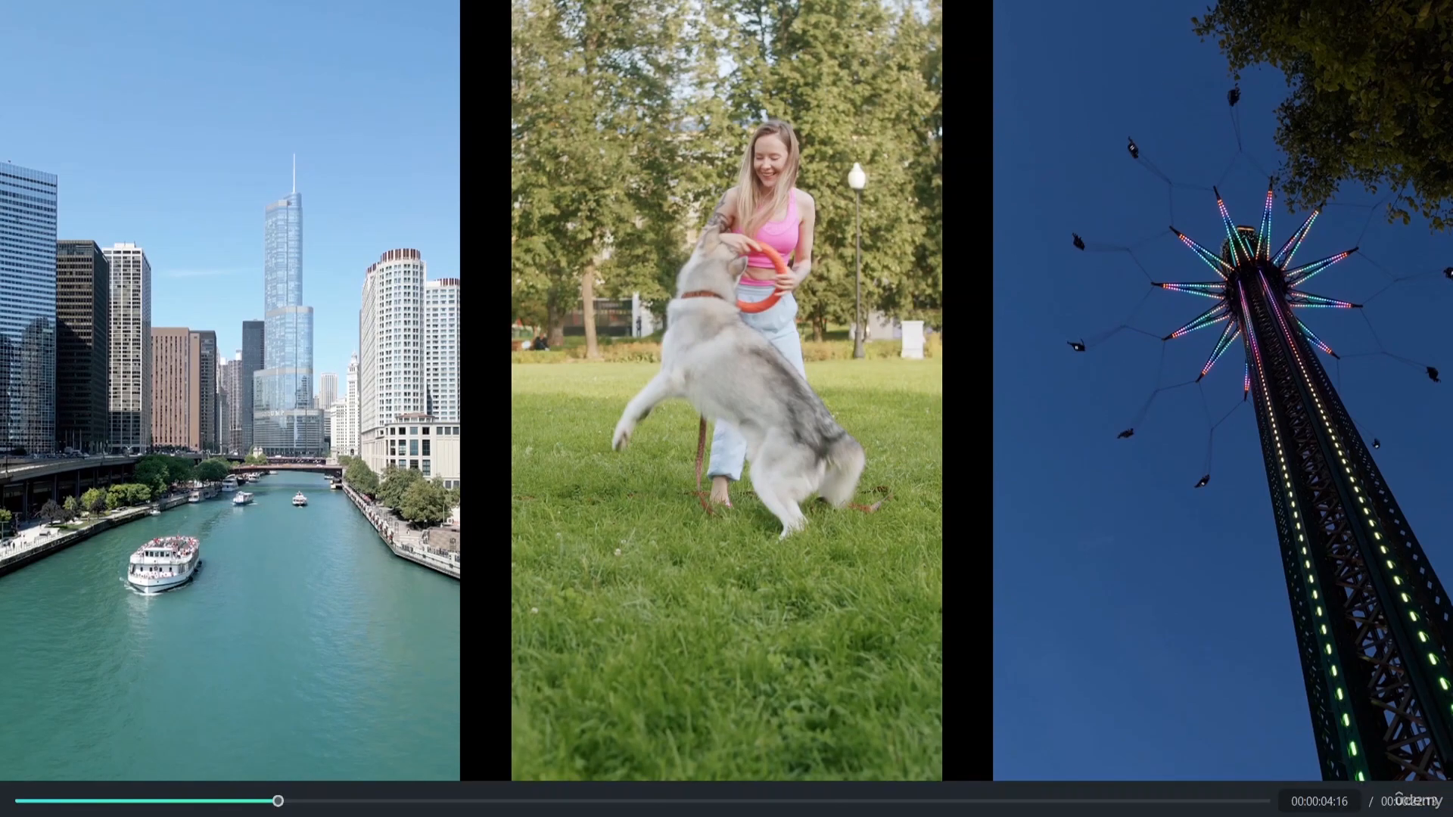
key("Escape")
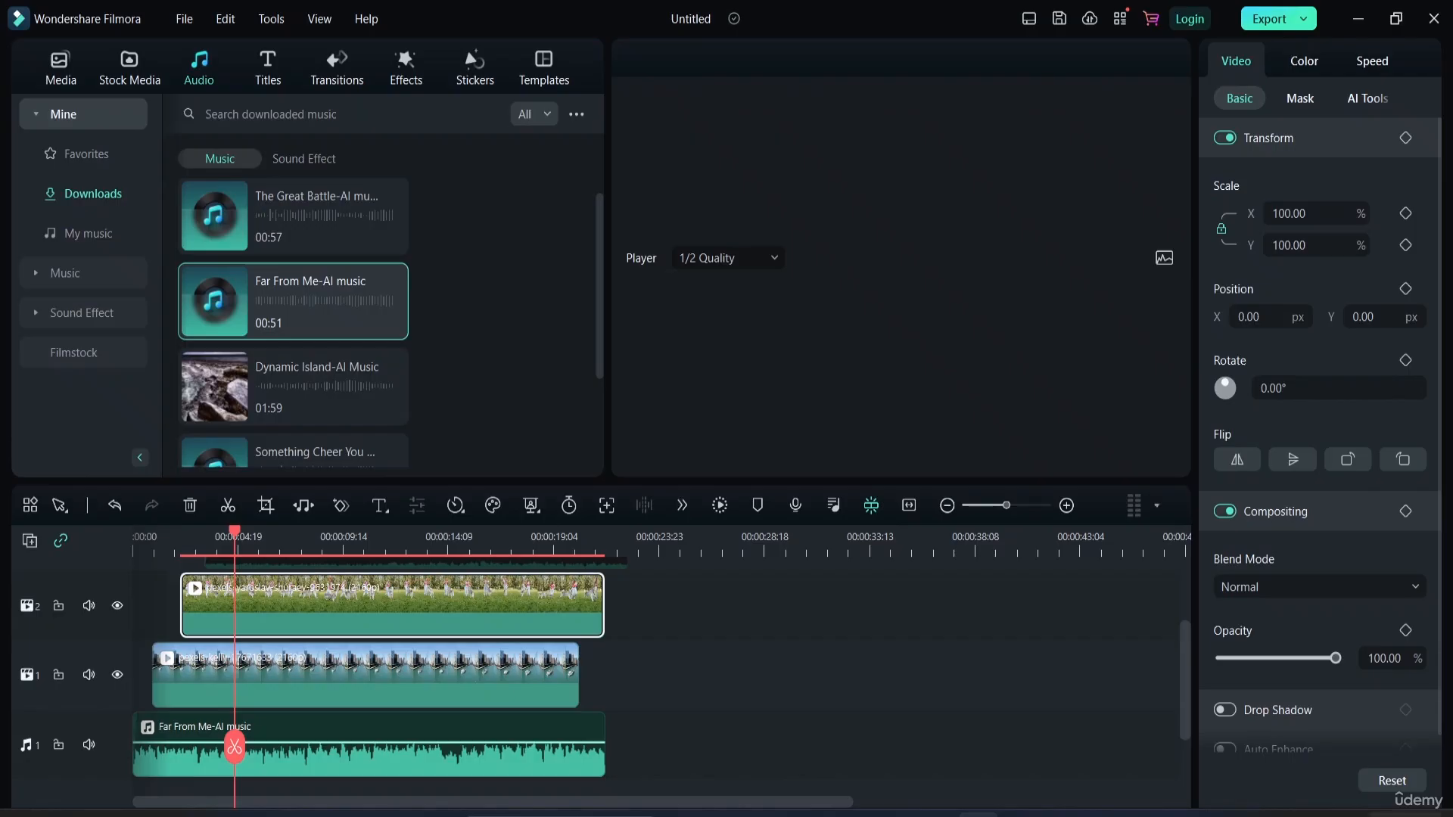
- Lower the player volume to 32 and raise it to 63 while previewing the sequence, pausing at 00:00:16:15
mouse_move(1125, 458)
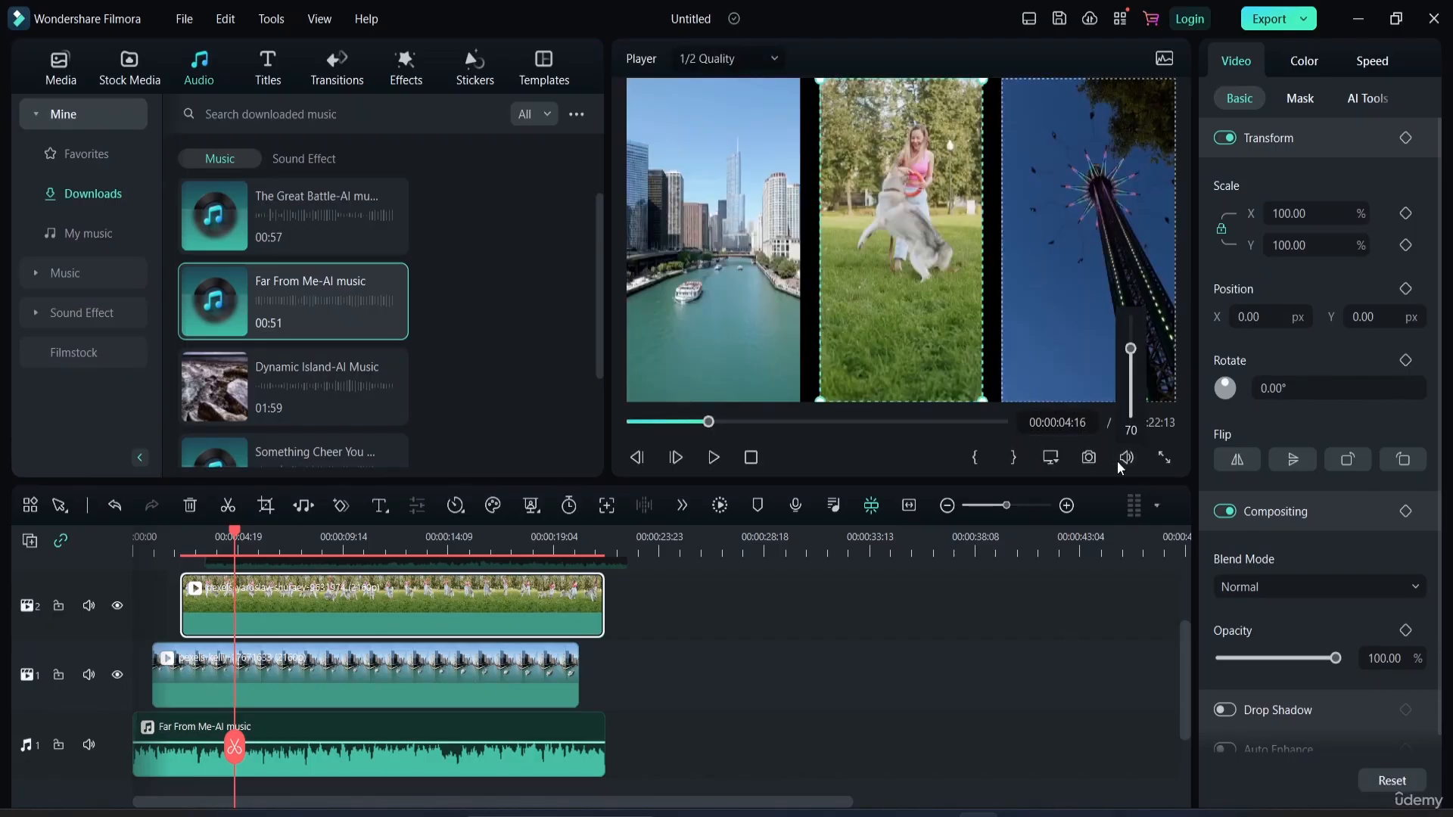
left_click_drag(1130, 348, 1127, 383)
key("space")
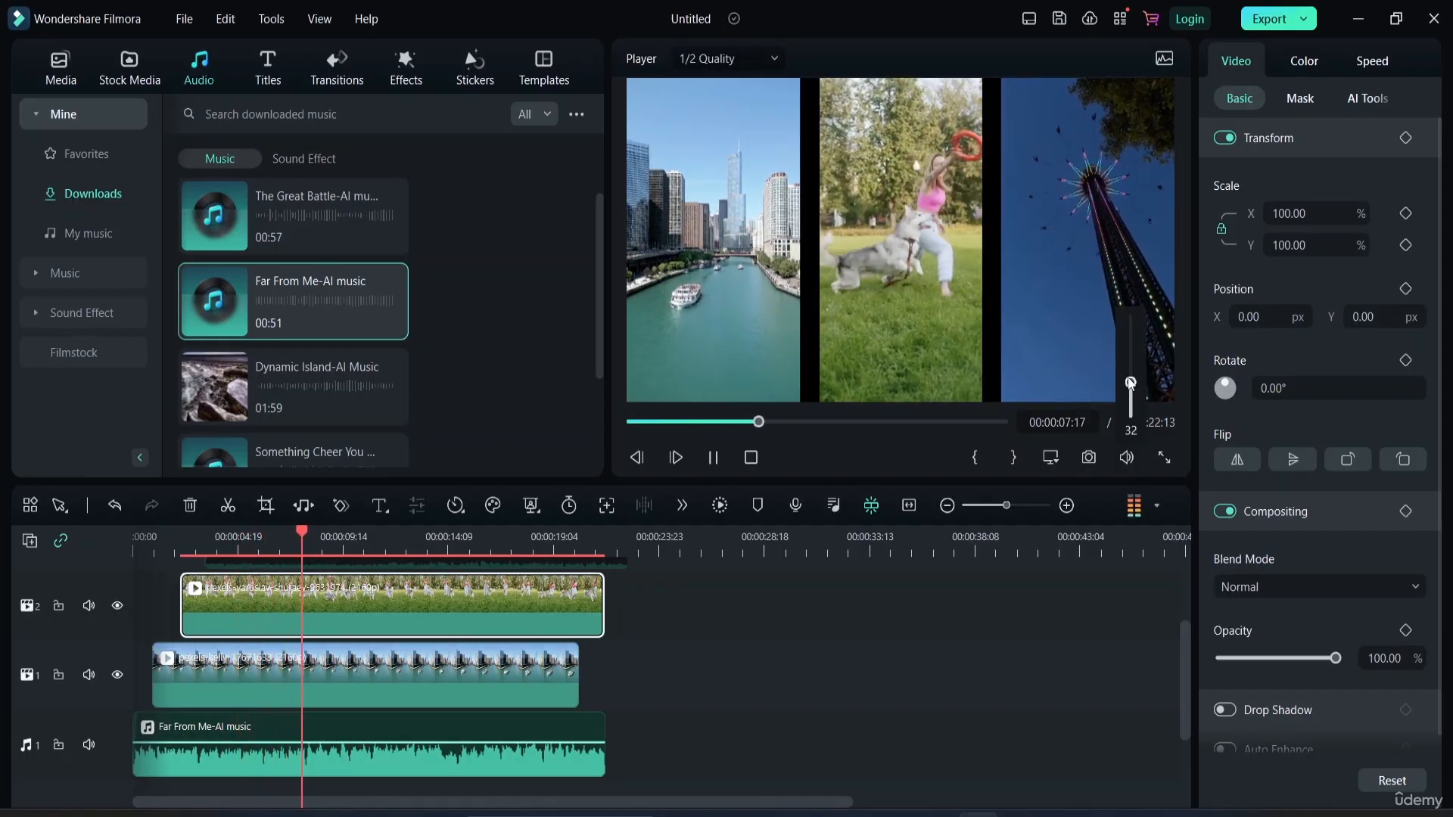
left_click_drag(1129, 383, 1144, 355)
key("space")
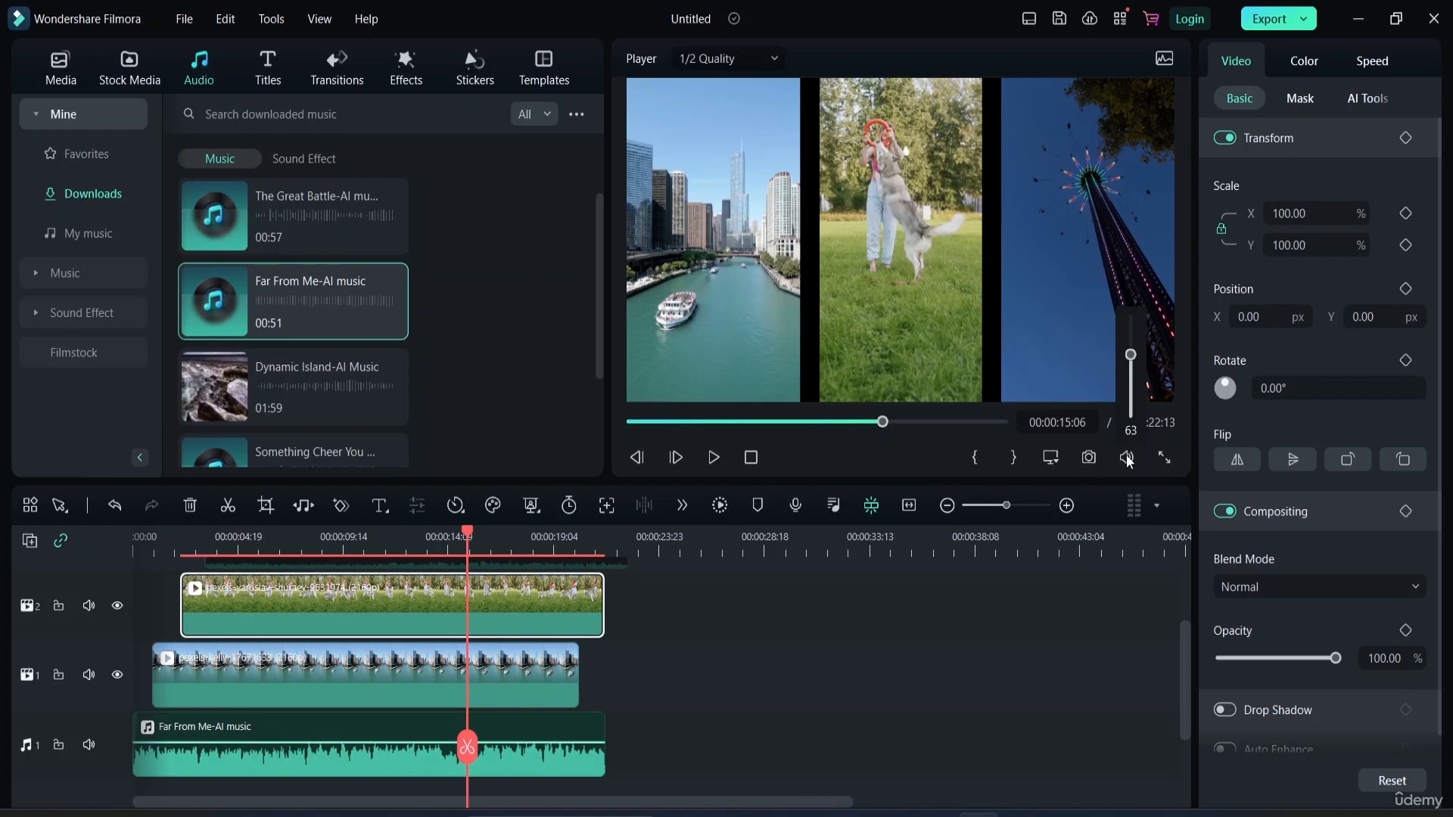
left_click(712, 458)
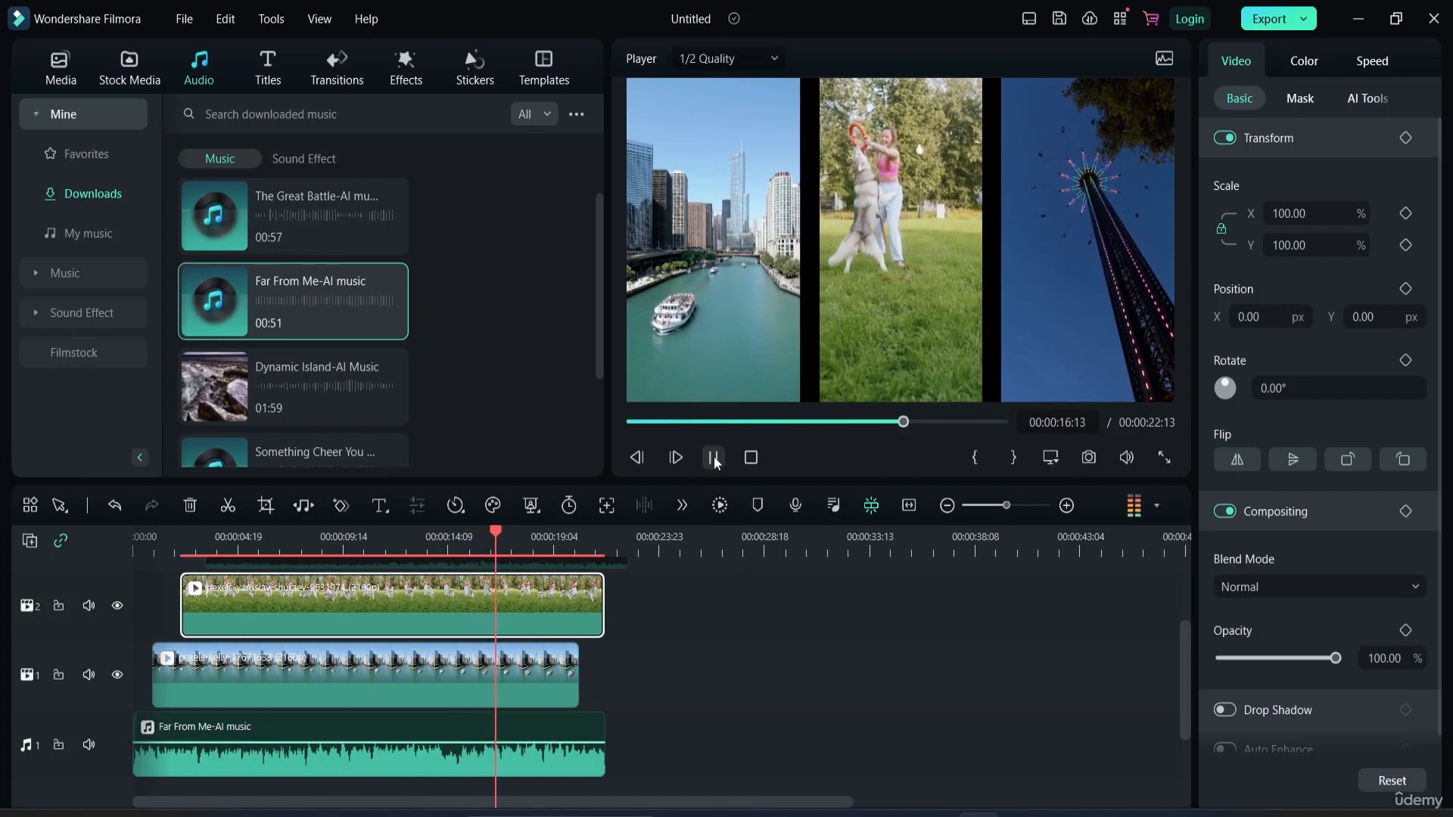
key("space")
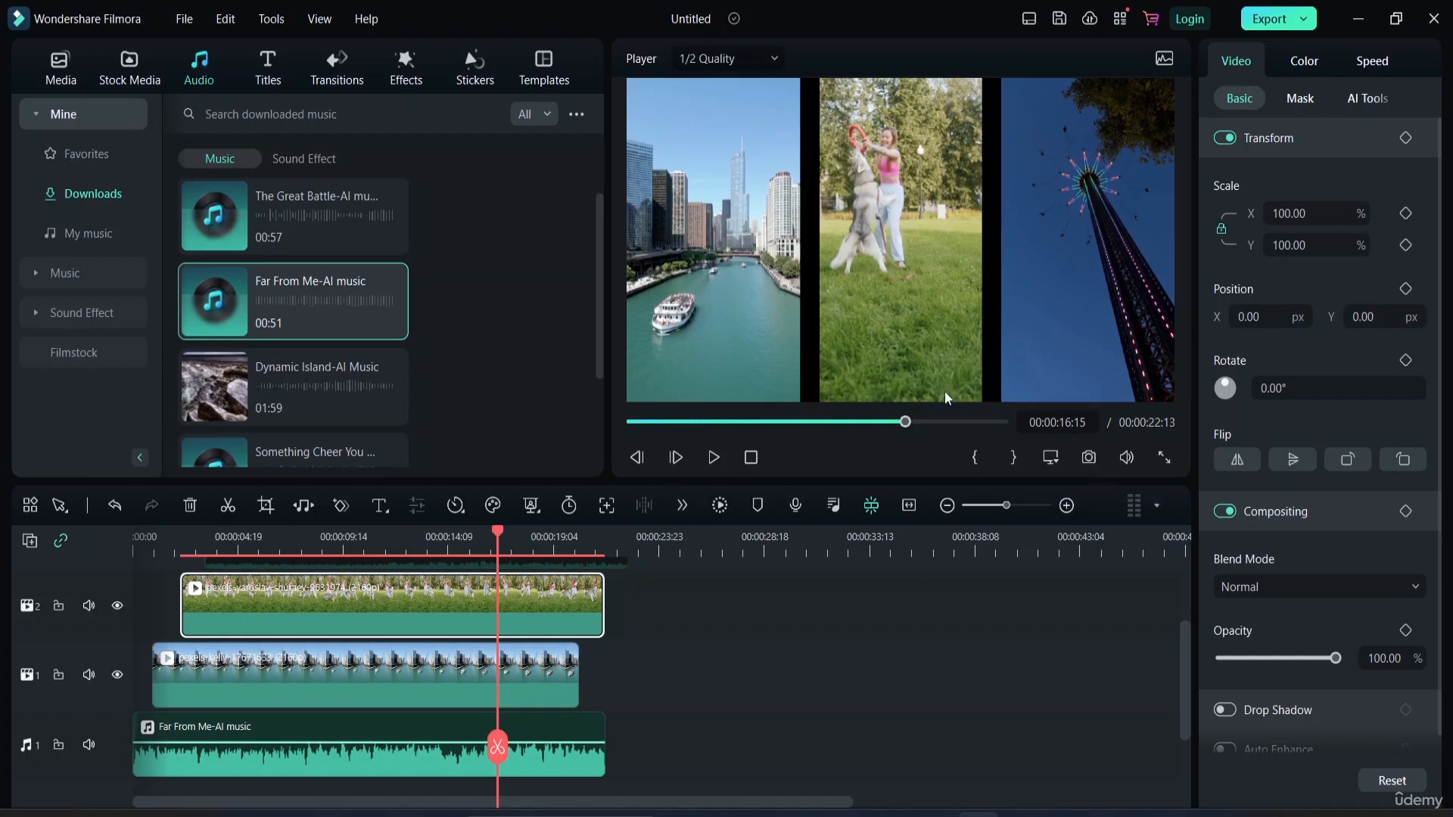
- Start a snapshot of the current frame in JPG format, with the Downloads folder as the save location
left_click(1089, 463)
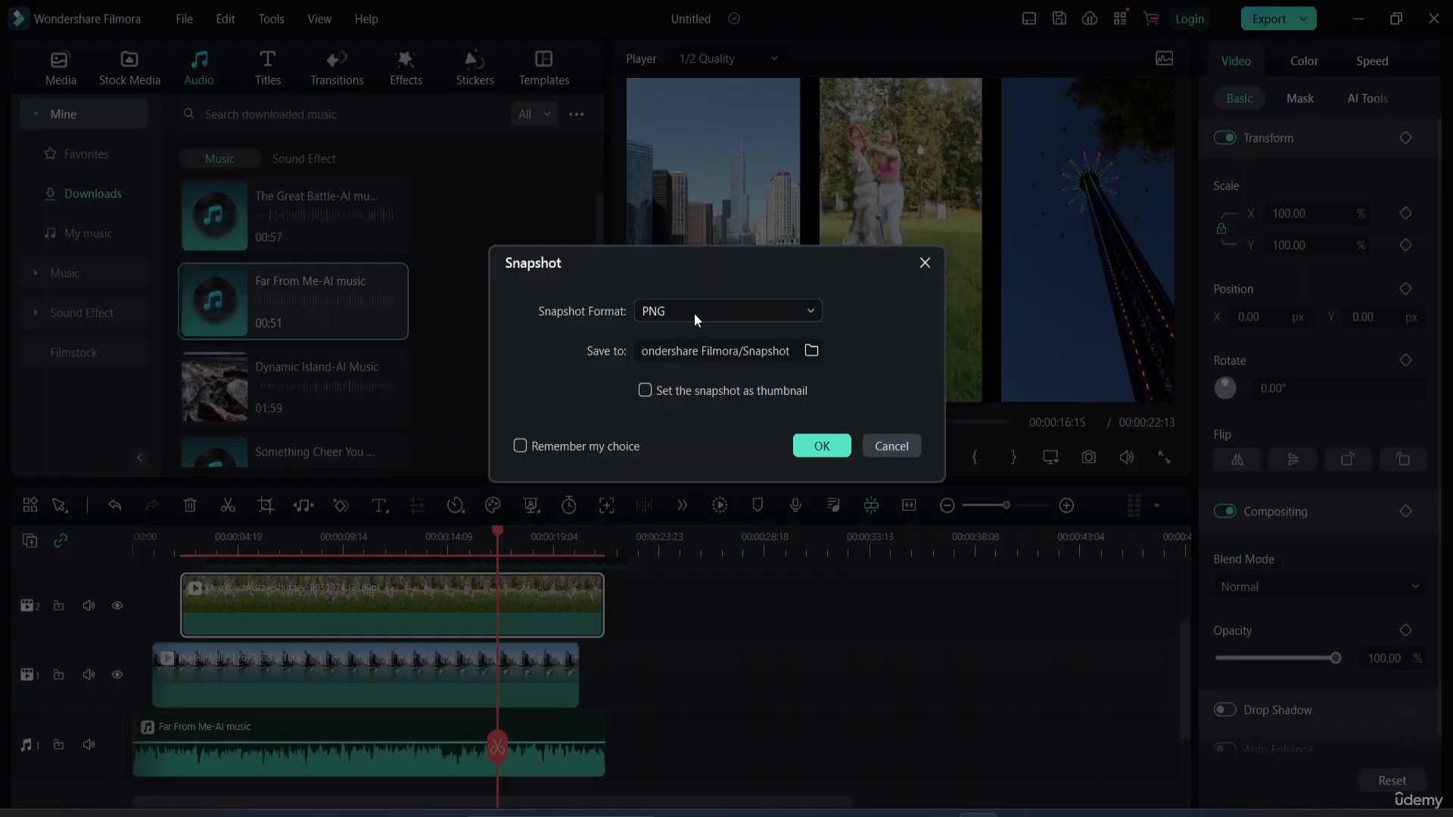
left_click(733, 316)
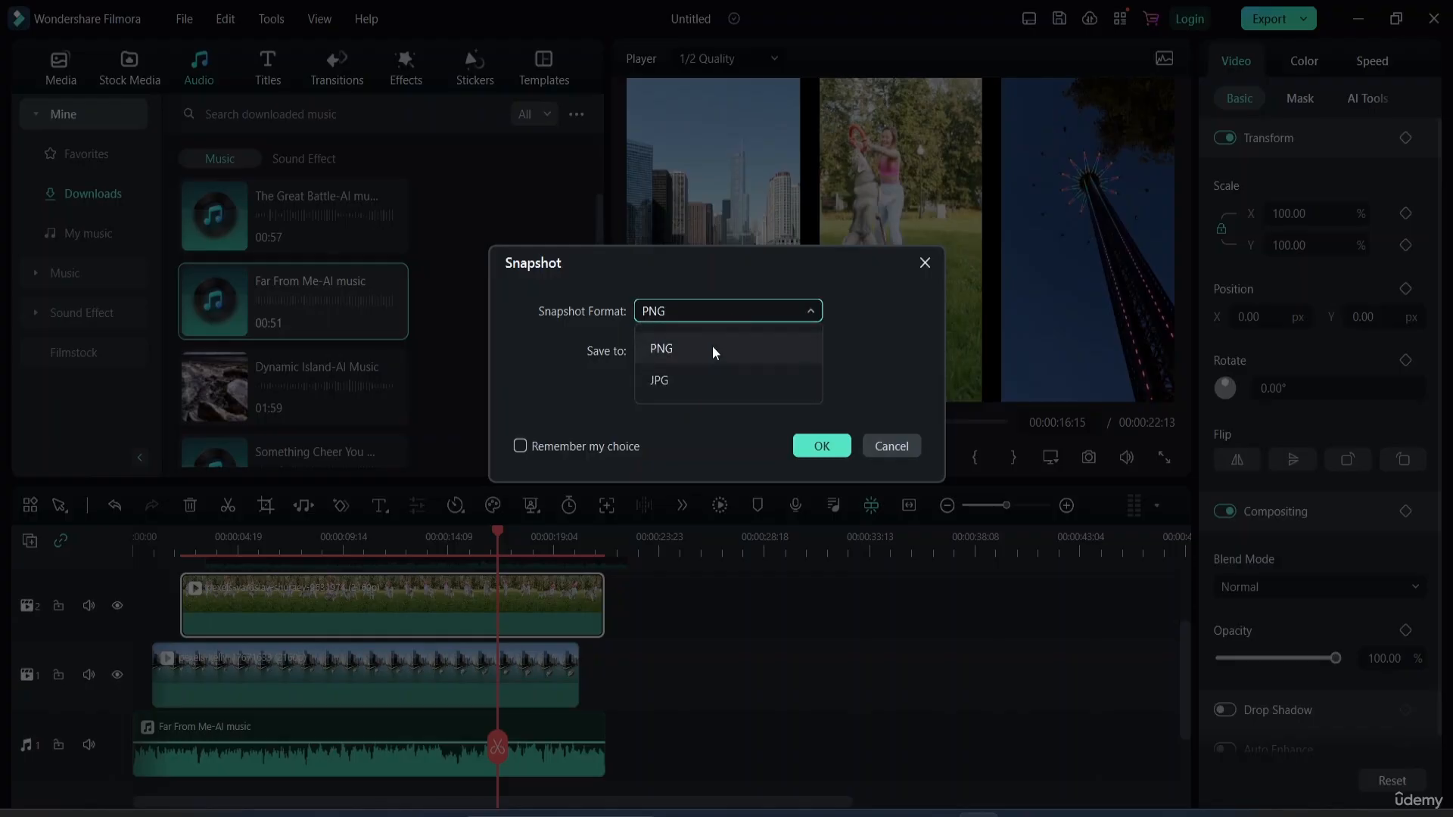
left_click(723, 378)
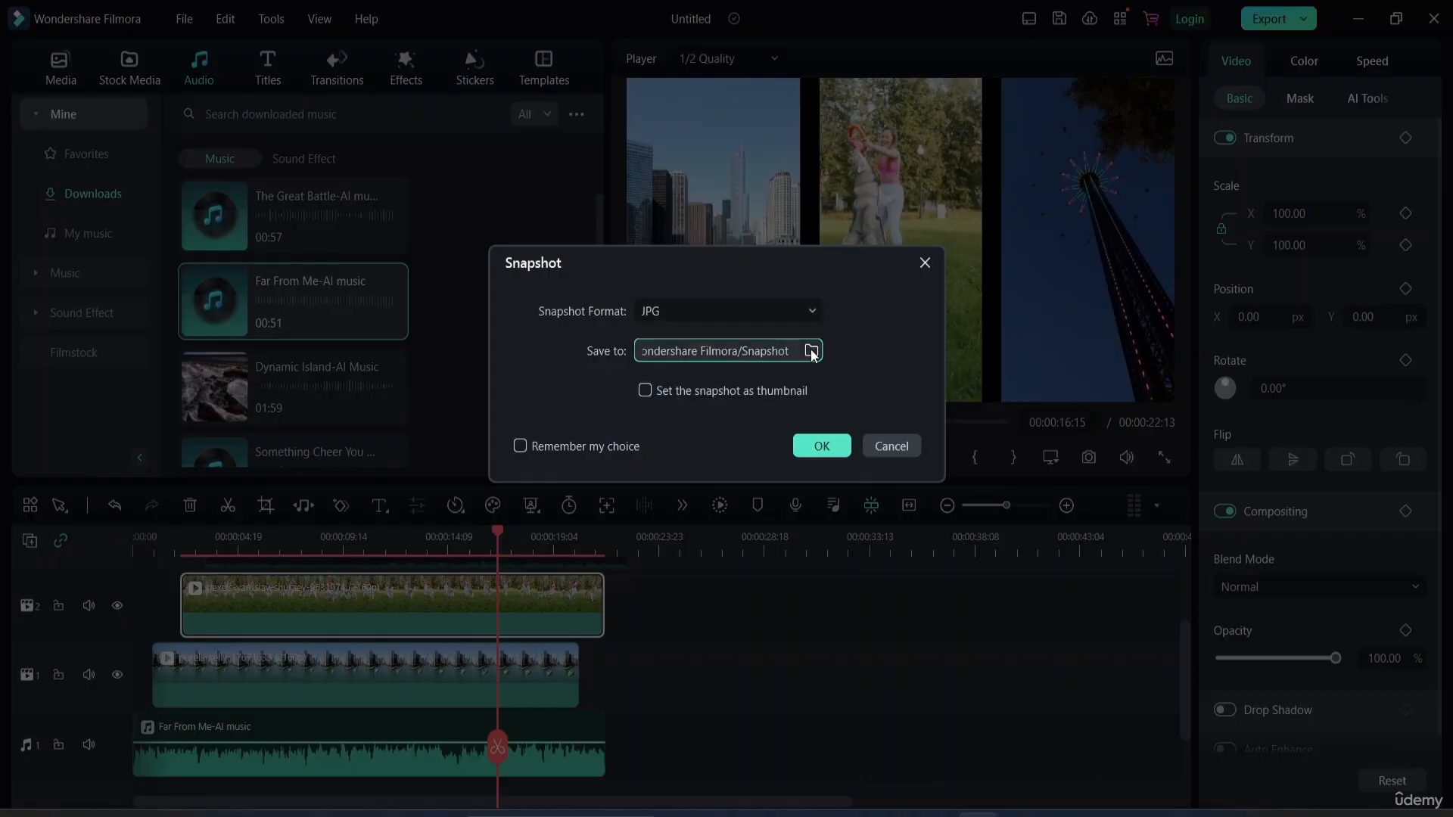
left_click(811, 351)
scroll(617, 431, "down", 2)
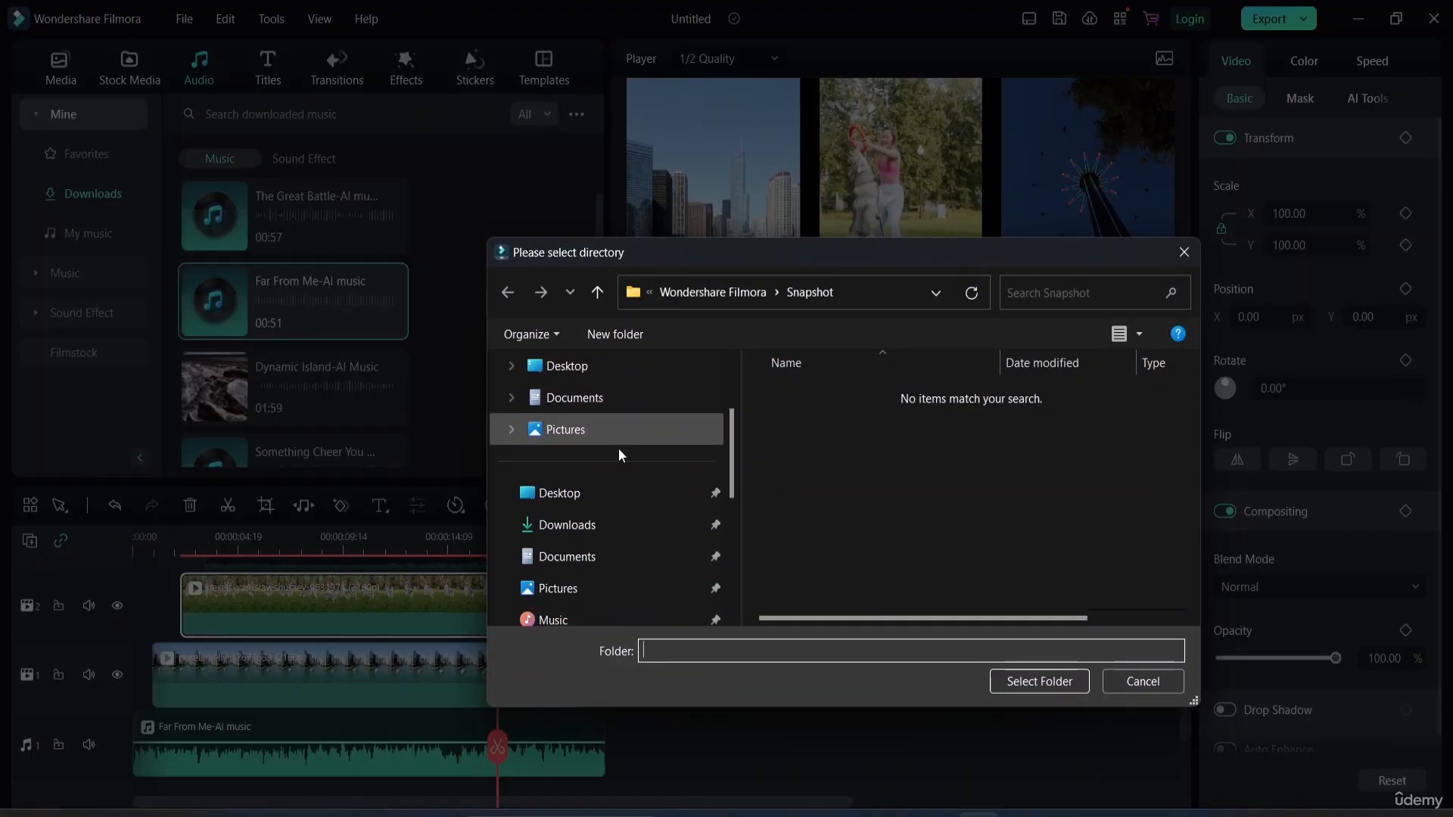
left_click(610, 531)
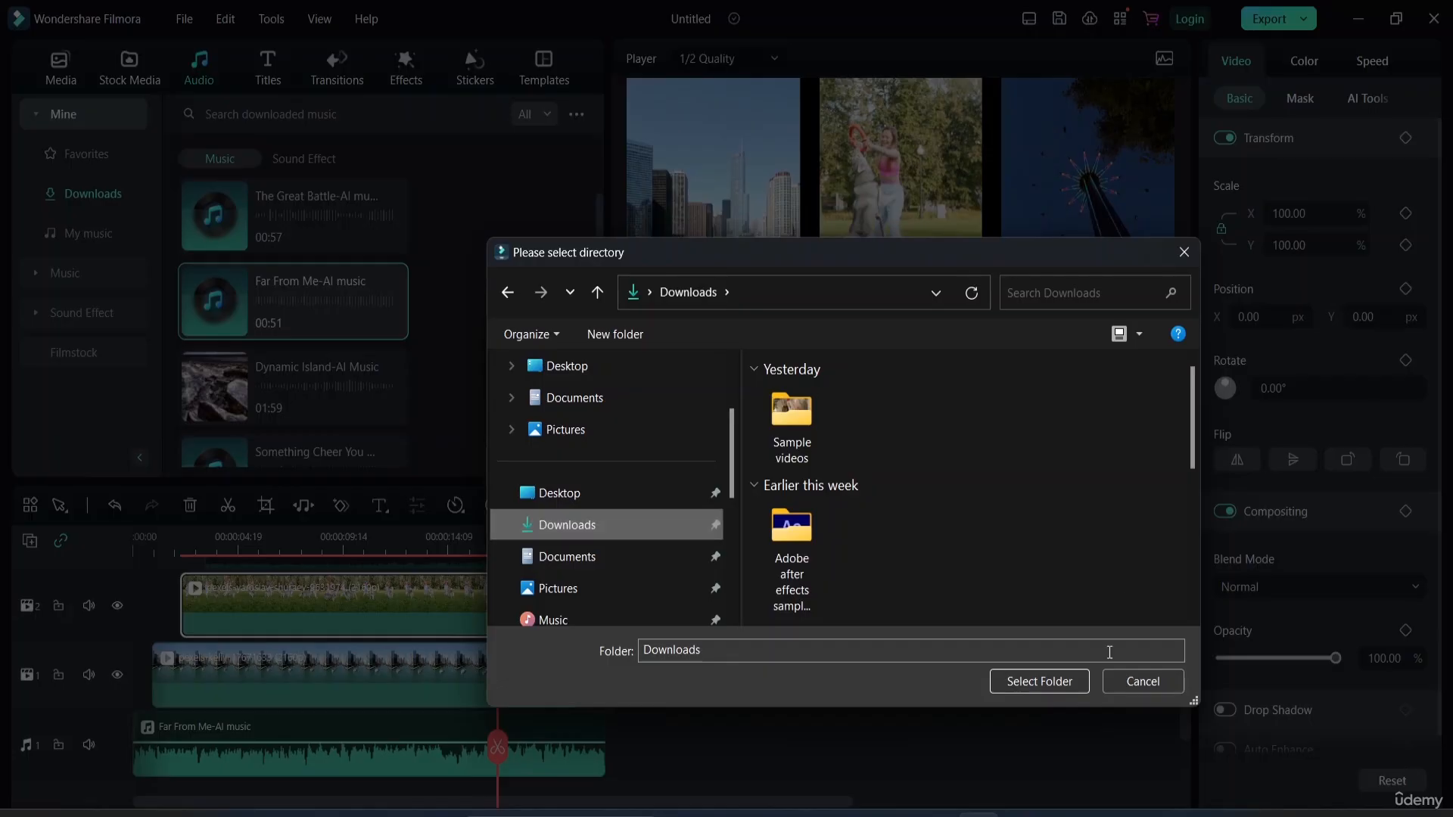
left_click(1044, 681)
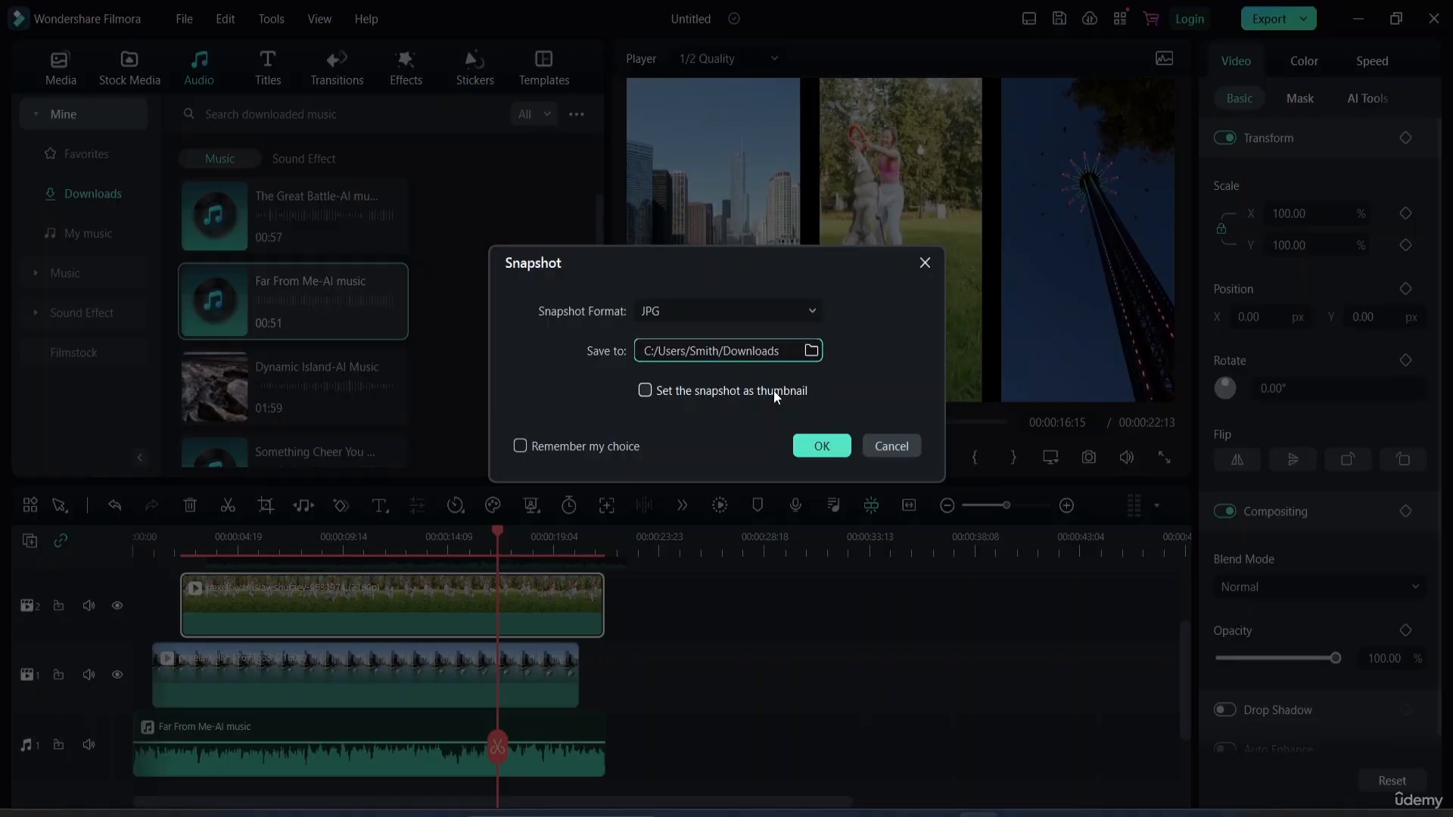
- Set the snapshot as the project thumbnail, remember these choices and save the snapshot
left_click(644, 390)
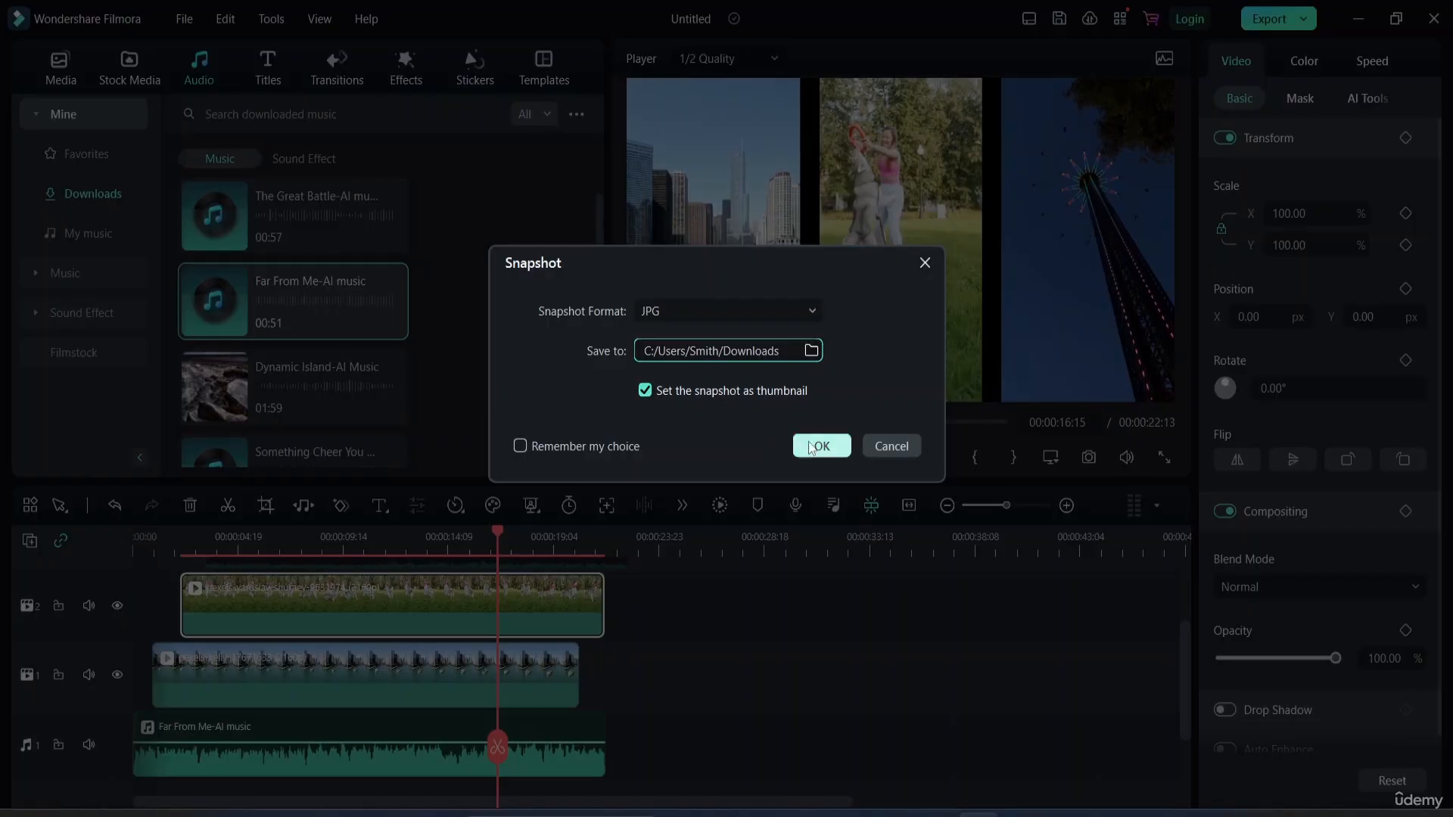
left_click(520, 446)
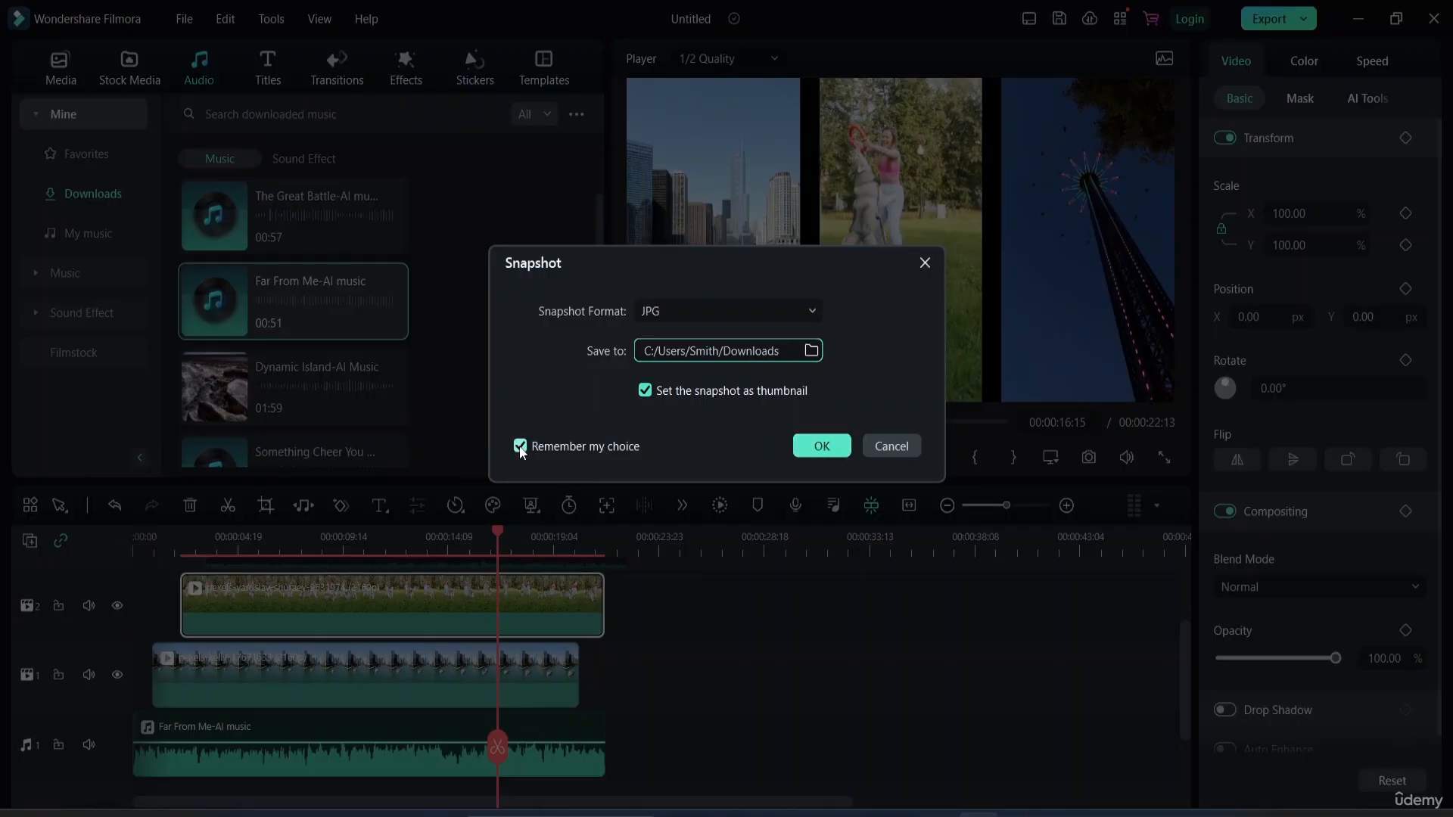
left_click(834, 451)
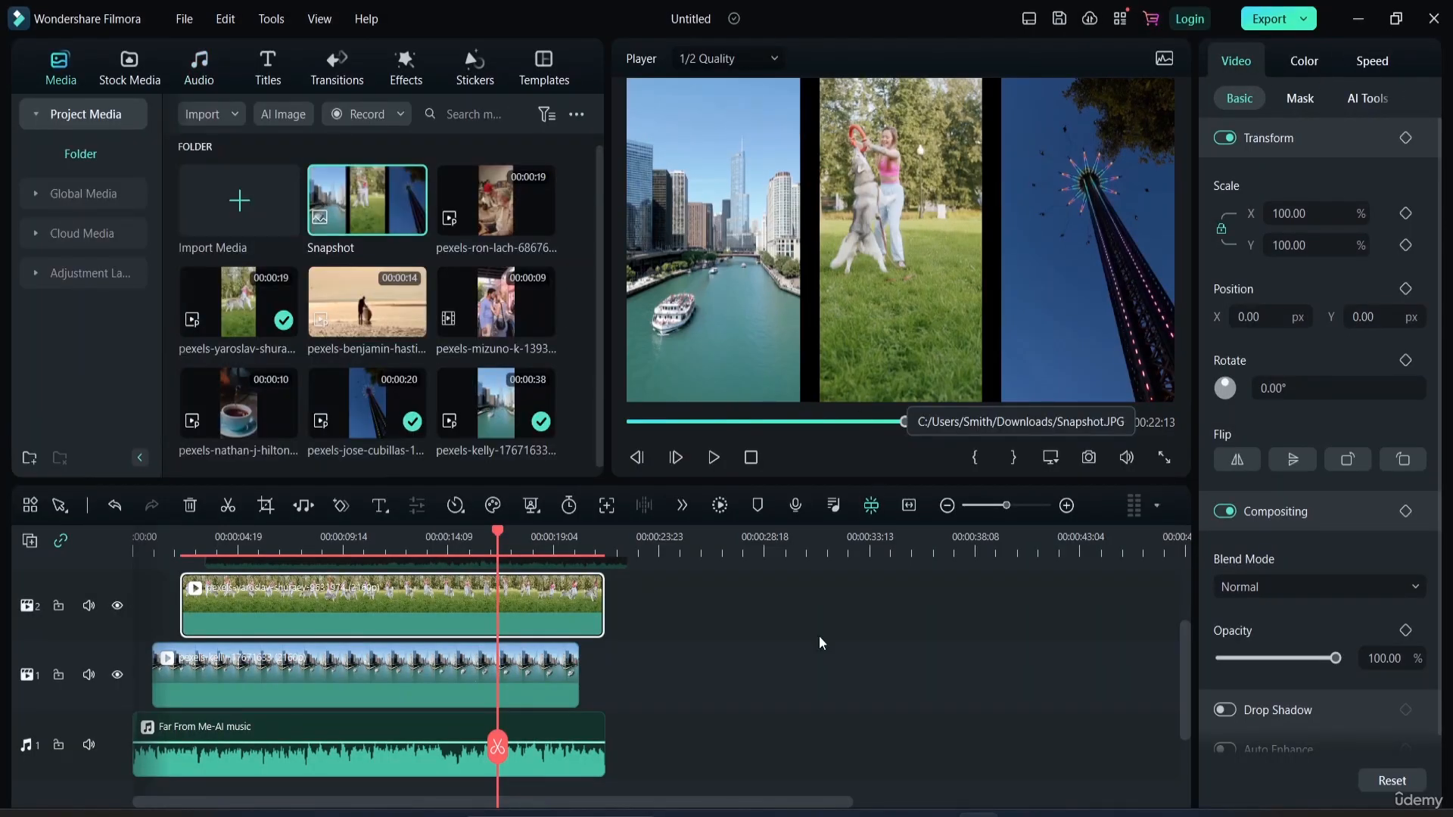
- Show the project info and inspect the thumbnail's editing options and local image source, closing them without changes
left_click(780, 669)
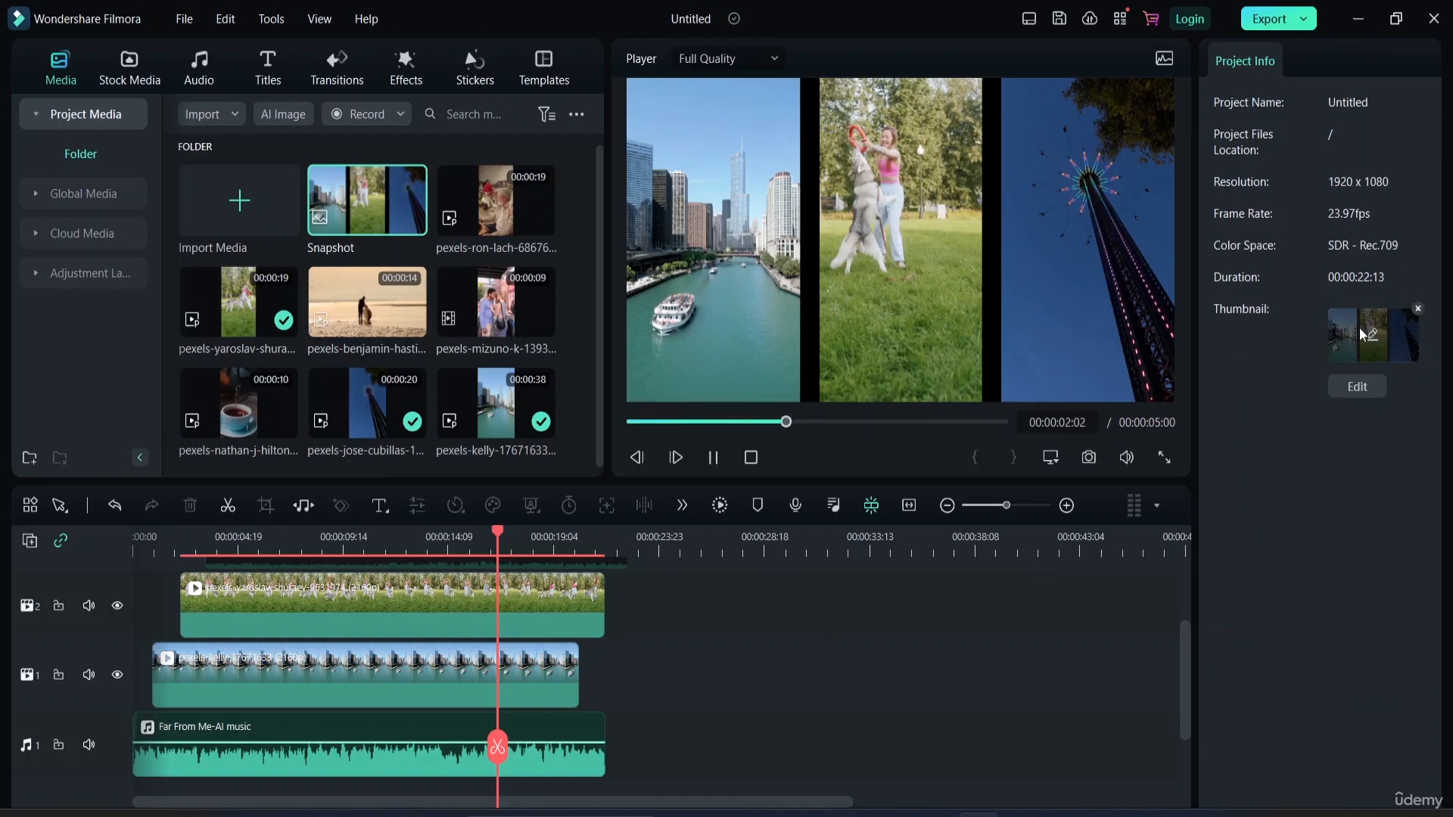
key("space")
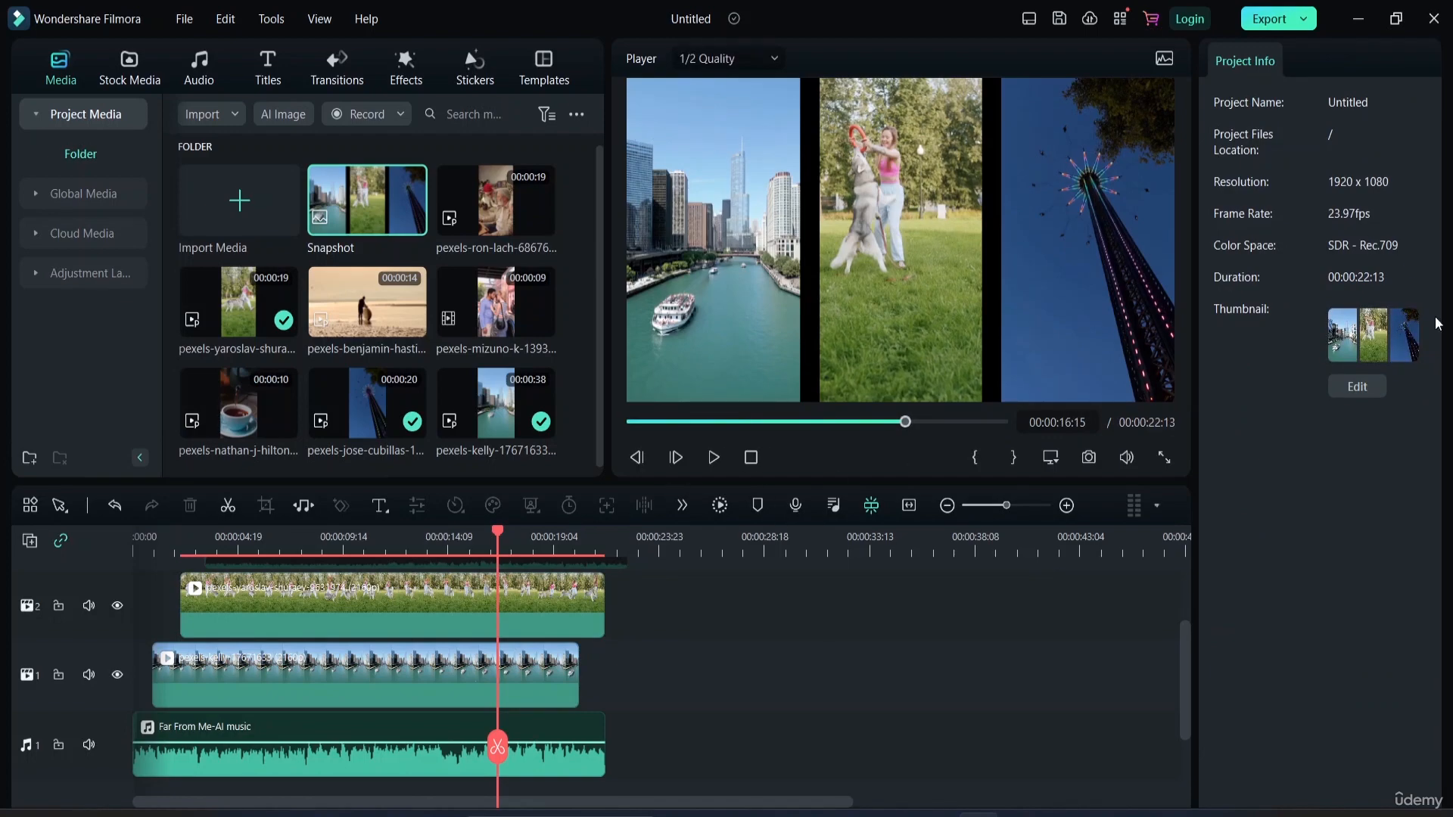
left_click(1360, 386)
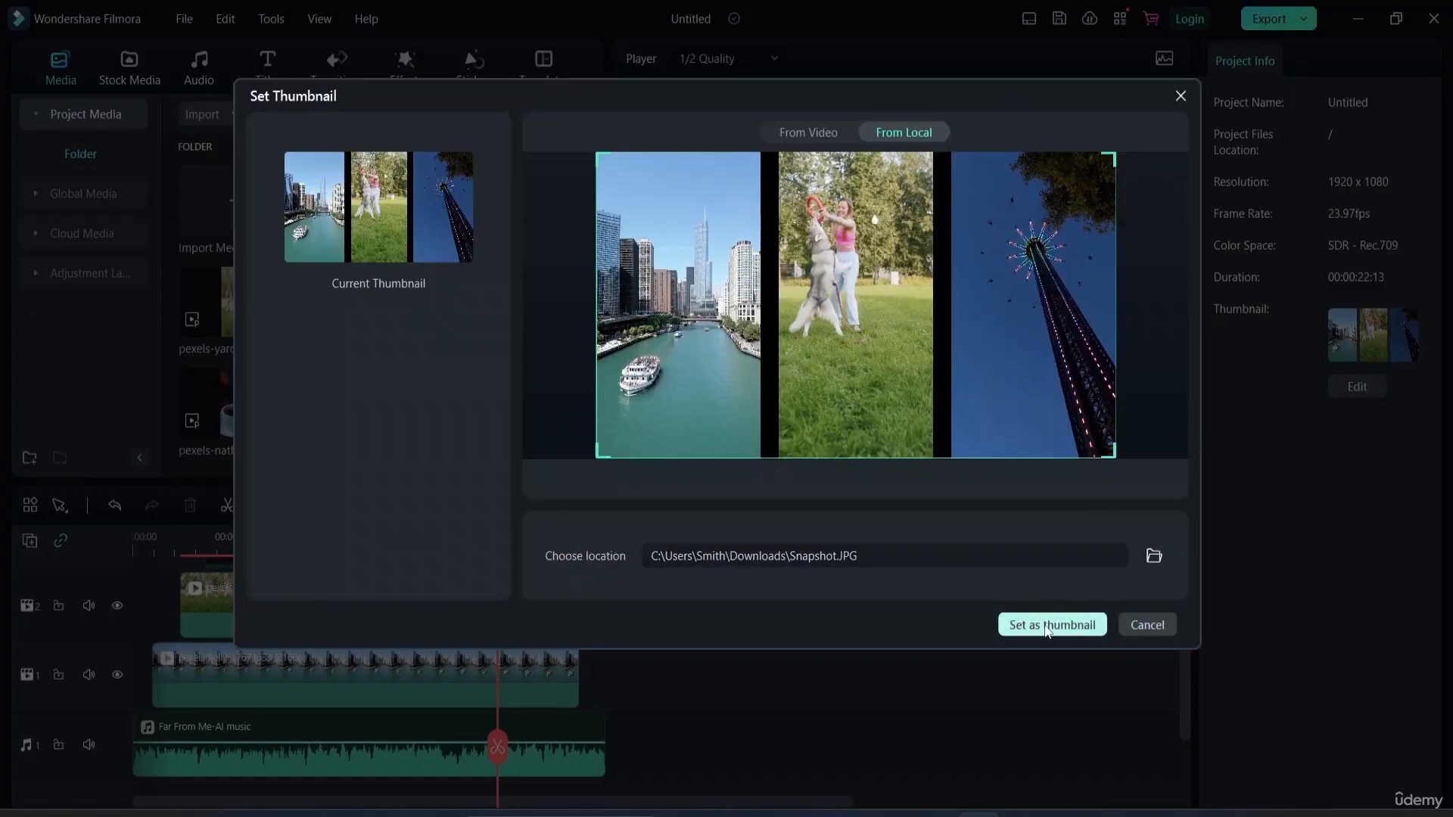
left_click(1154, 556)
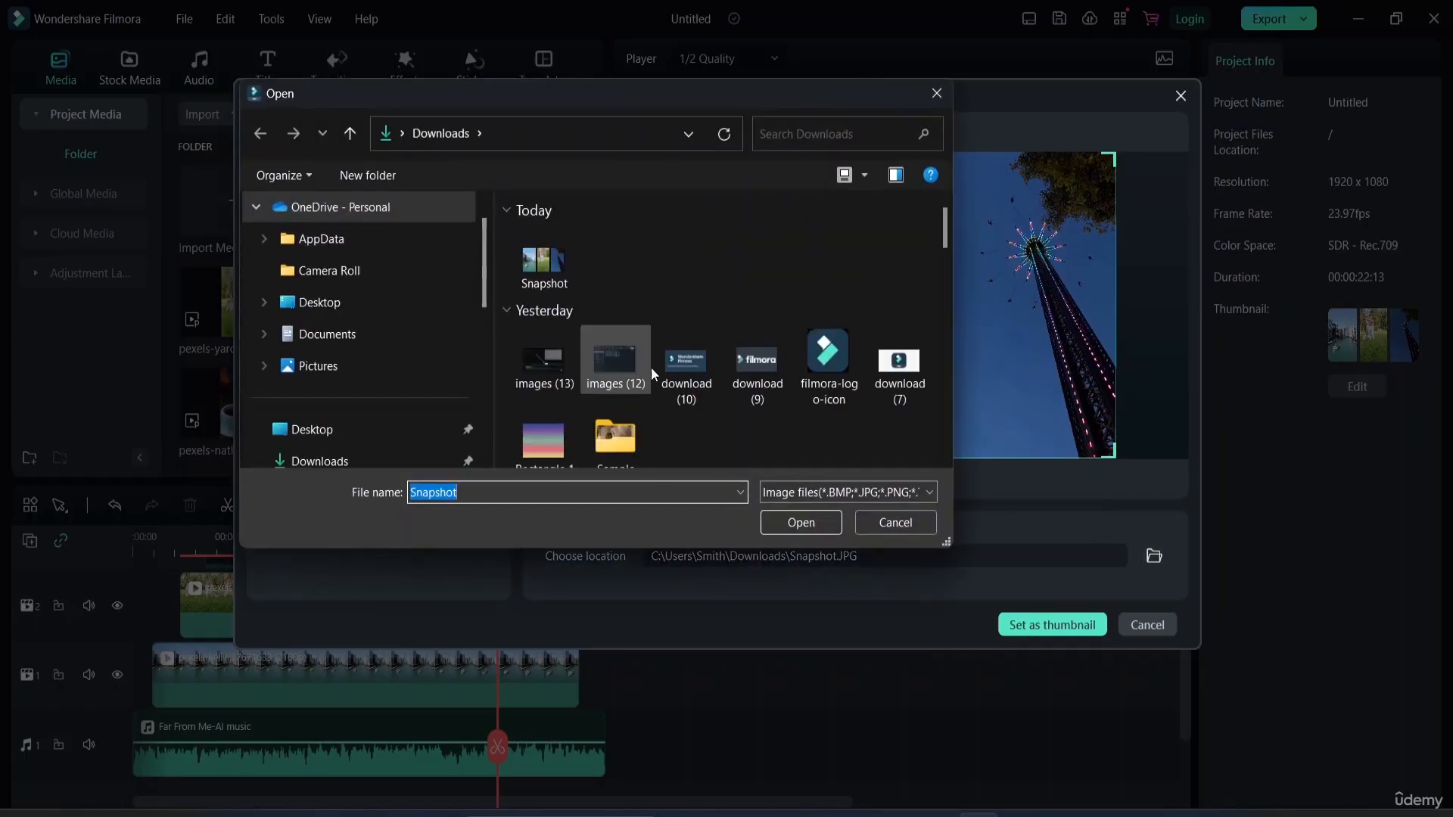
left_click(936, 93)
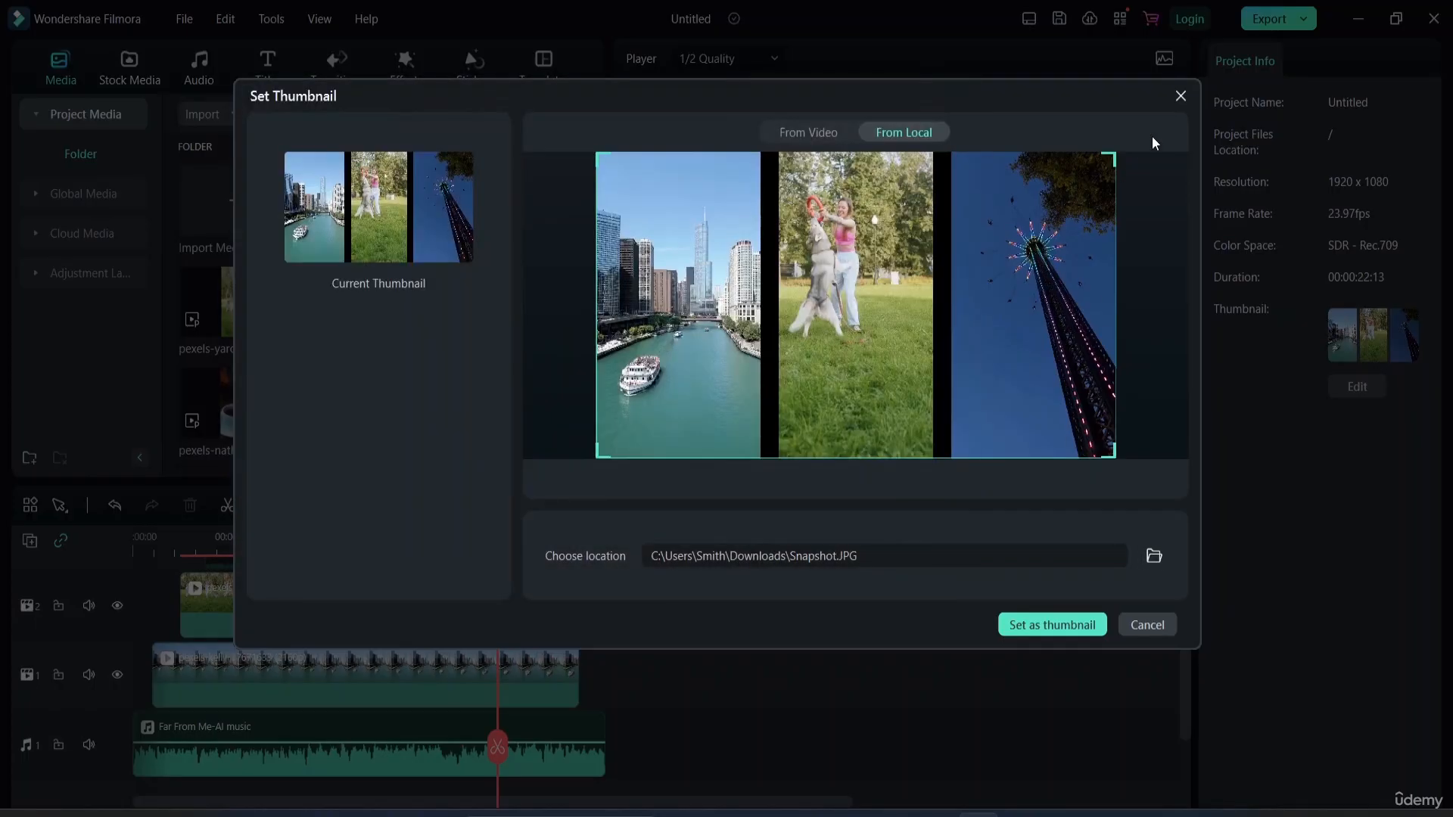
left_click(1181, 95)
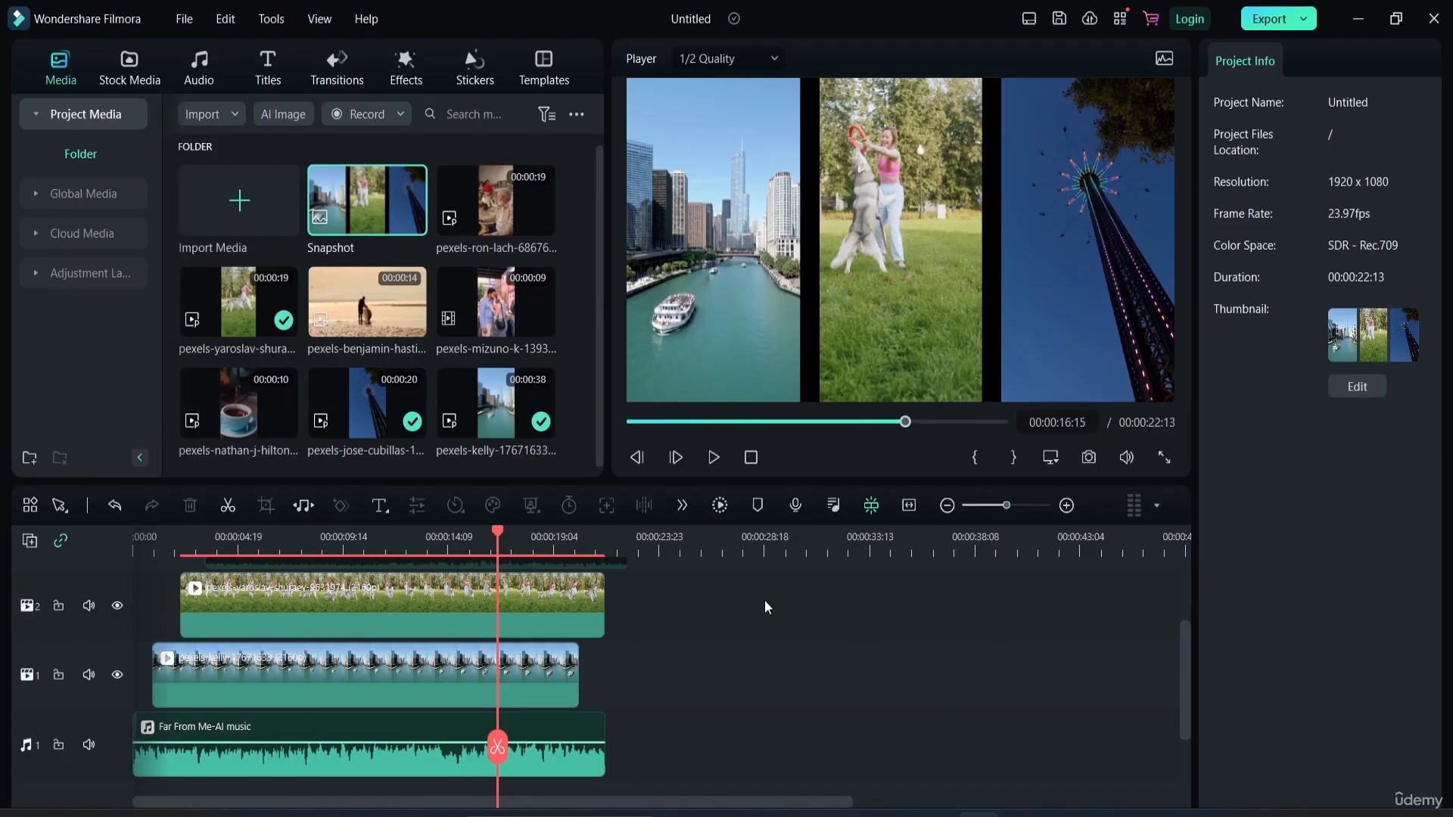
- Preview the frame at 10% and 400% player zoom and return the zoom level to Fit
left_click(1055, 462)
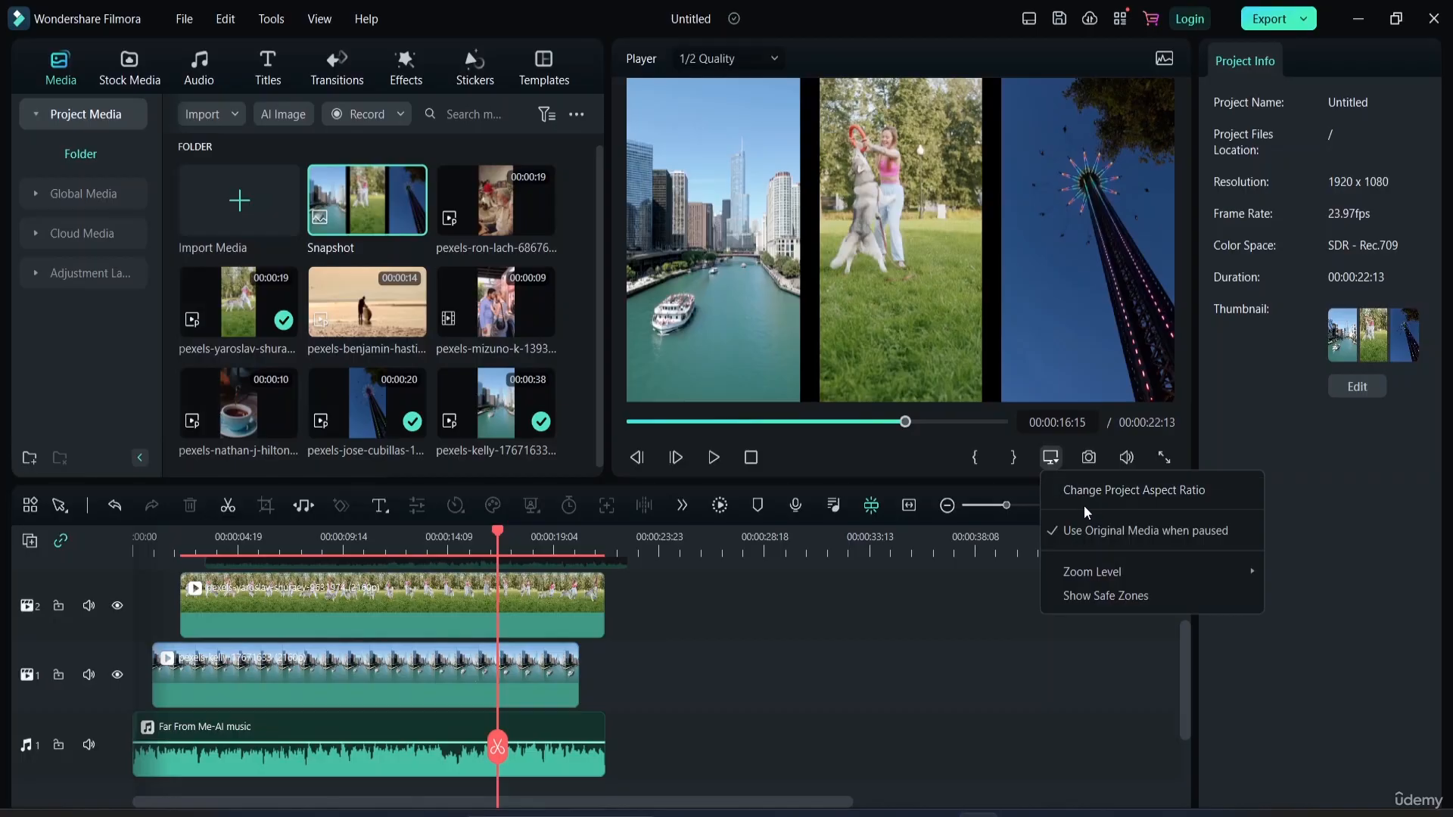
mouse_move(1104, 573)
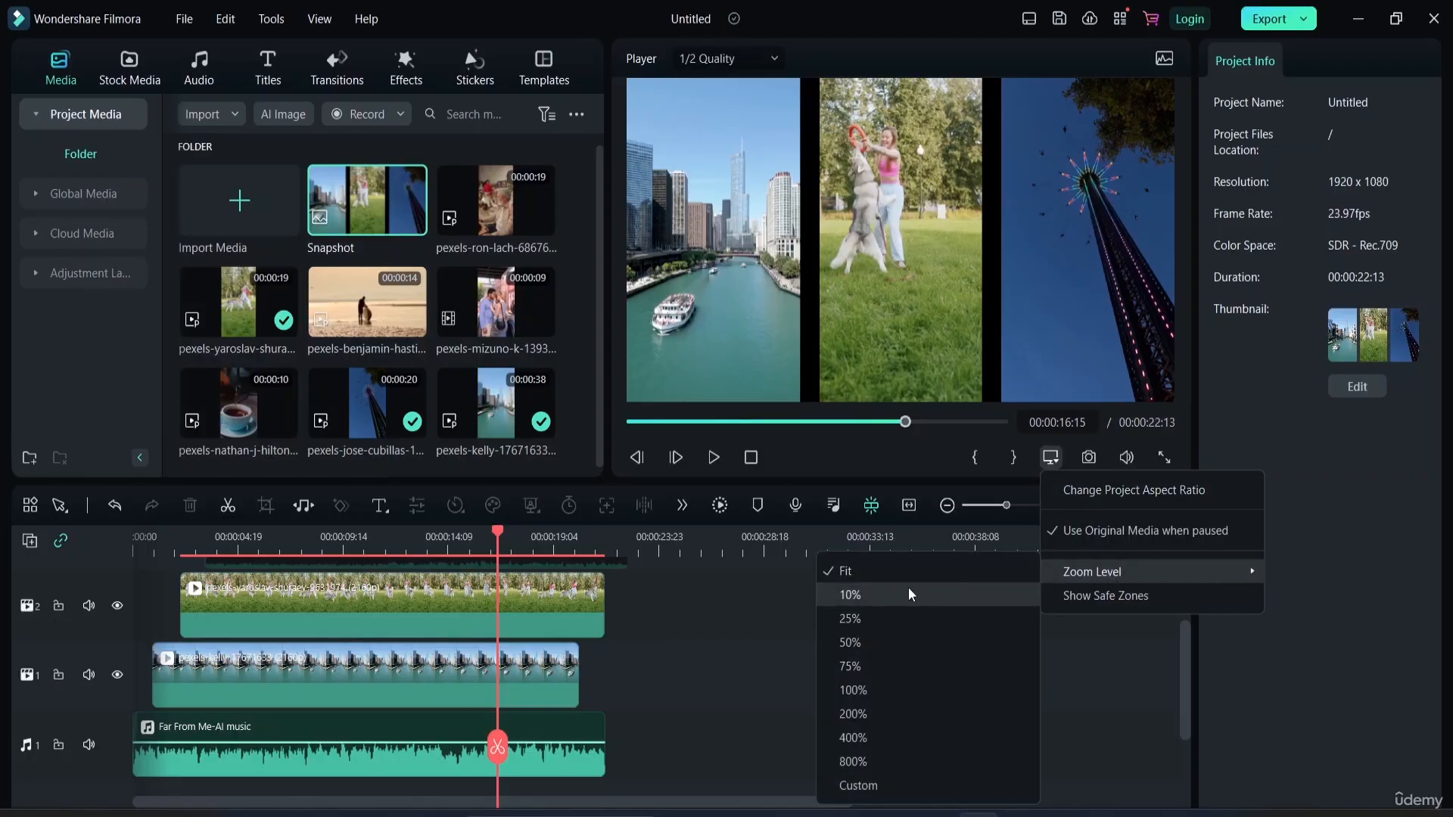
left_click(908, 595)
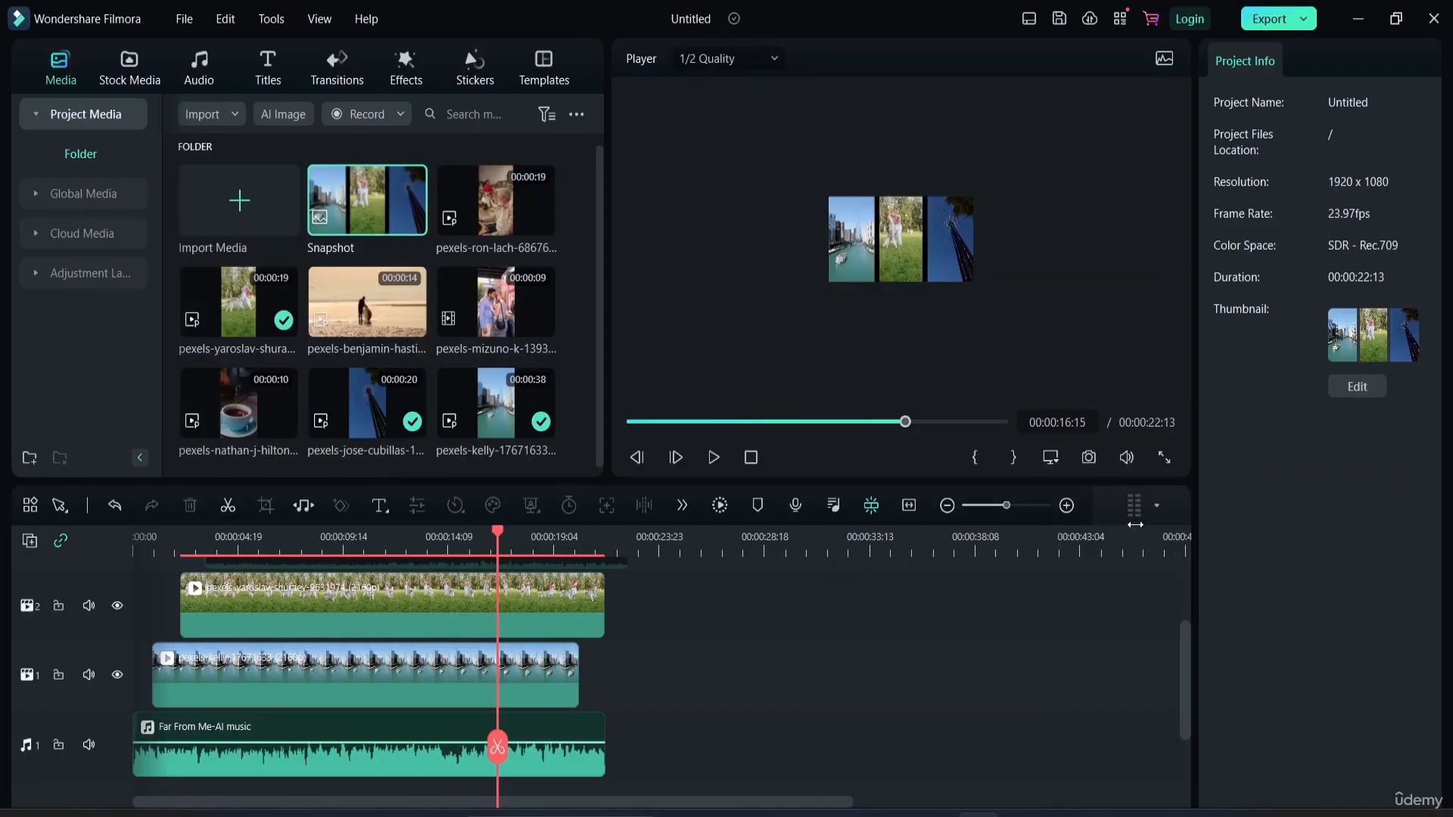
left_click(1050, 456)
mouse_move(1091, 578)
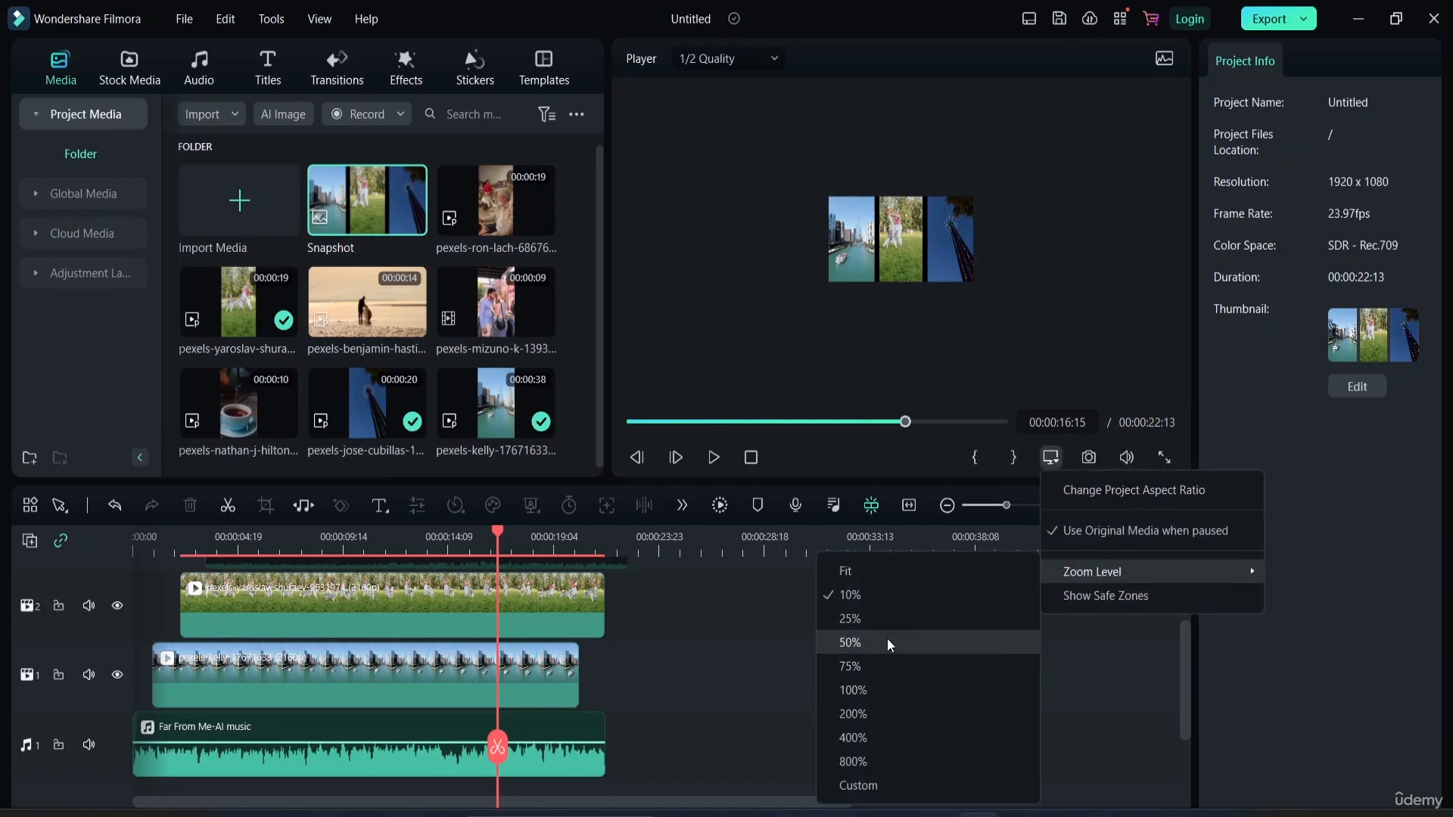
left_click(893, 734)
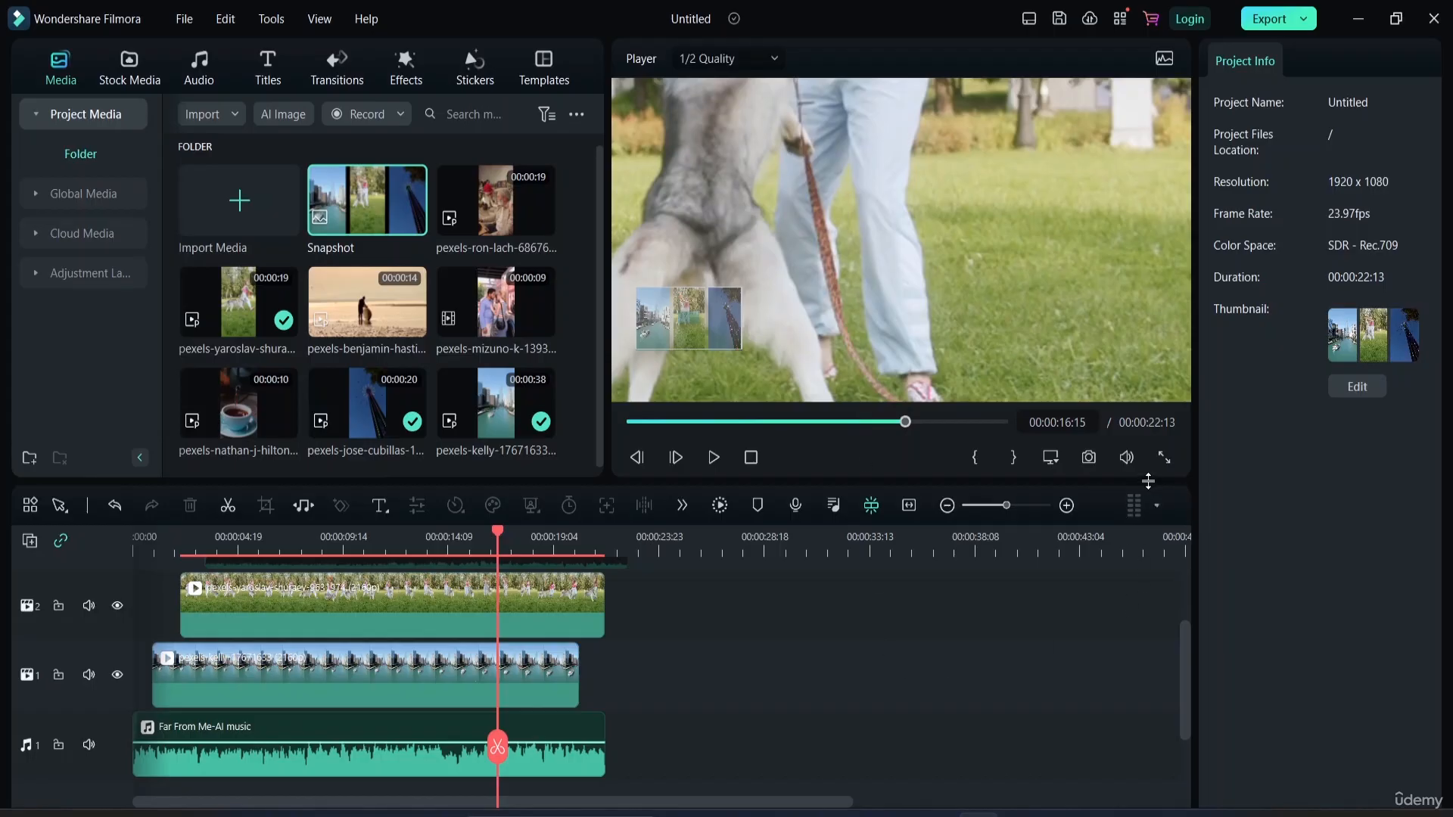
left_click(1048, 460)
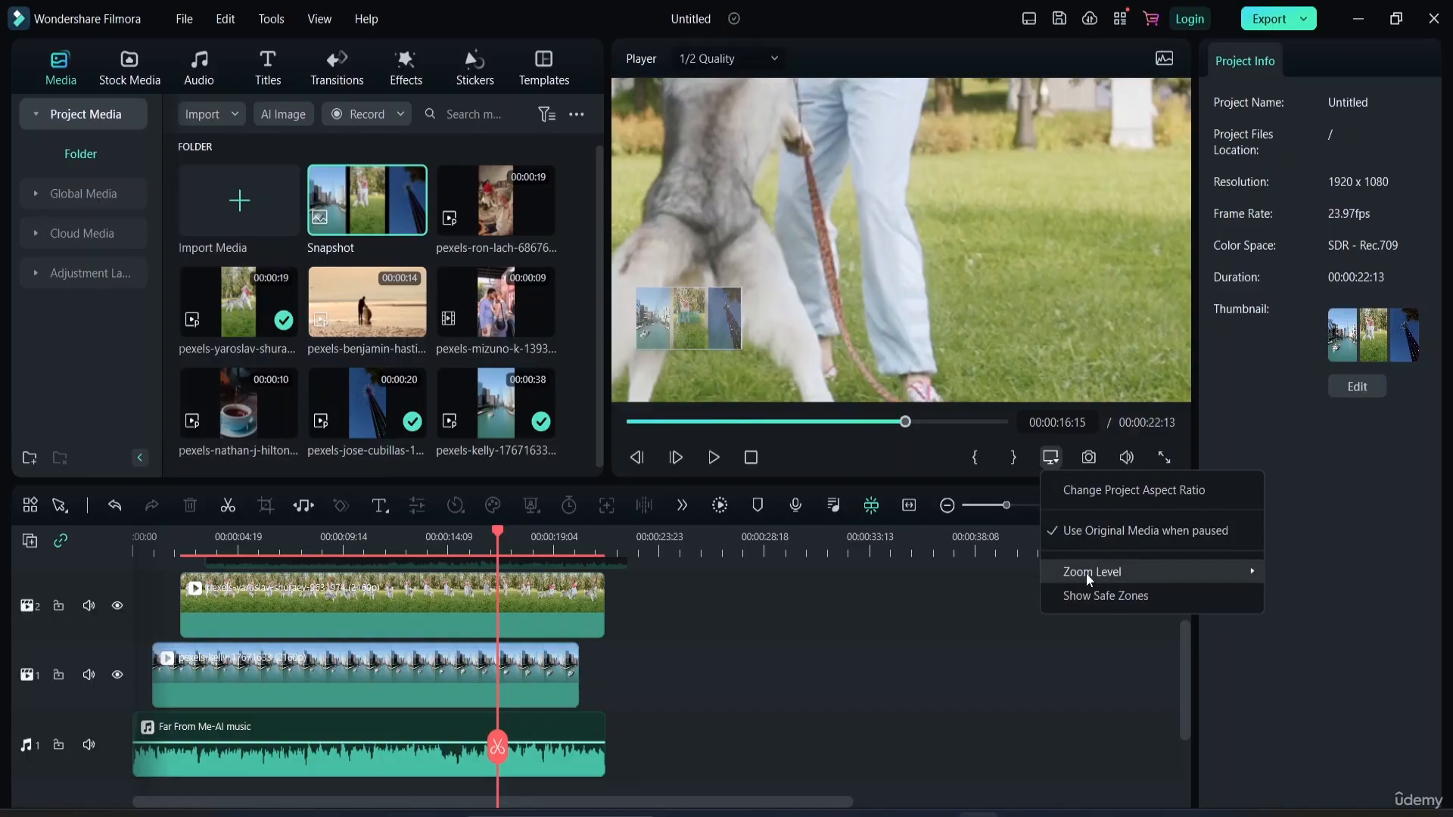
mouse_move(1088, 575)
left_click(916, 574)
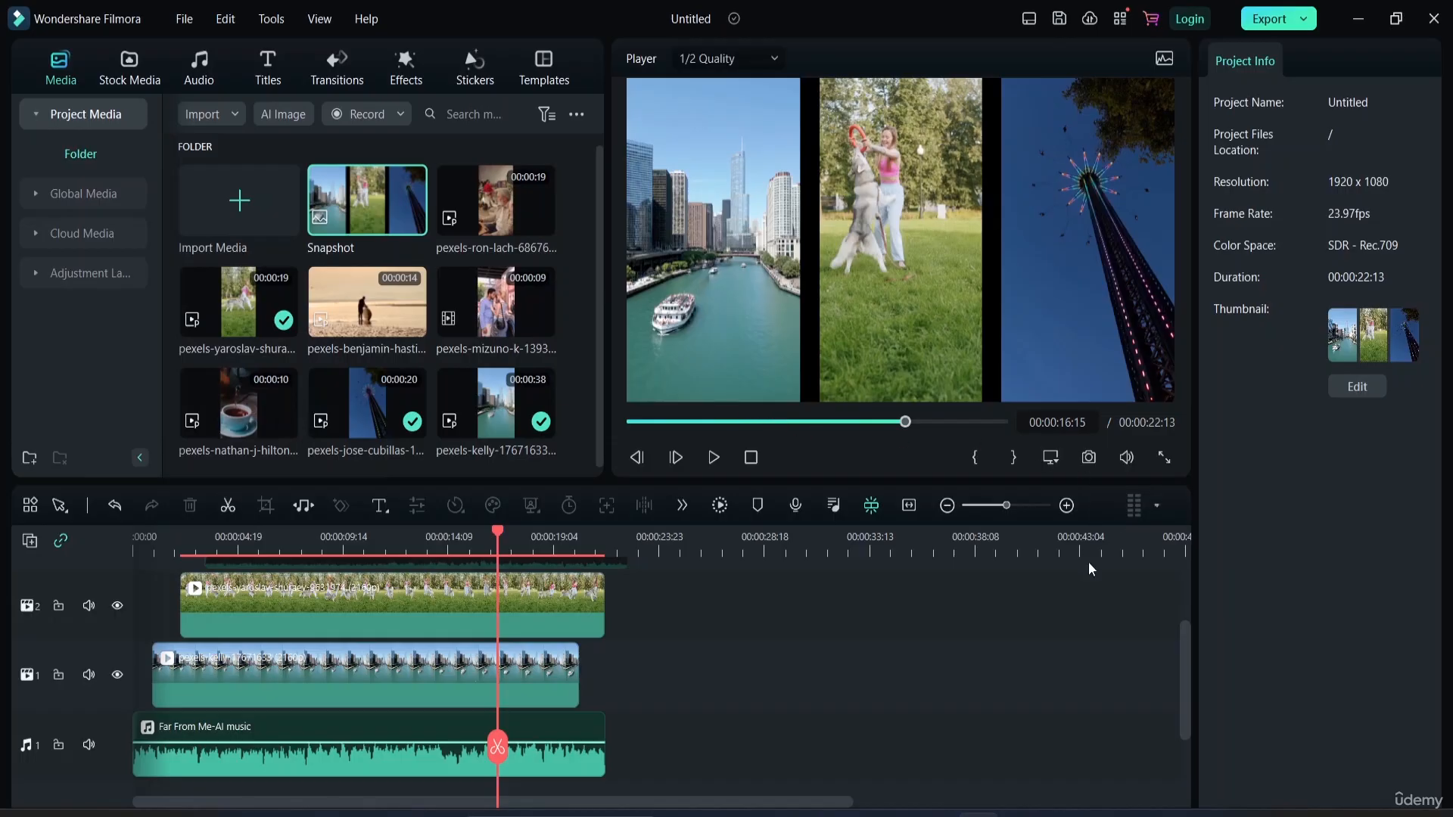
- Play the sequence briefly from 00:00:16:15 and advance it frame by frame to just past 00:00:18:15
left_click(714, 456)
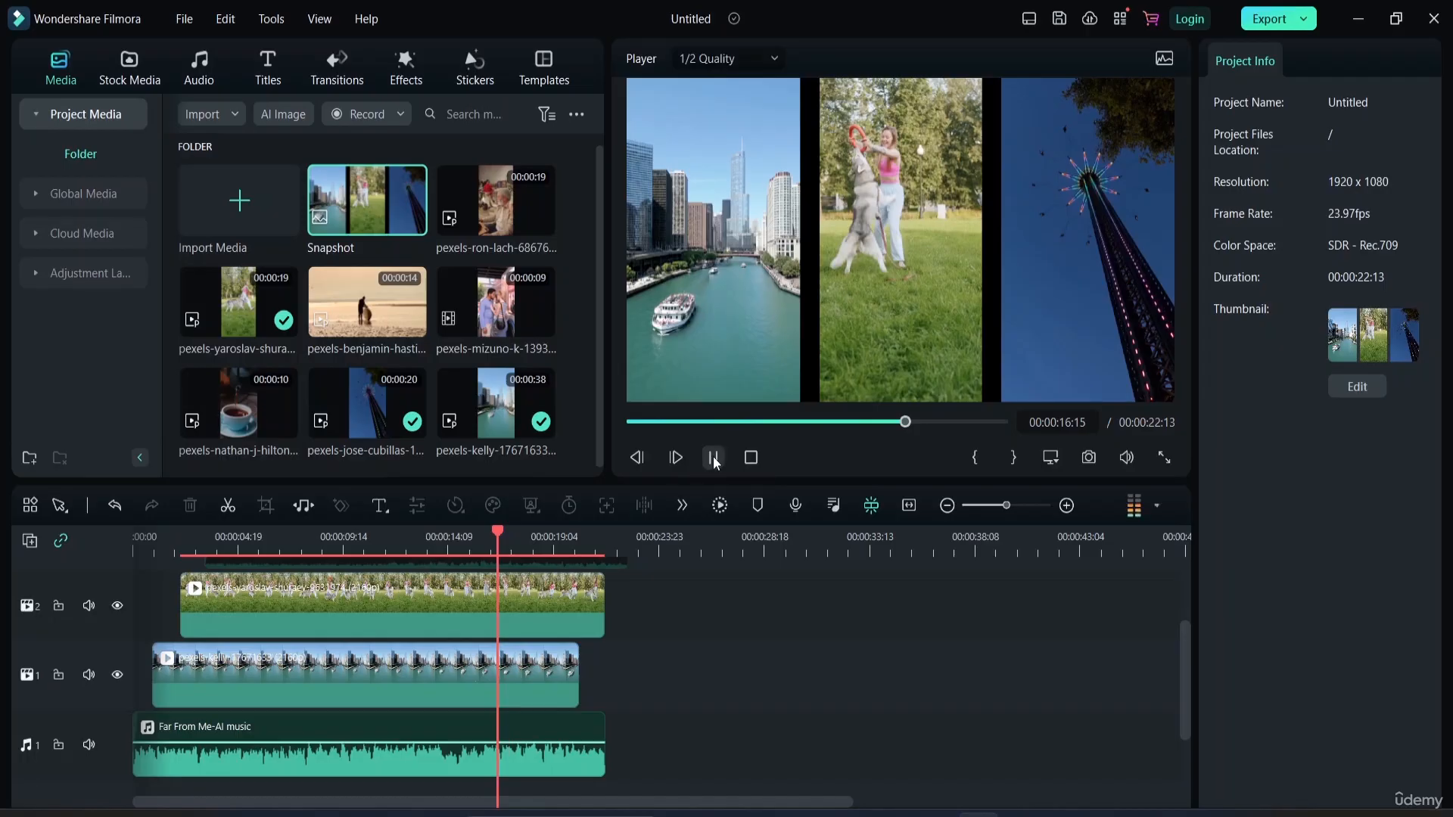
left_click(676, 458)
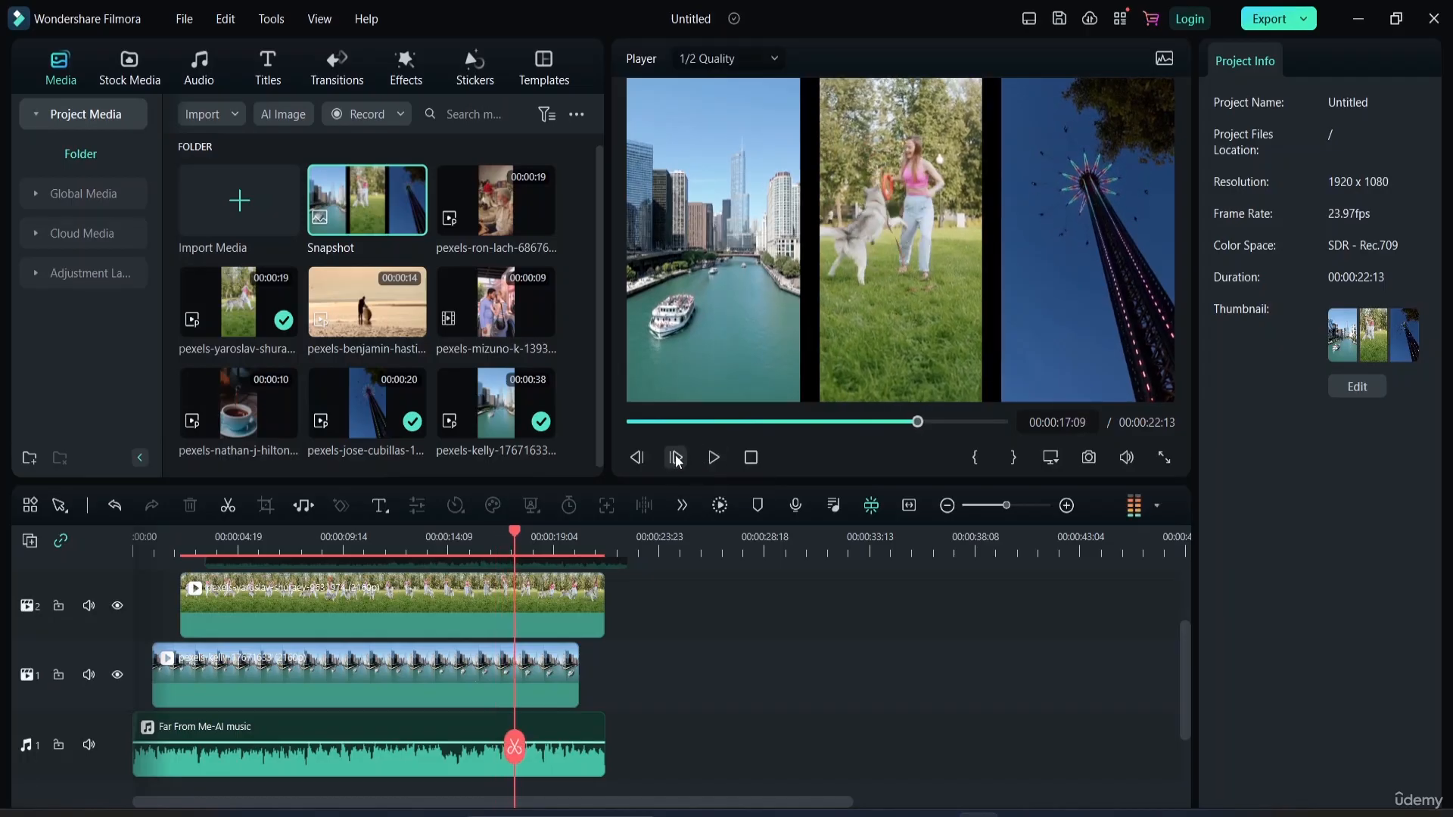
left_click(675, 458)
left_click(676, 458)
left_click(676, 457)
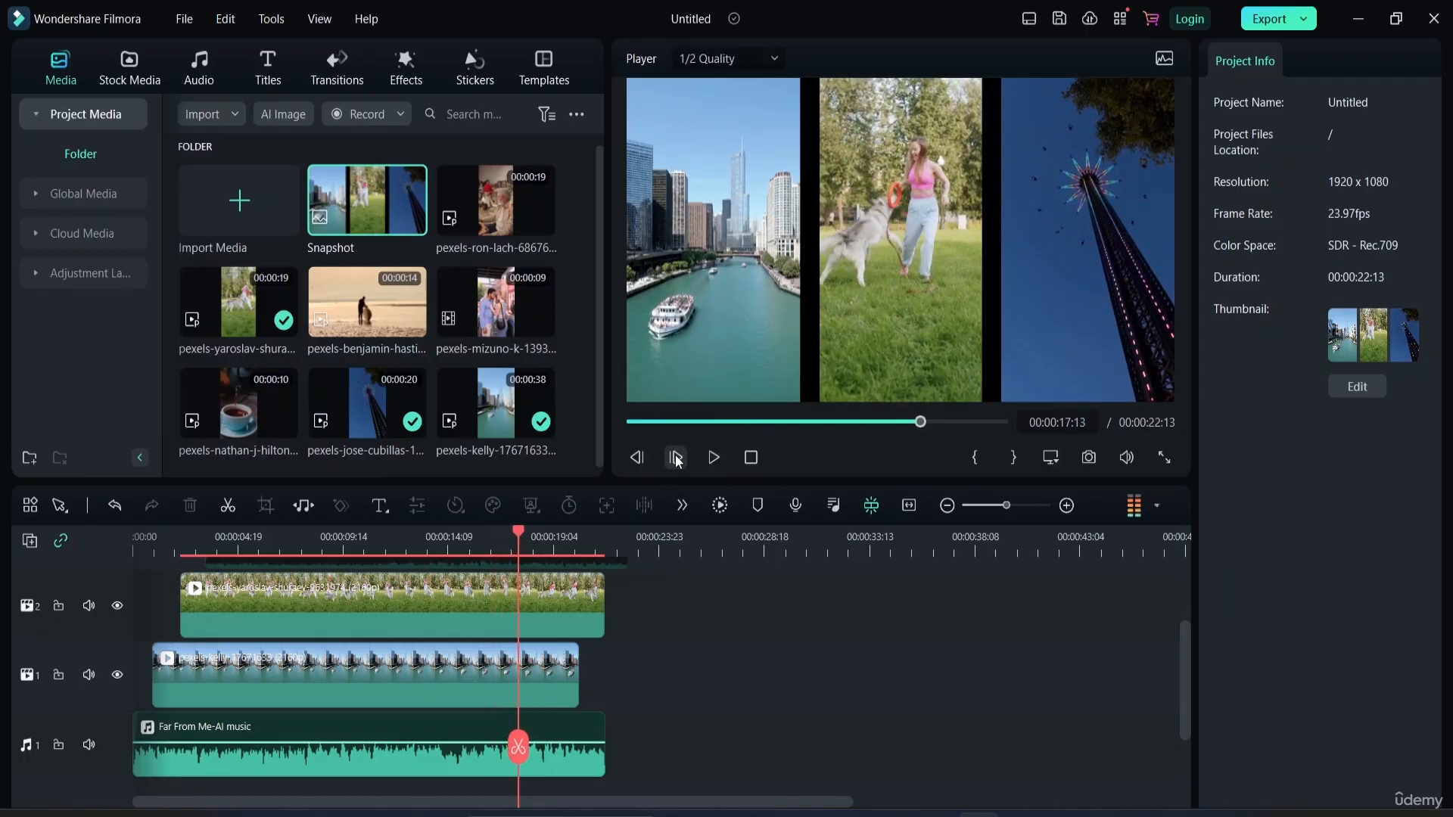
left_click(676, 458)
left_click(676, 458)
left_click(676, 458)
left_click(675, 458)
left_click(675, 457)
left_click(676, 457)
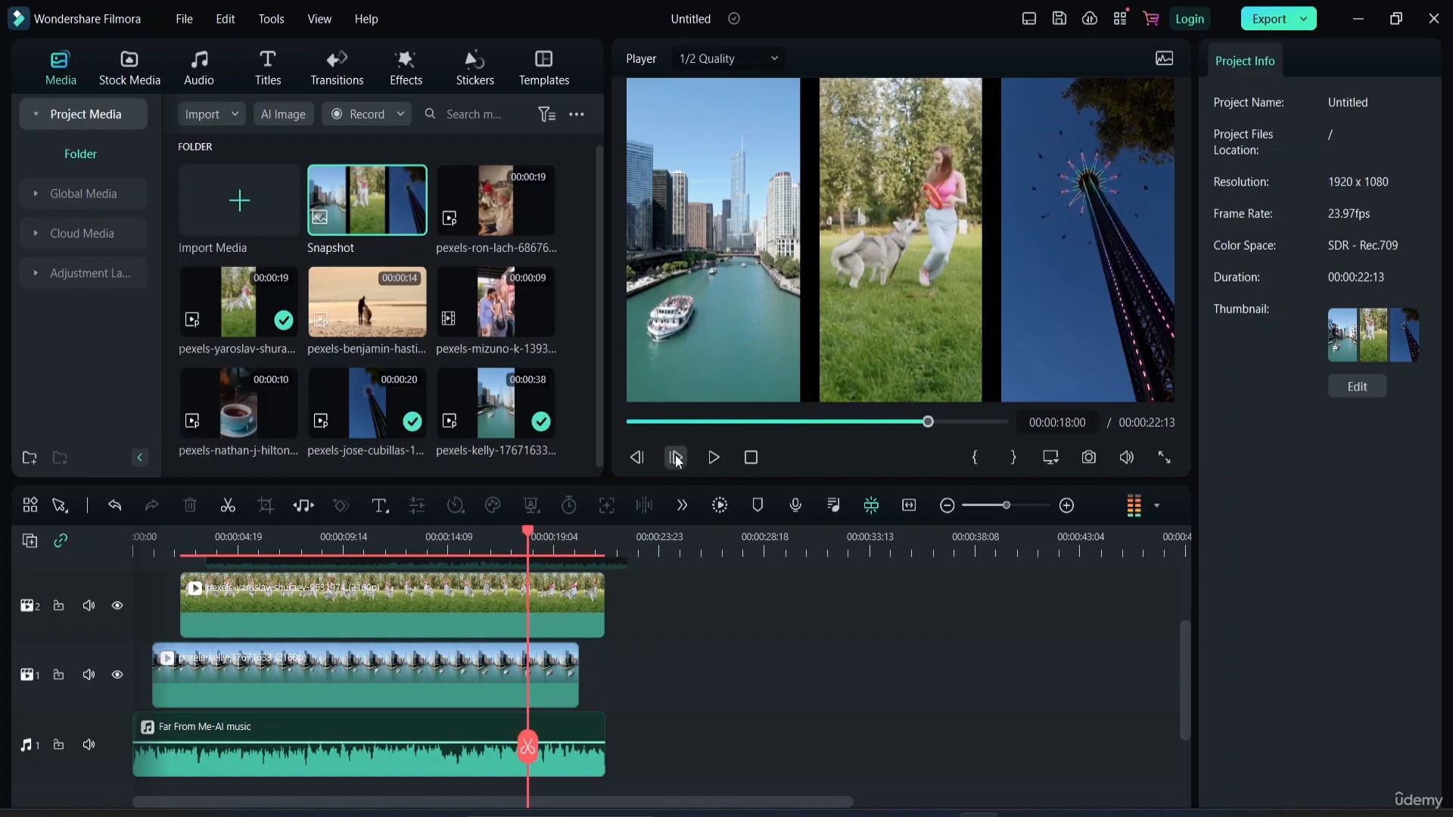
left_click(675, 458)
left_click(676, 458)
left_click(676, 458)
left_click(675, 457)
left_click(676, 458)
left_click(676, 458)
left_click(676, 458)
left_click(675, 458)
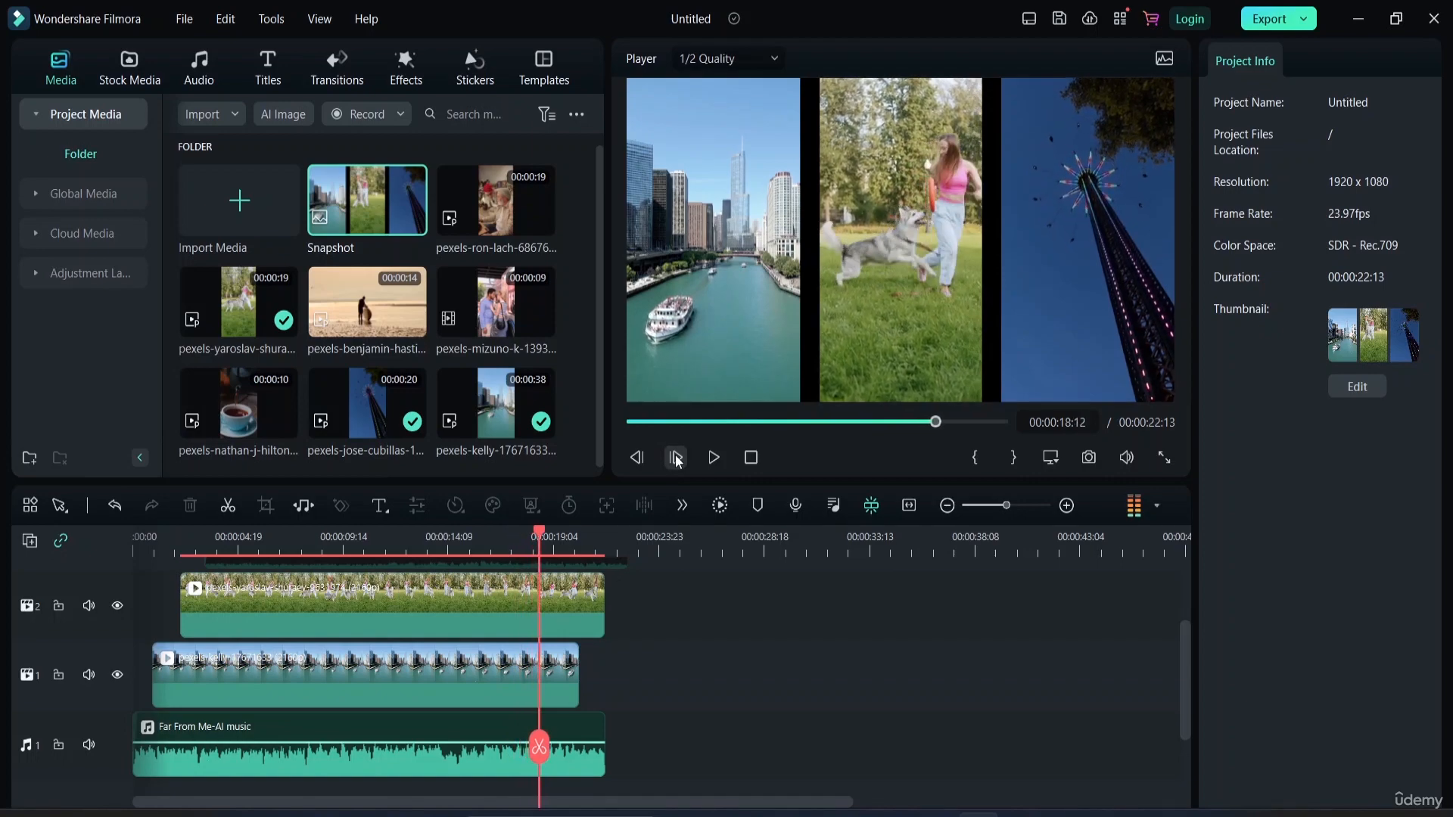
left_click(675, 457)
left_click(676, 457)
left_click(676, 457)
left_click(676, 458)
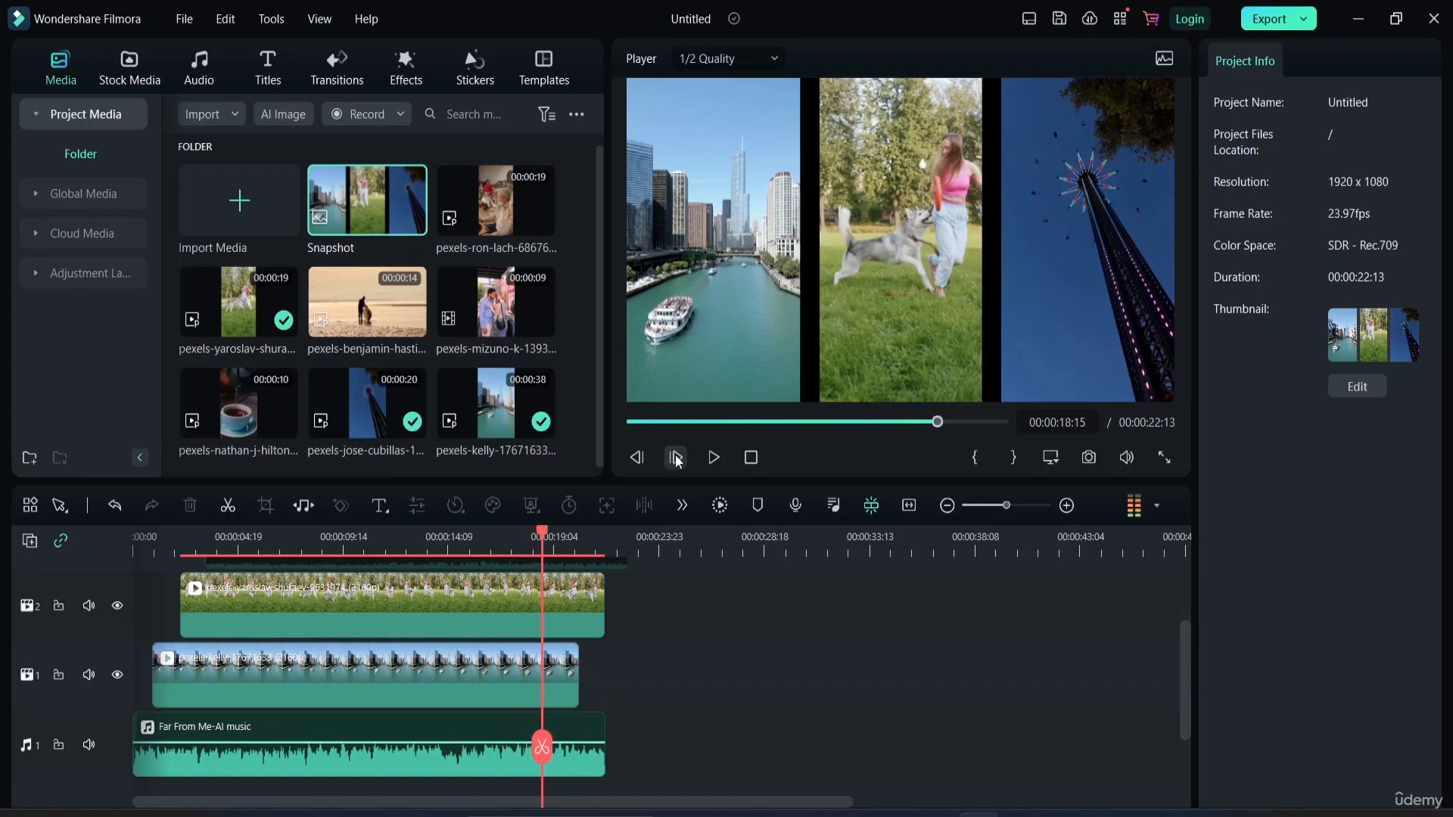
left_click(676, 458)
- Step the preview back frame by frame to about 00:00:18:00
left_click(636, 458)
left_click(636, 457)
left_click(636, 457)
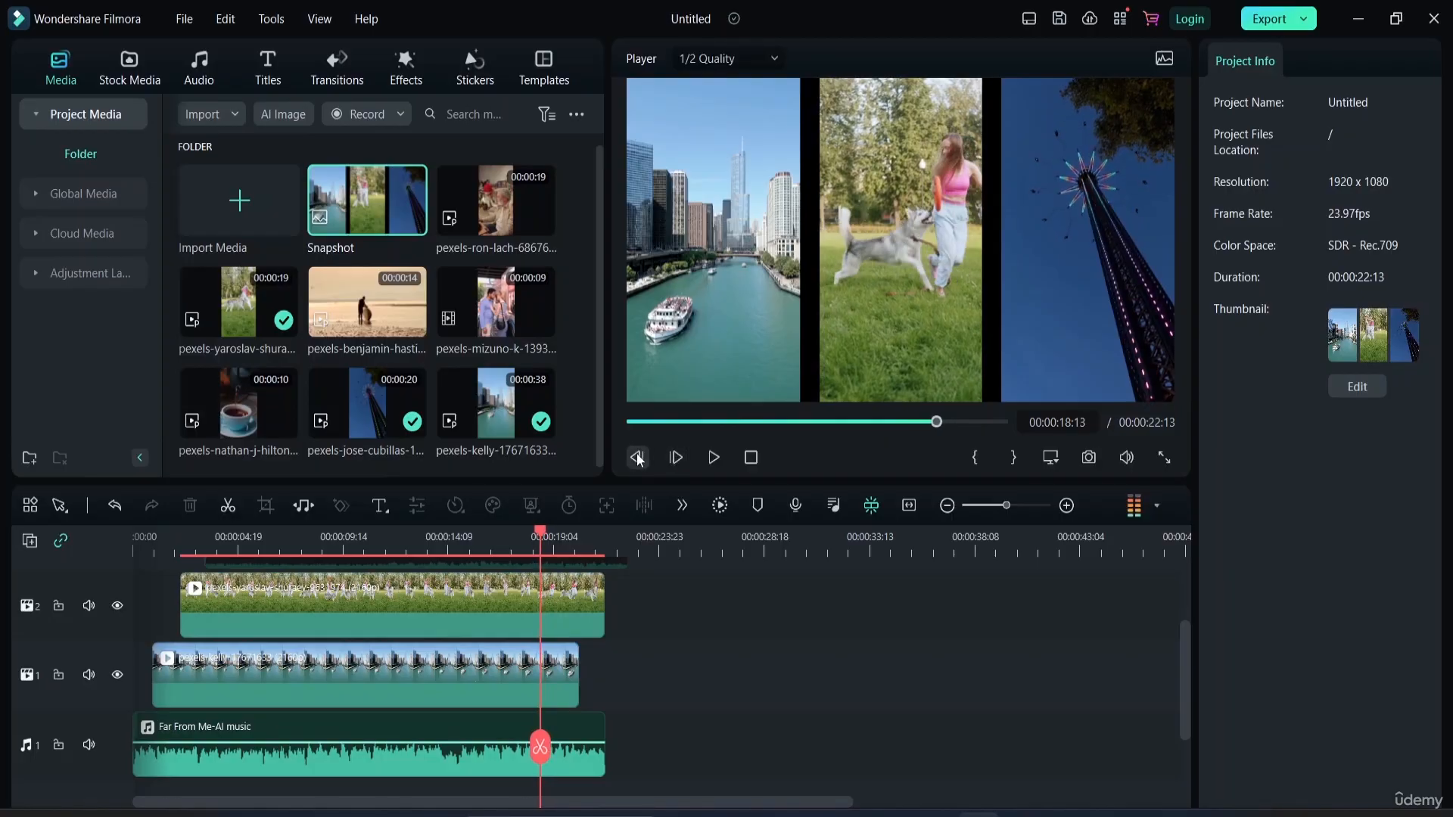
left_click(637, 457)
left_click(637, 458)
left_click(637, 457)
left_click(636, 458)
left_click(637, 458)
left_click(637, 458)
left_click(637, 458)
left_click(637, 457)
left_click(636, 457)
left_click(636, 458)
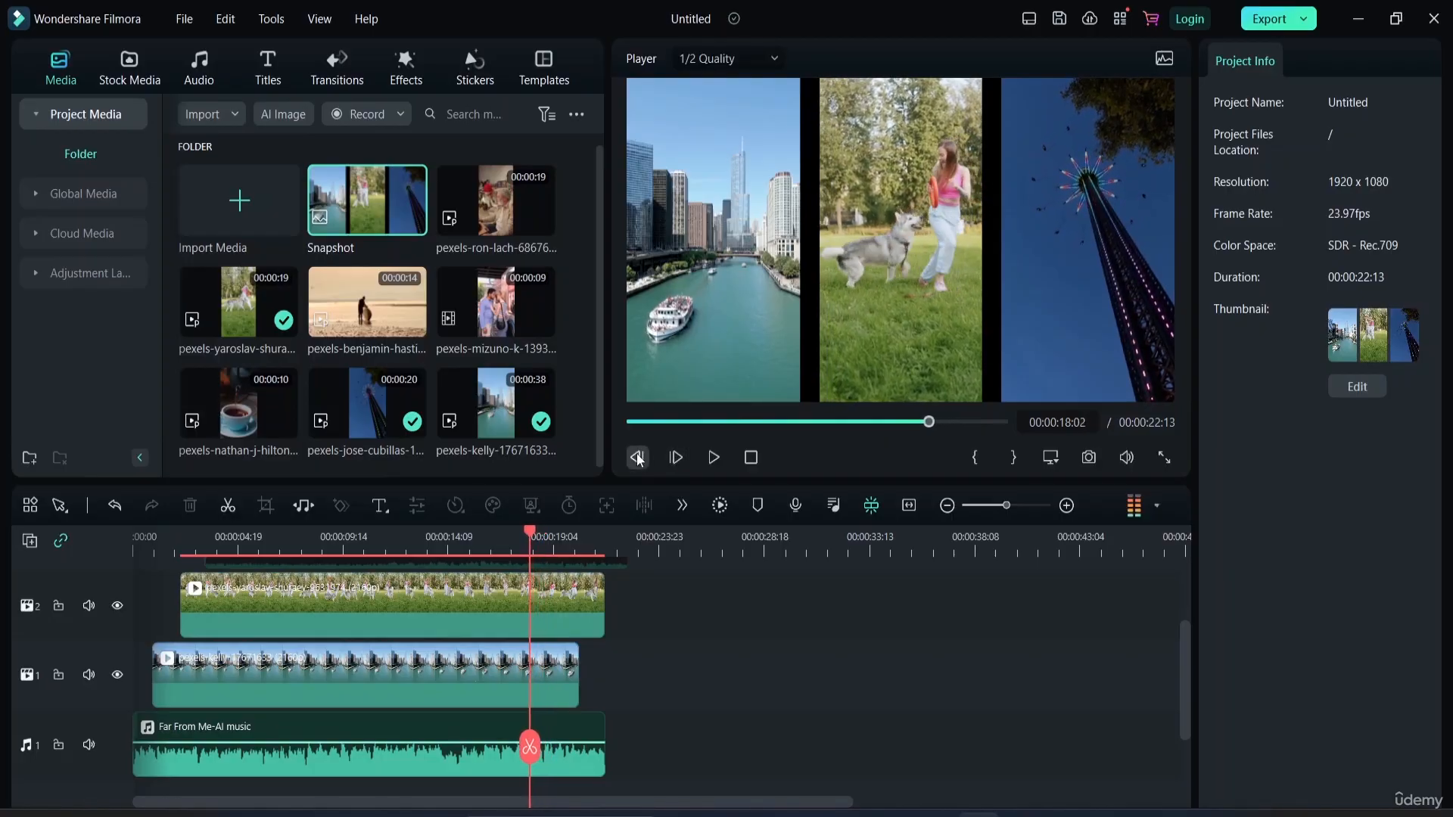
left_click(636, 457)
left_click(636, 458)
- Stop playback to return to the start, play the sequence to 00:00:01:05 and stop it again
left_click(752, 457)
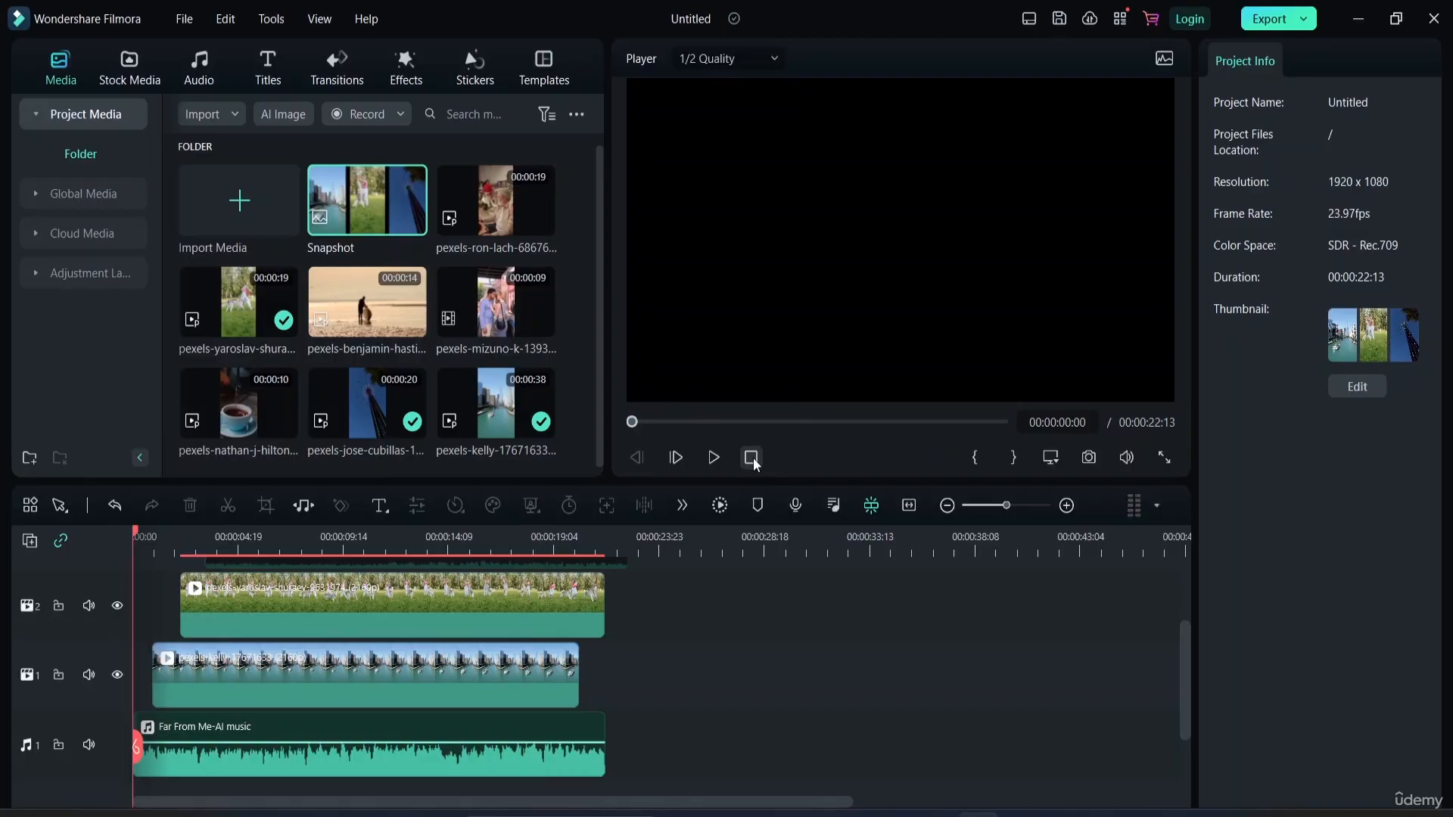
left_click(714, 458)
left_click(715, 458)
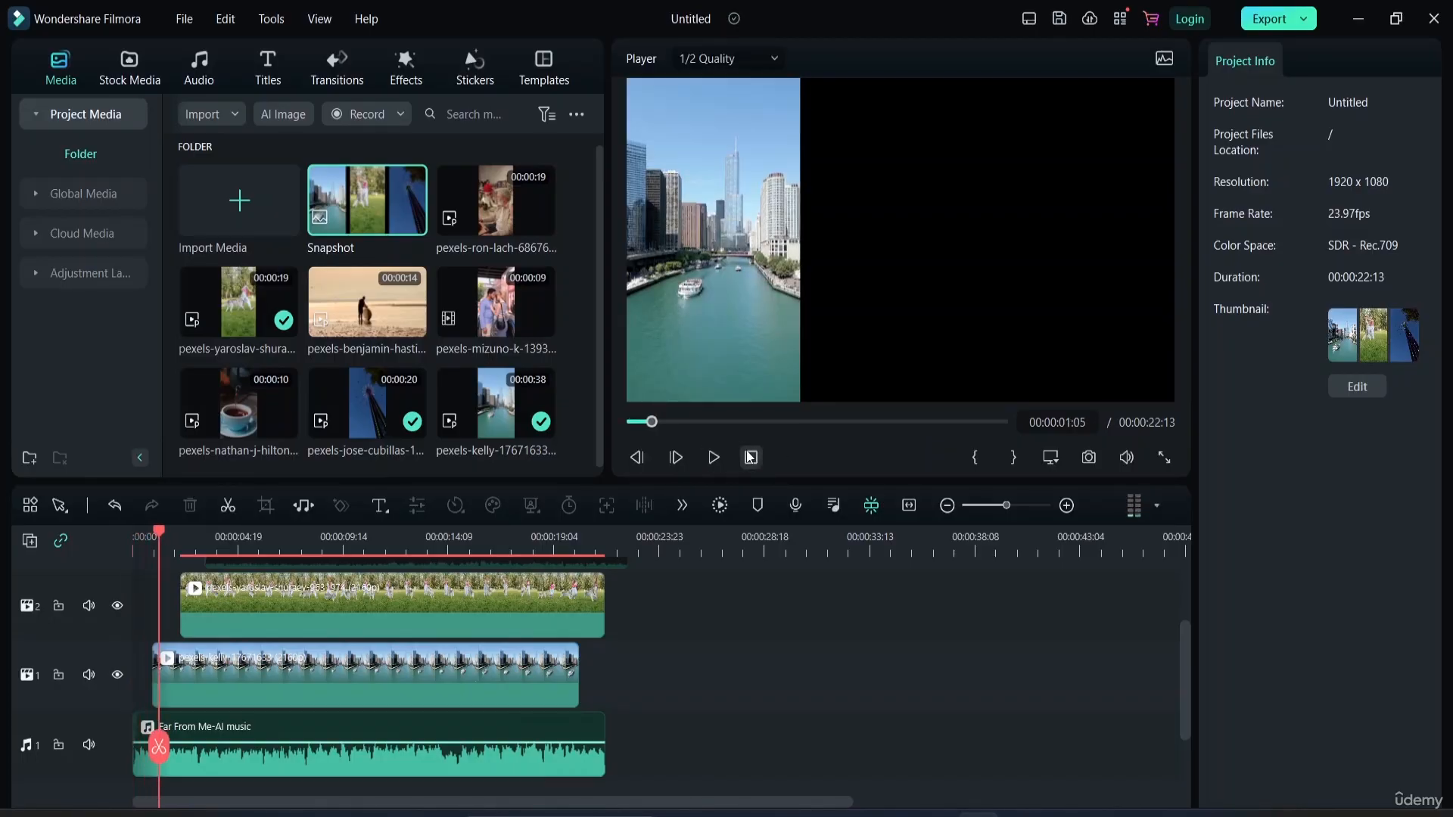
left_click(751, 457)
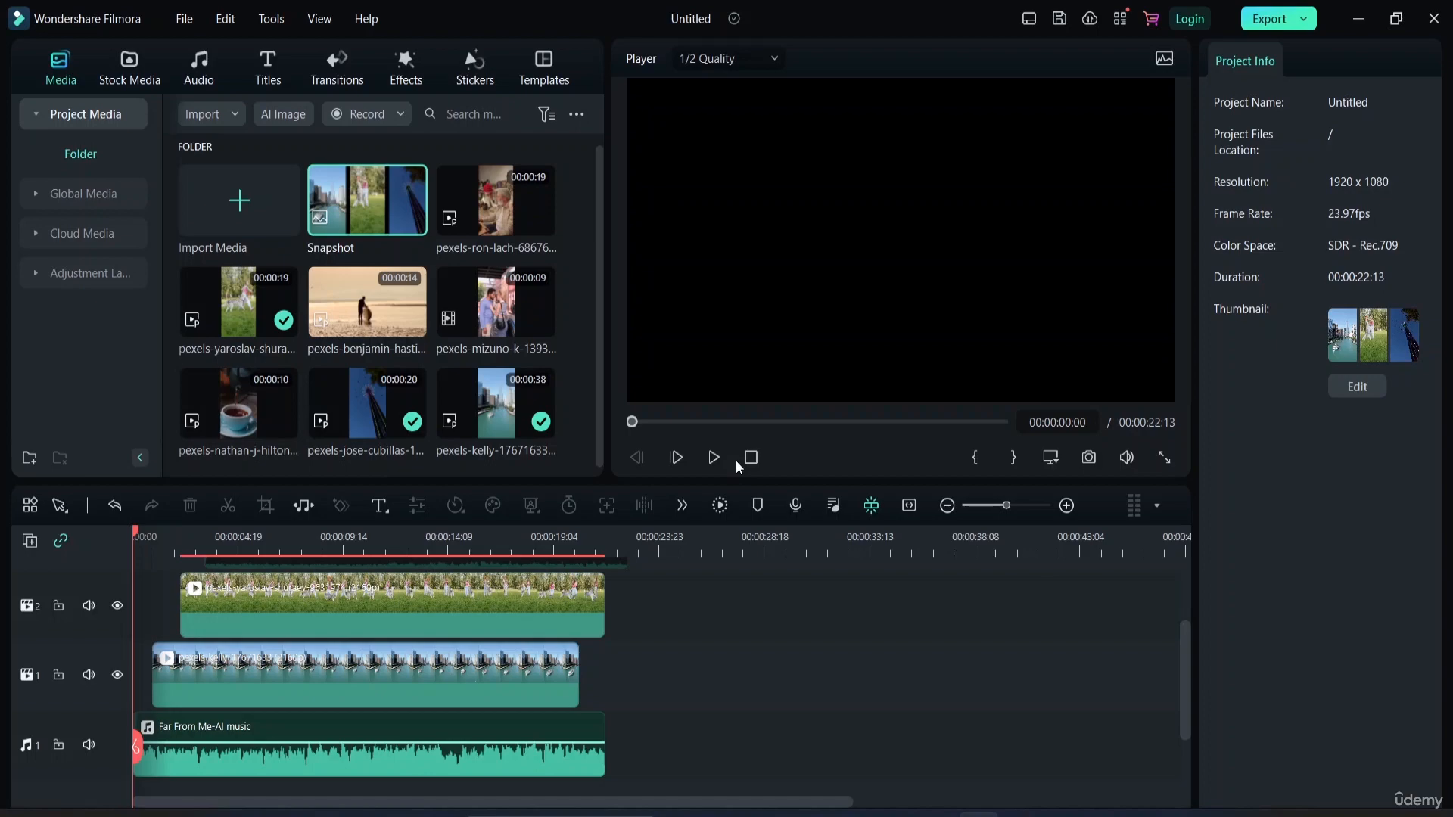
- Import the coffee cups image whose file name ends in 16494008 from the Downloads folder into the project media
scroll(721, 615, "up", 5)
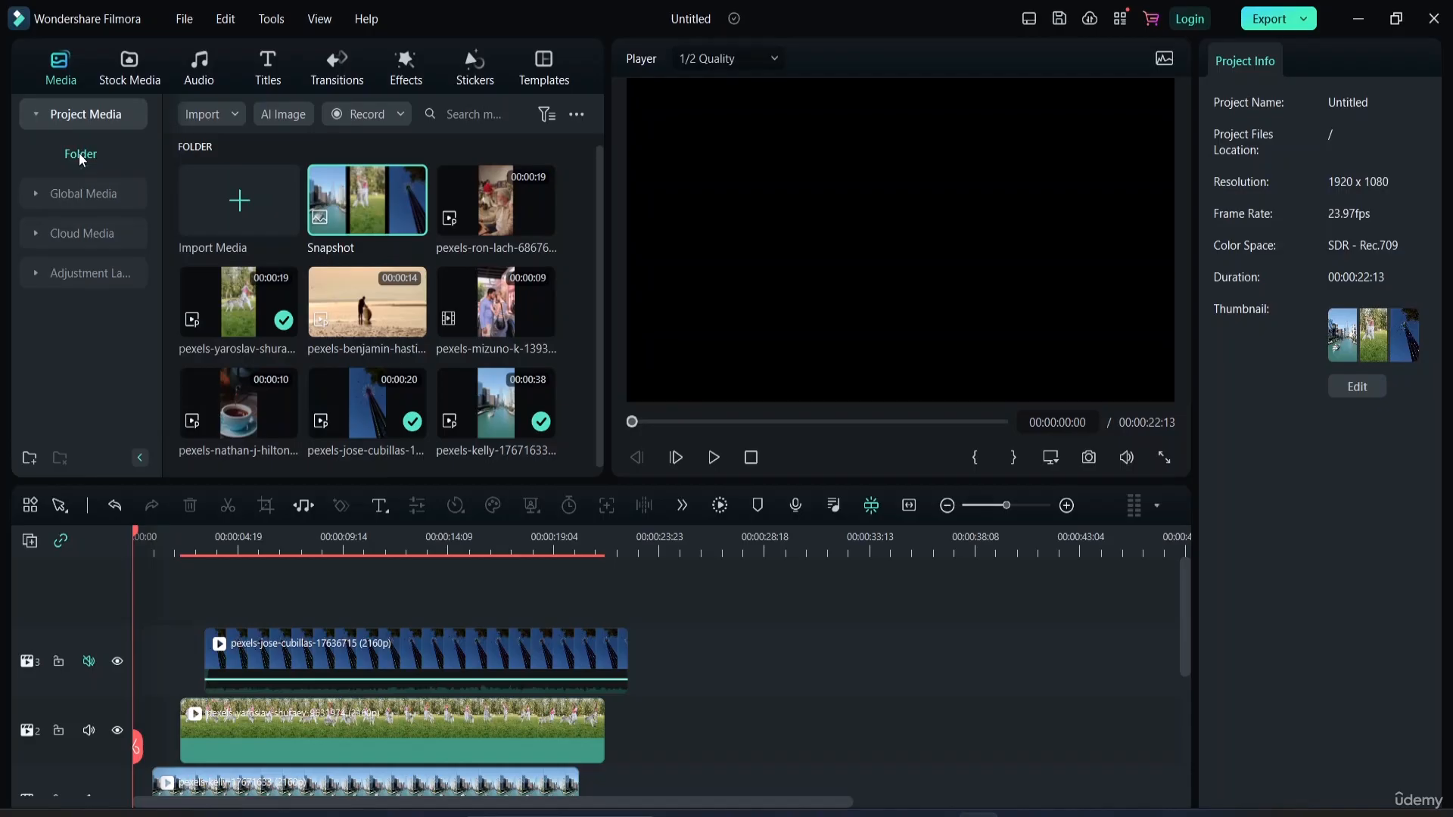
left_click(239, 198)
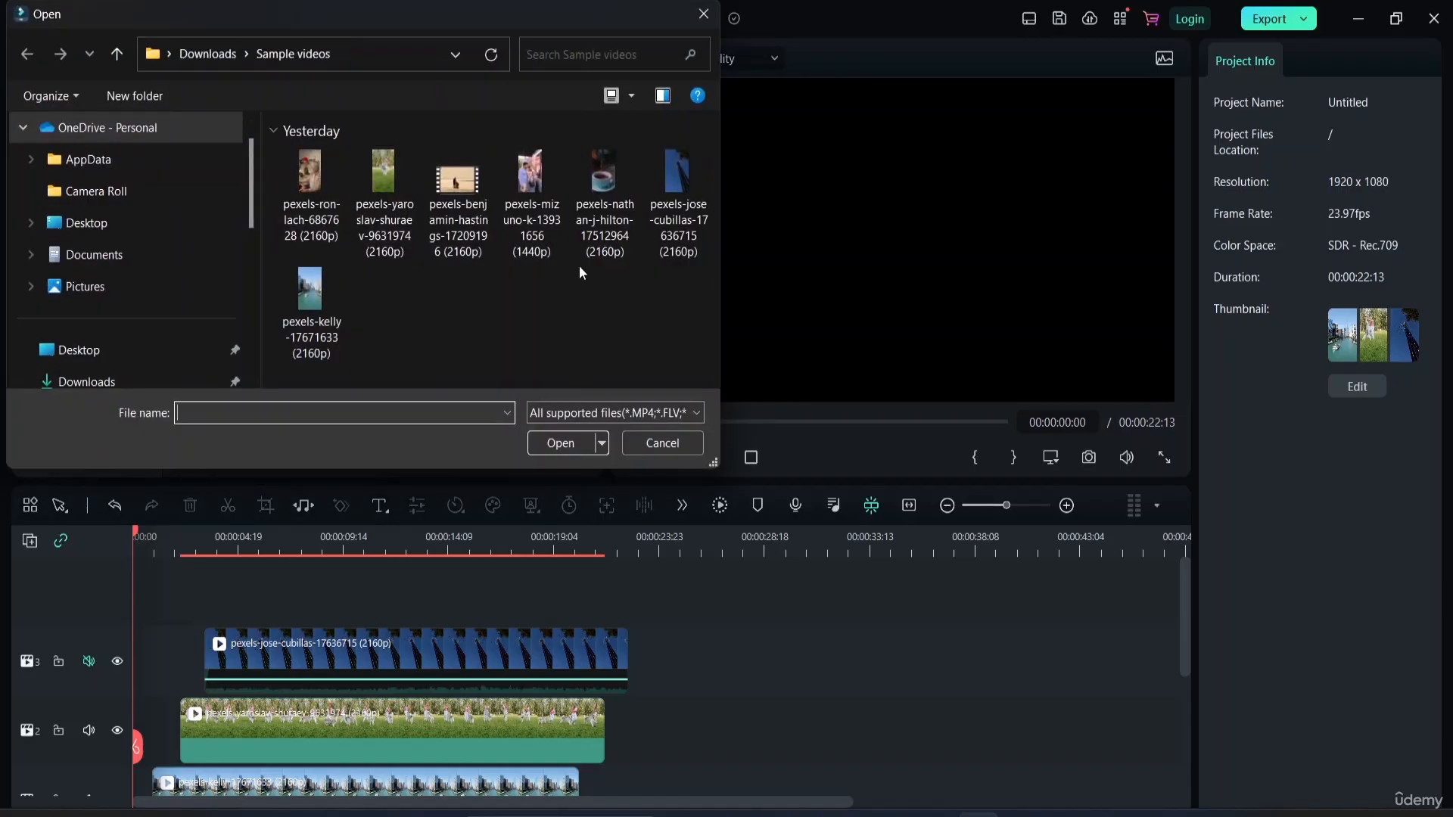
left_click(72, 382)
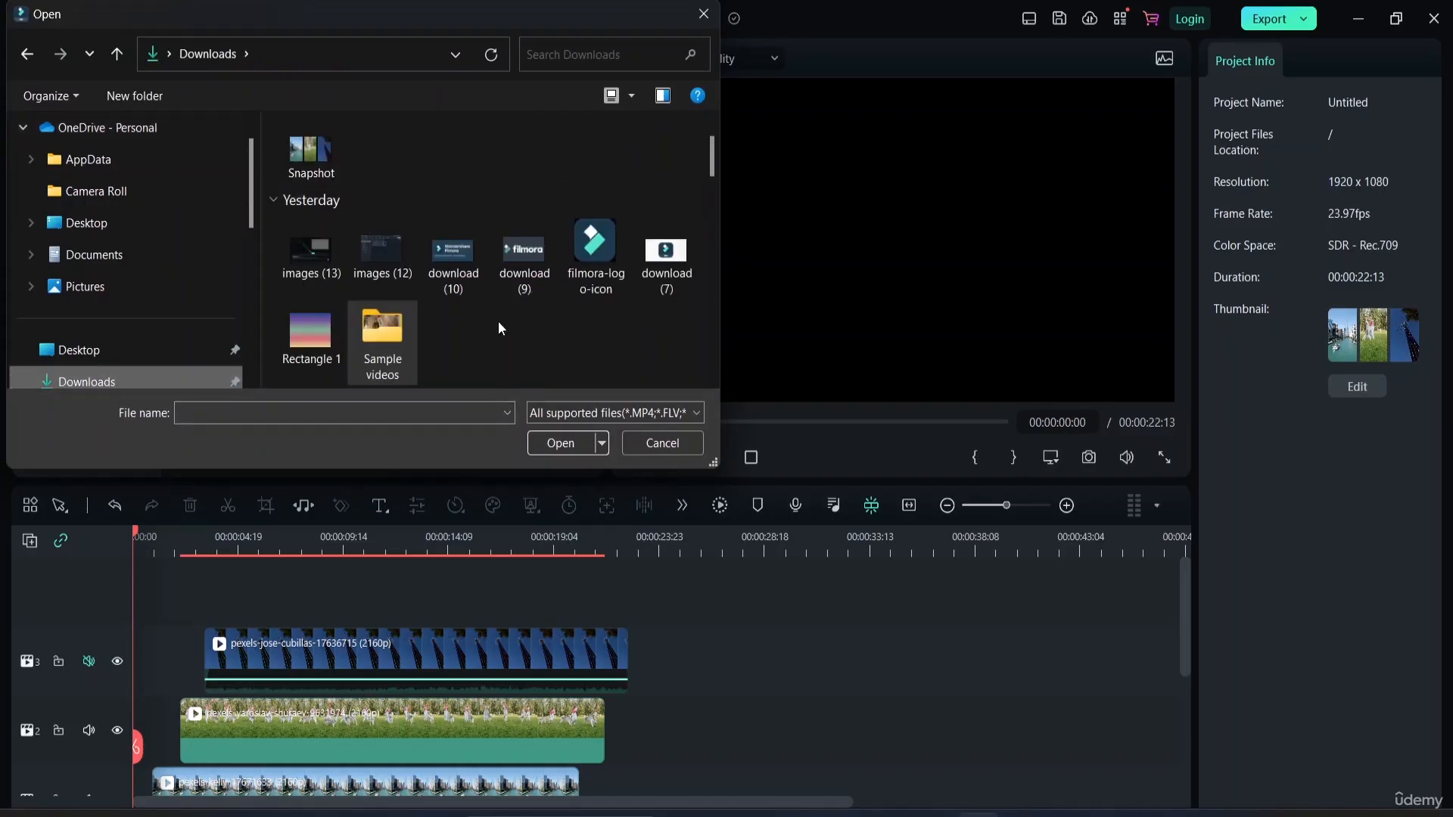
scroll(446, 292, "down", 3)
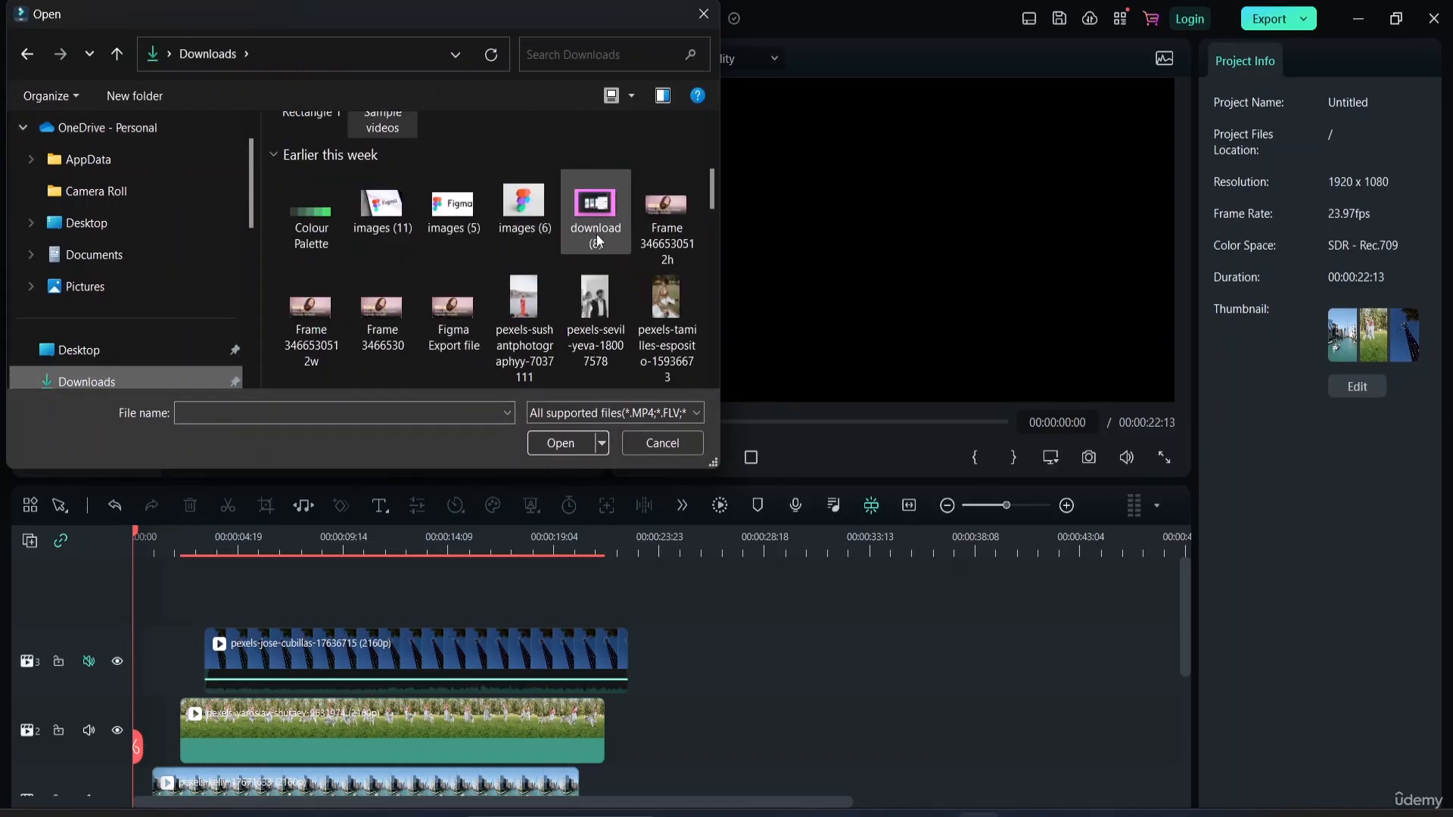
scroll(581, 236, "down", 3)
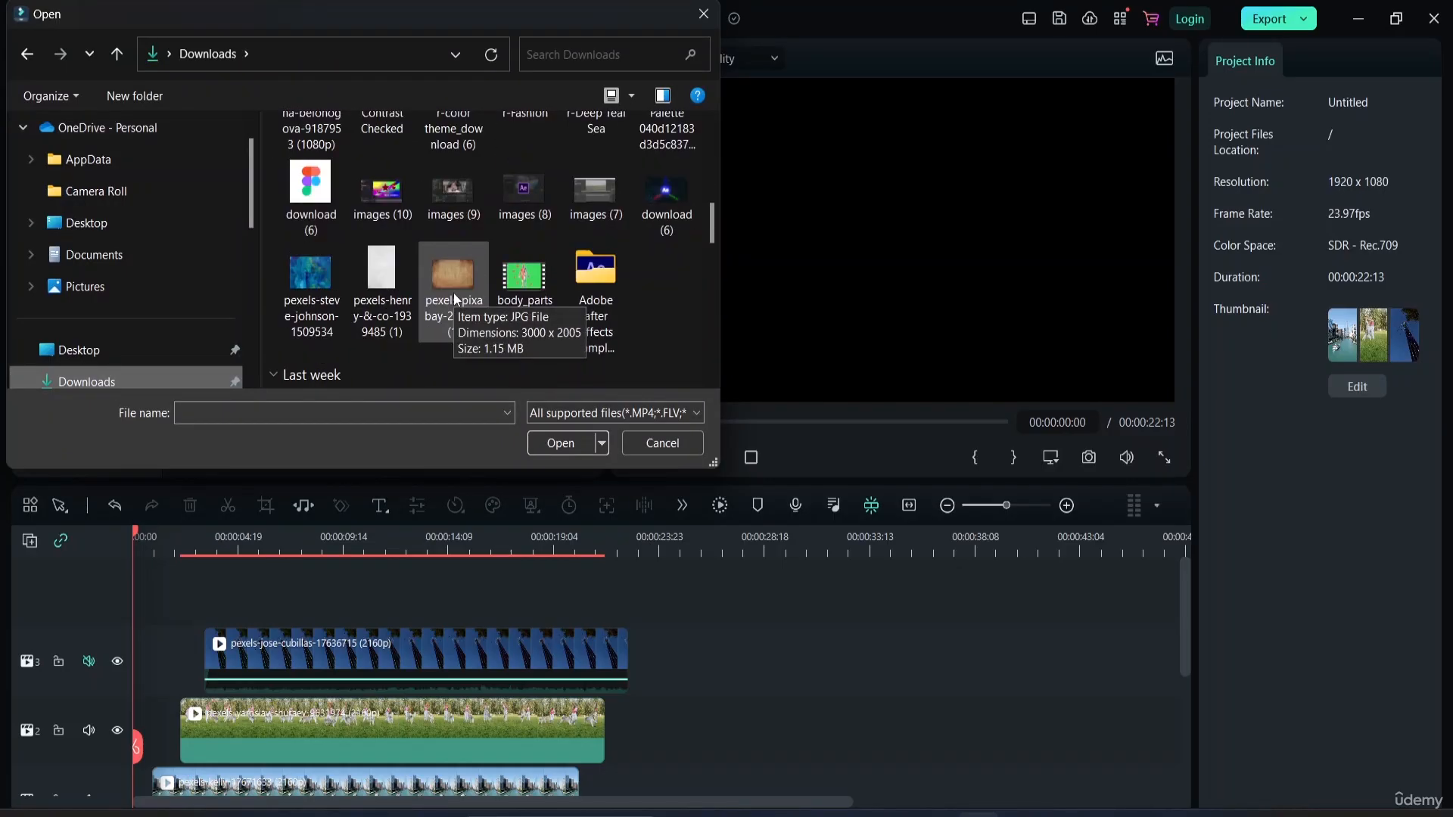
scroll(454, 295, "up", 2)
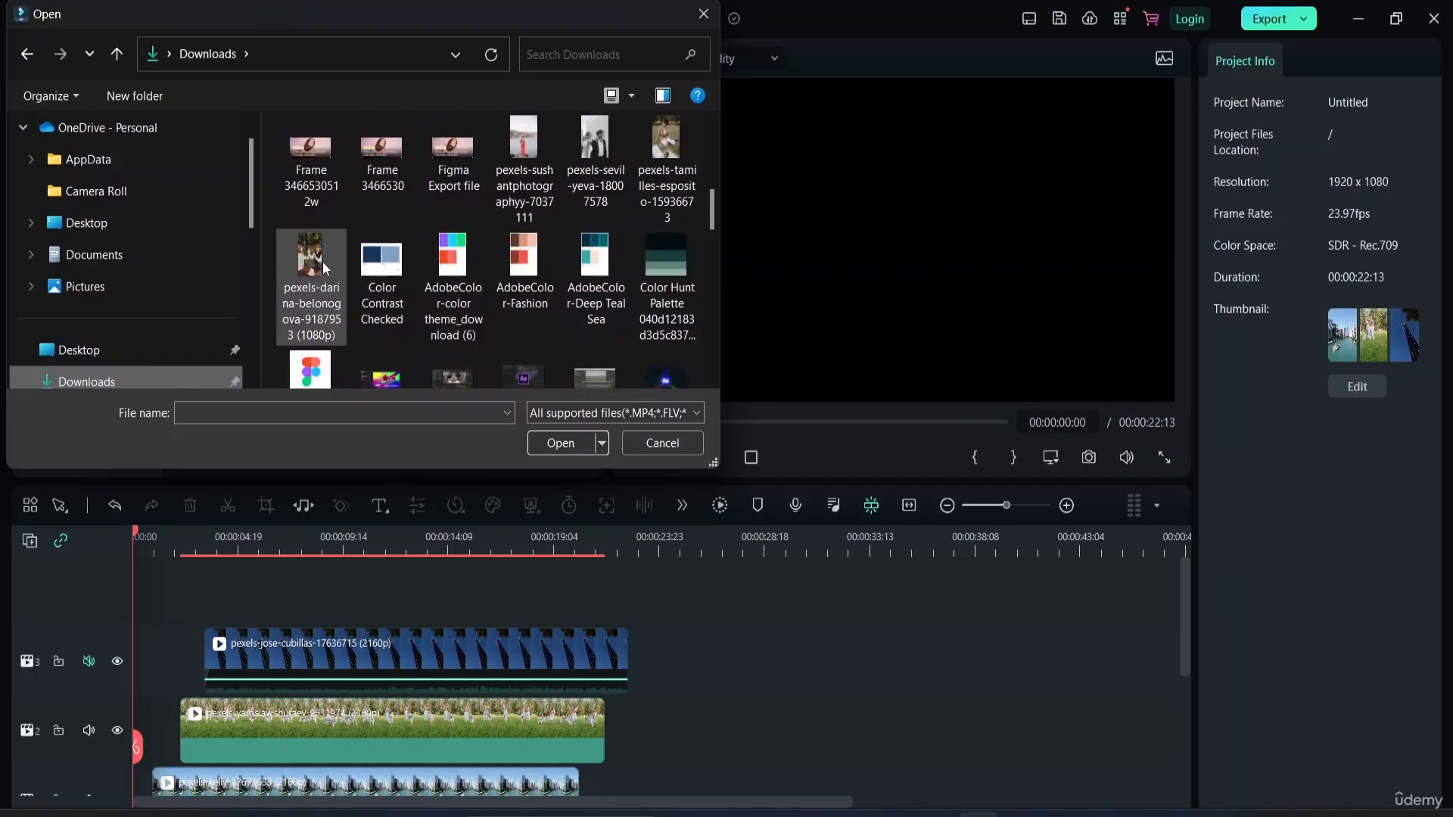
scroll(483, 282, "down", 2)
scroll(483, 282, "down", 3)
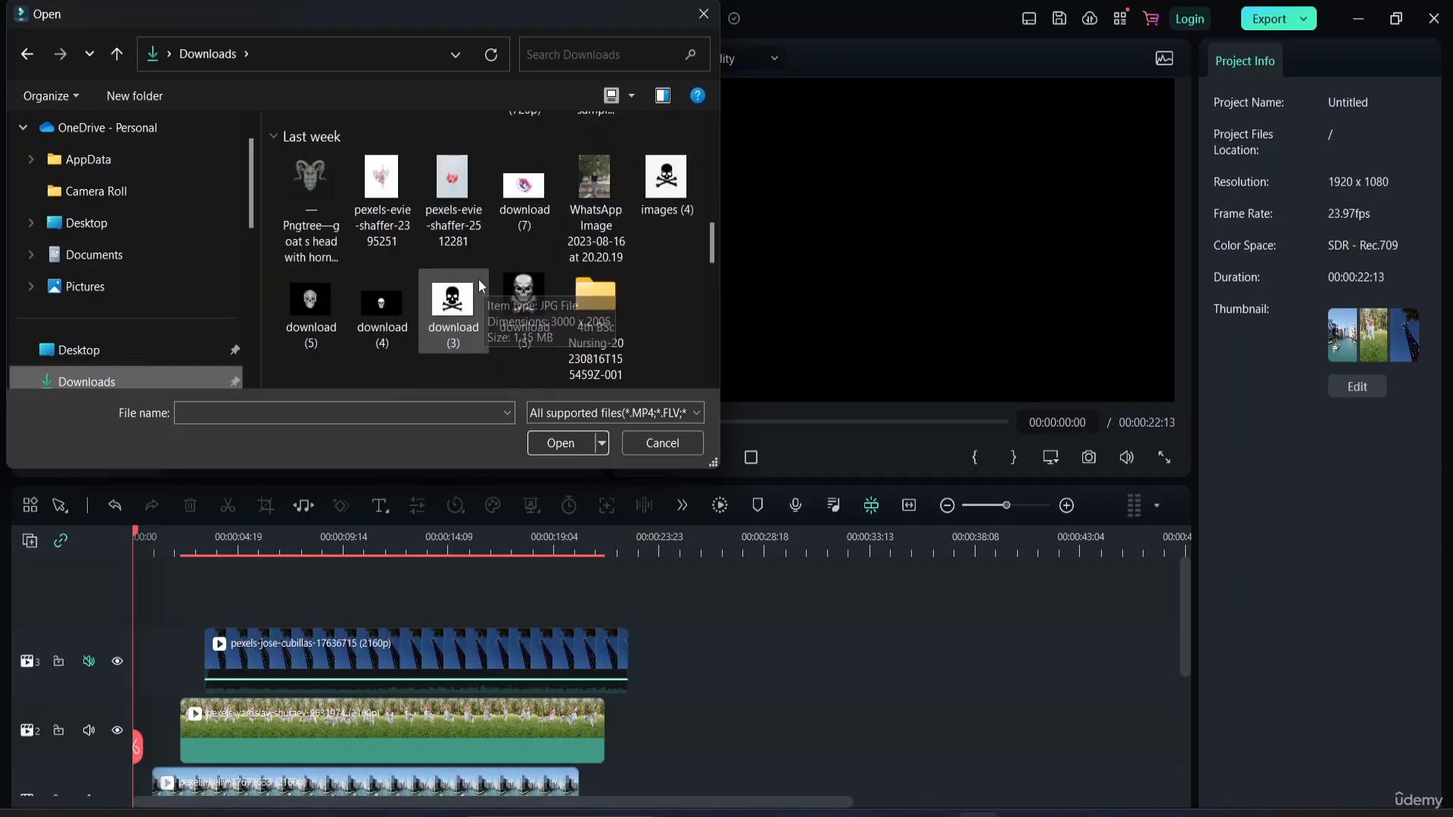
scroll(401, 251, "down", 5)
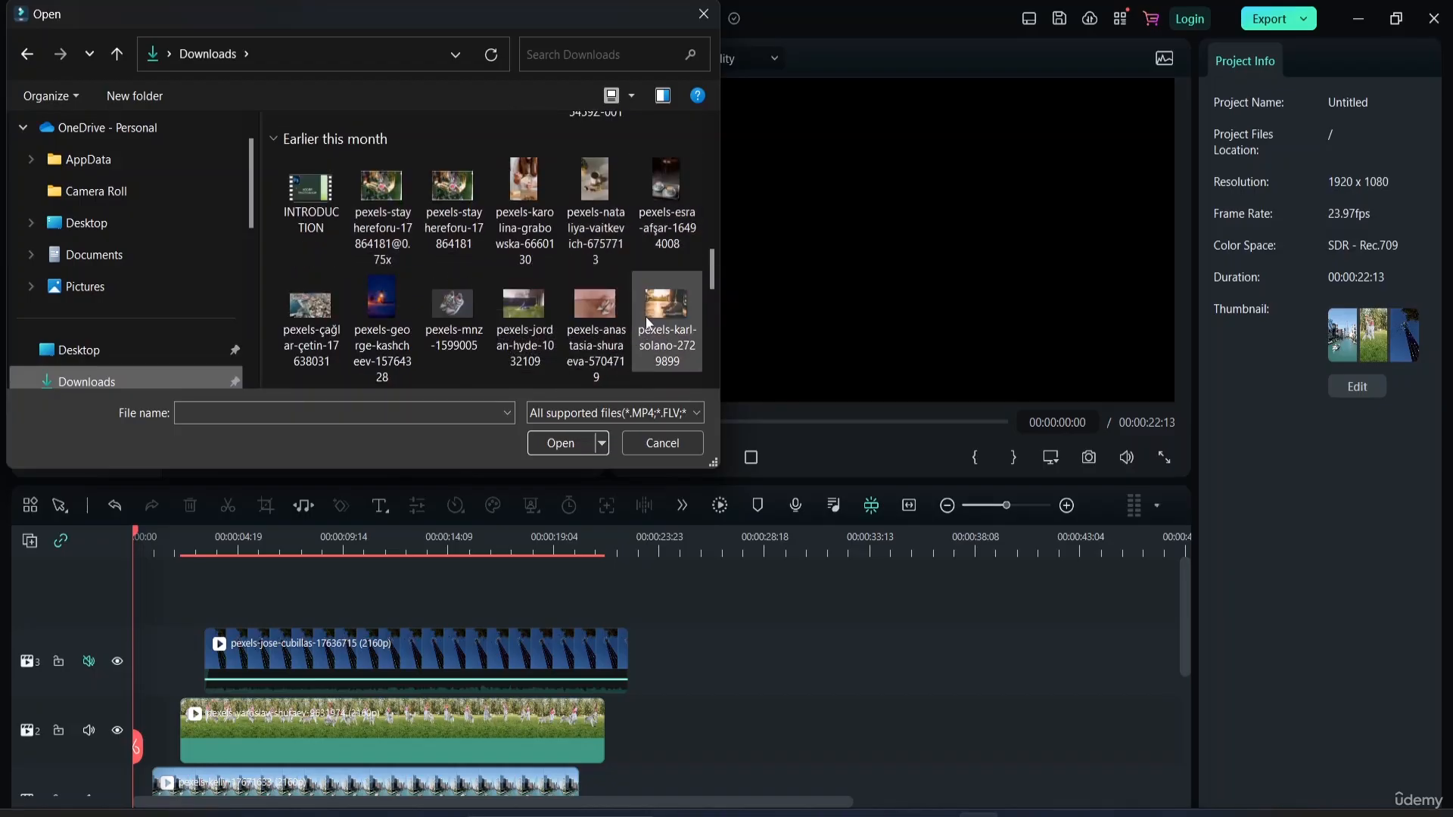
left_click(659, 198)
left_click(559, 444)
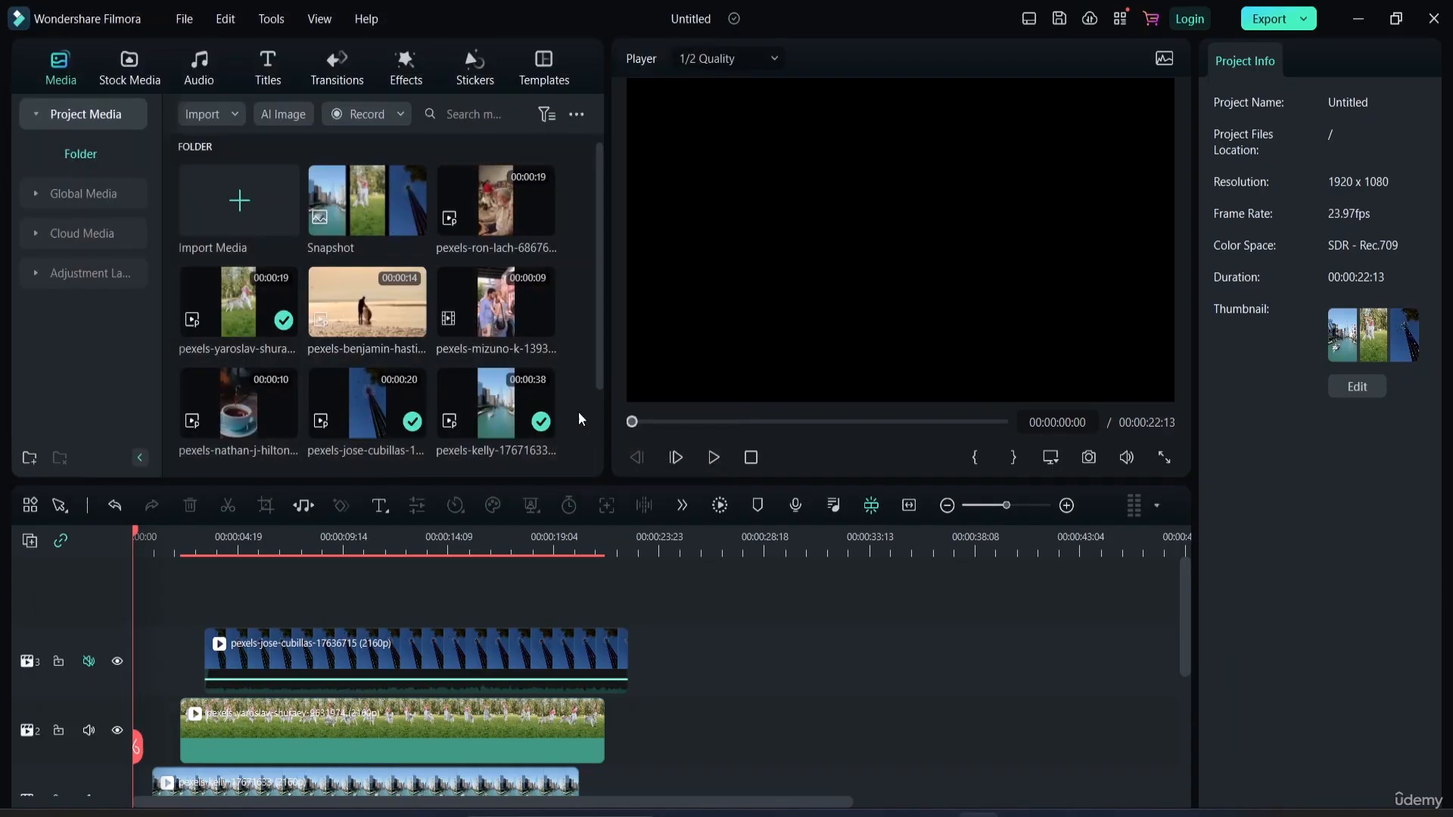
- Place the coffee image on a new top track at the timeline start and shrink it to about 32% at about X -339, Y 207 px
scroll(380, 281, "down", 2)
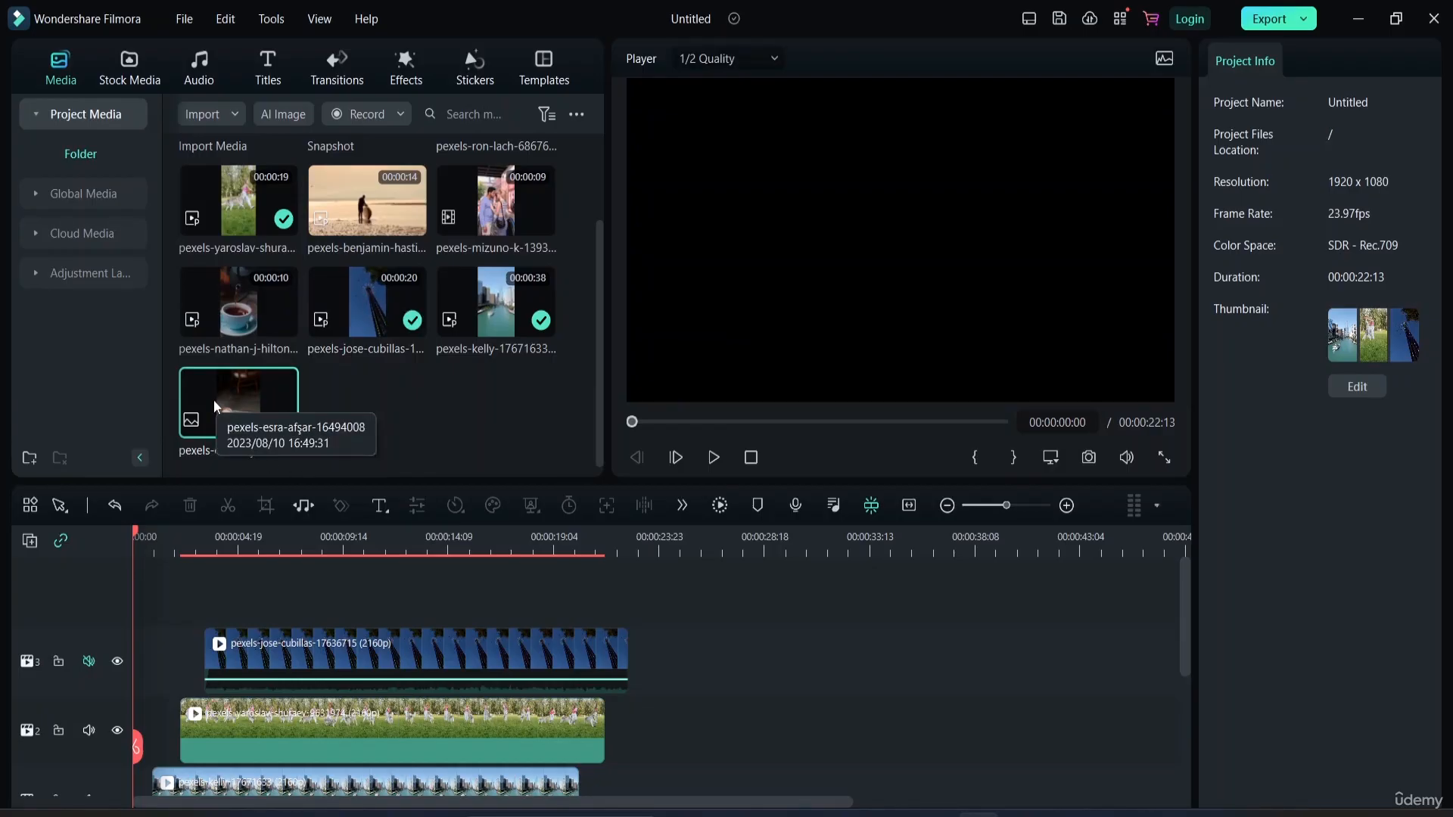
left_click_drag(252, 381, 129, 597)
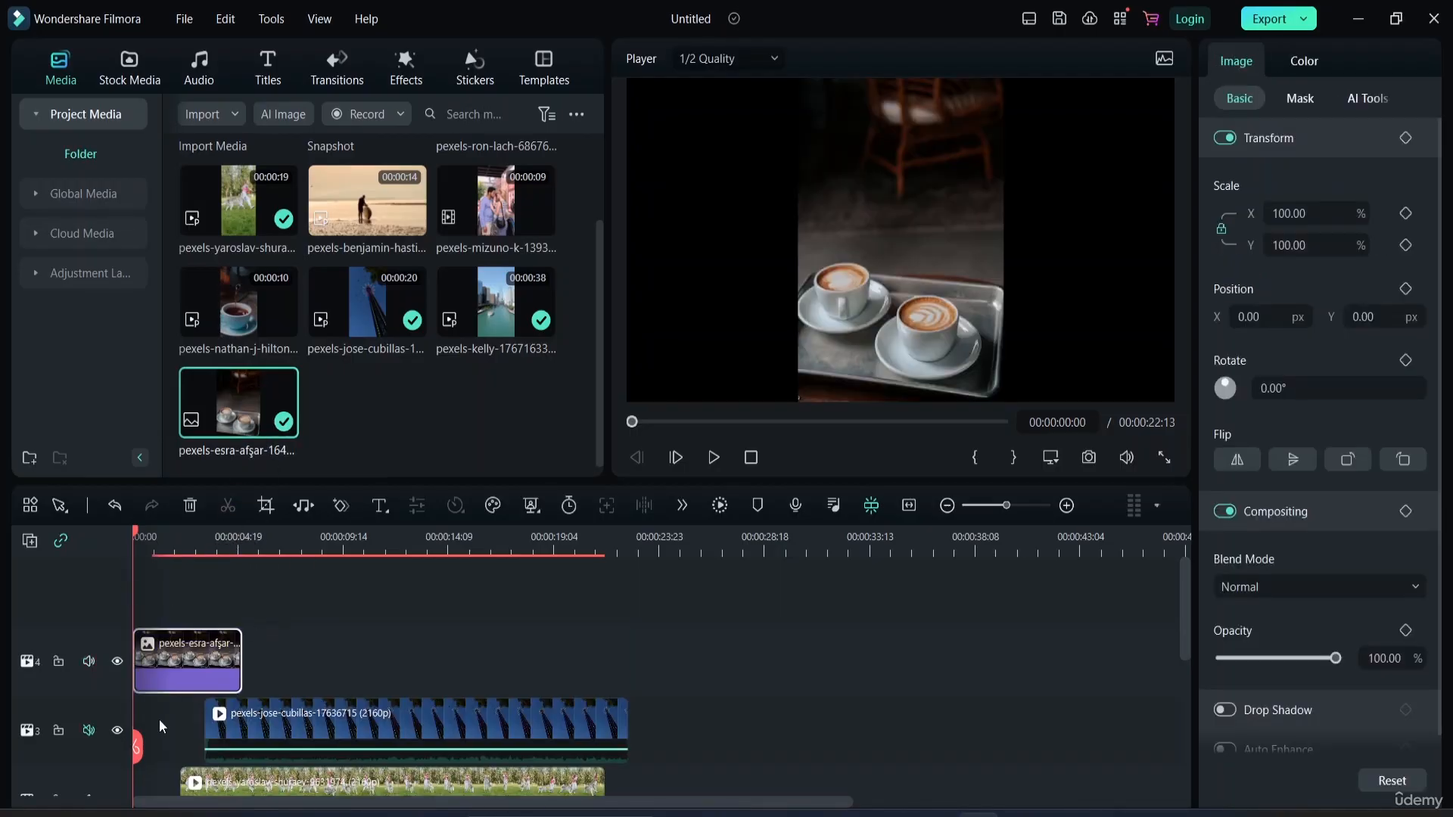
left_click(931, 318)
left_click_drag(1004, 399, 879, 206)
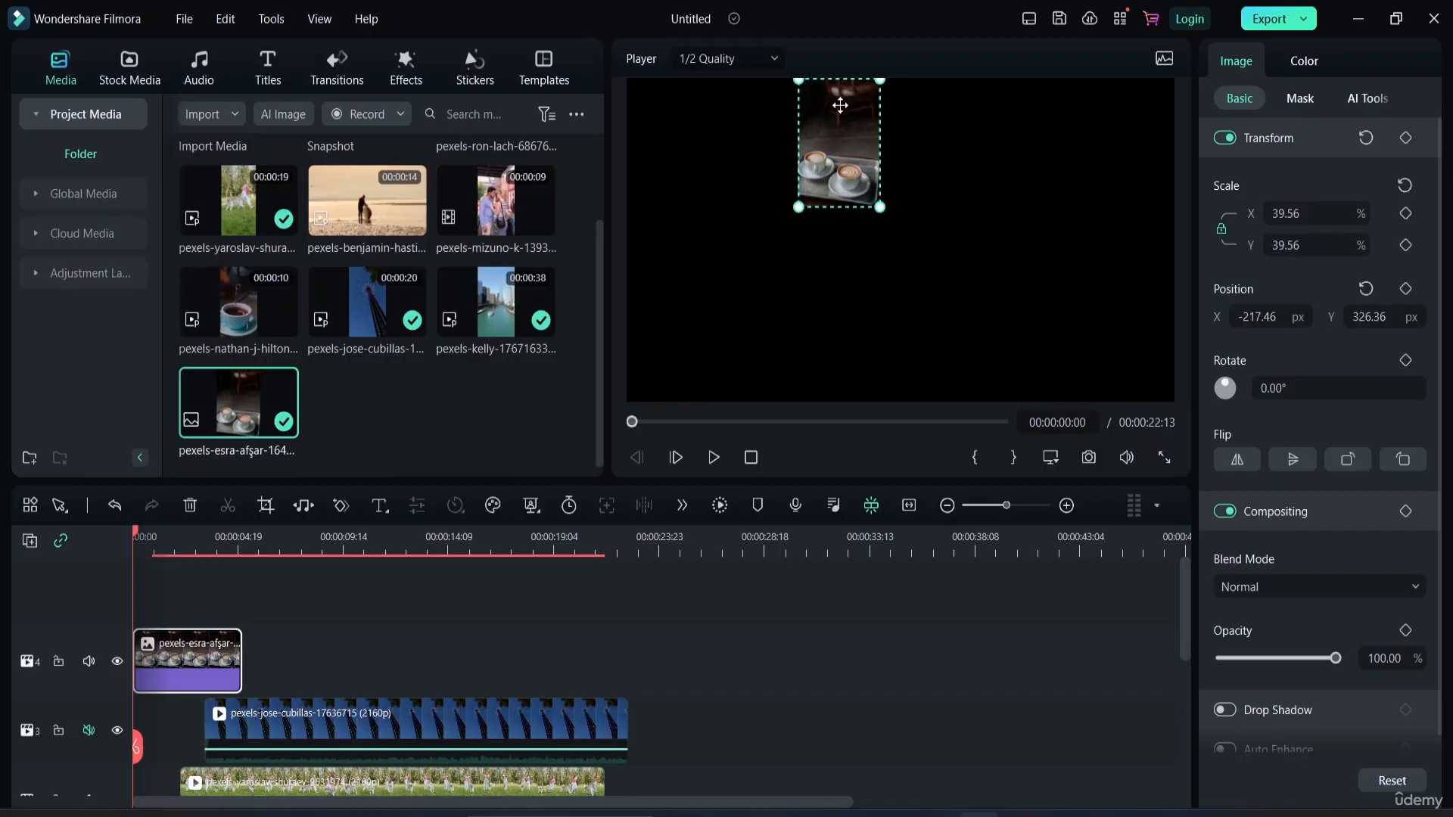
mouse_move(840, 105)
left_mouse_down()
mouse_move(837, 137)
mouse_move(760, 114)
mouse_move(779, 129)
mouse_move(838, 126)
left_mouse_up()
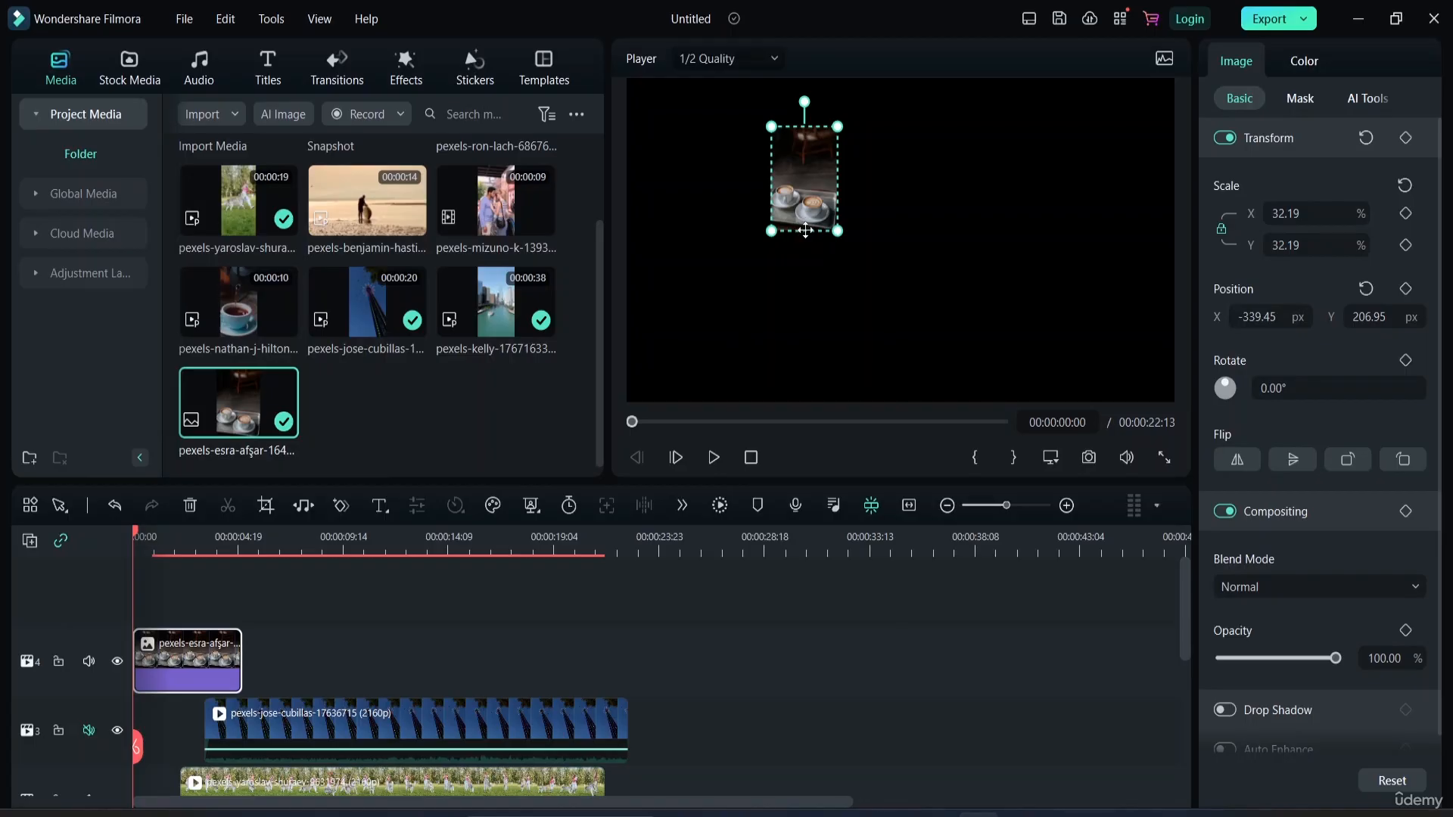
- Scale the coffee image proportionally to 74.19%, unlock the aspect ratio, and set its scale to X 125.19% and Y 42.19%
left_click(1312, 215)
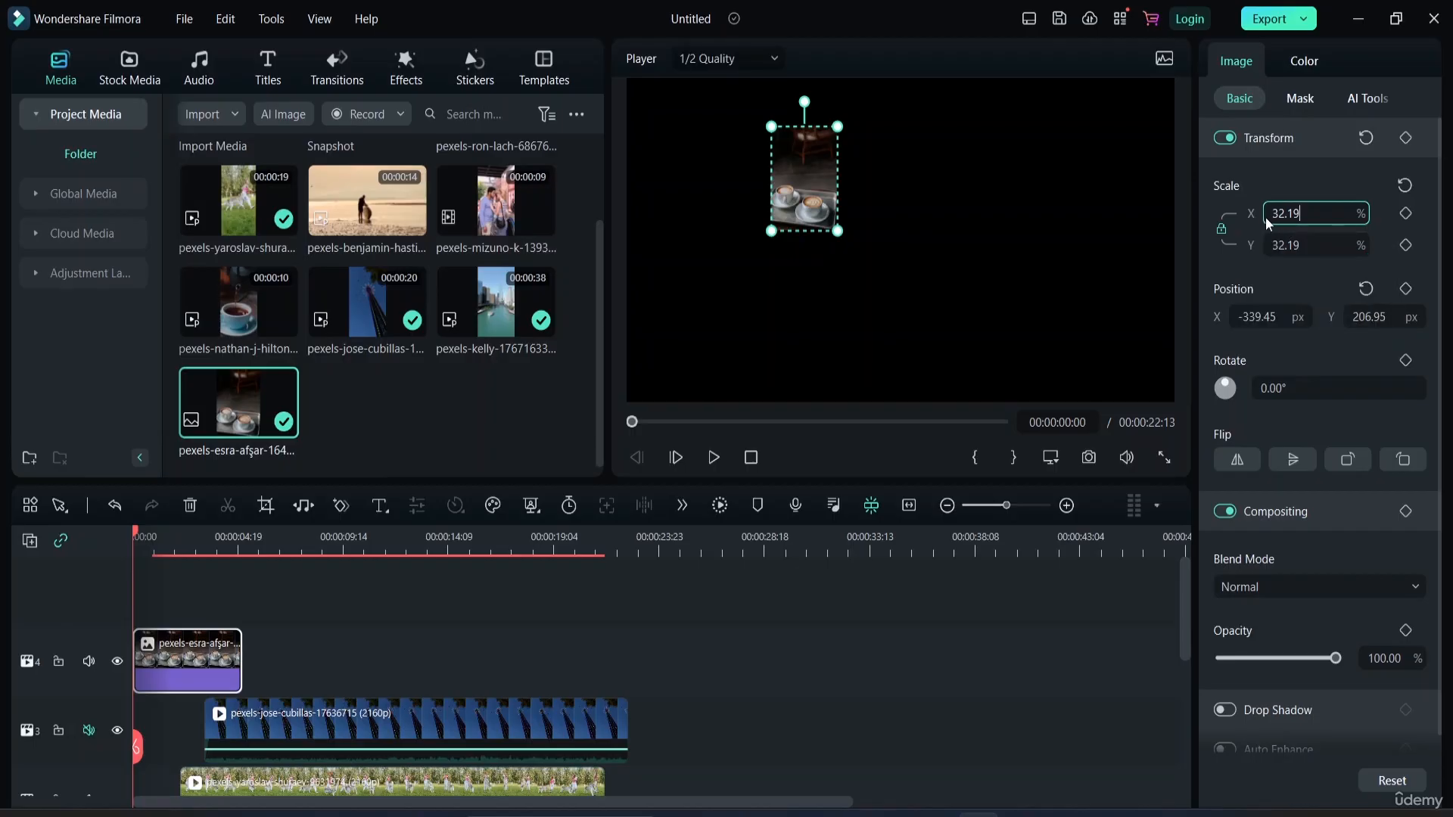
left_click_drag(1279, 214, 1306, 247)
left_click(1221, 228)
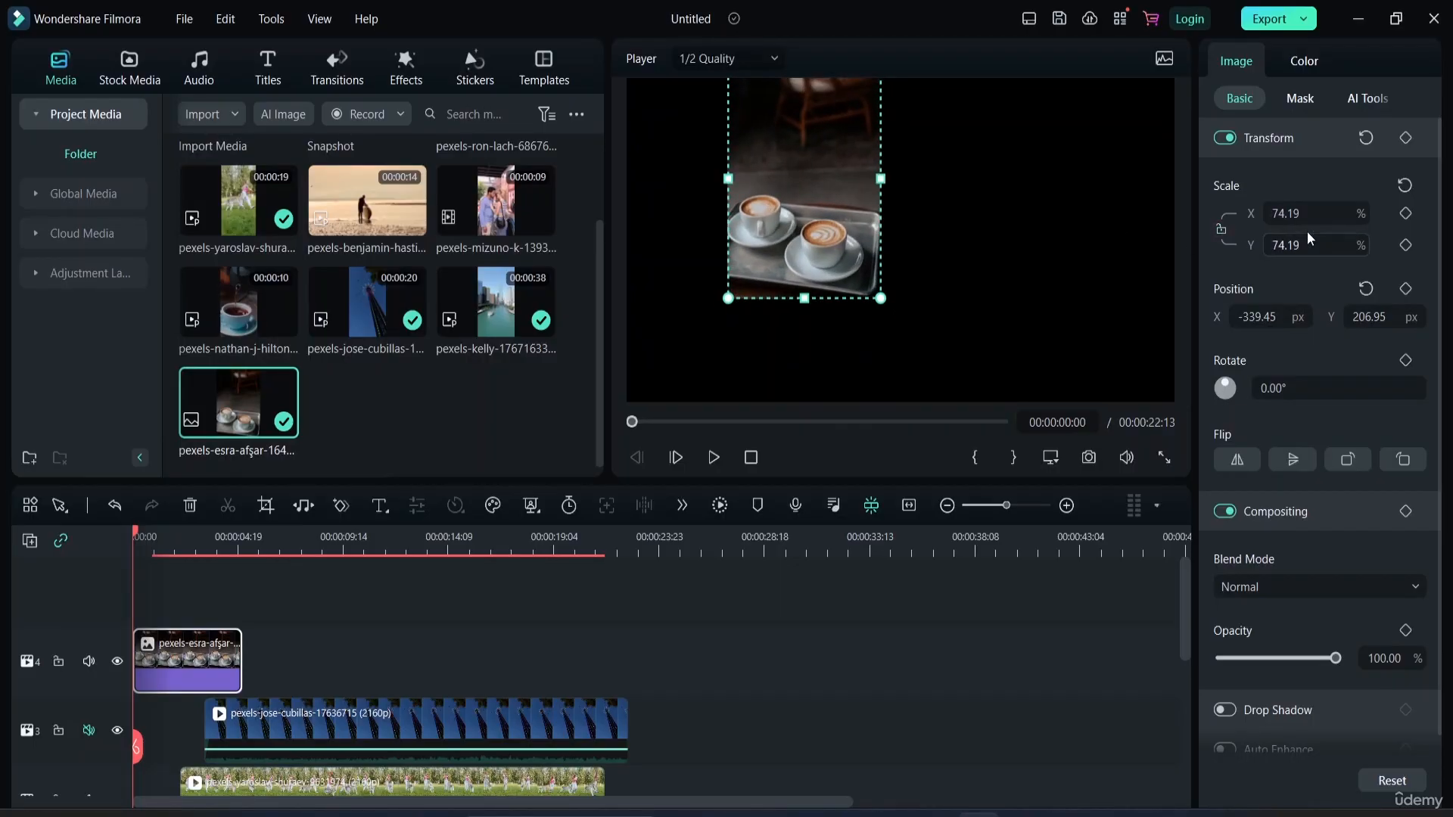
left_click_drag(1279, 214, 1315, 213)
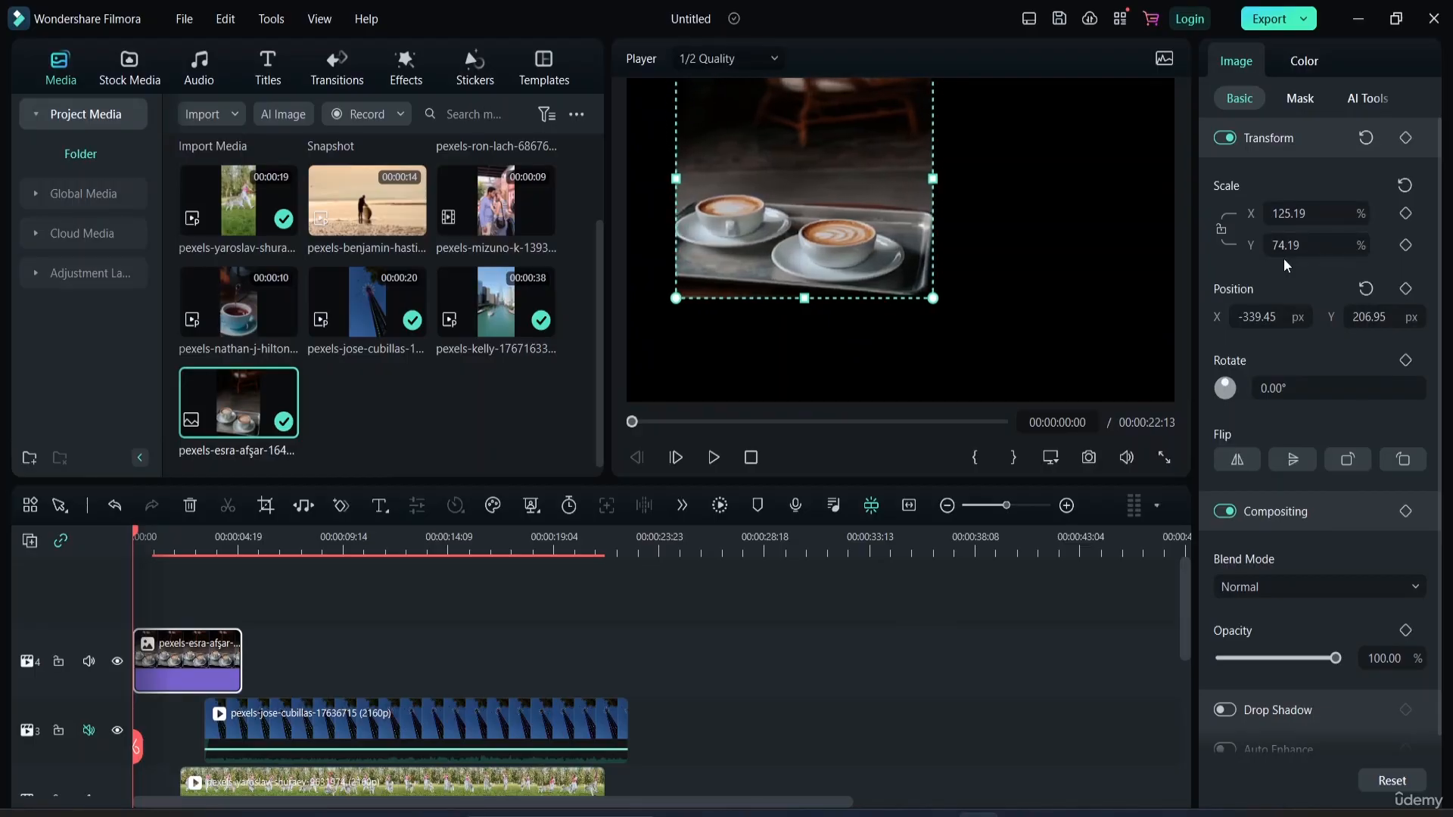
left_click_drag(1288, 245, 1252, 246)
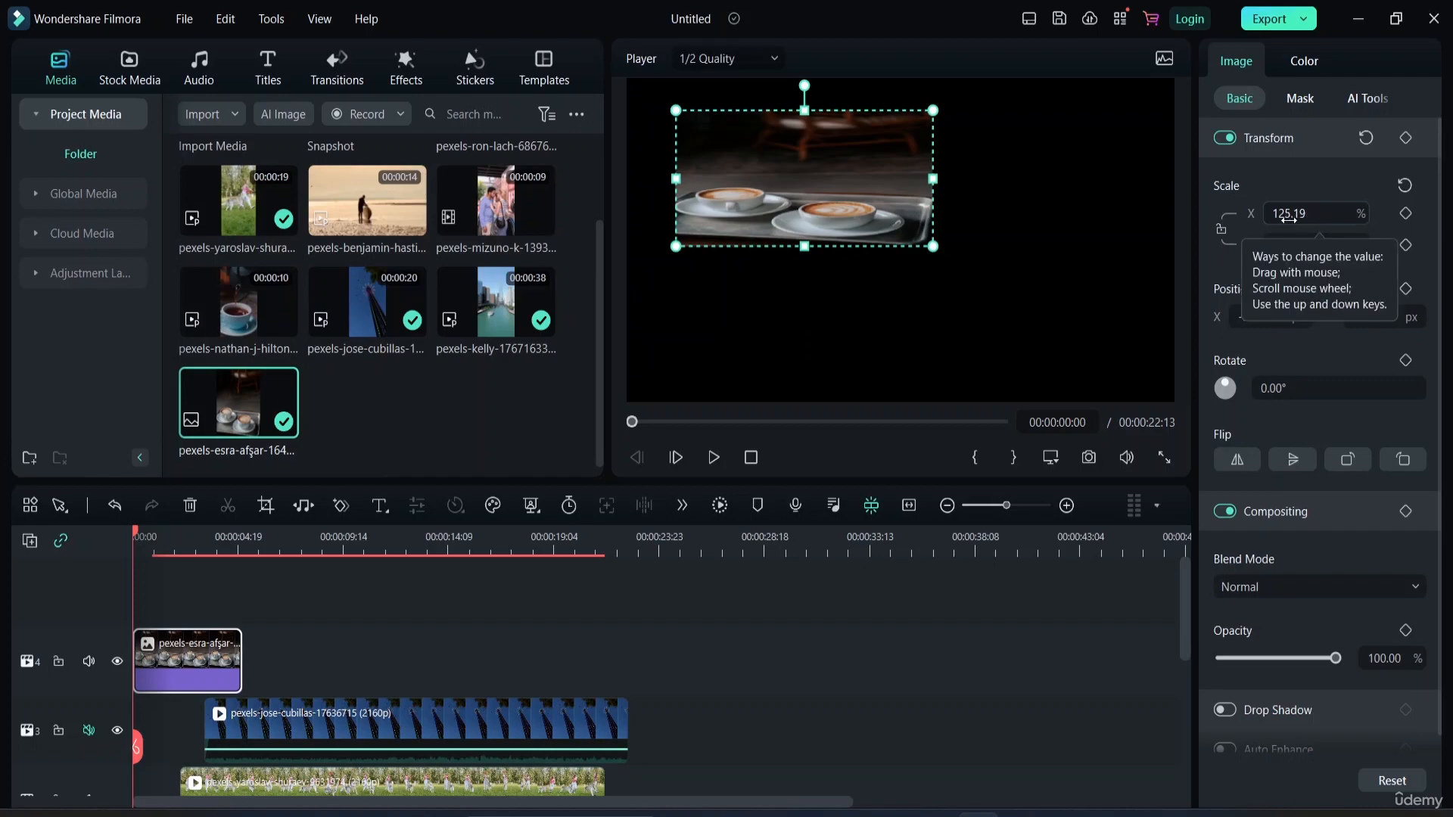
- Relock the aspect ratio, reduce the image to X 64.19% and Y 21.63%, and move it into the frame's upper-left corner
left_click(1221, 230)
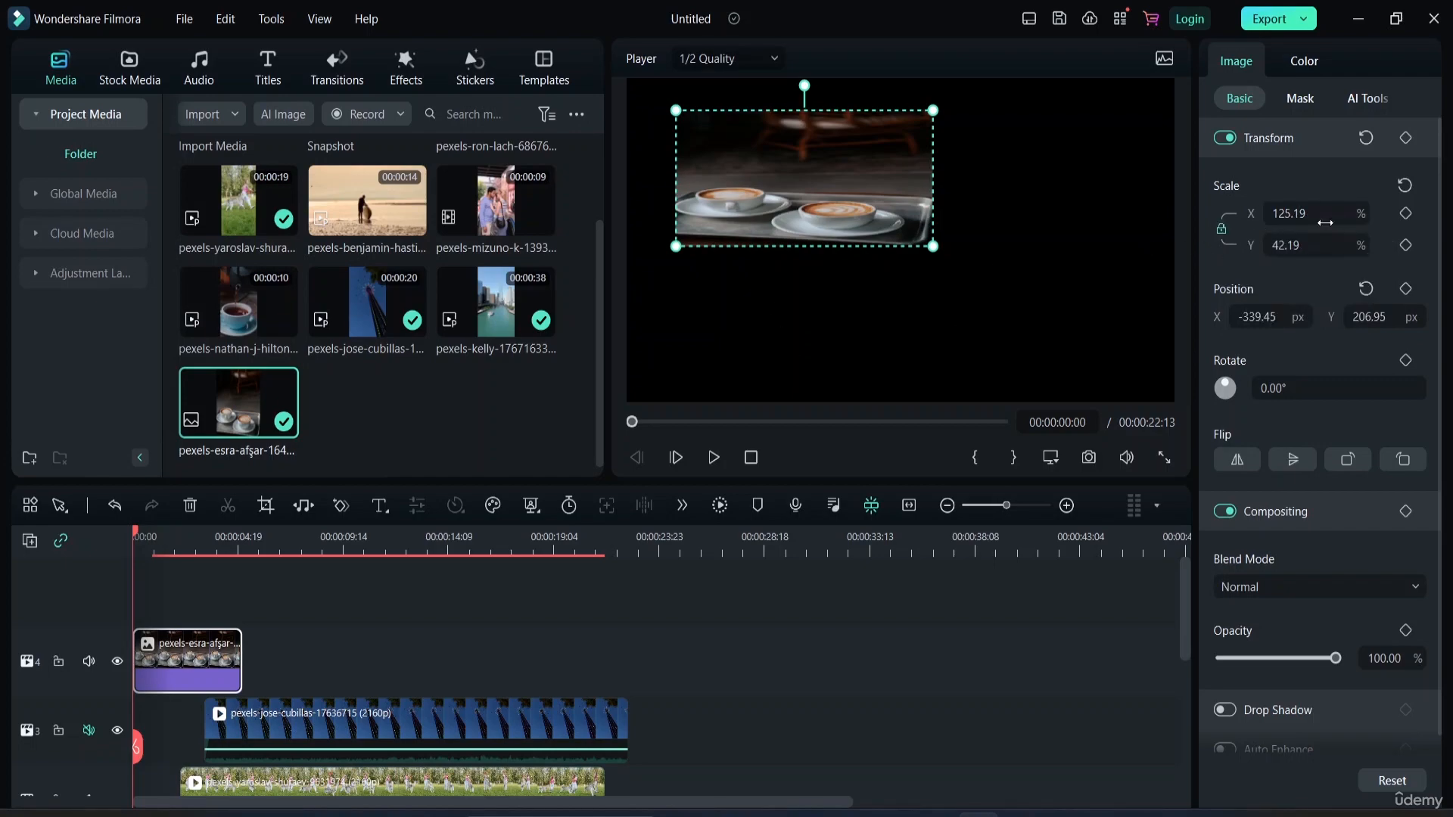
left_click_drag(1285, 214, 1135, 271)
left_click_drag(810, 156, 700, 108)
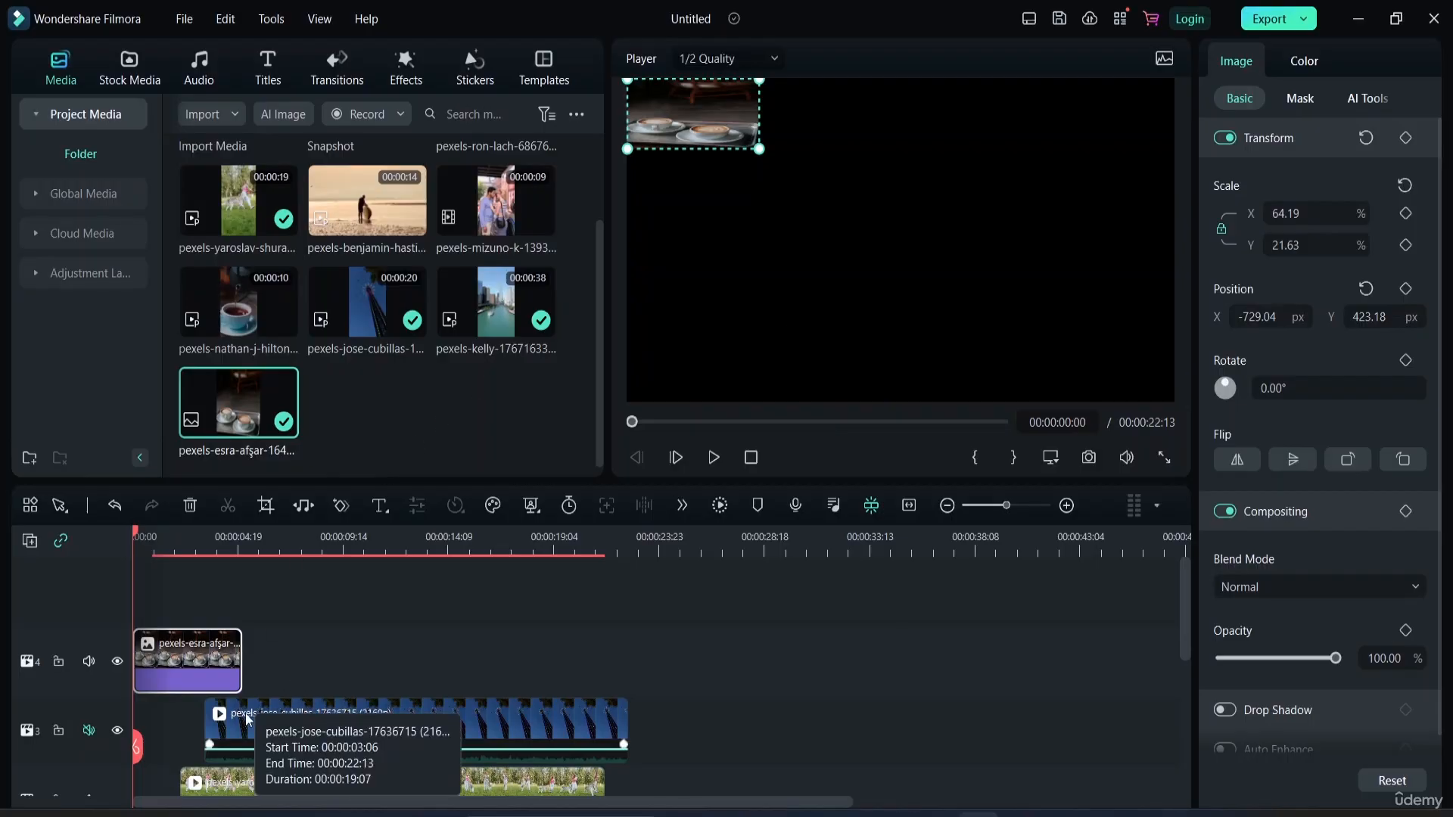
- Play the sequence from the start to 00:00:08:21 to preview the coffee image overlay, reselecting its clip
key("space")
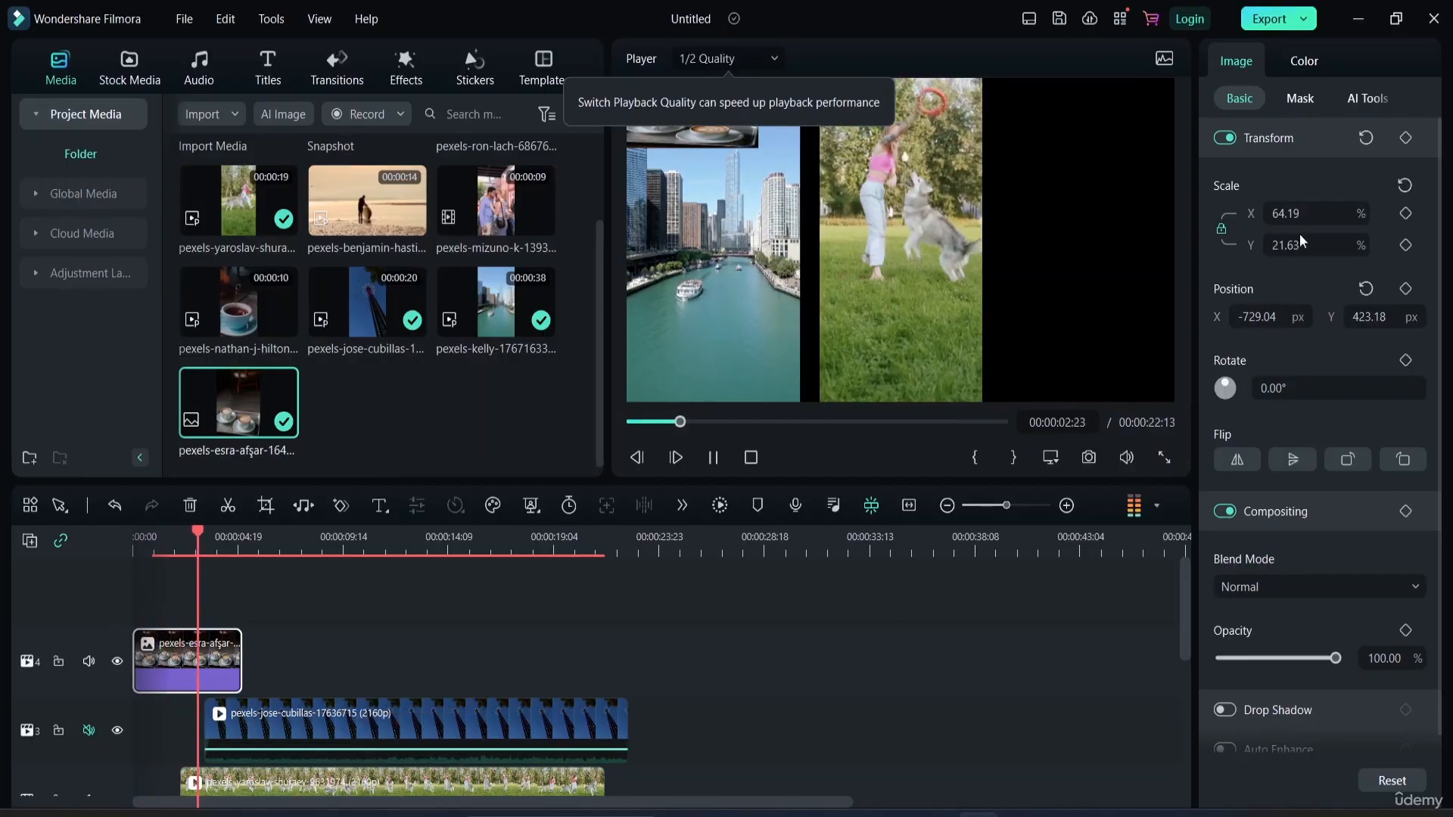
left_click(1068, 597)
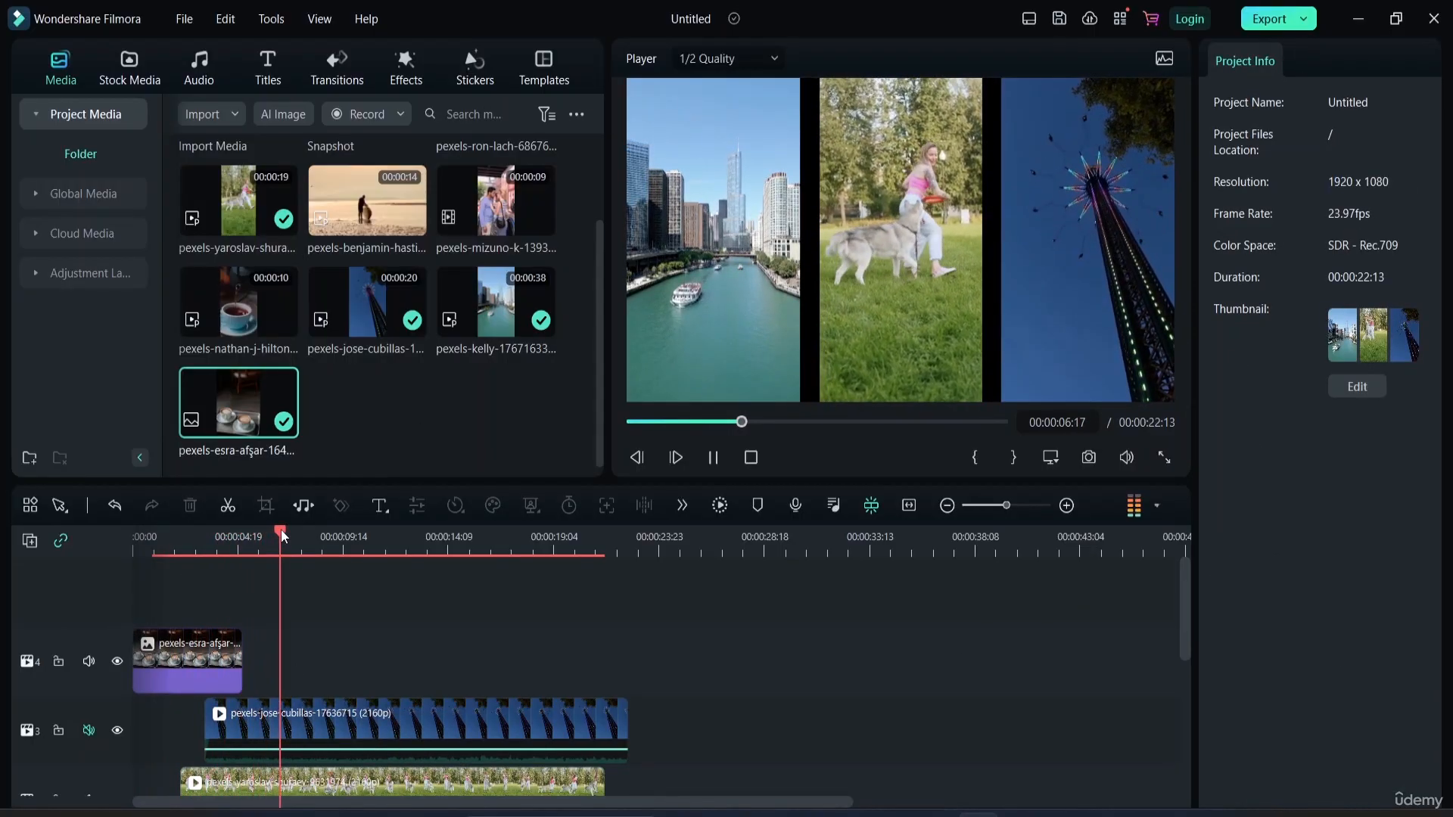
left_click(206, 677)
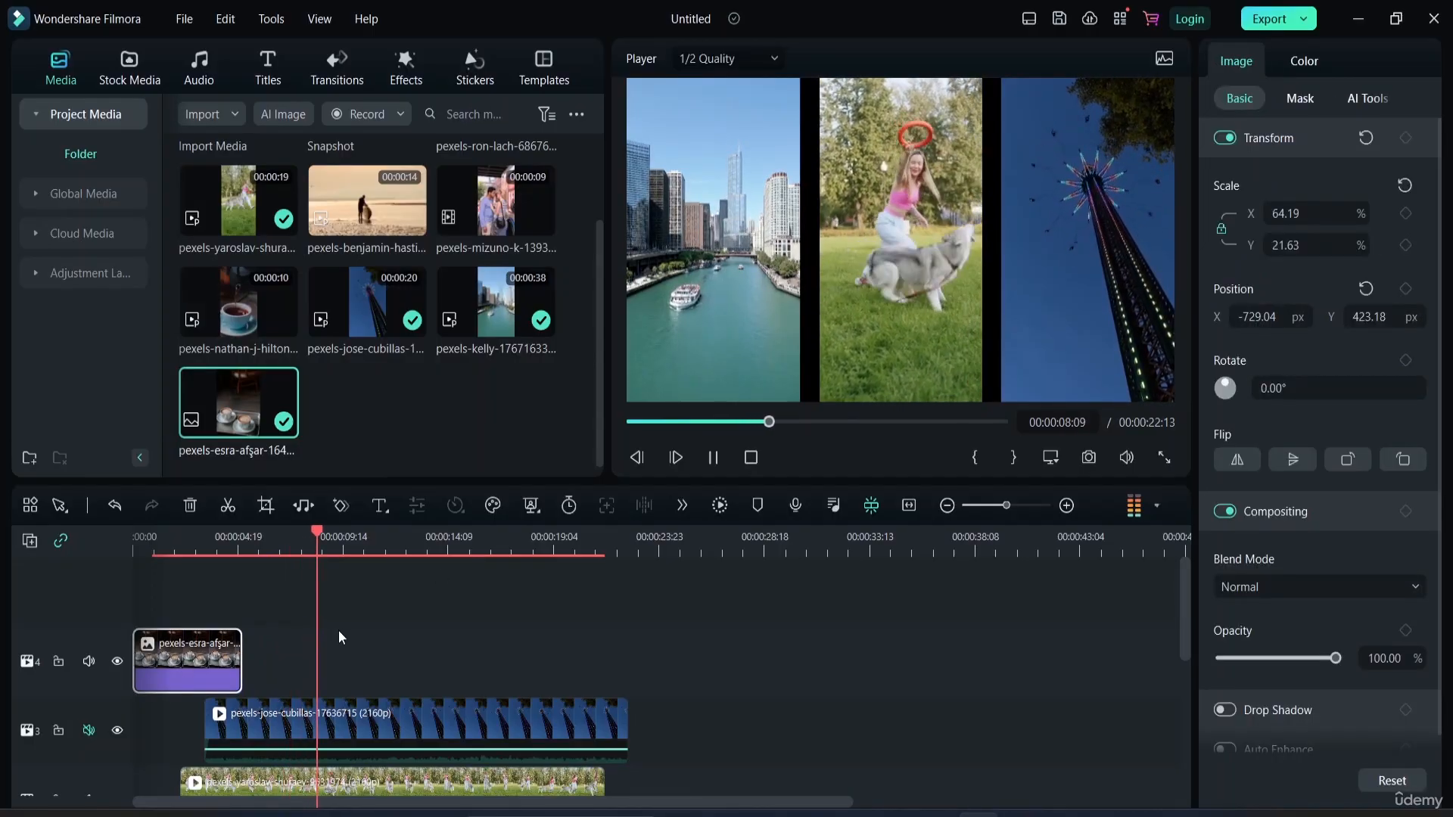
key("space")
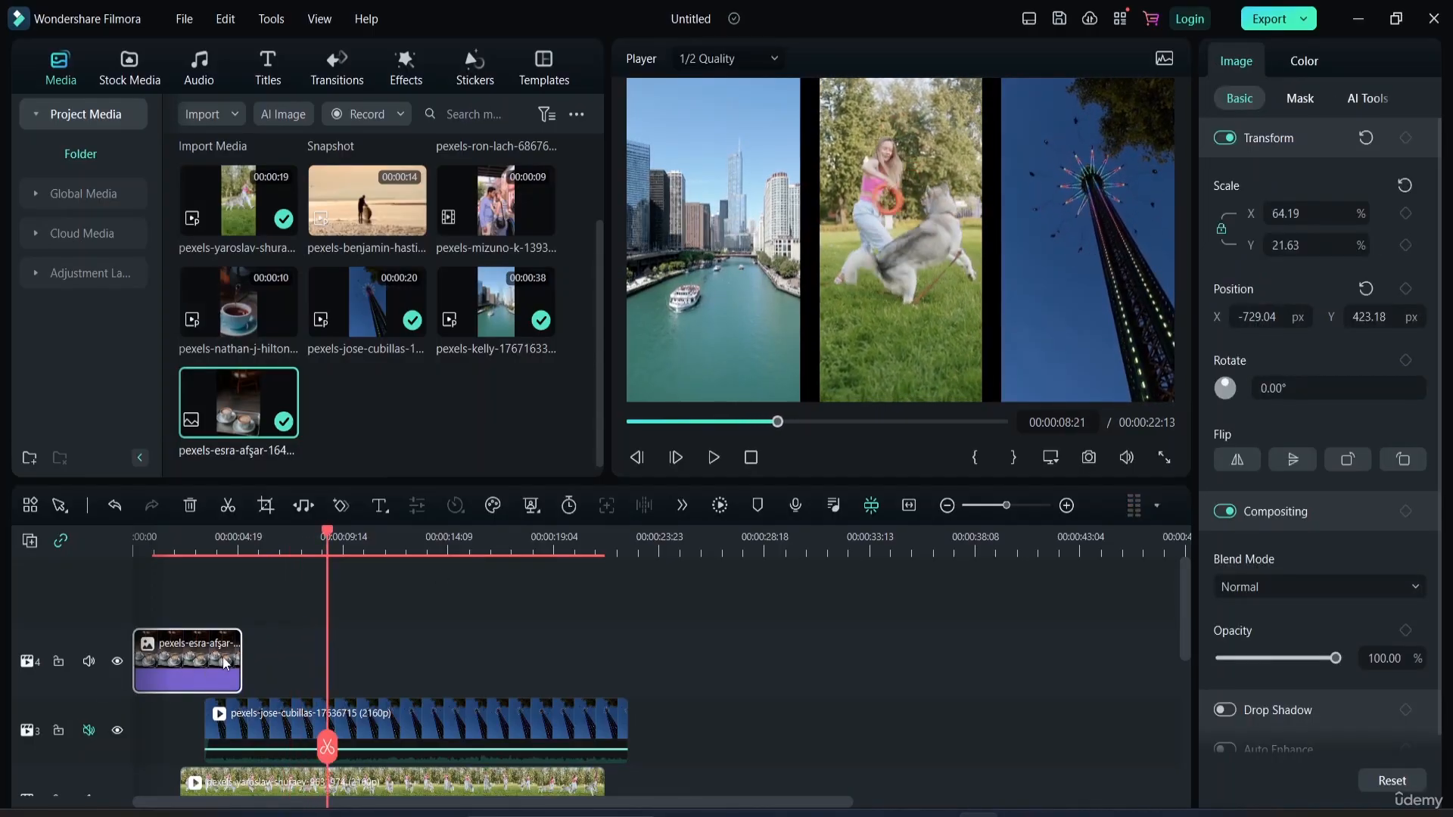
- Extend the coffee image clip to the end of the tower video on track 3 and play the sequence from the start to 00:00:09:15
left_click_drag(237, 648, 629, 659)
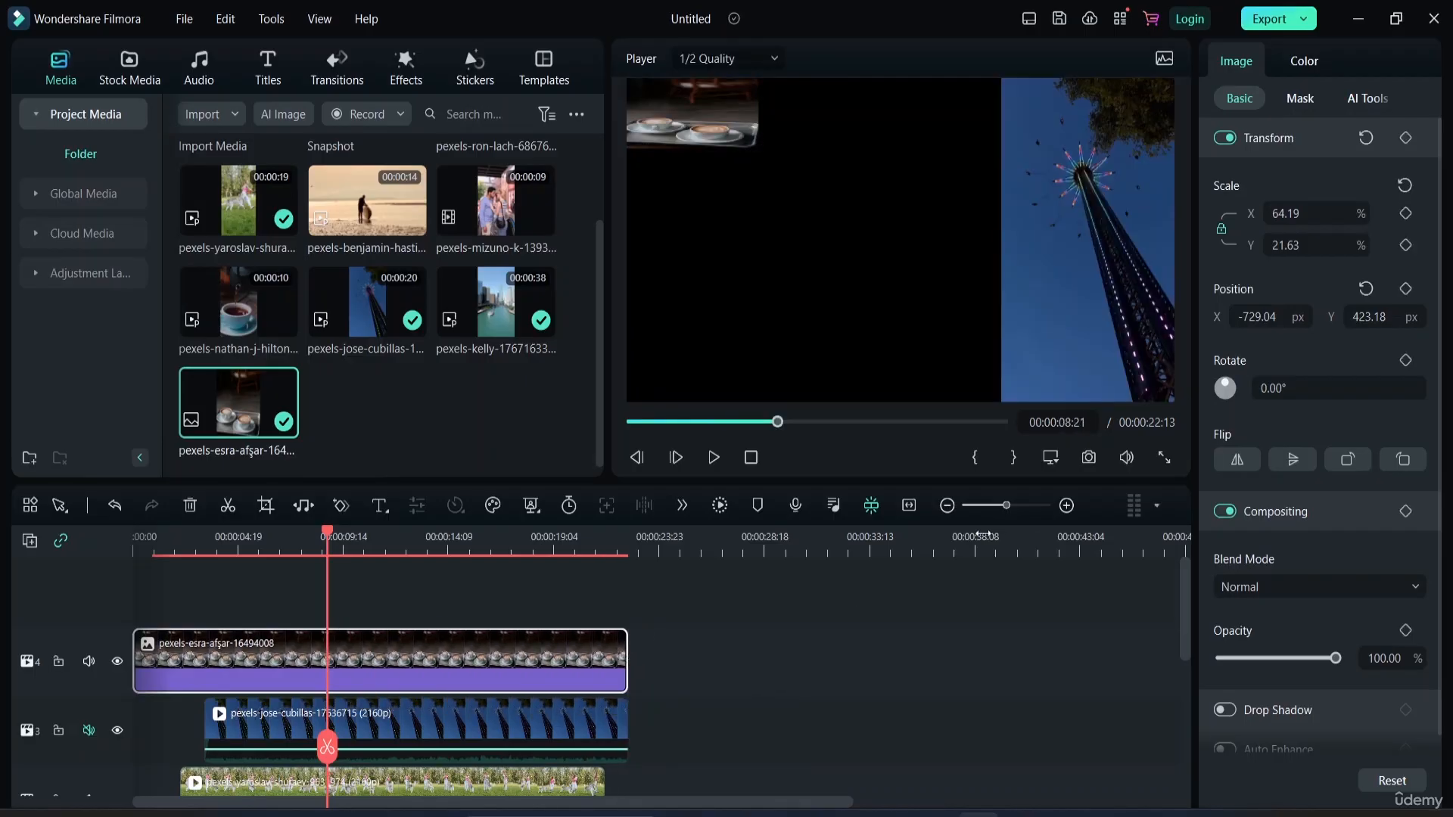
left_click_drag(777, 422, 619, 423)
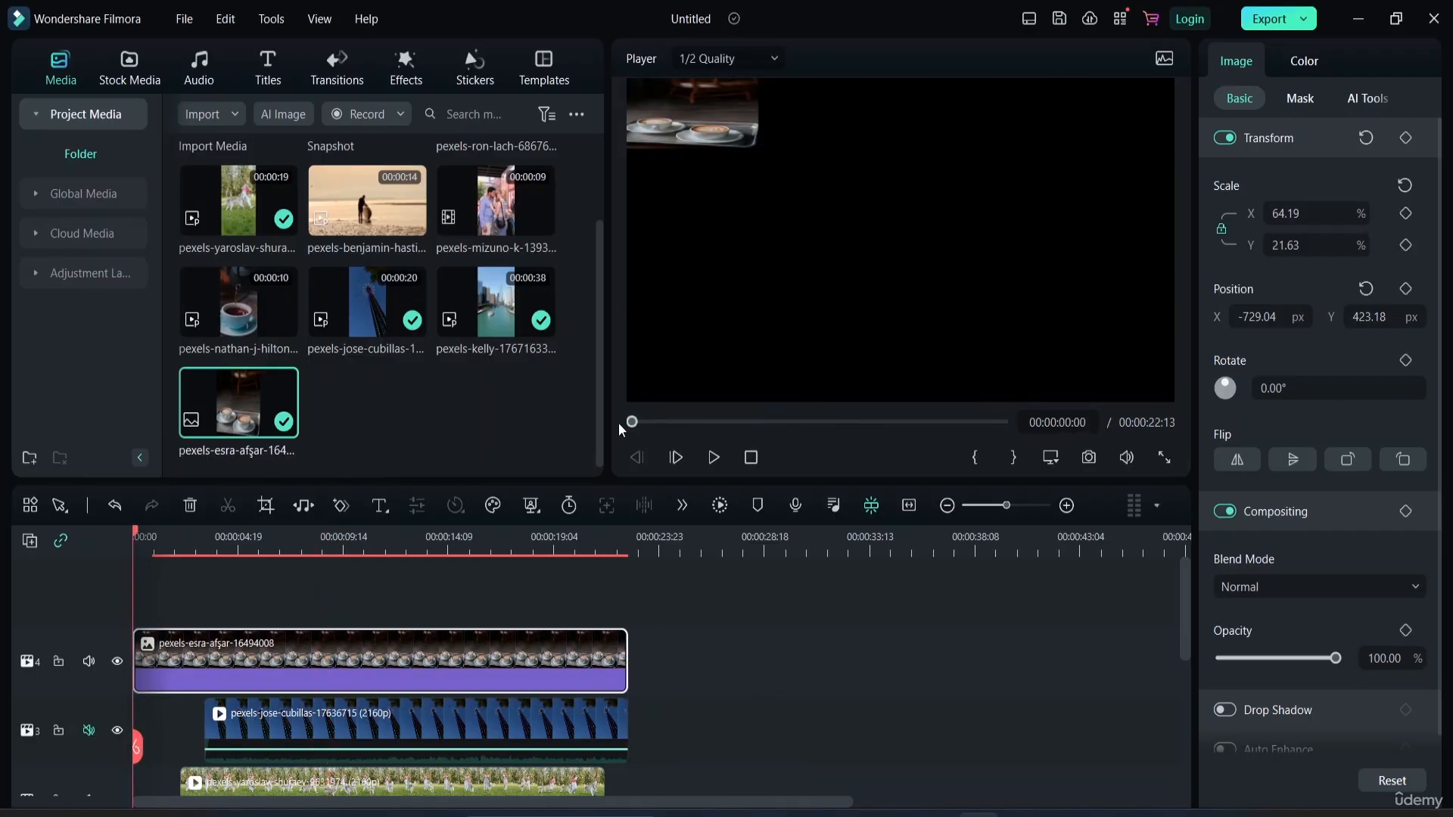
key("space")
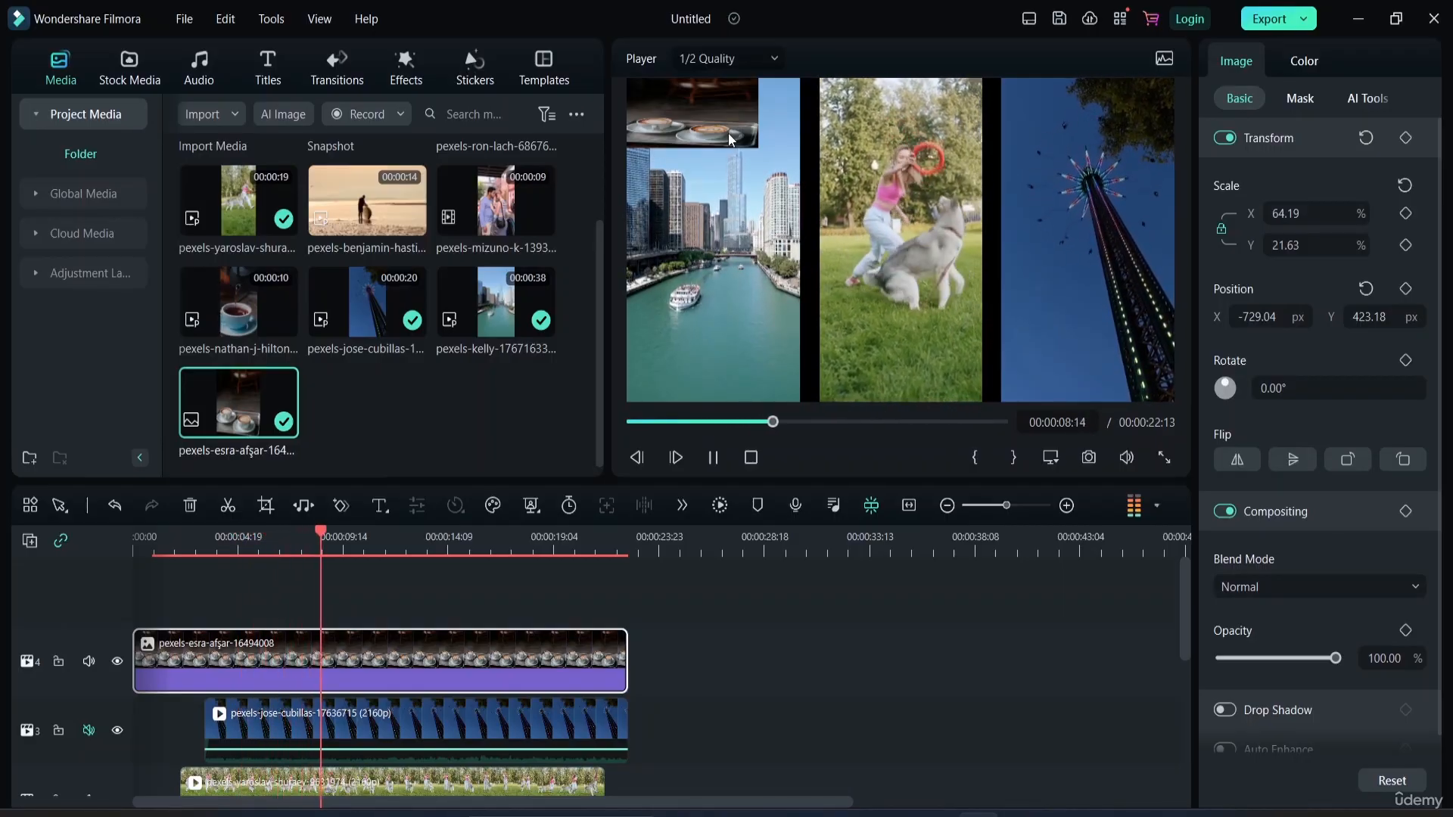
key("space")
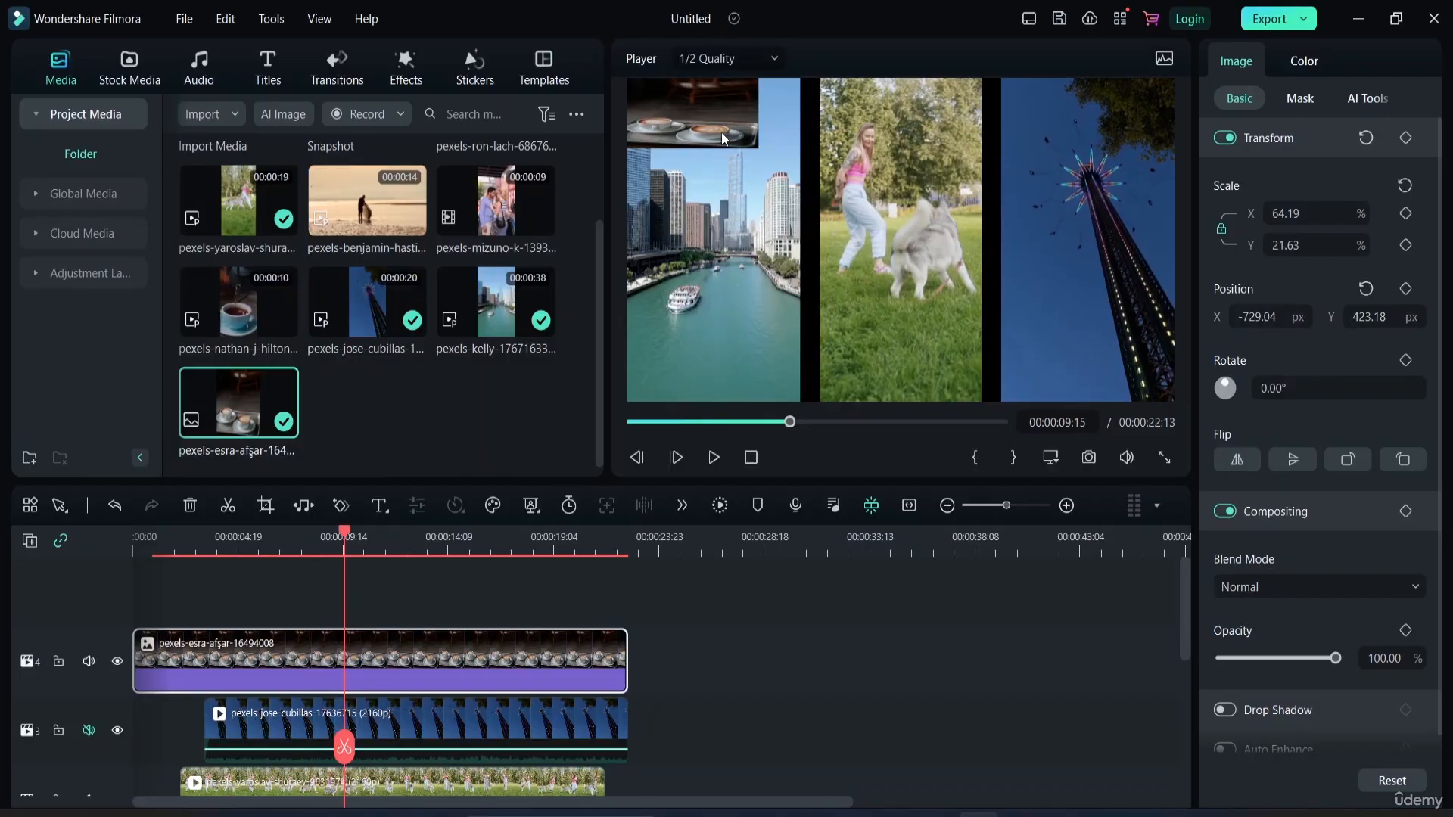
- Shrink the coffee image overlay to about X 52.5% and Y 17.7% and remove its clip from the timeline
left_click(717, 126)
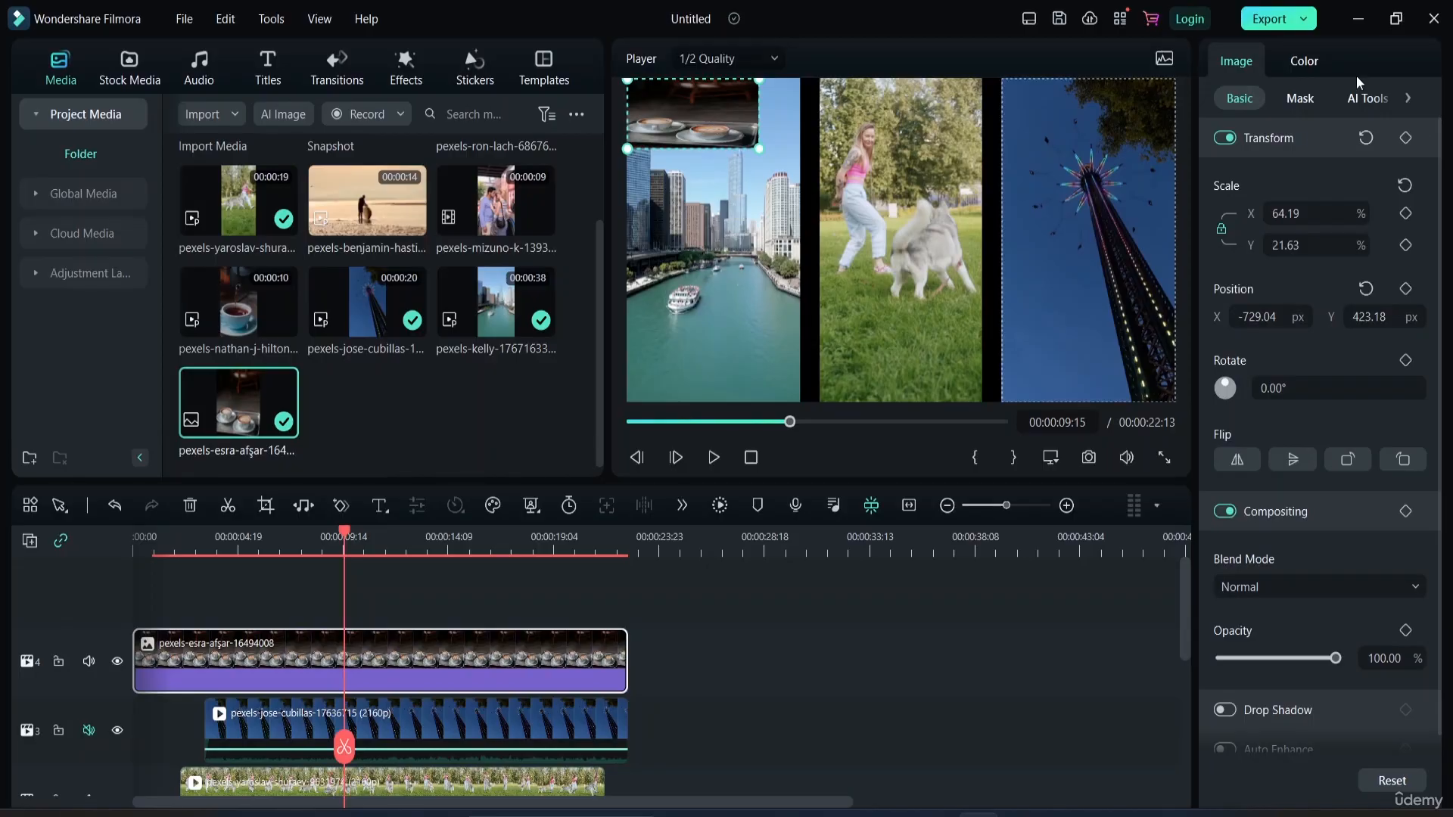
scroll(1400, 185, "down", 1)
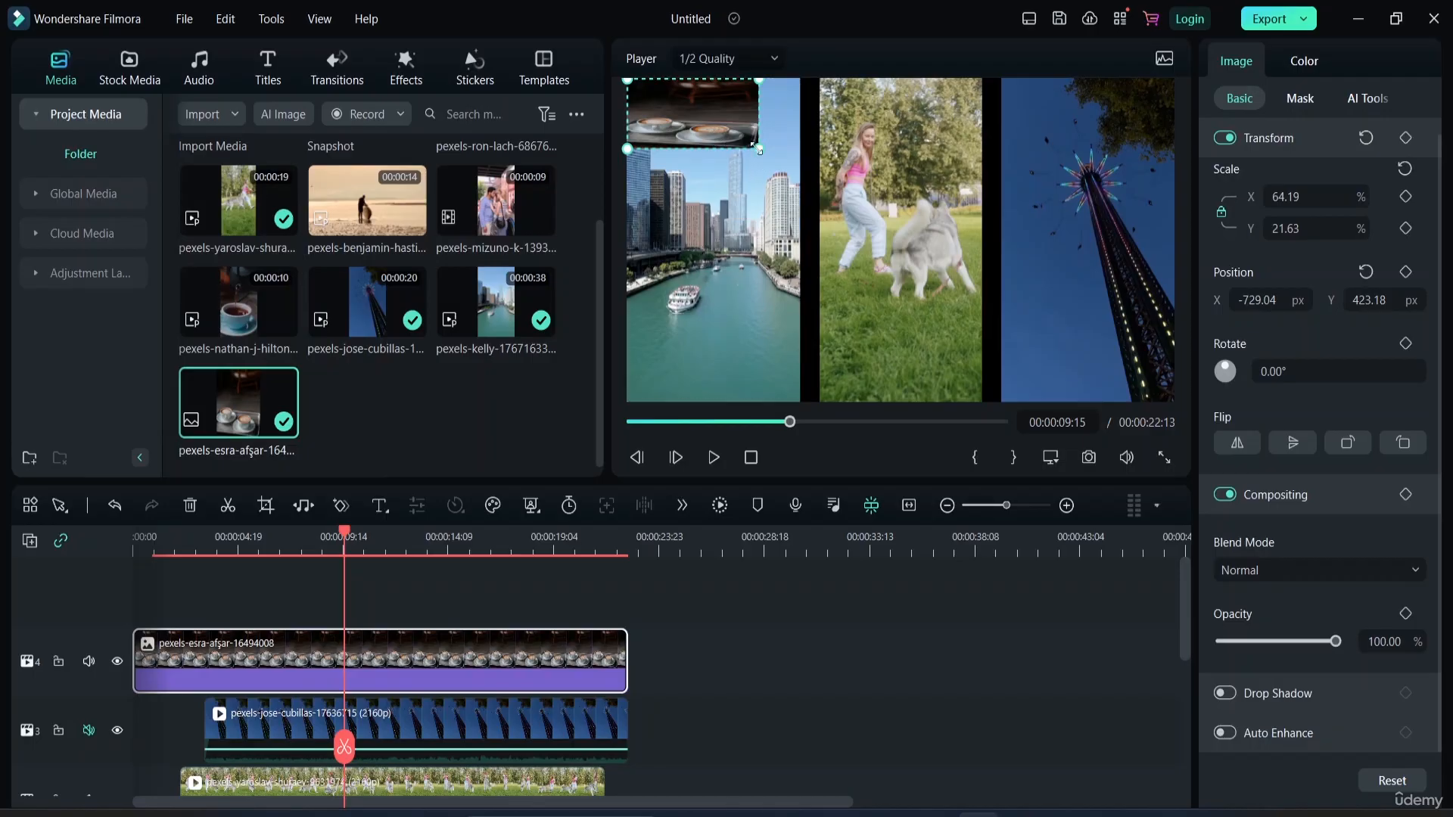
left_click_drag(757, 148, 734, 135)
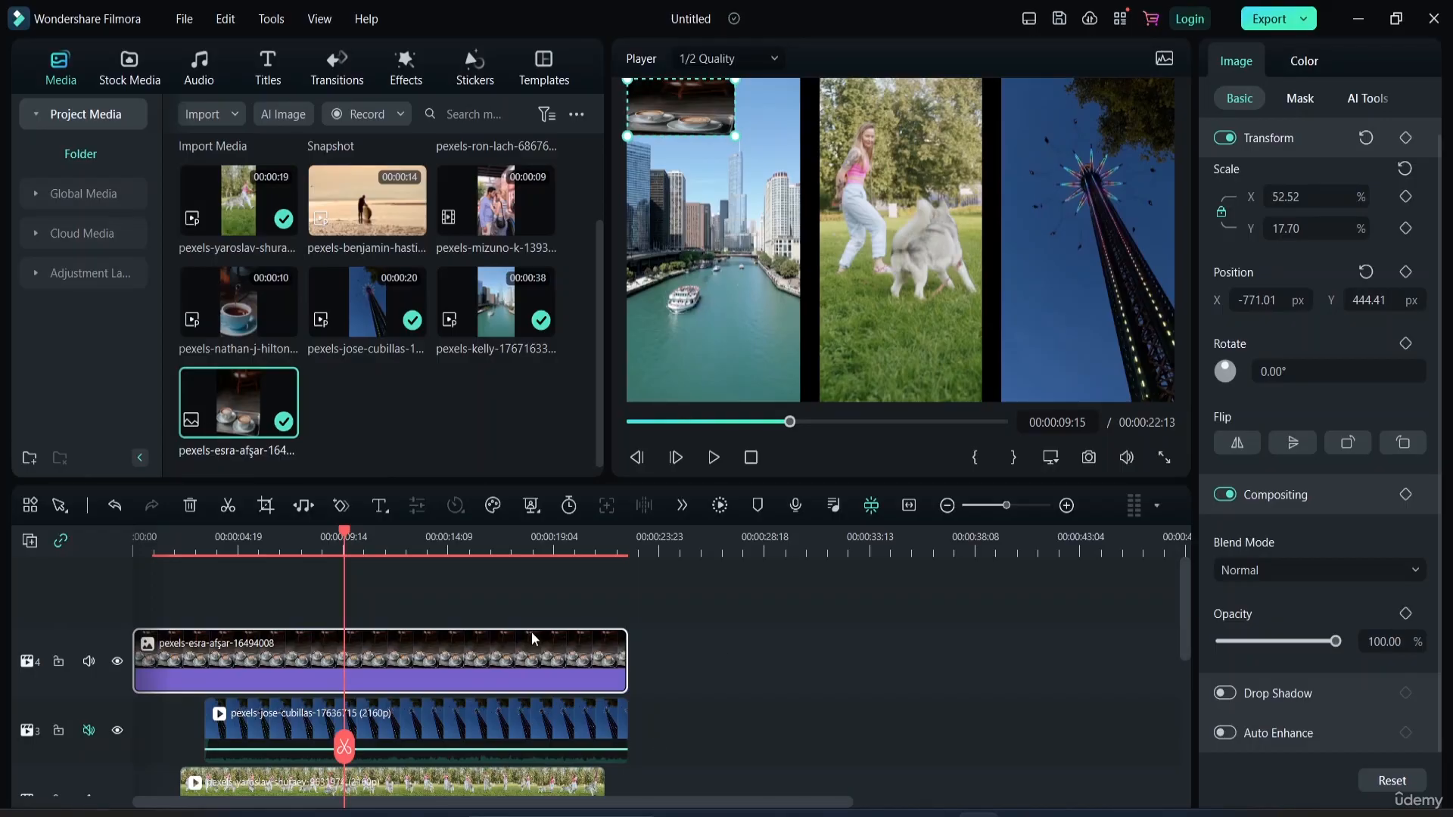
key("ctrl+z")
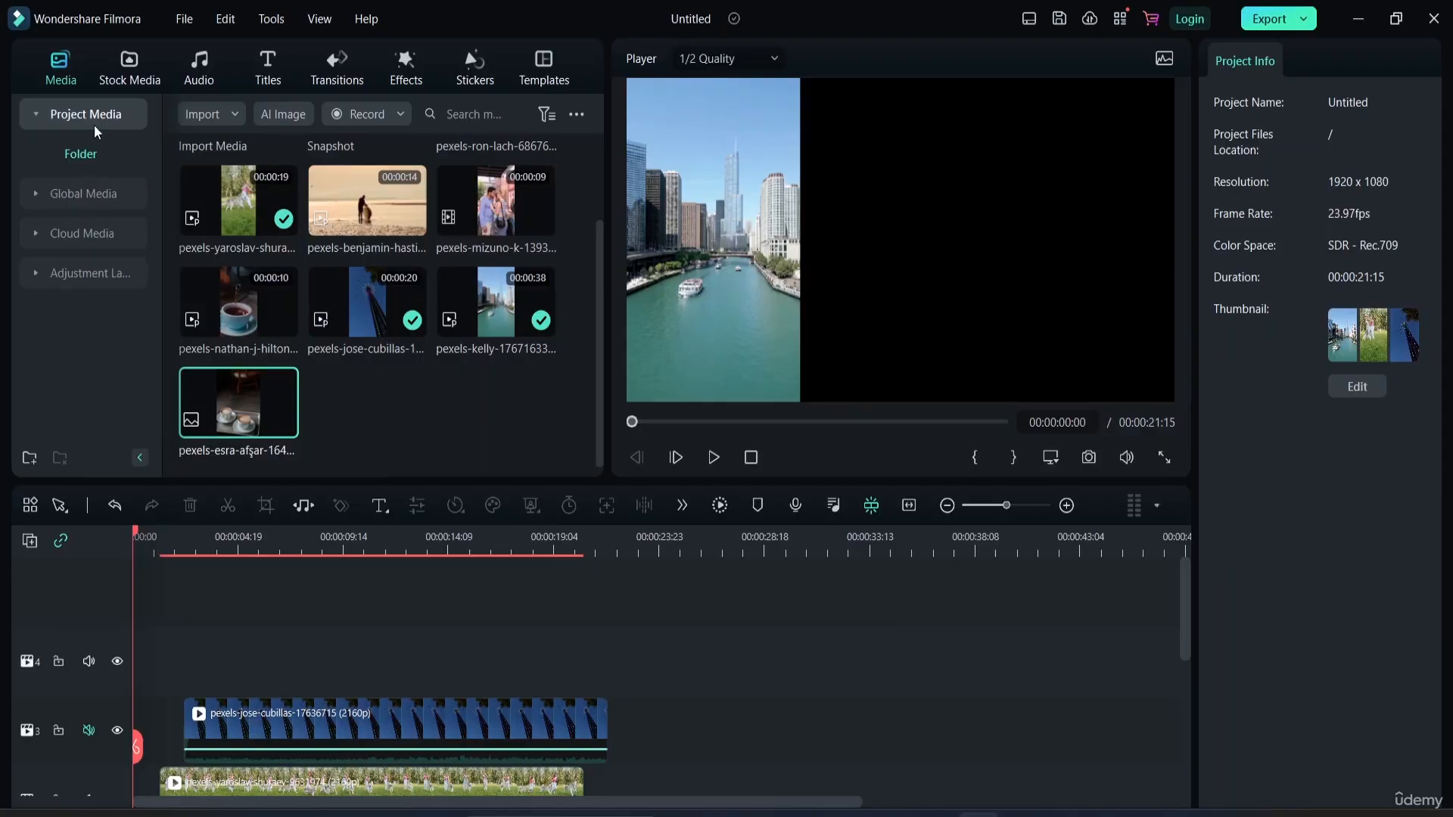
- Browse the Giphy stickers in the stock media library
left_click(122, 69)
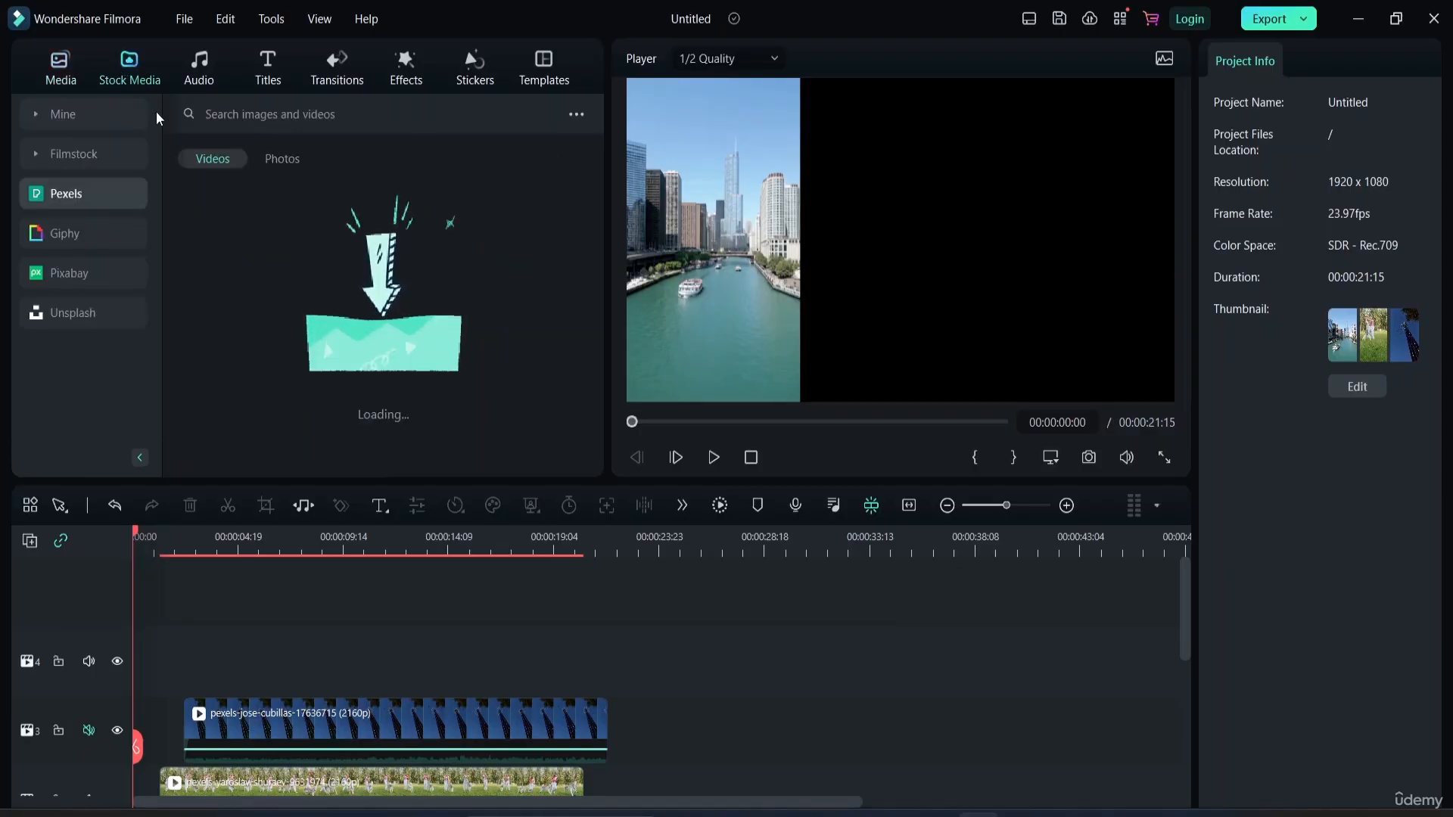
left_click(79, 233)
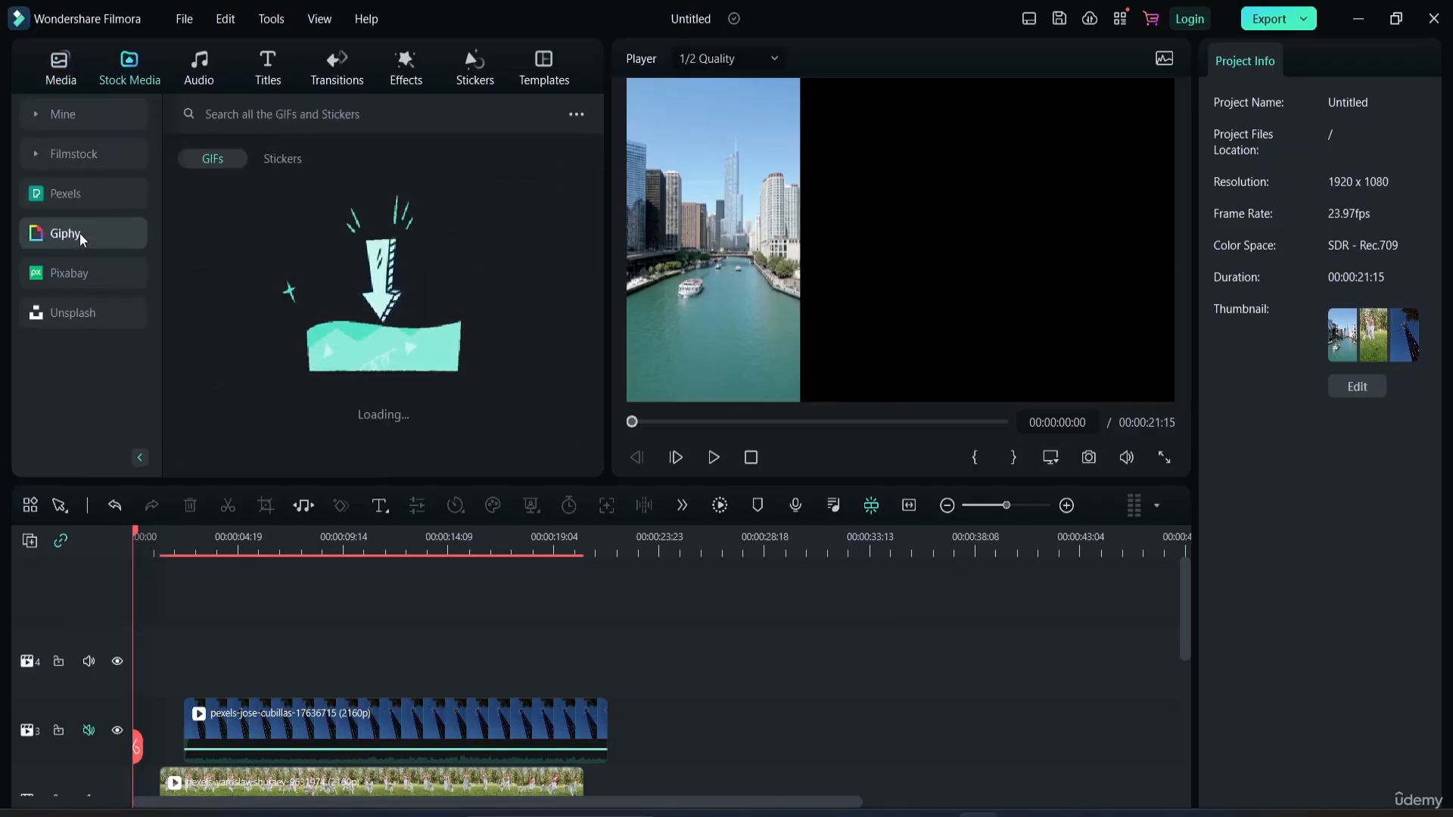
left_click(288, 165)
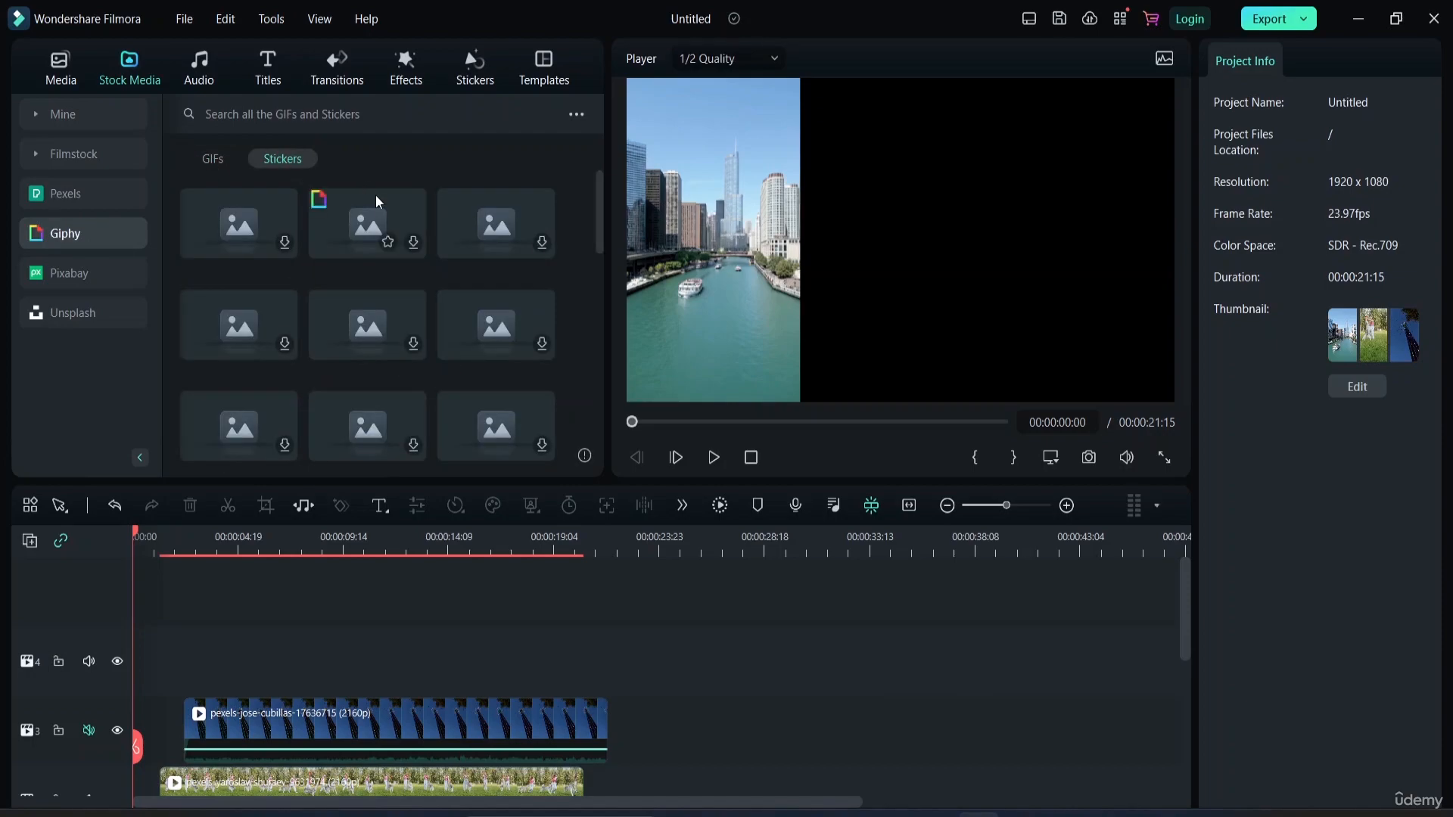
scroll(335, 295, "down", 3)
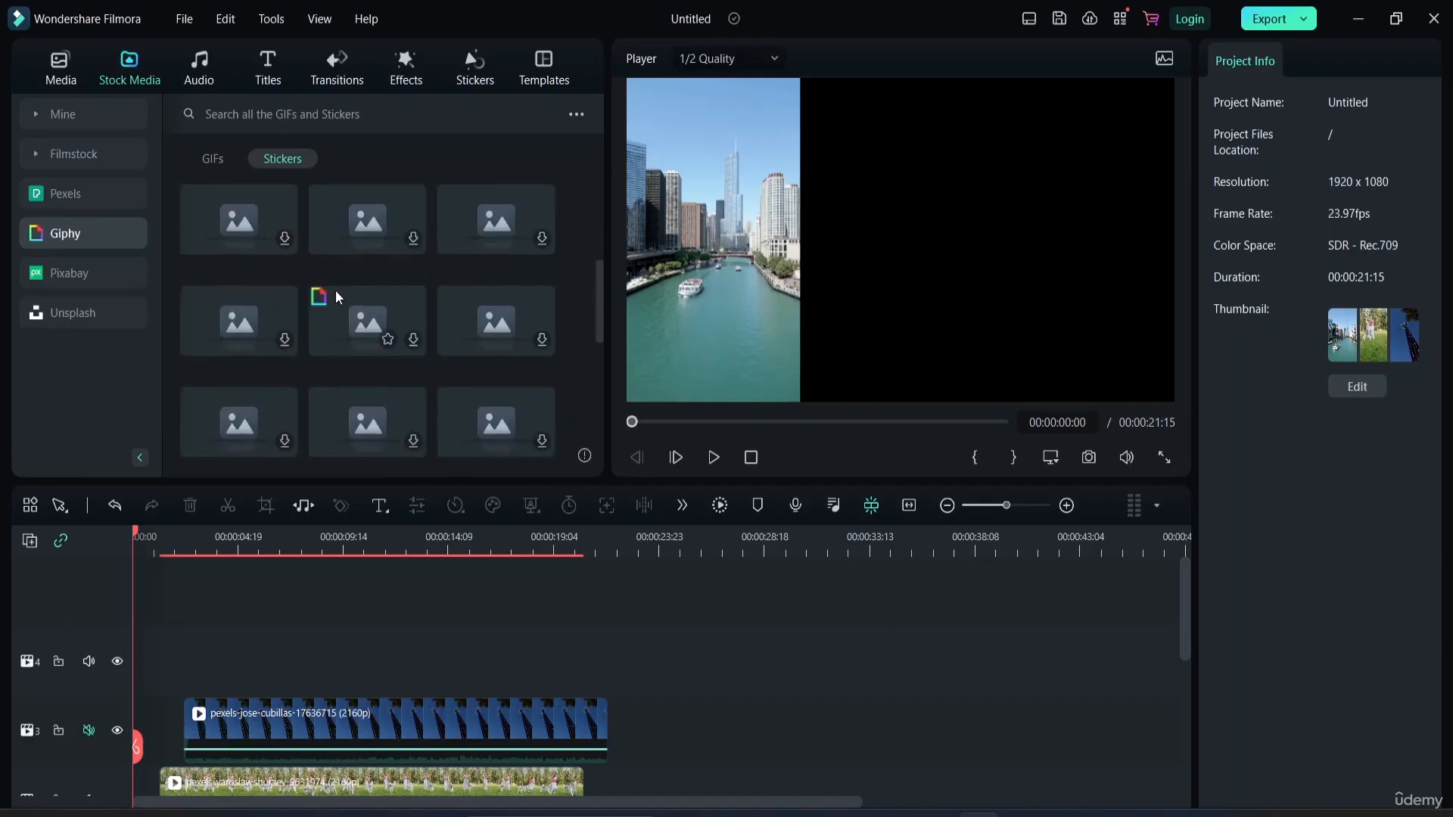
- Browse further through the Giphy stickers and view the trending search suggestions
scroll(334, 289, "down", 1)
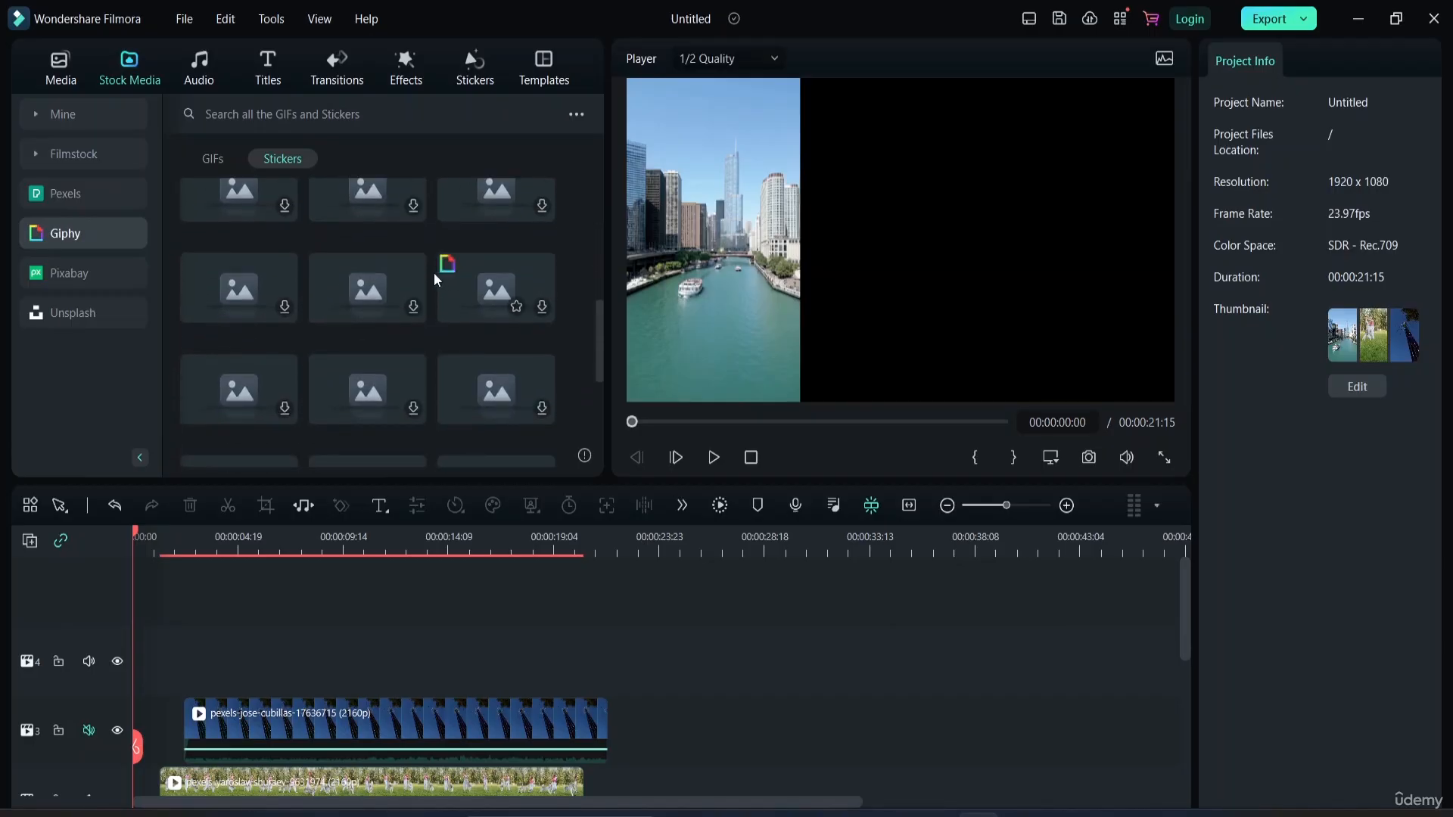
left_click(368, 115)
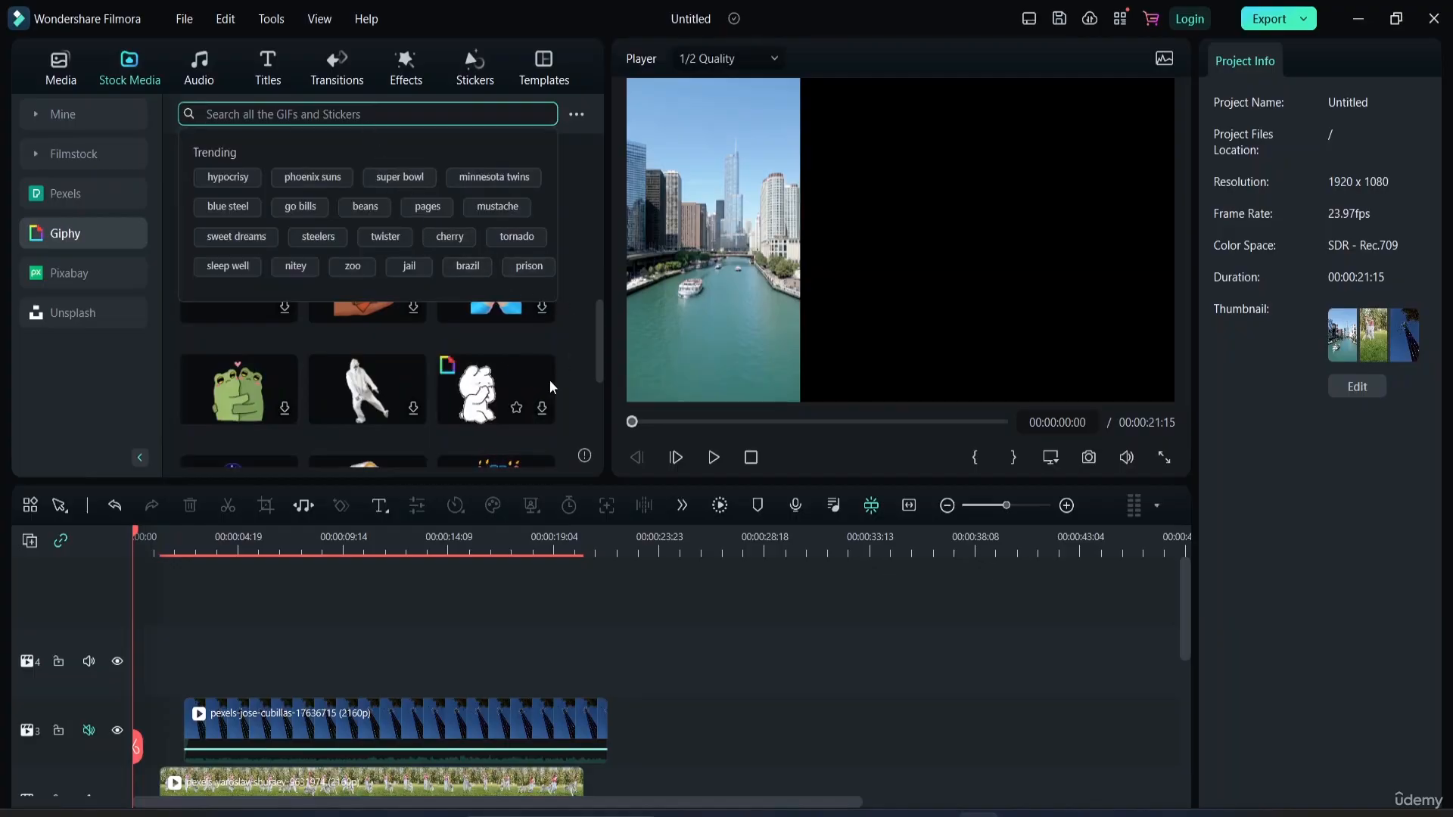
left_click(582, 259)
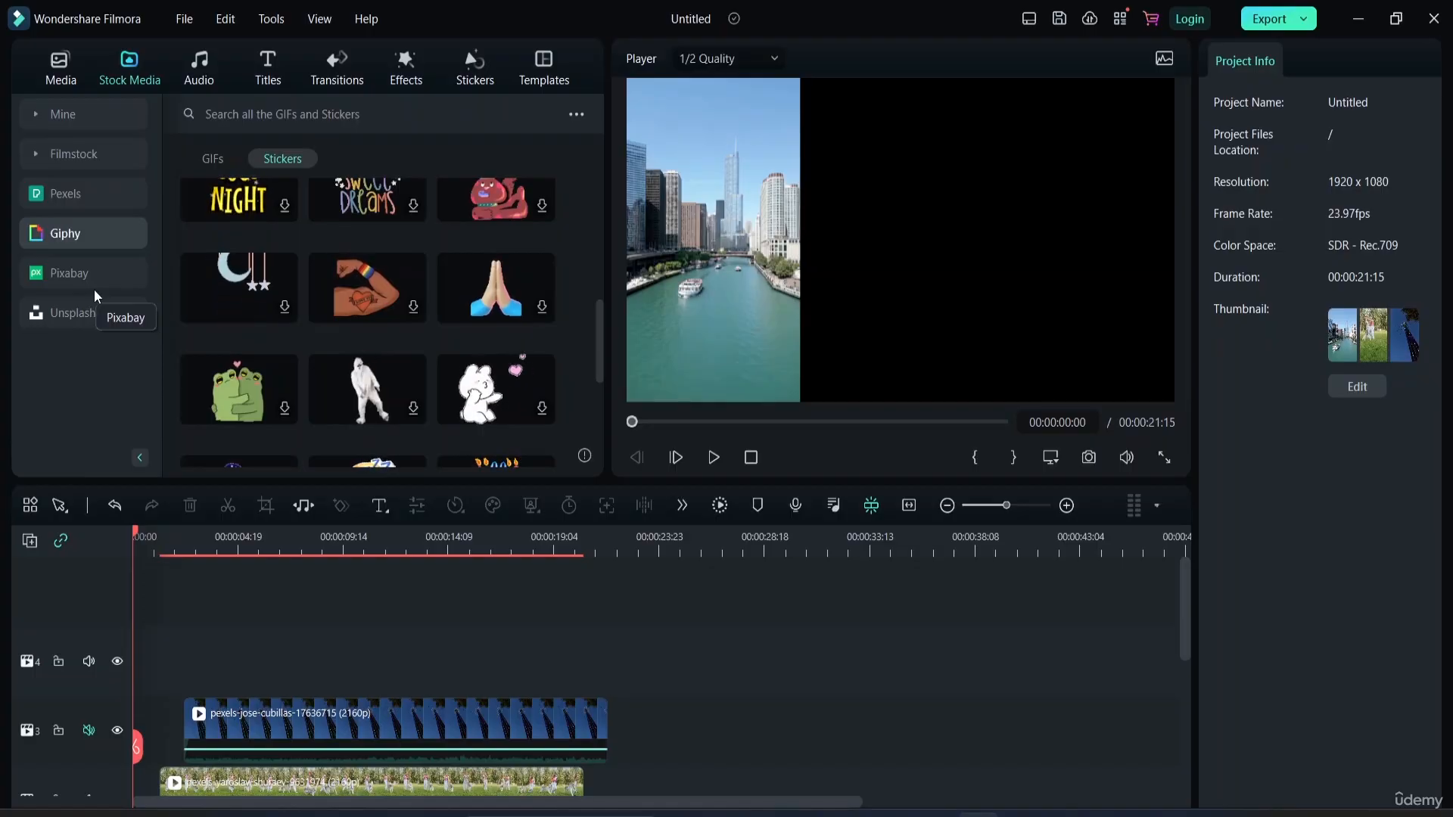
- View the favorites and downloads in the Stickers library
left_click(475, 69)
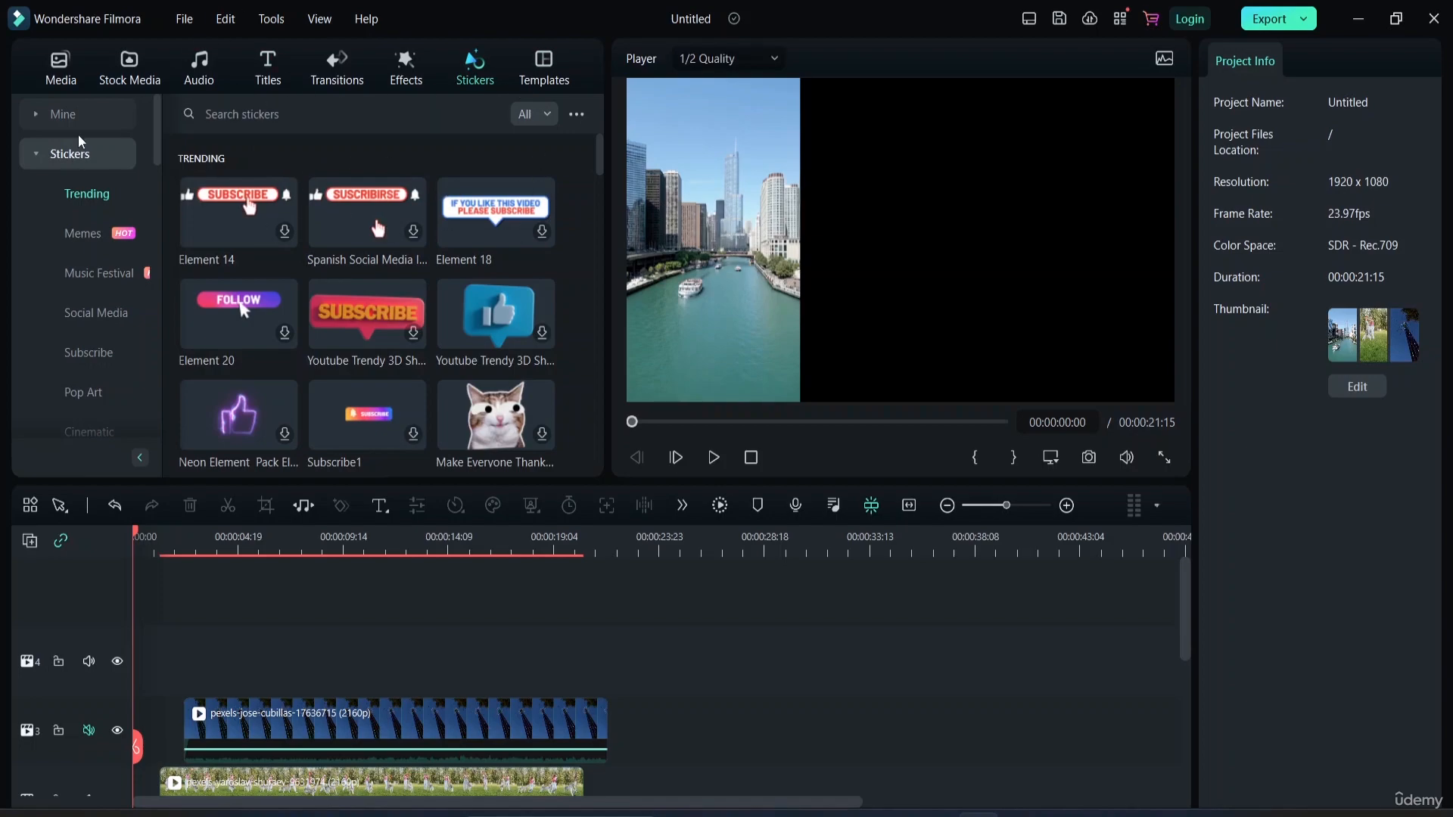
left_click(68, 115)
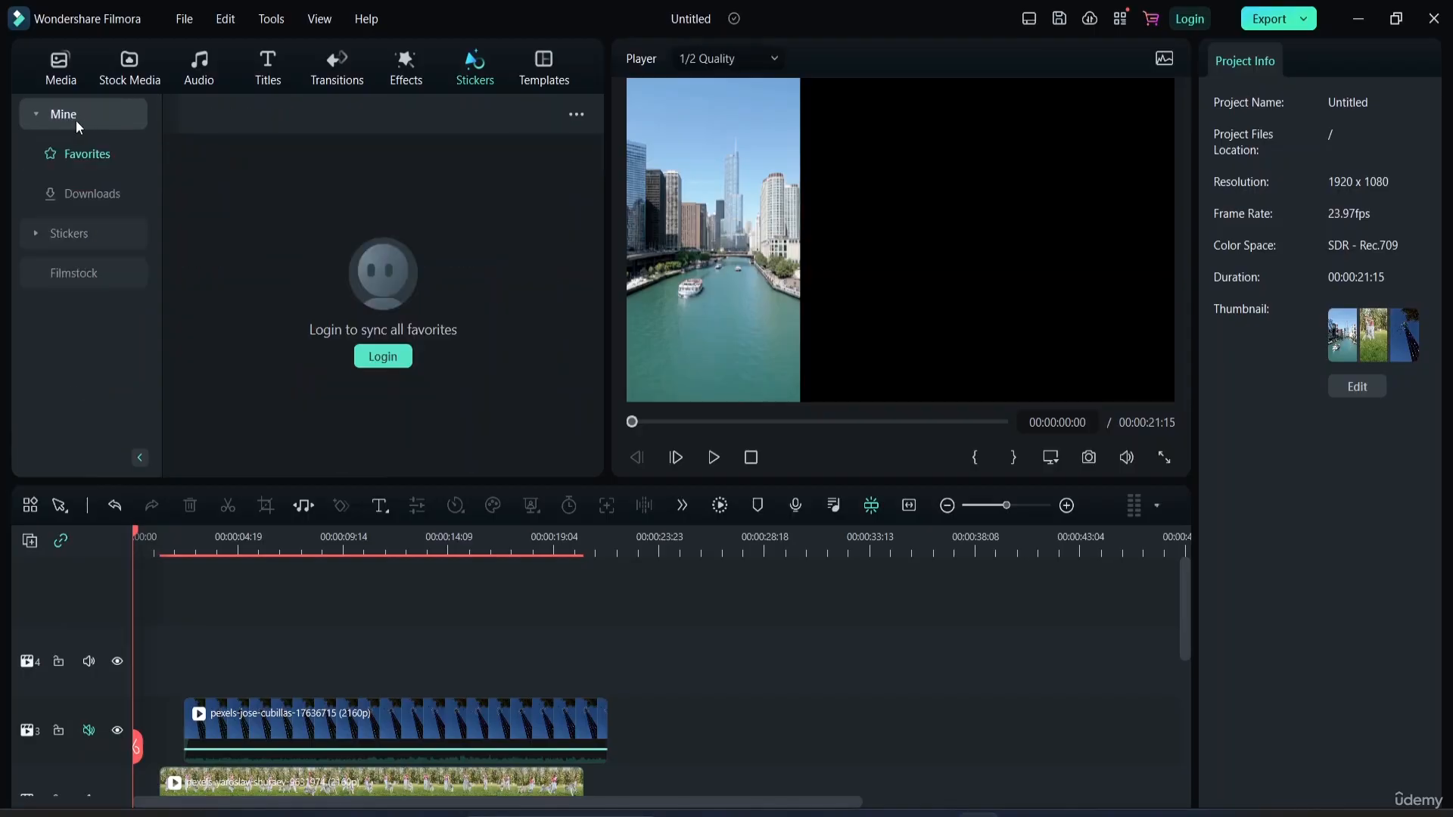
left_click(98, 194)
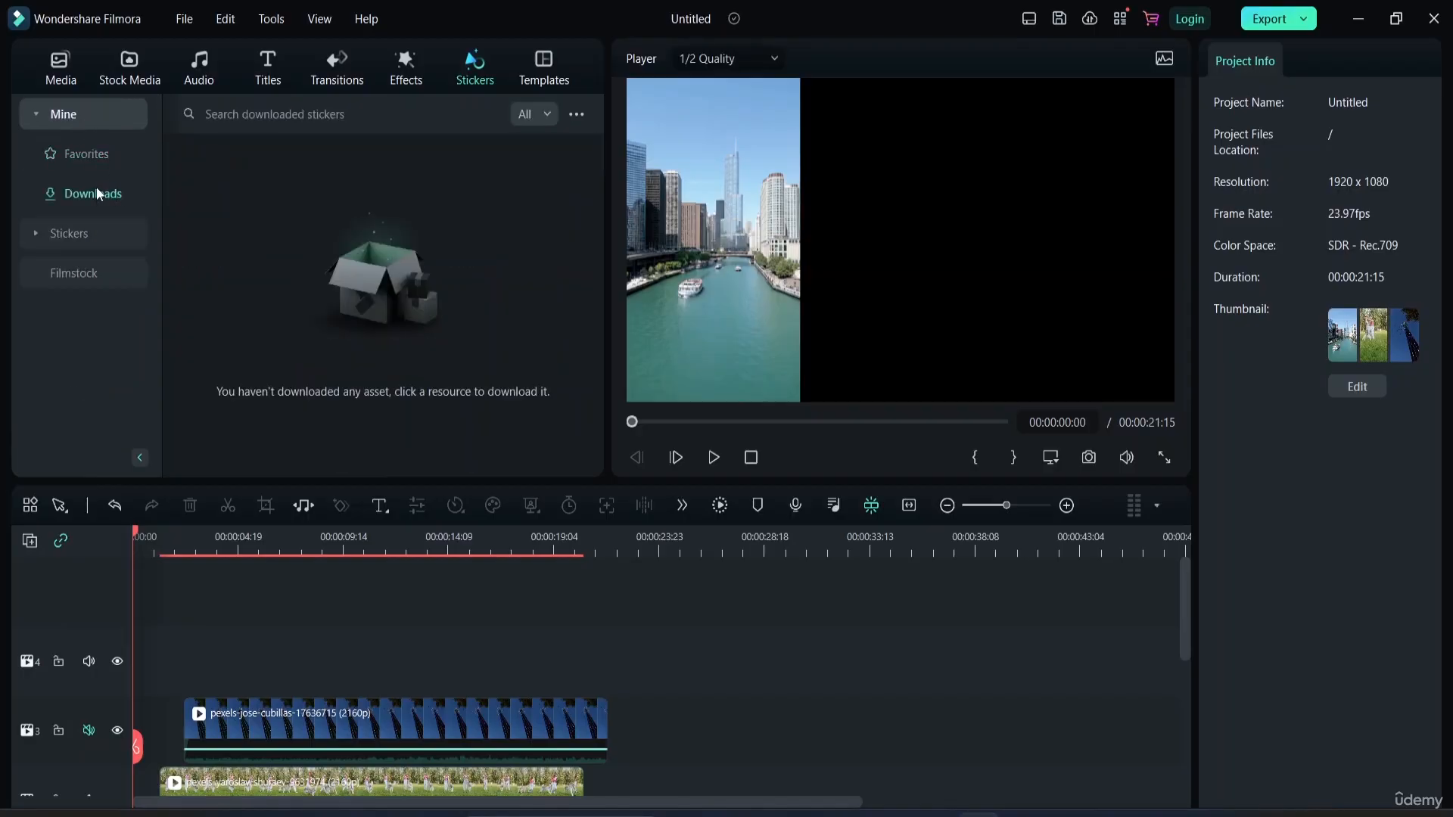
- Return to the project's media and view the Global Media folder for files shared between projects
left_click(53, 78)
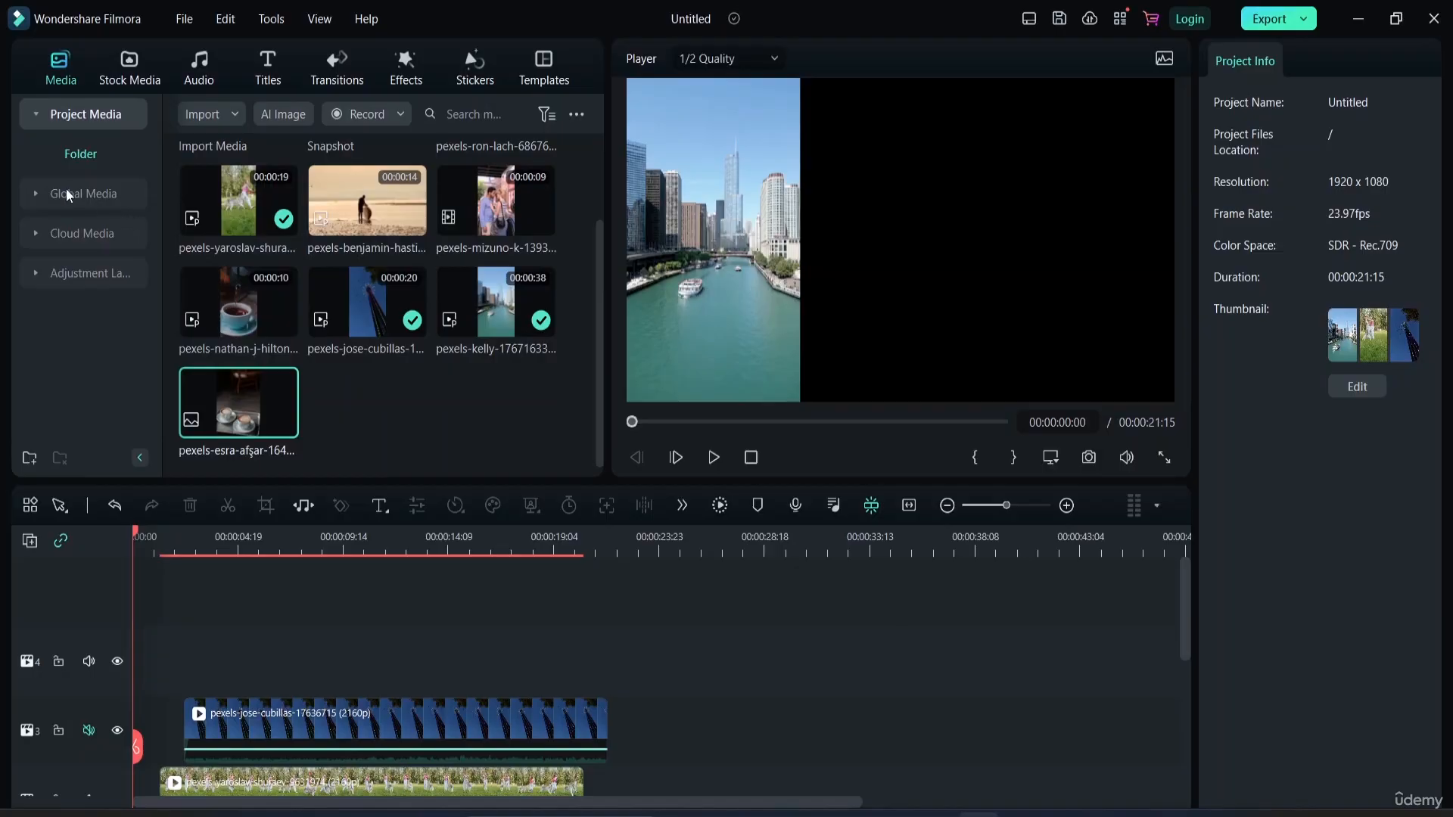
left_click(66, 195)
left_click(38, 153)
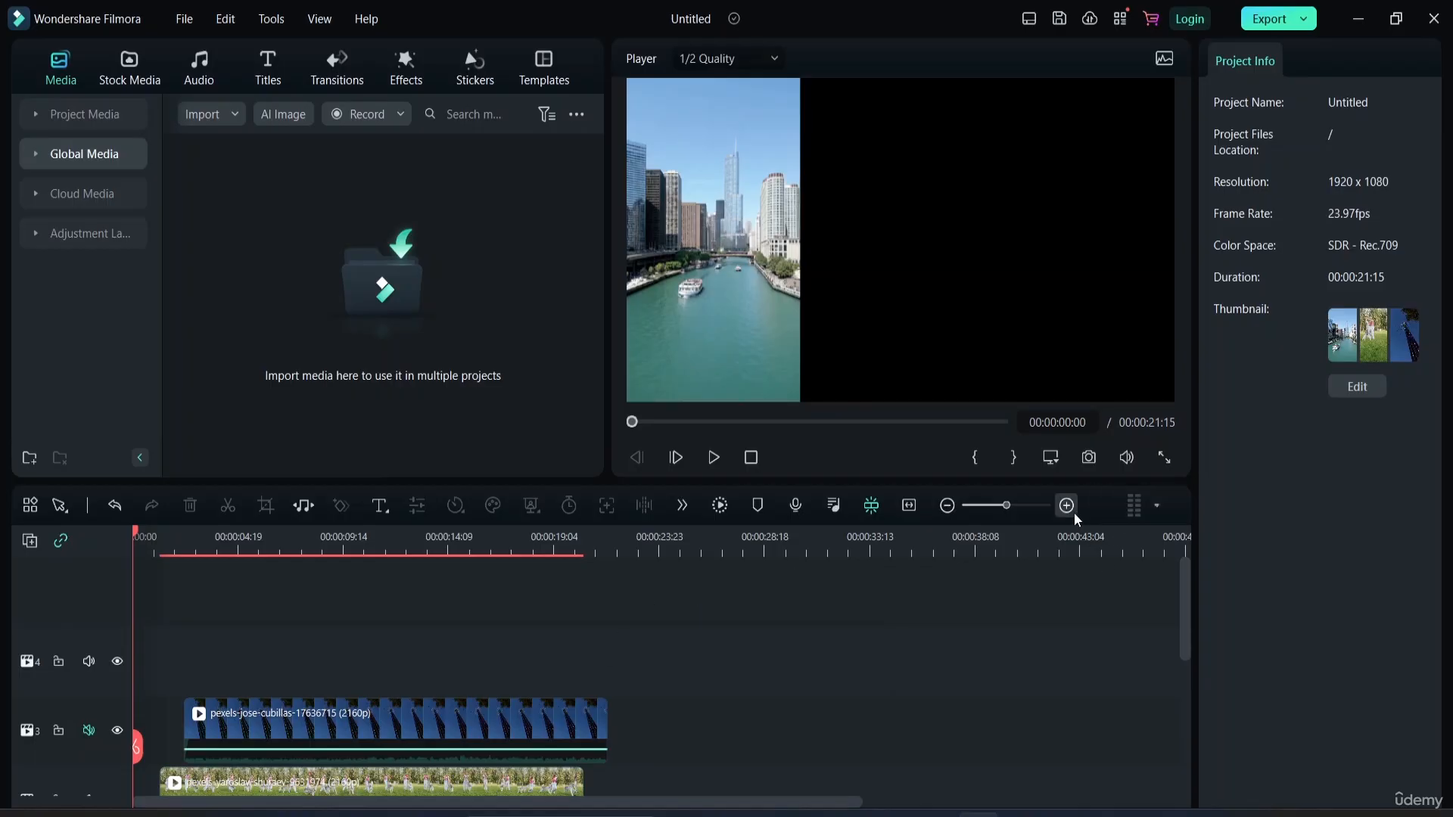
- Zoom the timeline to fit the whole sequence and enlarge the timeline area to show tracks 1 to 3 and the music
left_click(908, 507)
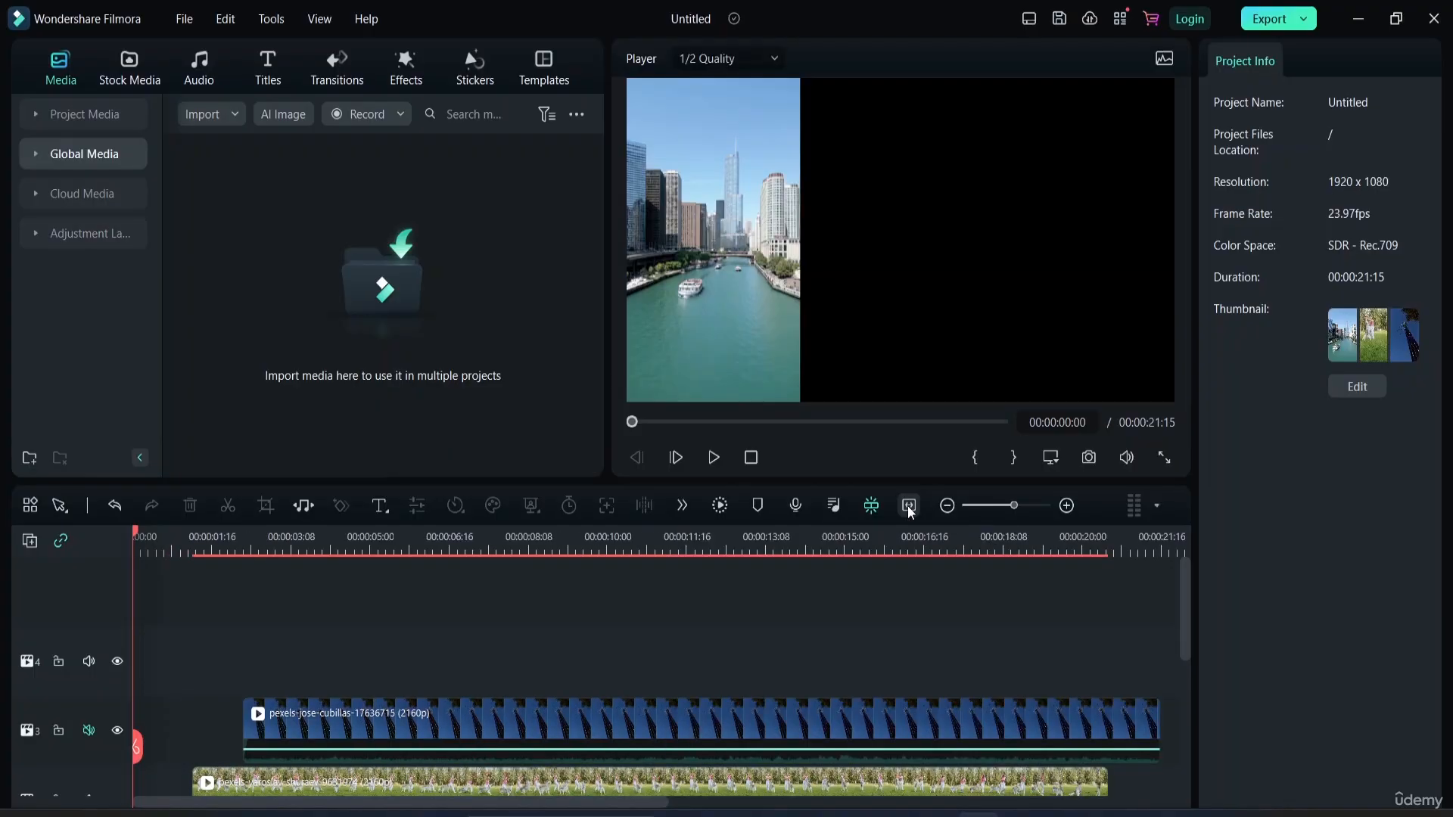
scroll(694, 702, "down", 3)
scroll(695, 659, "up", 2)
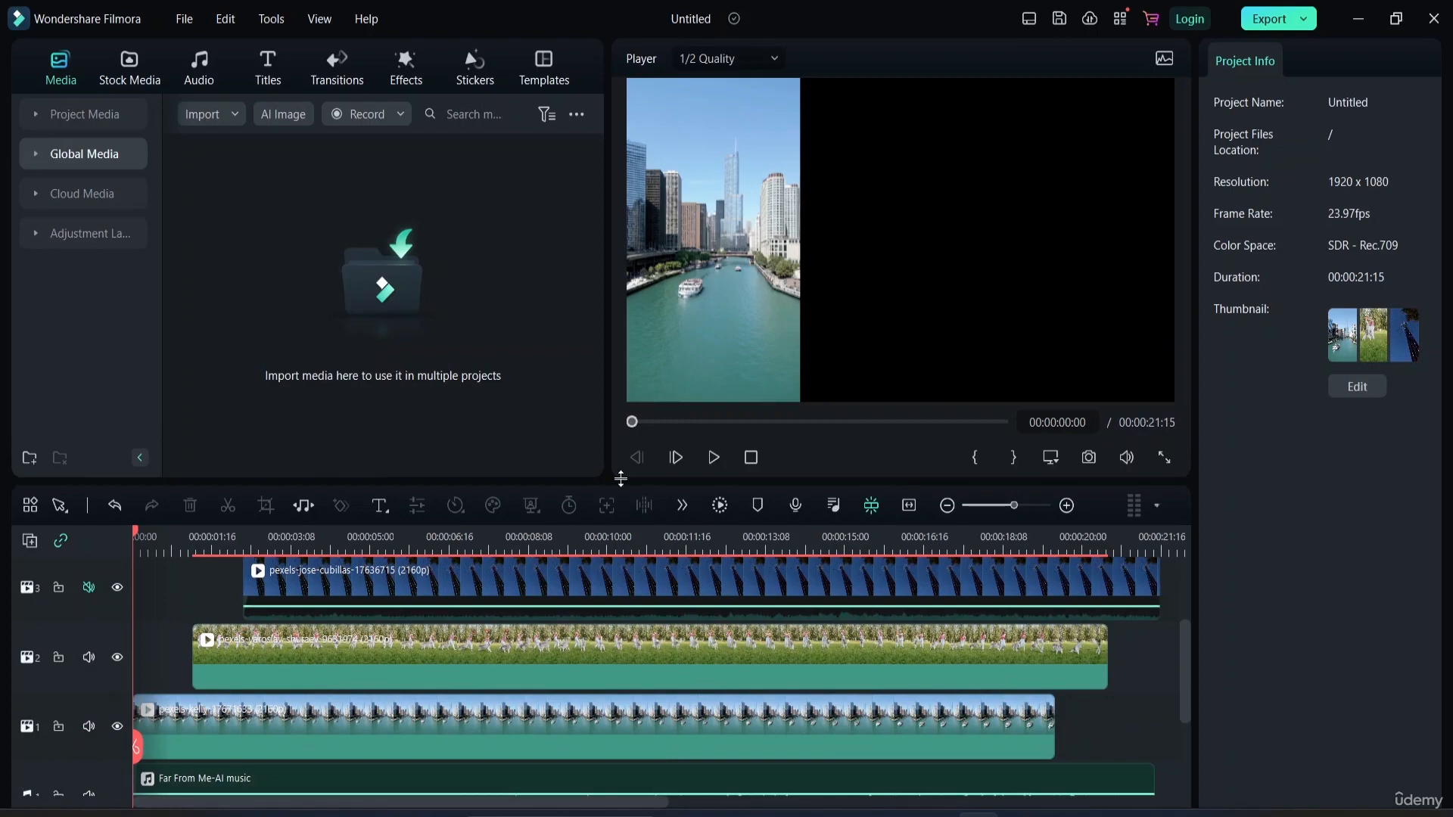
left_click_drag(616, 481, 604, 329)
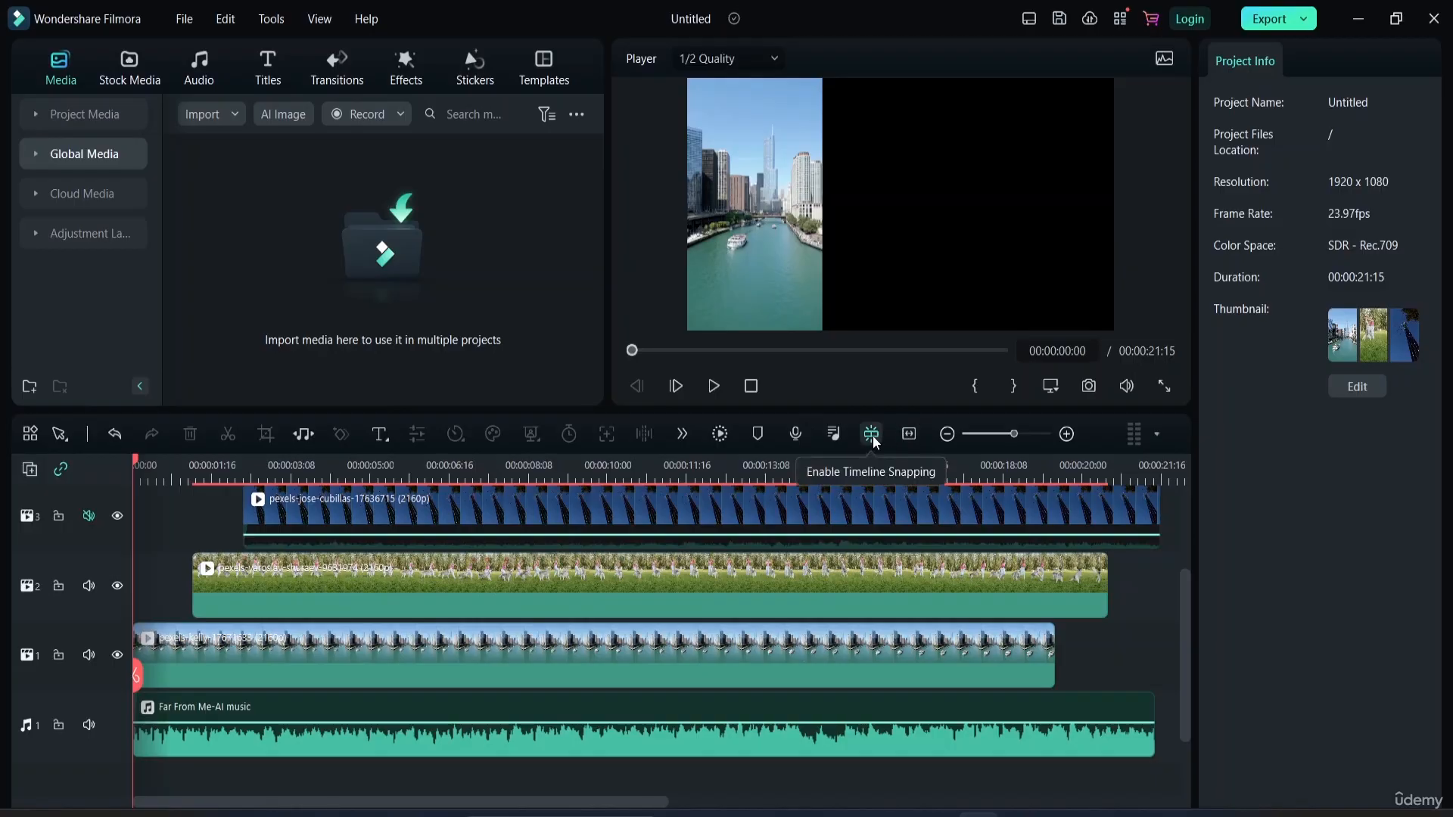
- Try timeline snapping by moving the dog video clip on track 2 slightly earlier
left_click(252, 575)
mouse_move(252, 576)
left_mouse_down()
mouse_move(294, 575)
mouse_move(243, 575)
left_mouse_up()
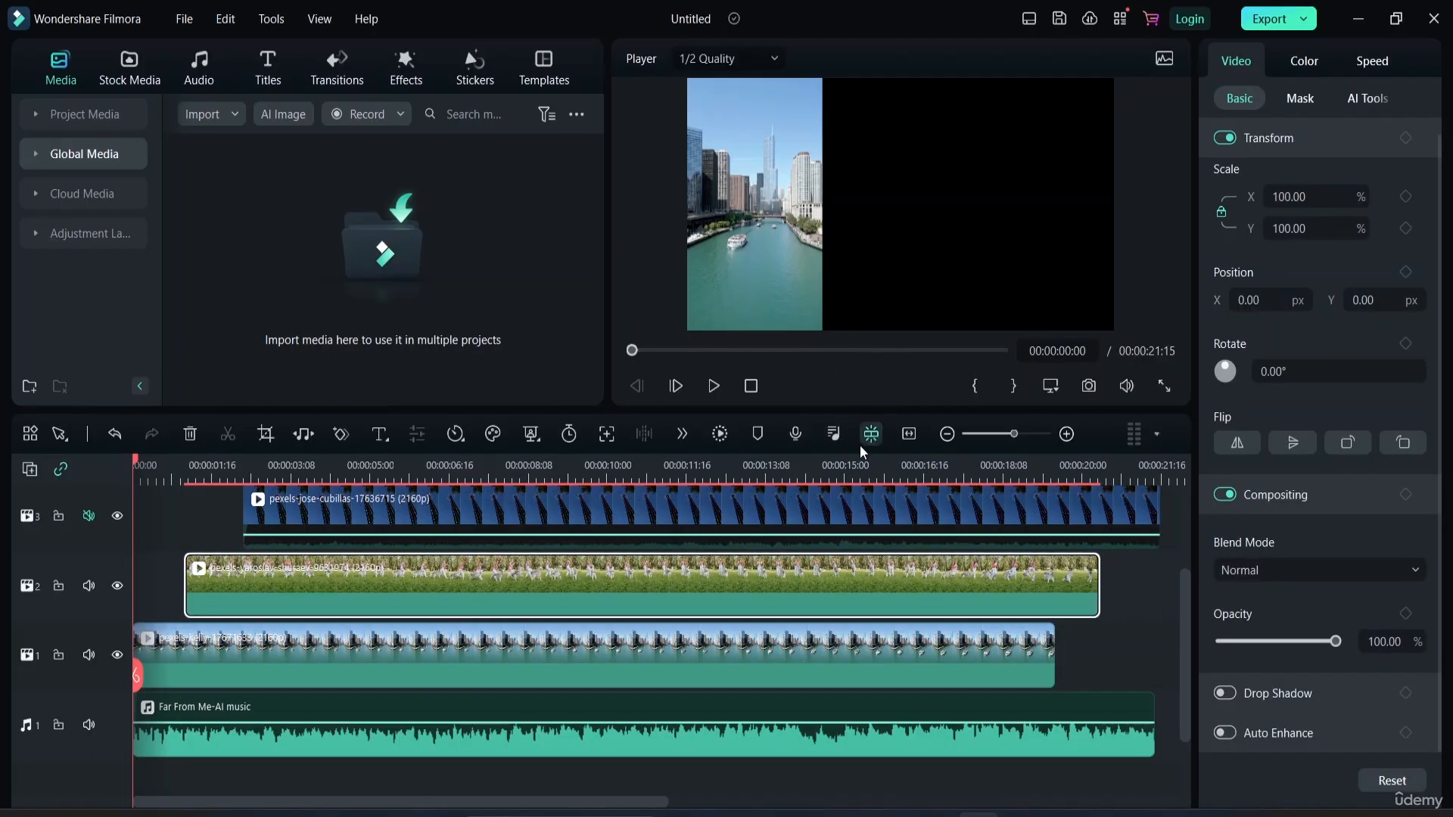
mouse_move(301, 583)
left_mouse_down()
mouse_move(356, 583)
mouse_move(288, 577)
left_mouse_up()
- View the Audio Mixer and the voiceover recording settings, closing both without changes
left_click(834, 434)
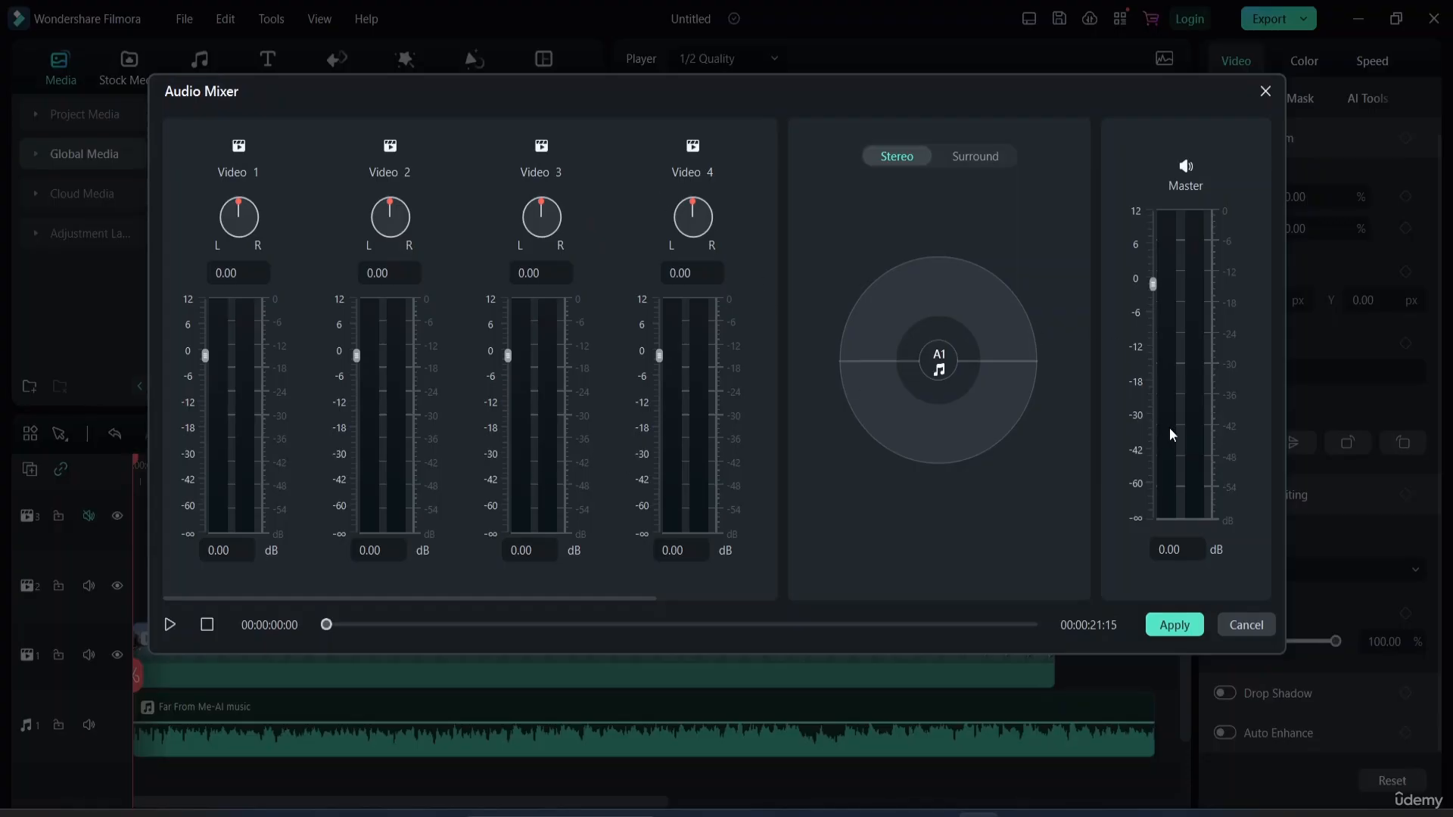
left_click(1265, 92)
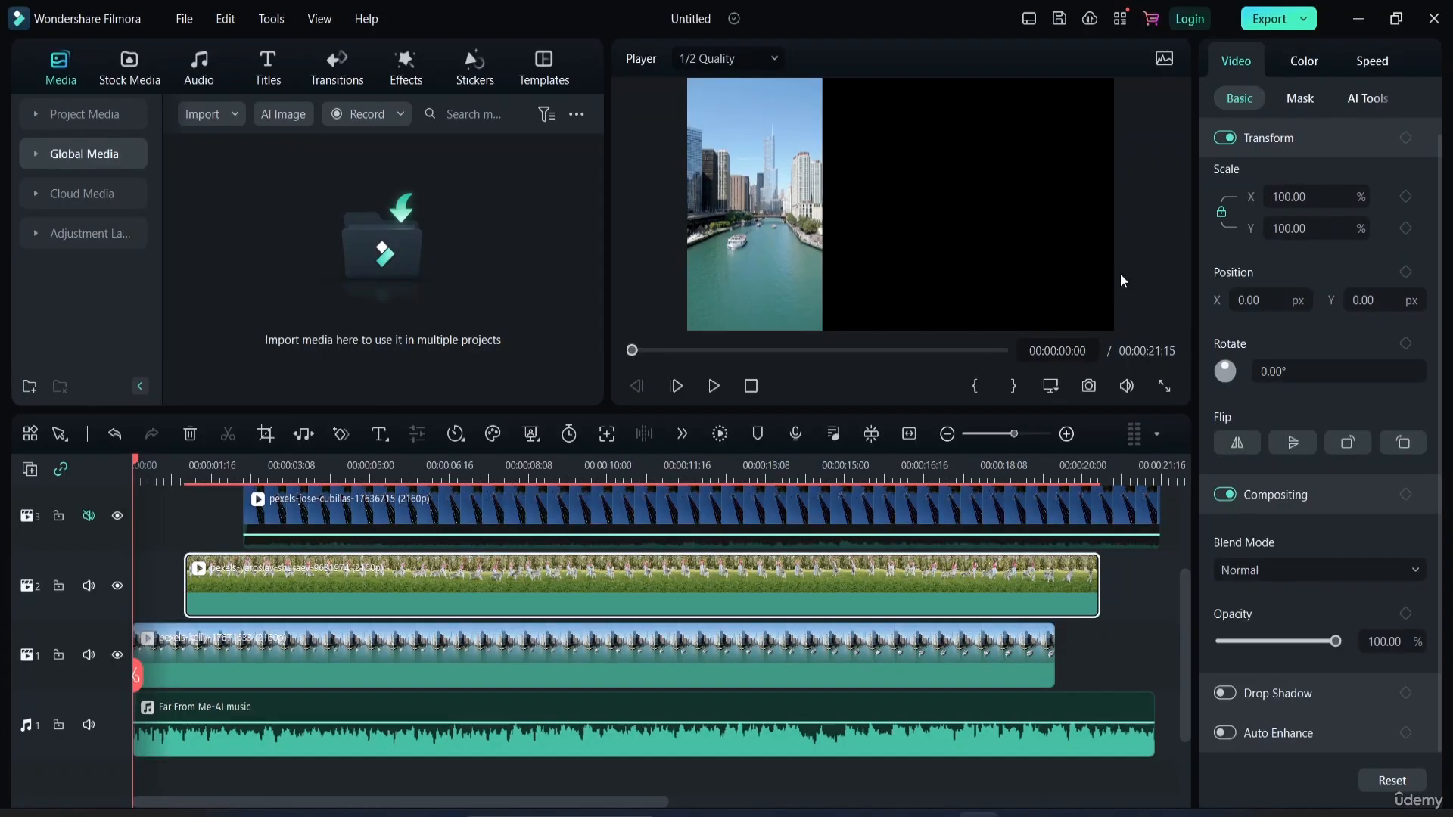
left_click(800, 433)
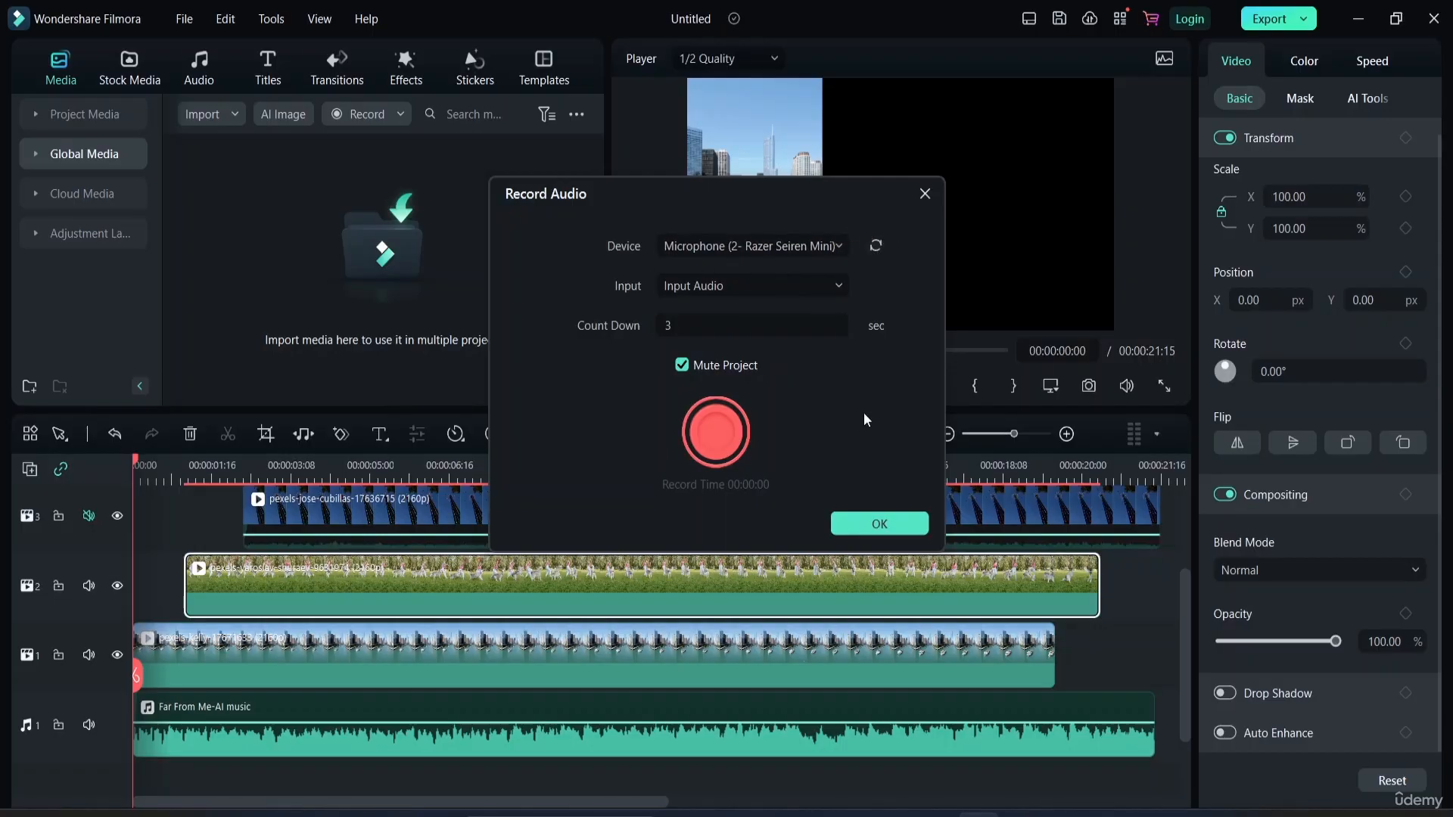
left_click(880, 526)
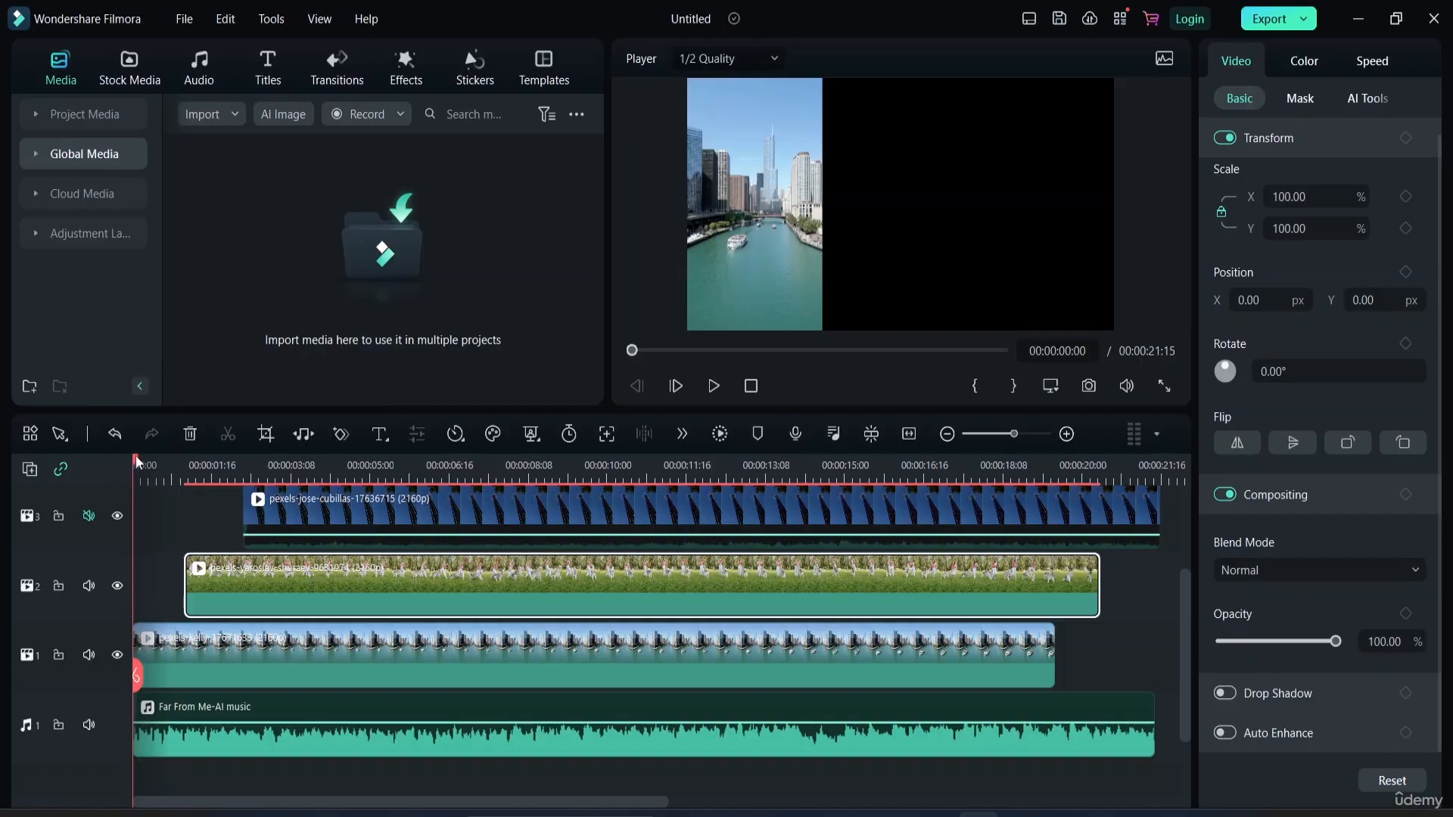
- Add a marker to the dog clip at 00:00:01:23, jump back to it from 00:00:05:14, and undo the marker
left_click_drag(137, 460, 225, 463)
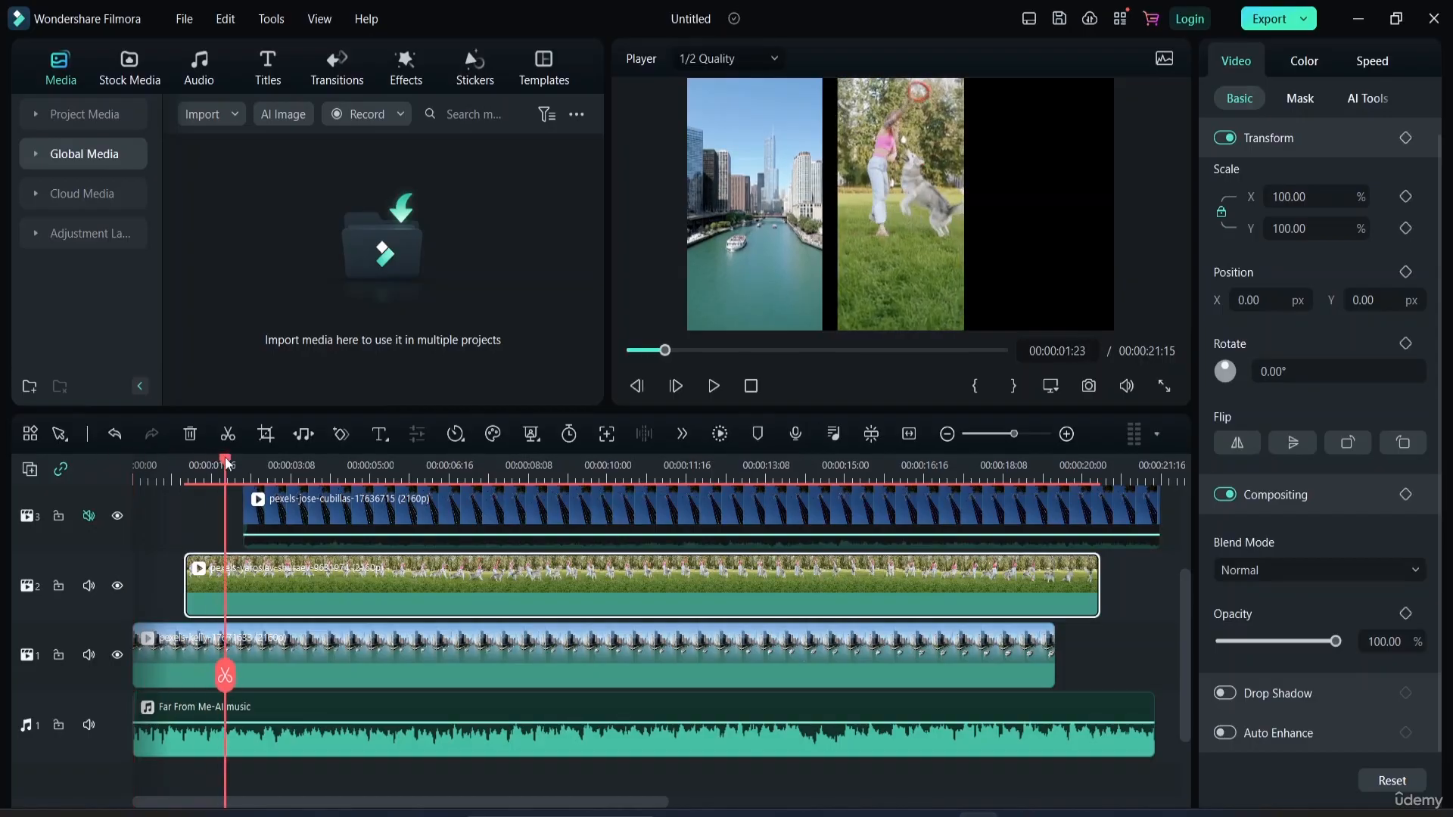
left_click(760, 432)
left_click_drag(223, 679, 397, 654)
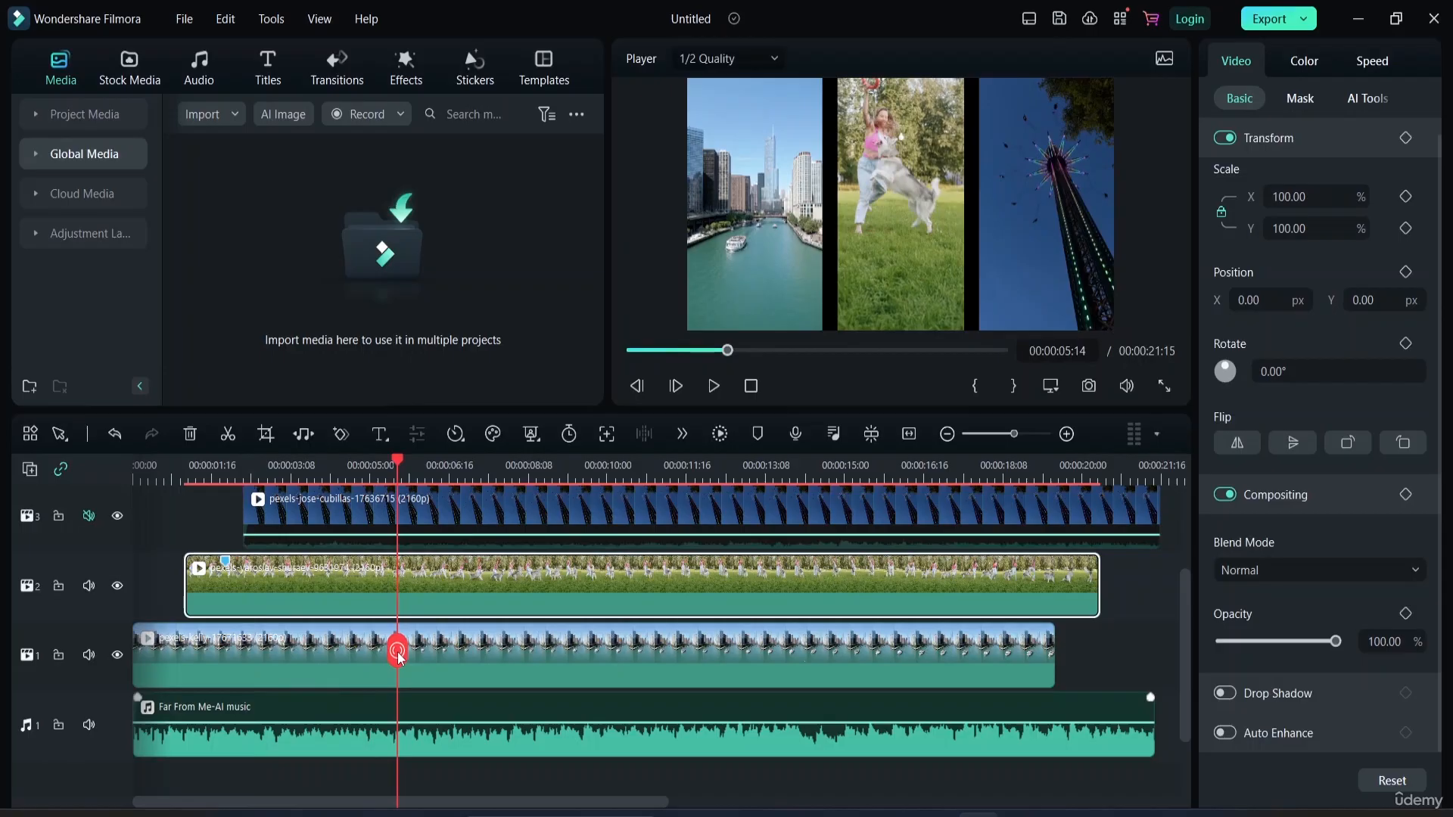
left_click(225, 562)
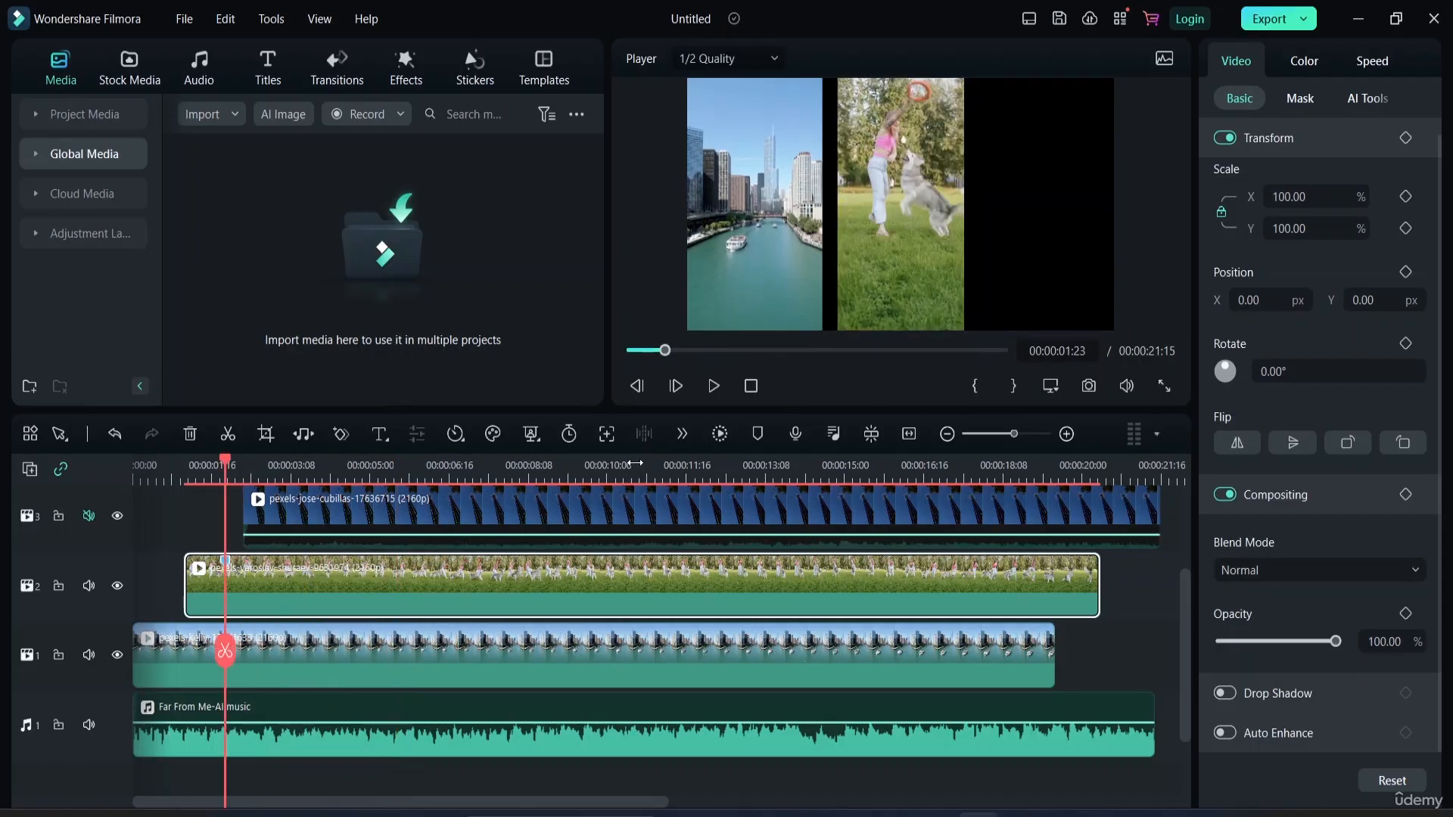
key("ctrl+z")
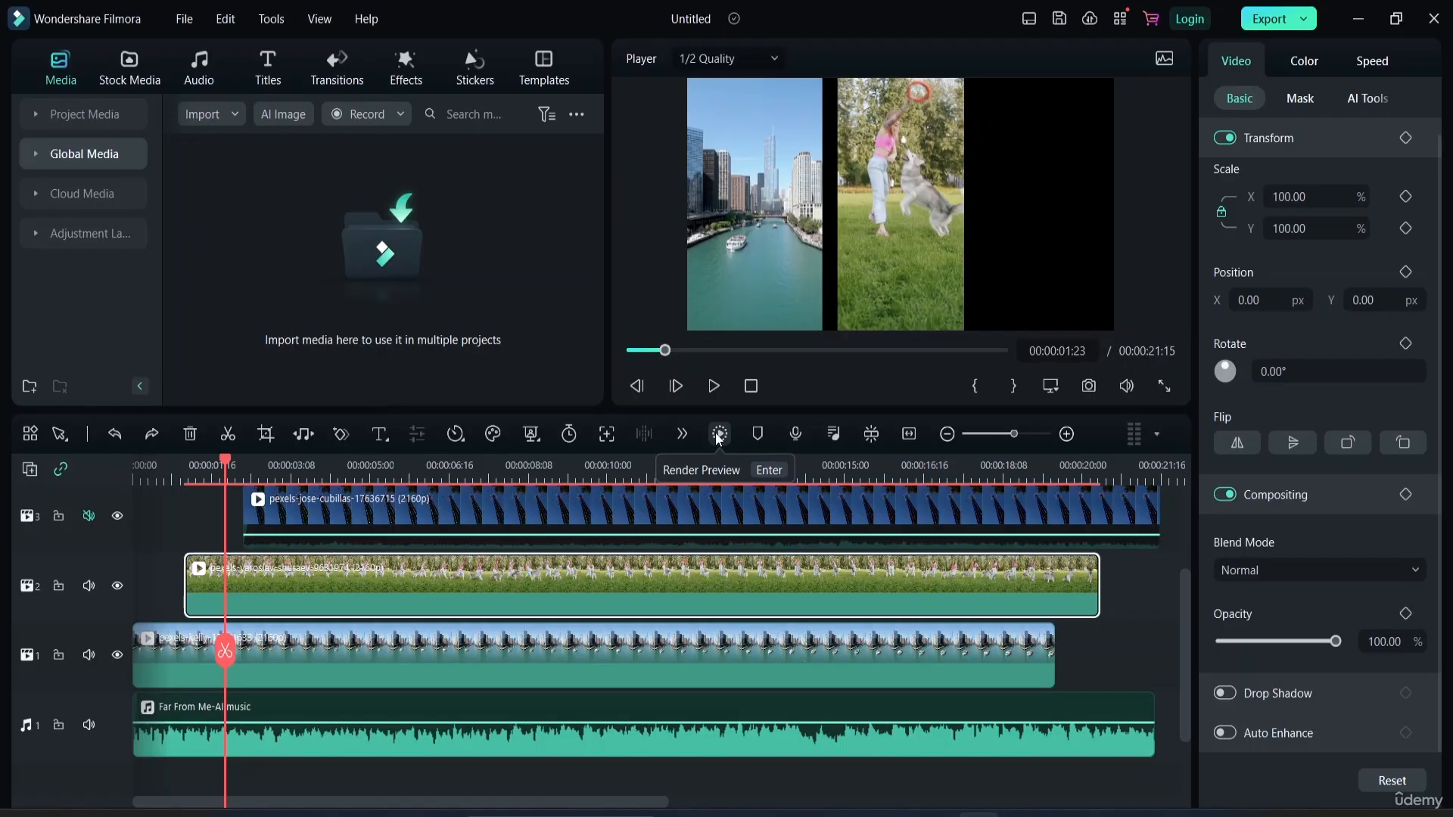
- Render the timeline preview and play the sequence from 00:00:01:02 to 00:00:08:20
scroll(999, 643, "up", 1)
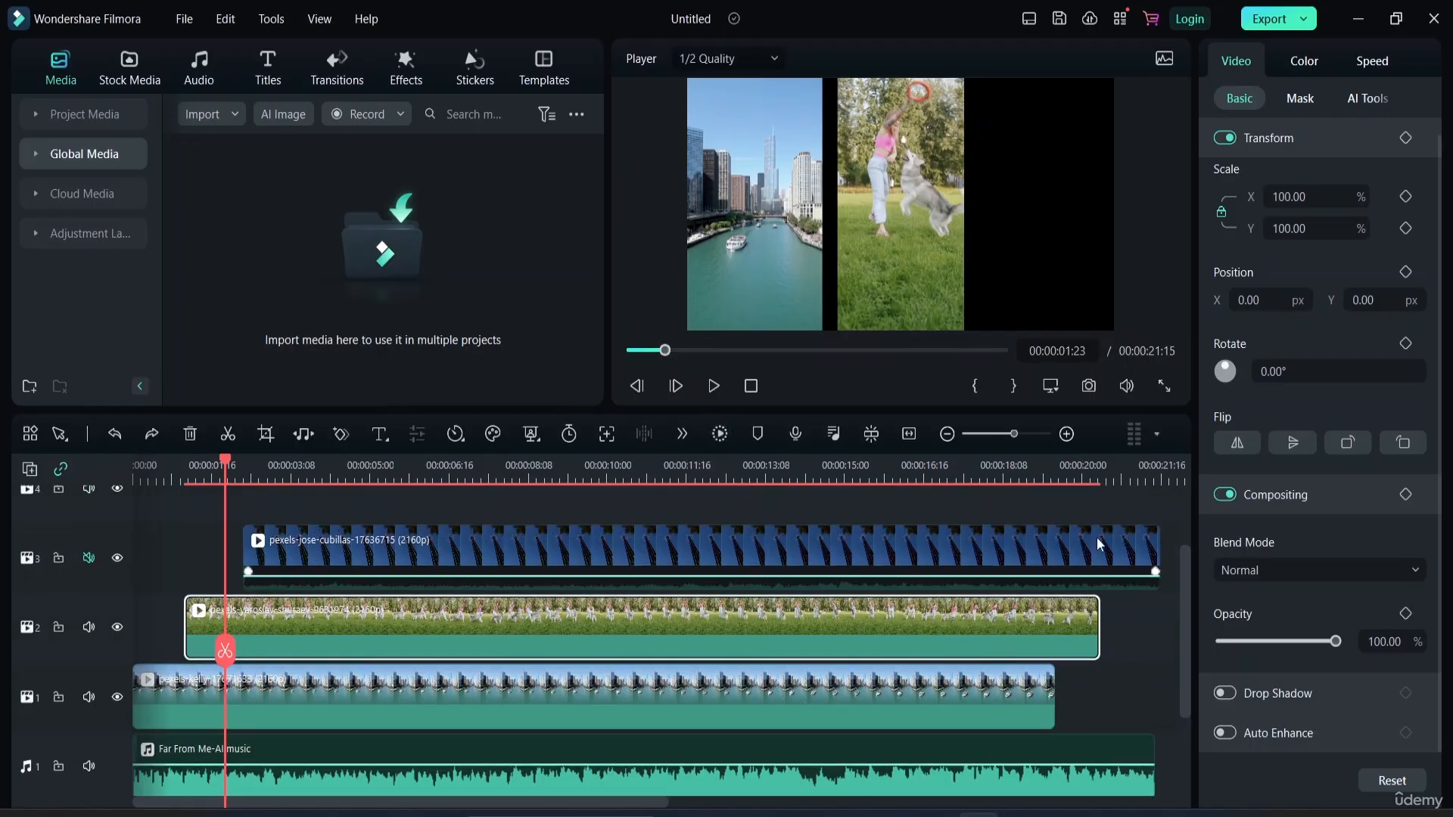
left_click(715, 434)
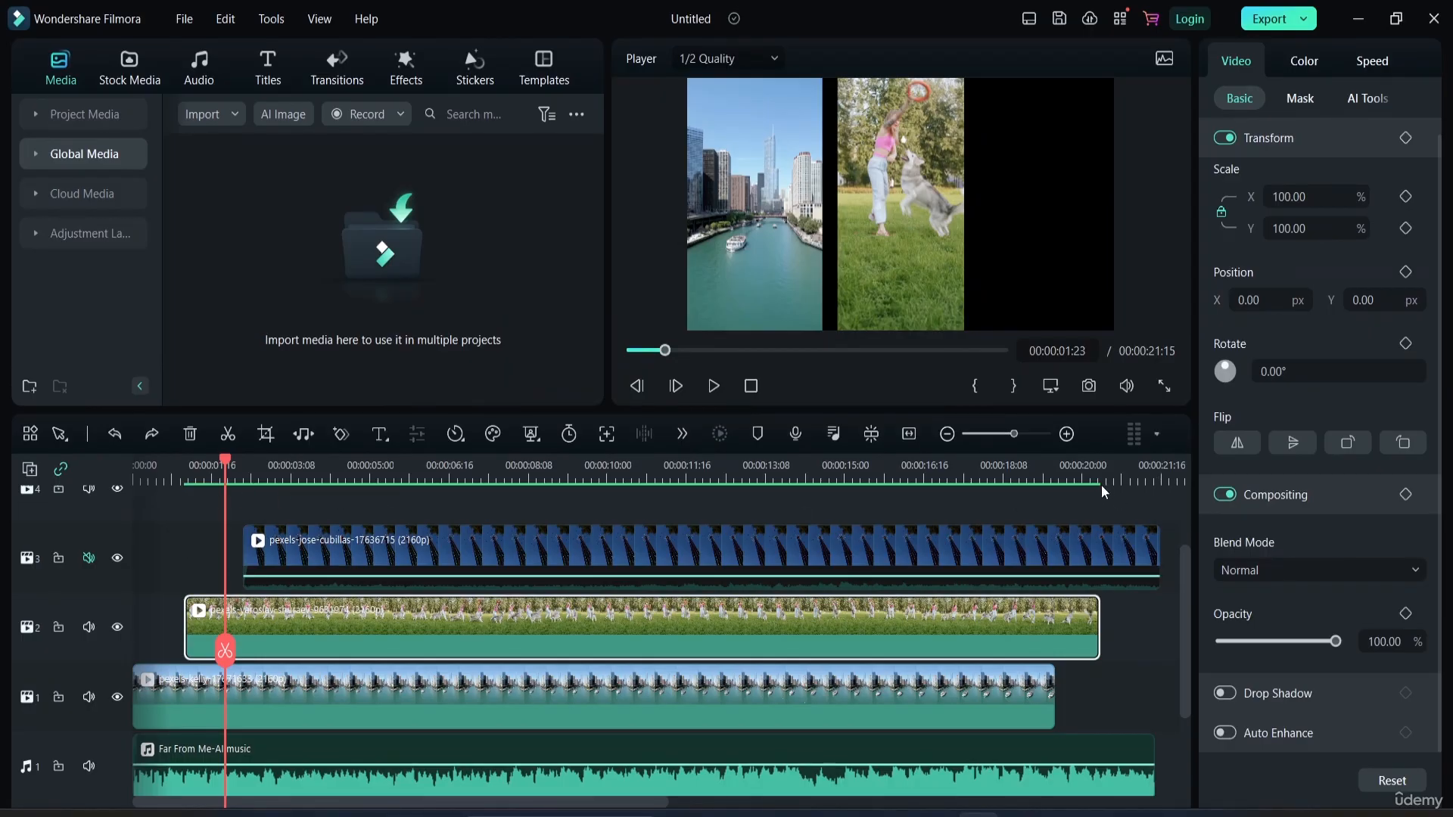
left_click_drag(216, 457, 186, 460)
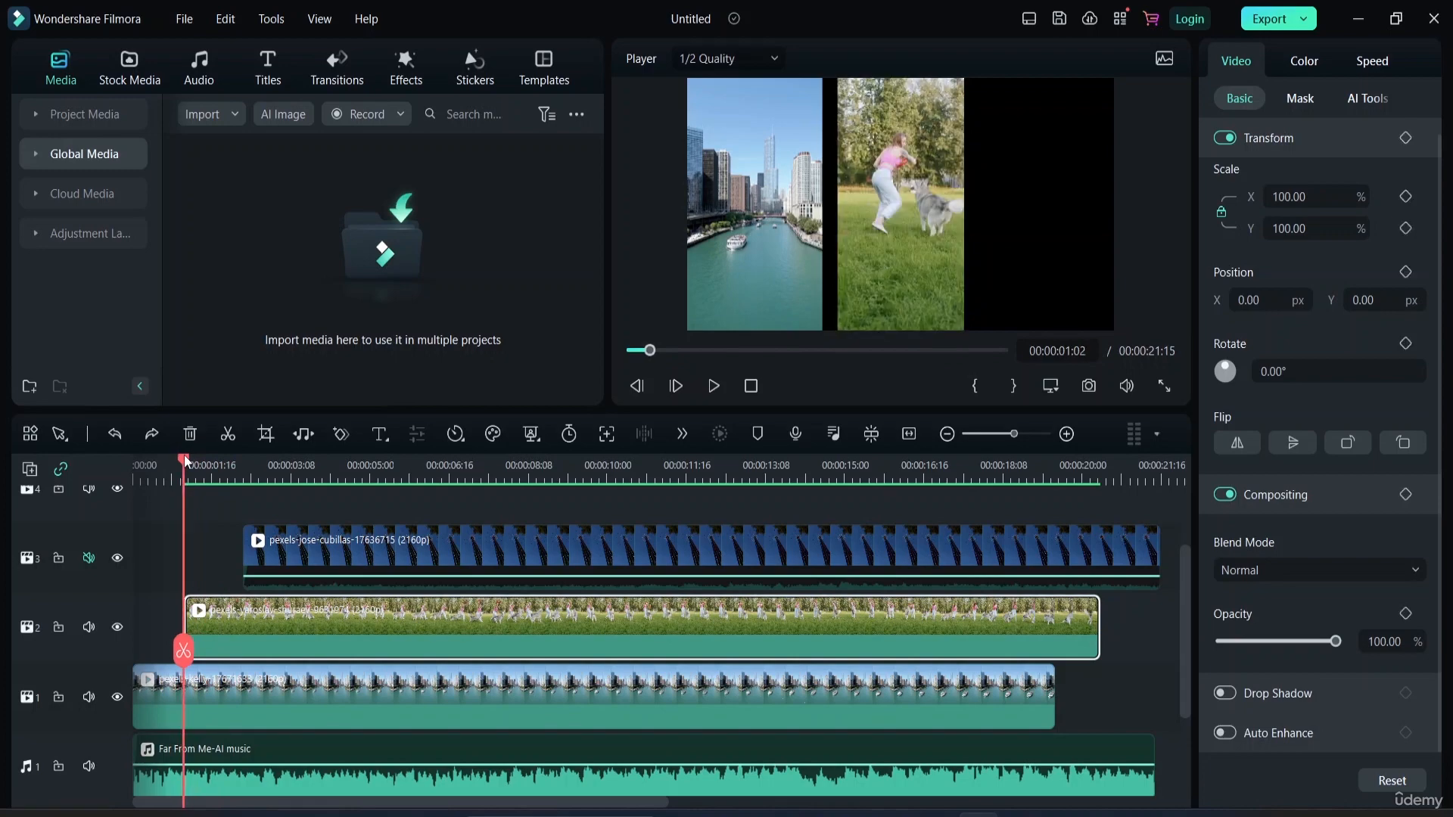
key("space")
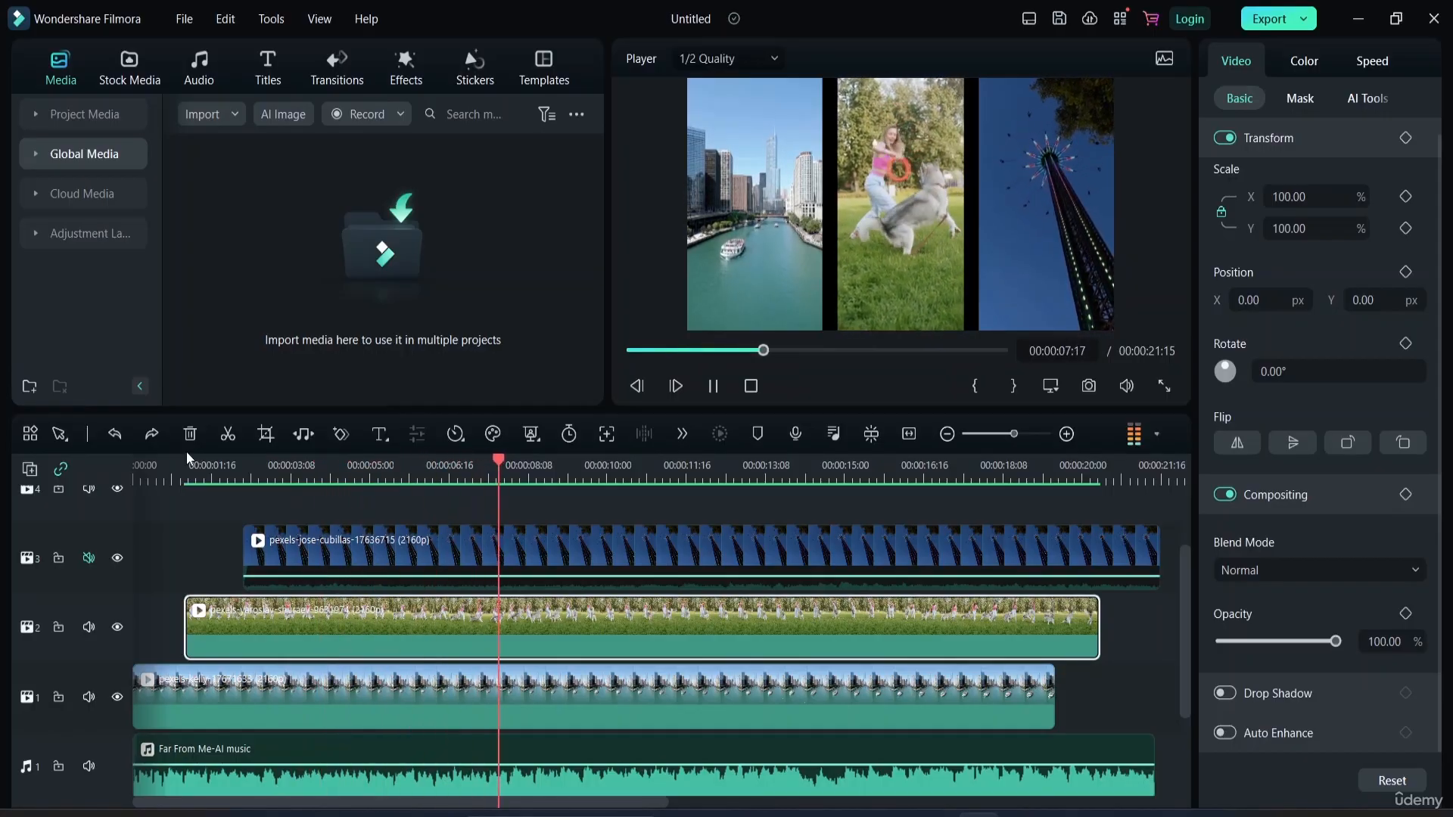
key("space")
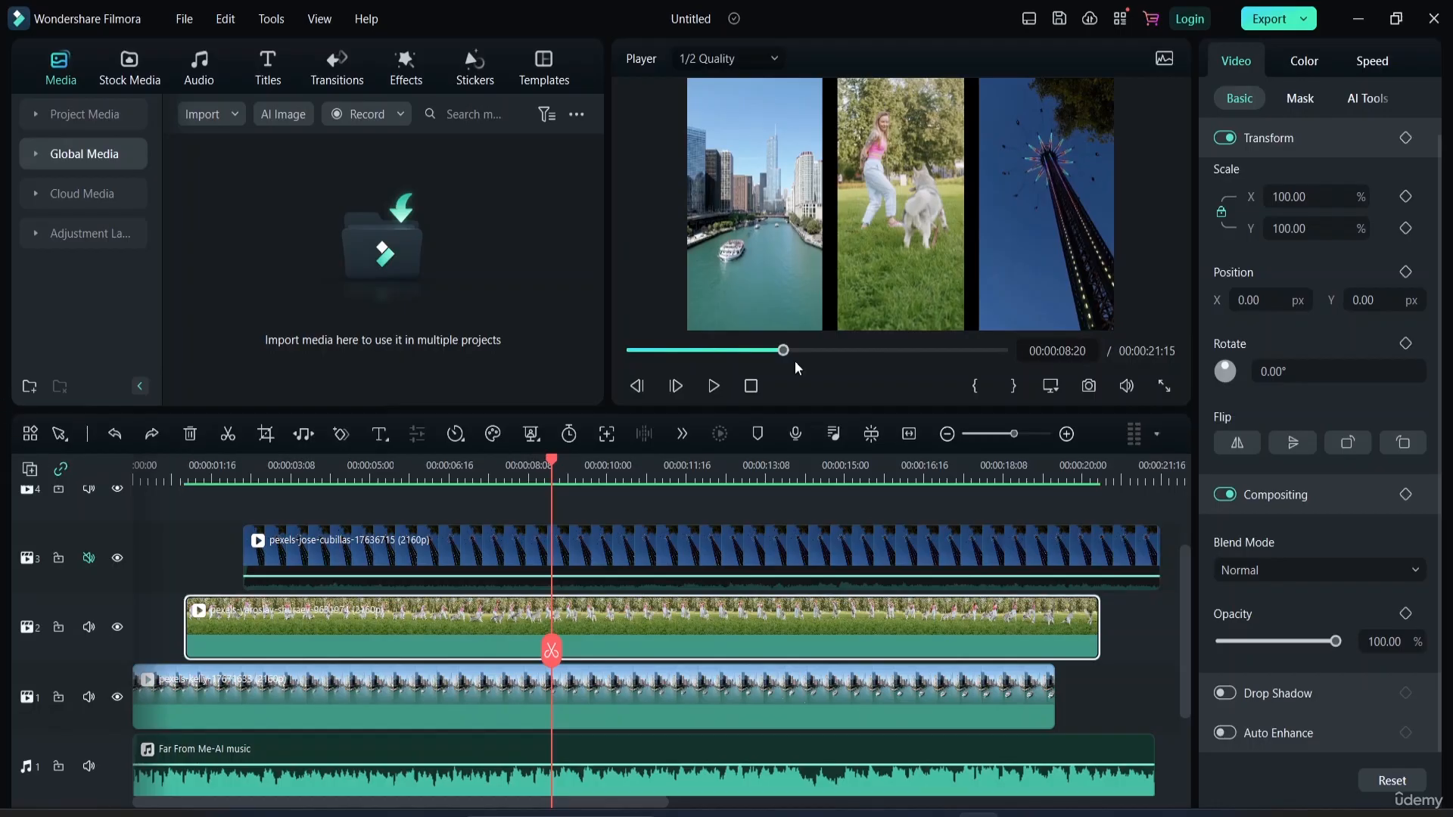
- View the additional timeline tools and open Slide Edit for the dog clip, closing it without replacing anything
left_click(683, 433)
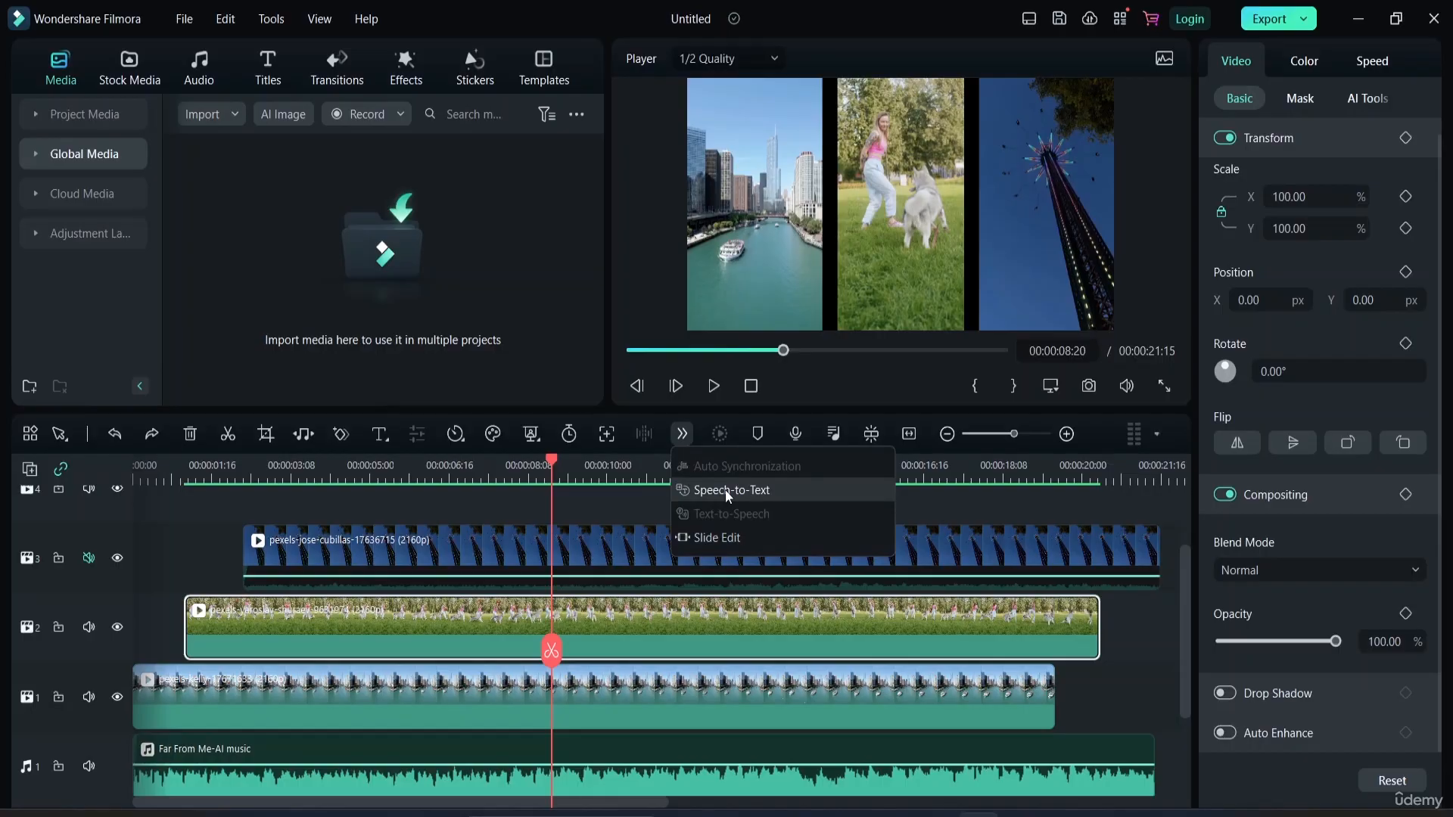
left_click(728, 539)
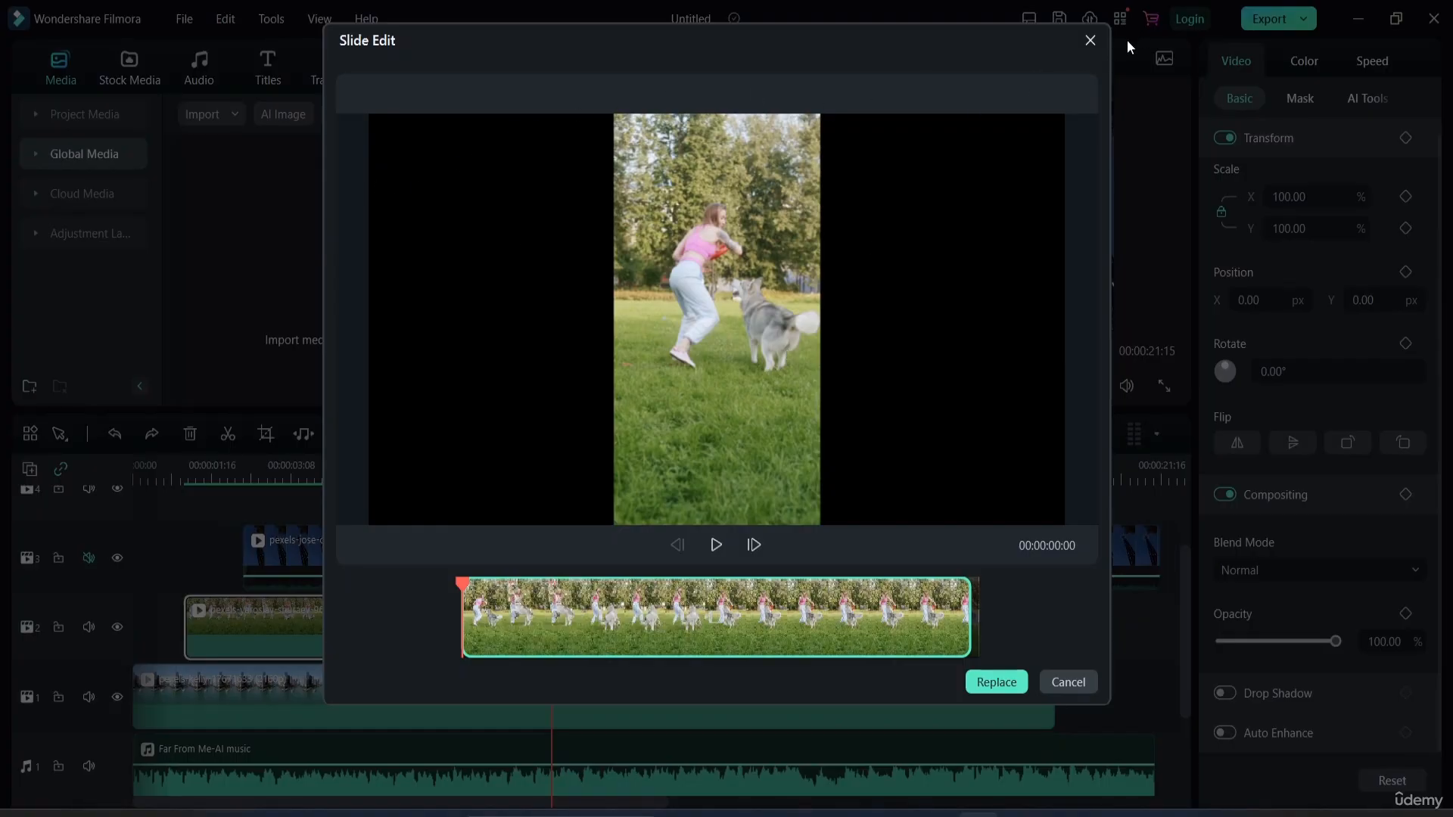
left_click(1090, 40)
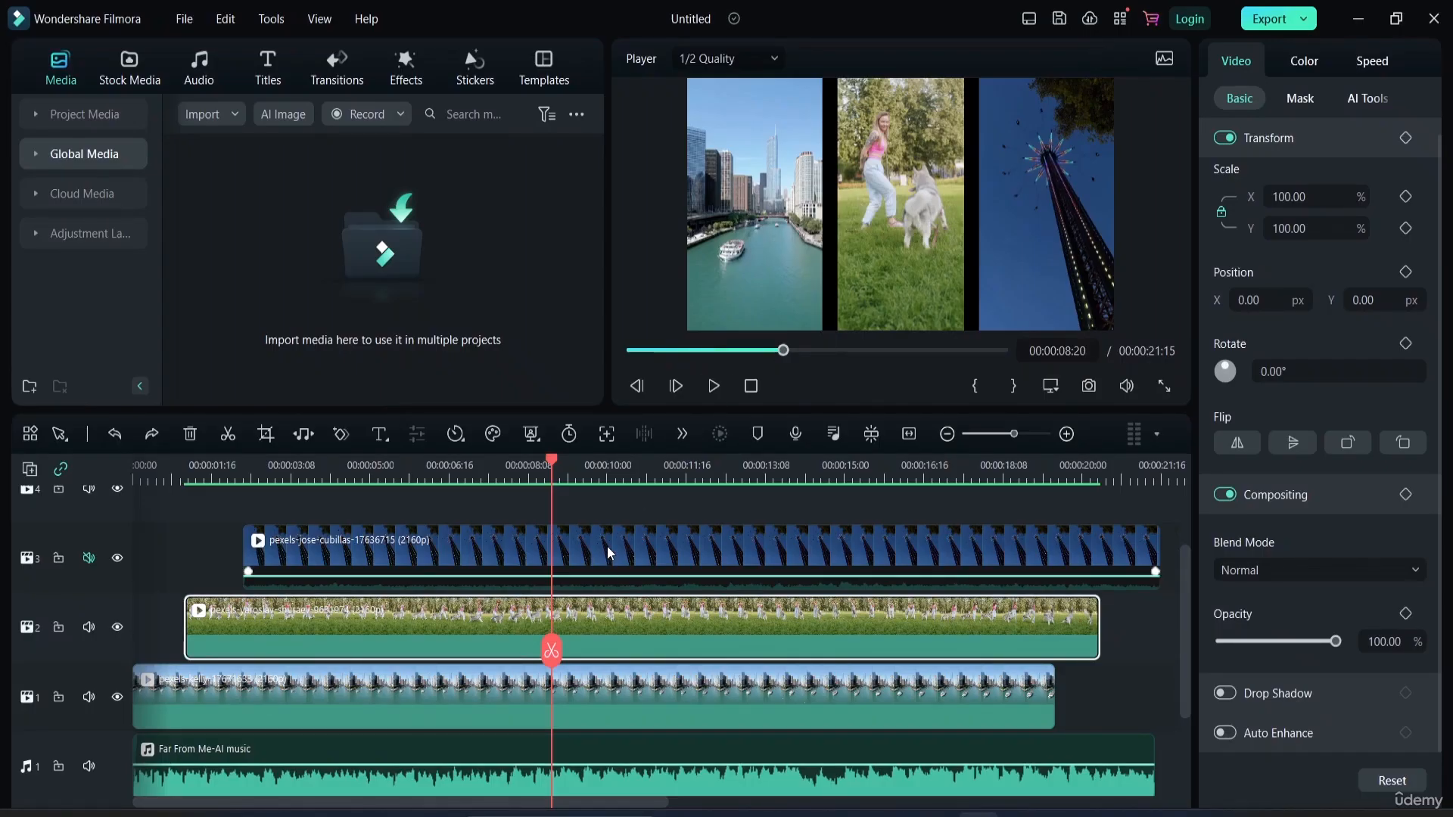
- Enable motion tracking on the dog clip and view the AI matting options
left_click(607, 434)
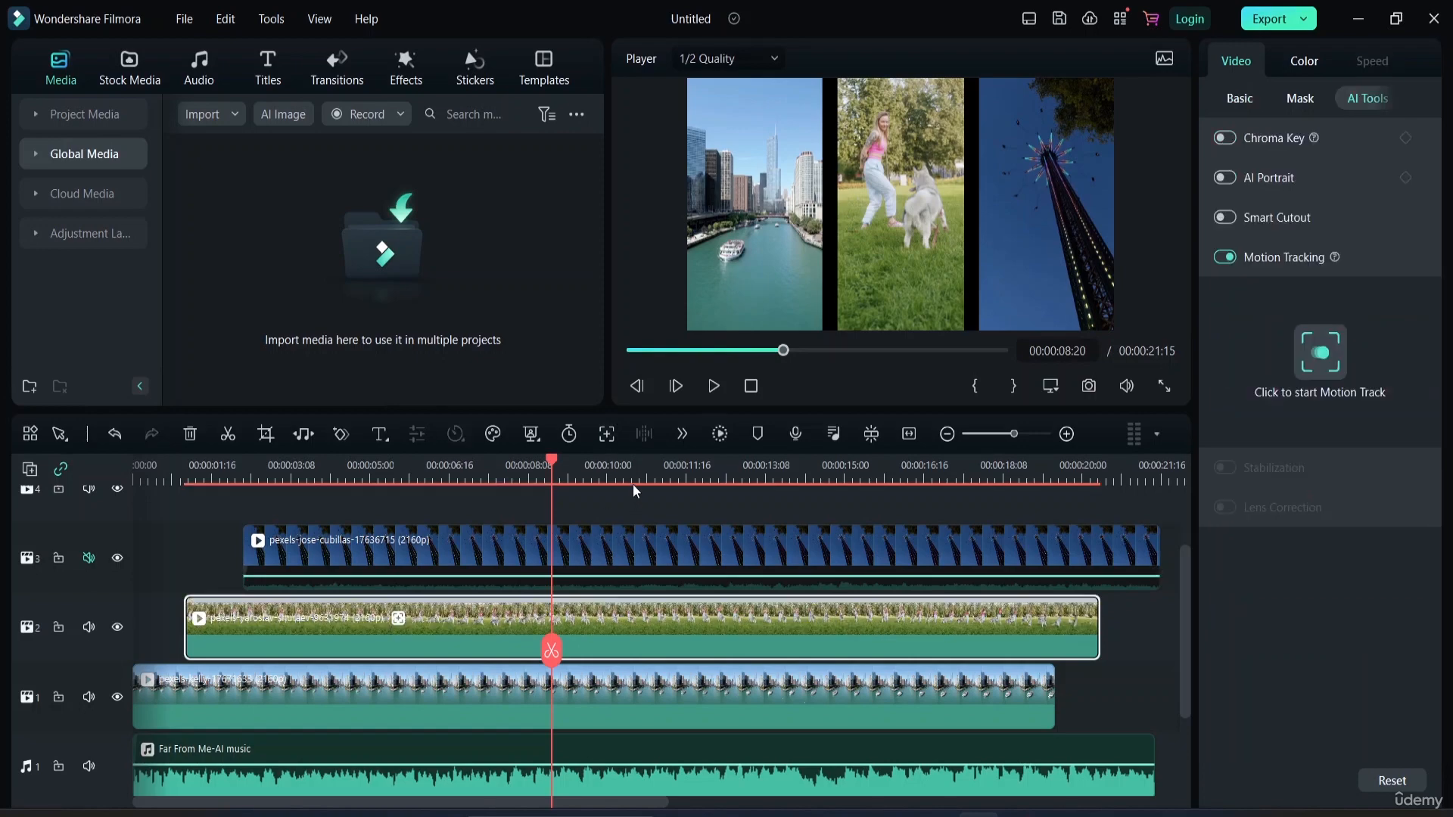
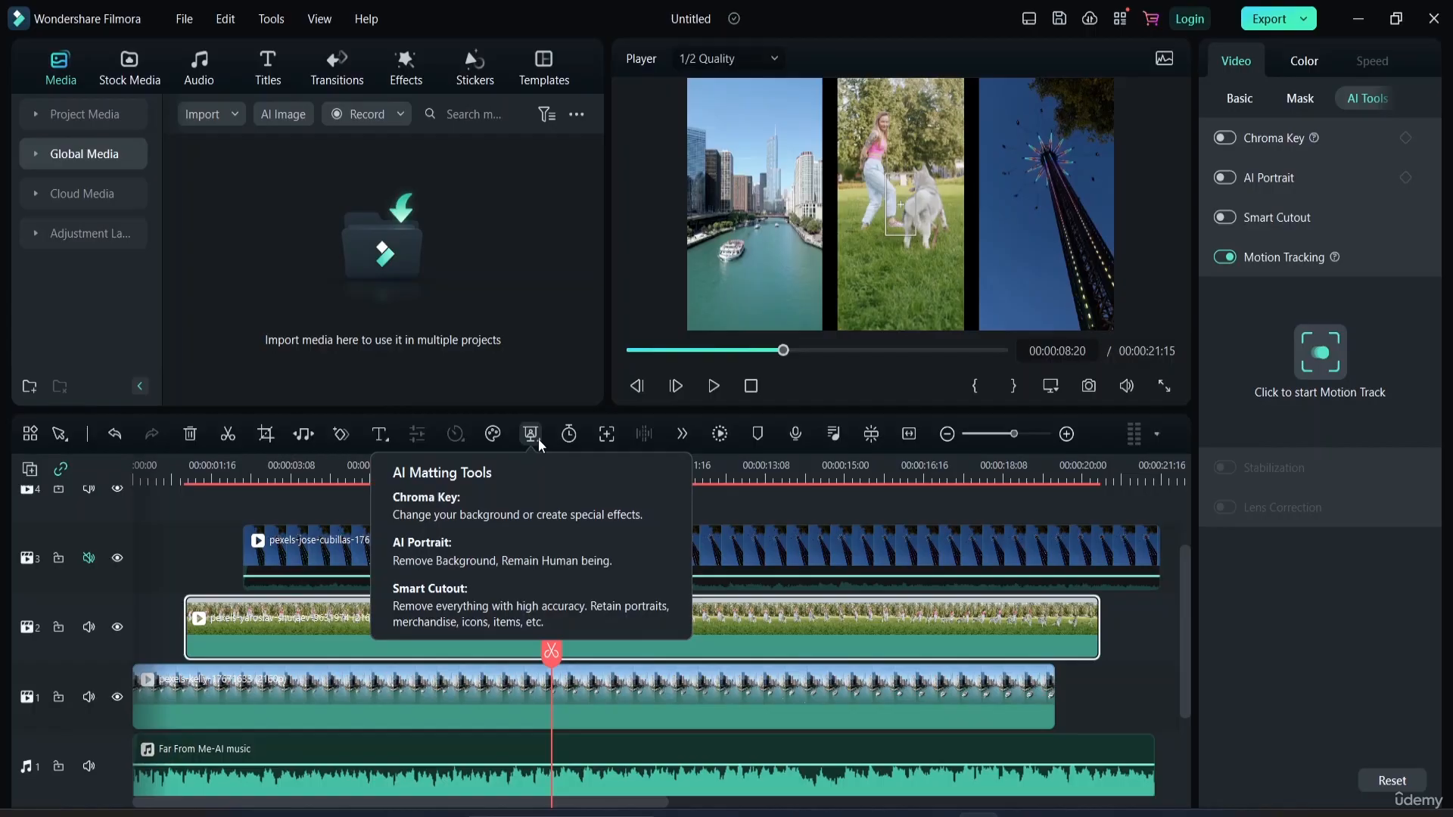
left_click(538, 439)
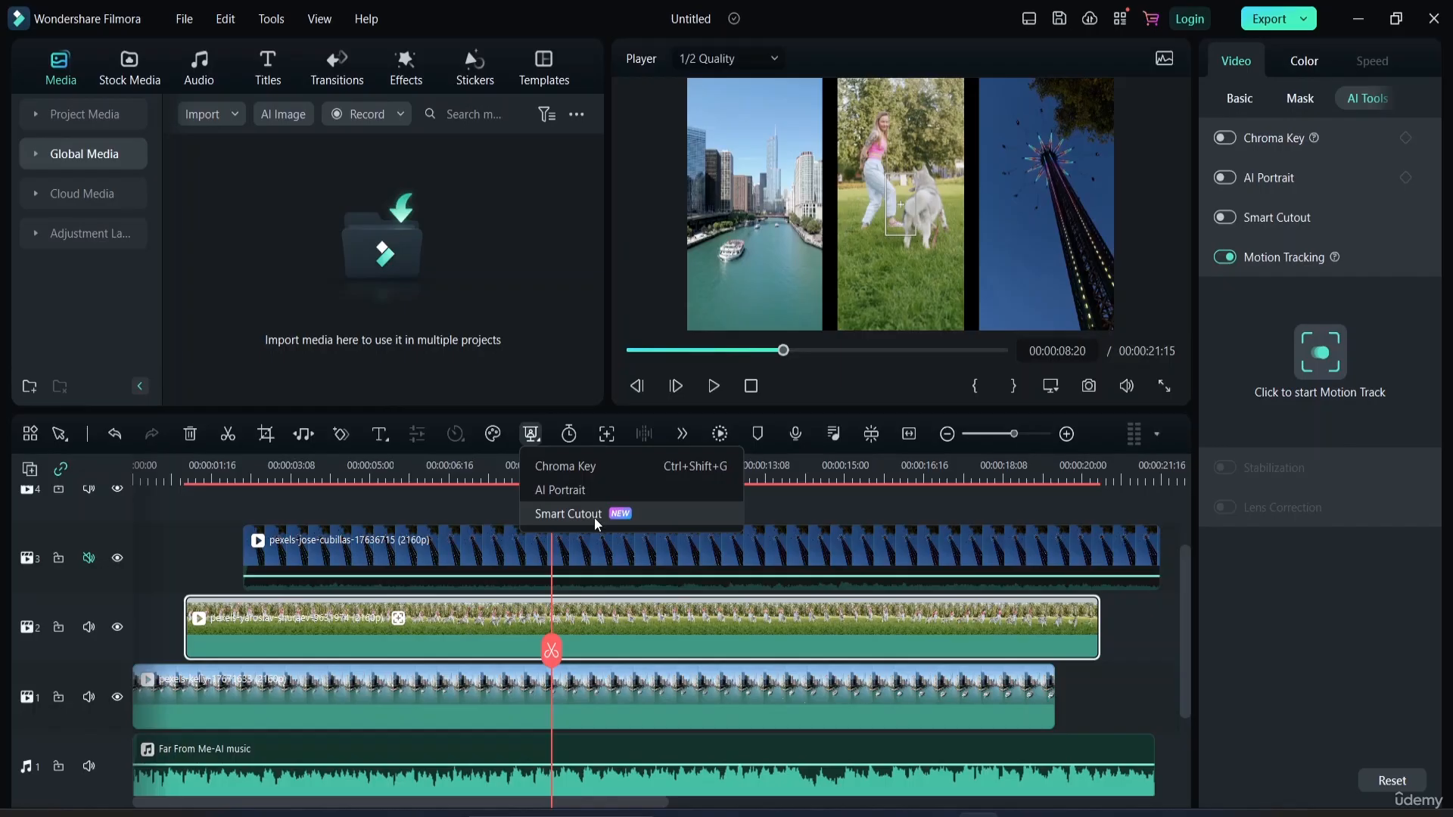
left_click(580, 412)
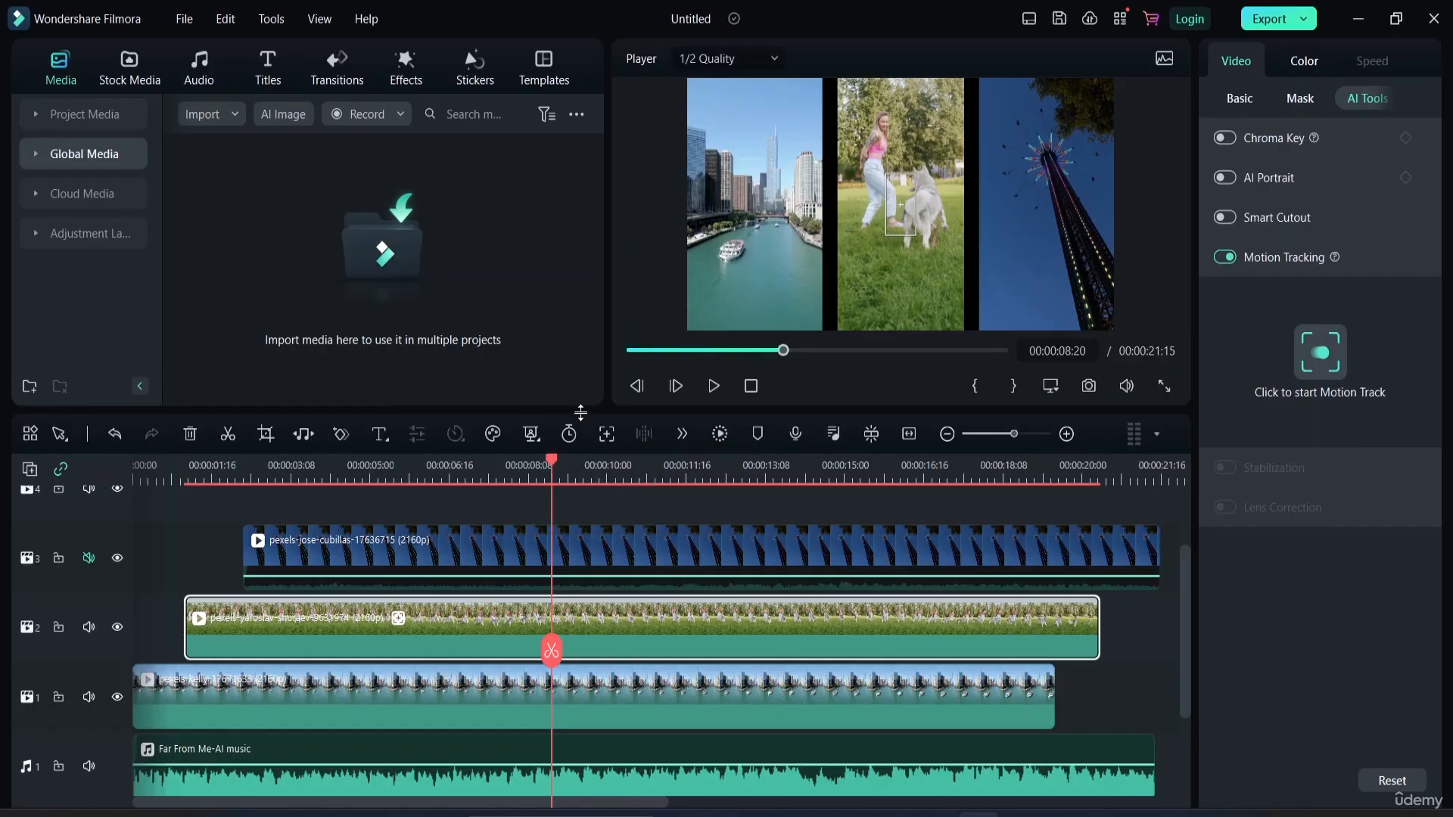
- Open Color Match for the dog clip and undo it along with the motion tracking and the clip's earlier move
left_click(495, 436)
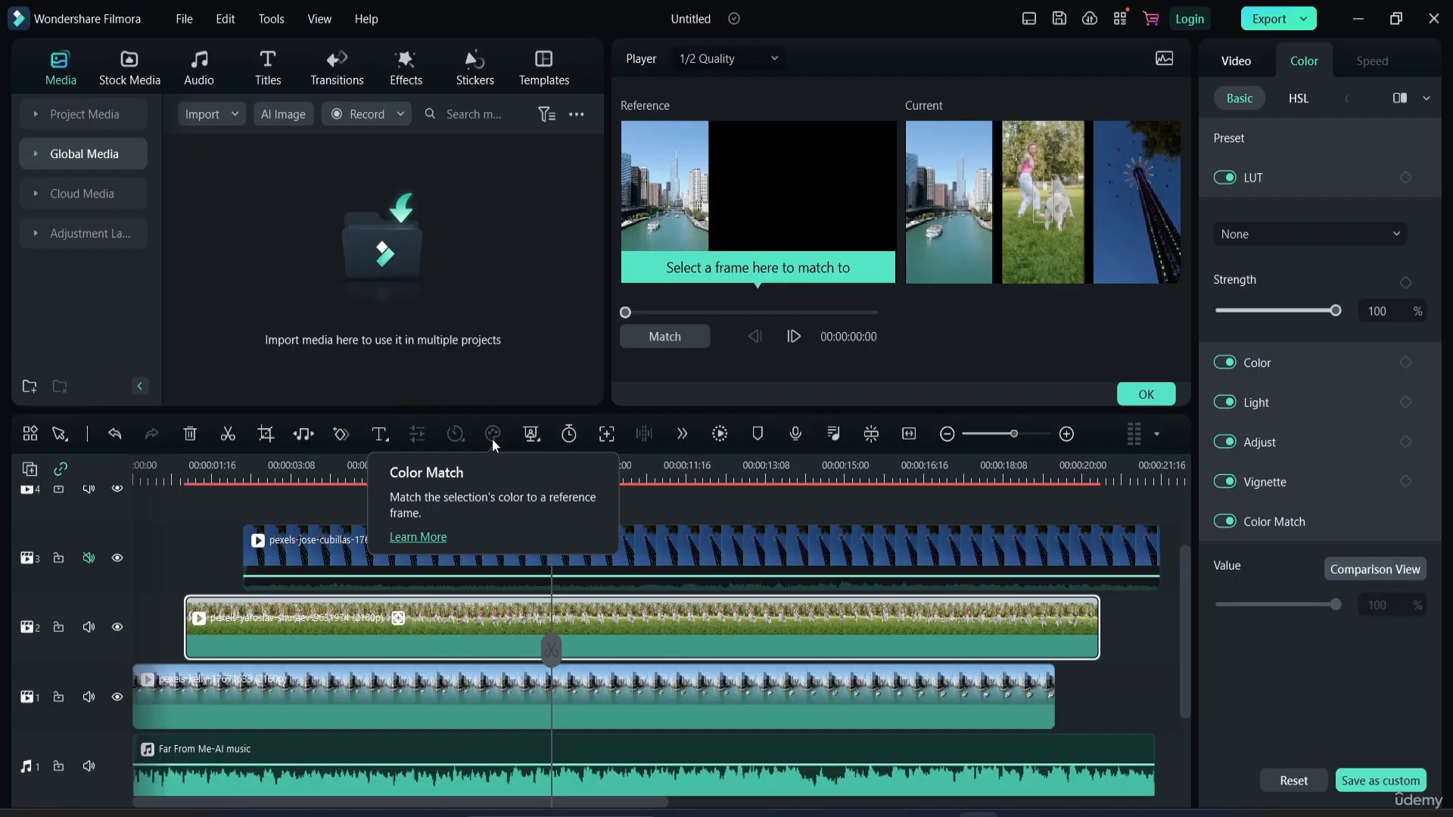
key("ctrl+z")
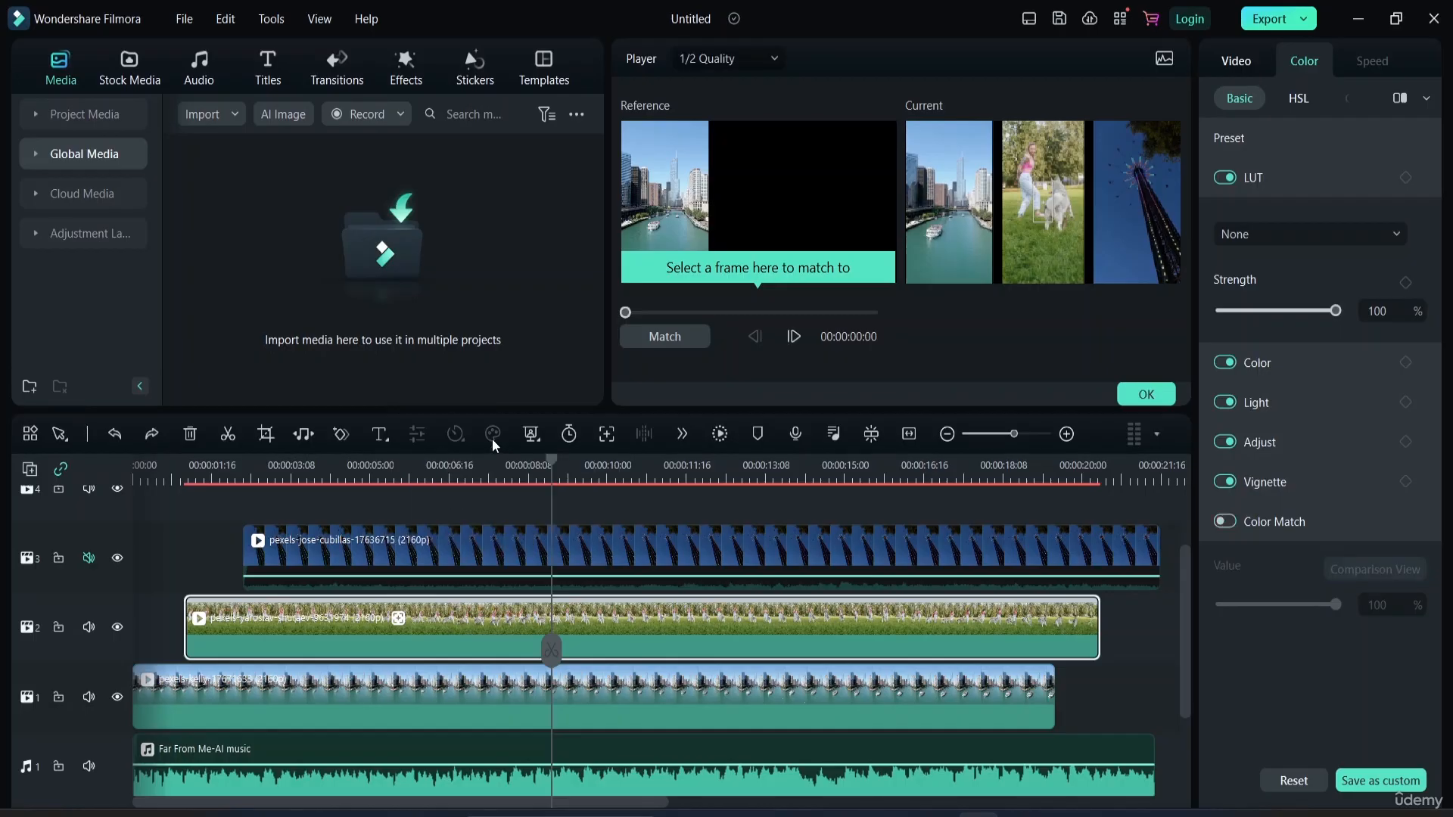
key("ctrl+z")
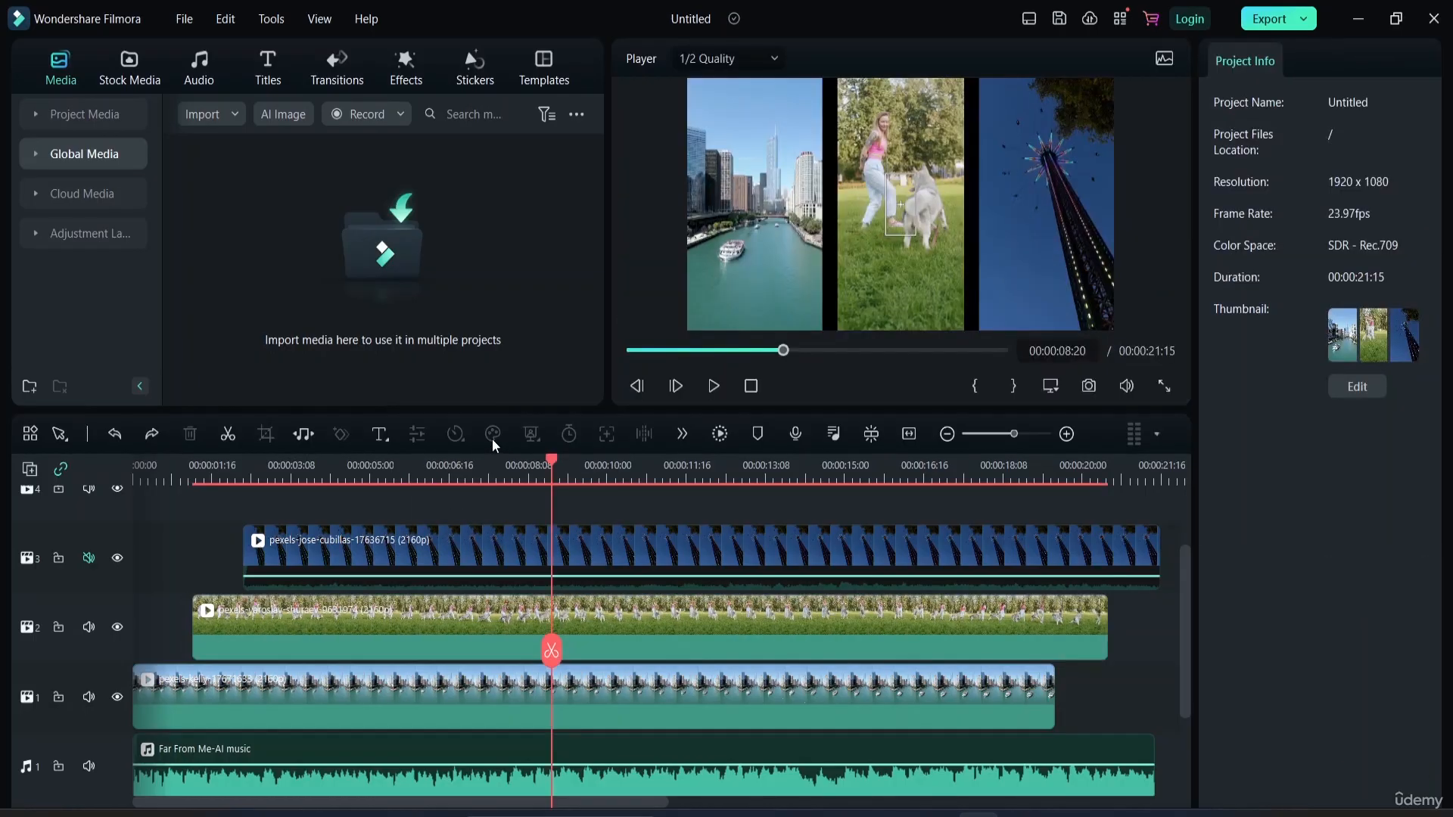
- Add a keyframe to the tower ride clip on video track 3 at 00:00:03:07 and undo it
left_click(375, 434)
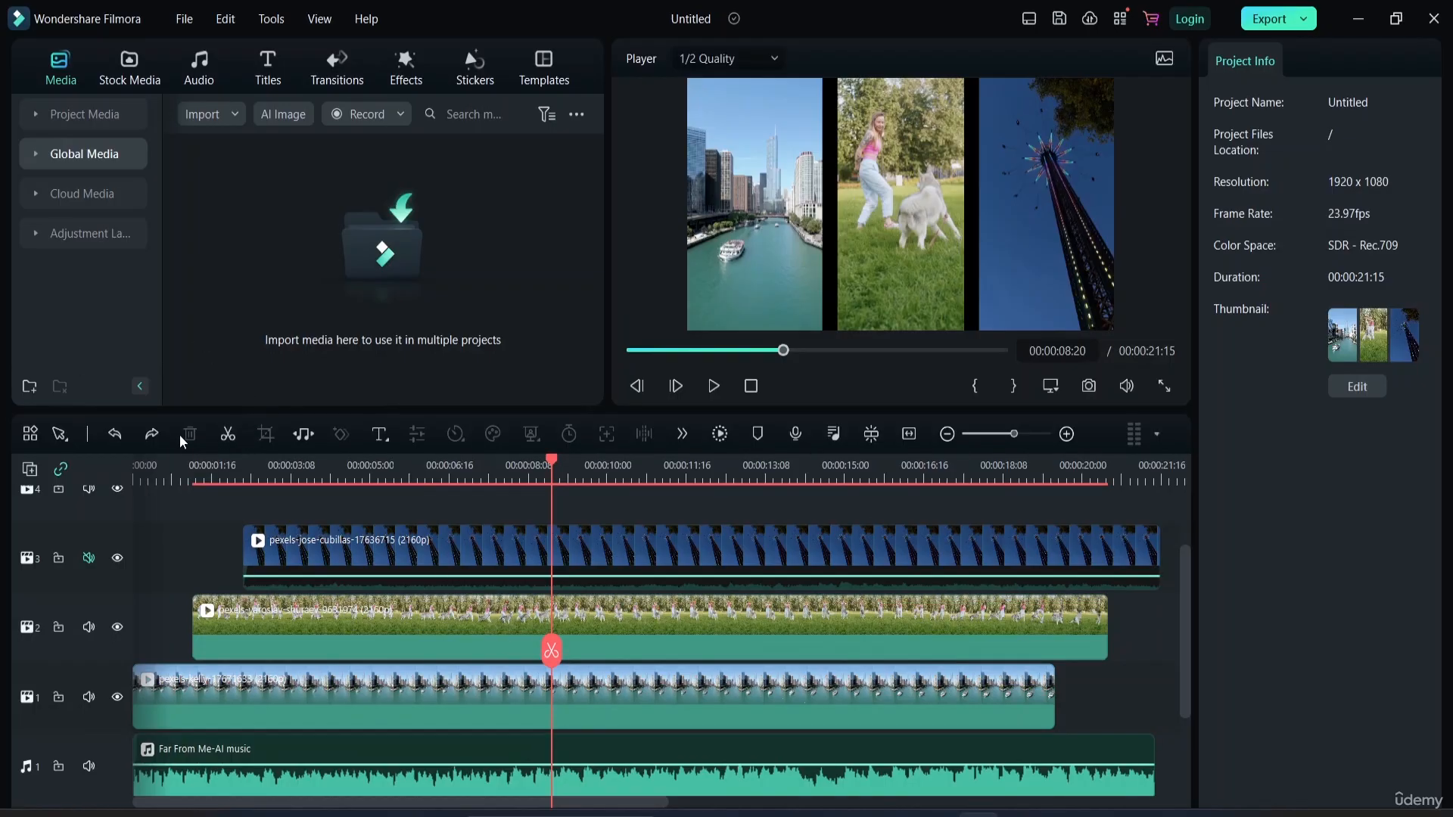
left_click(329, 569)
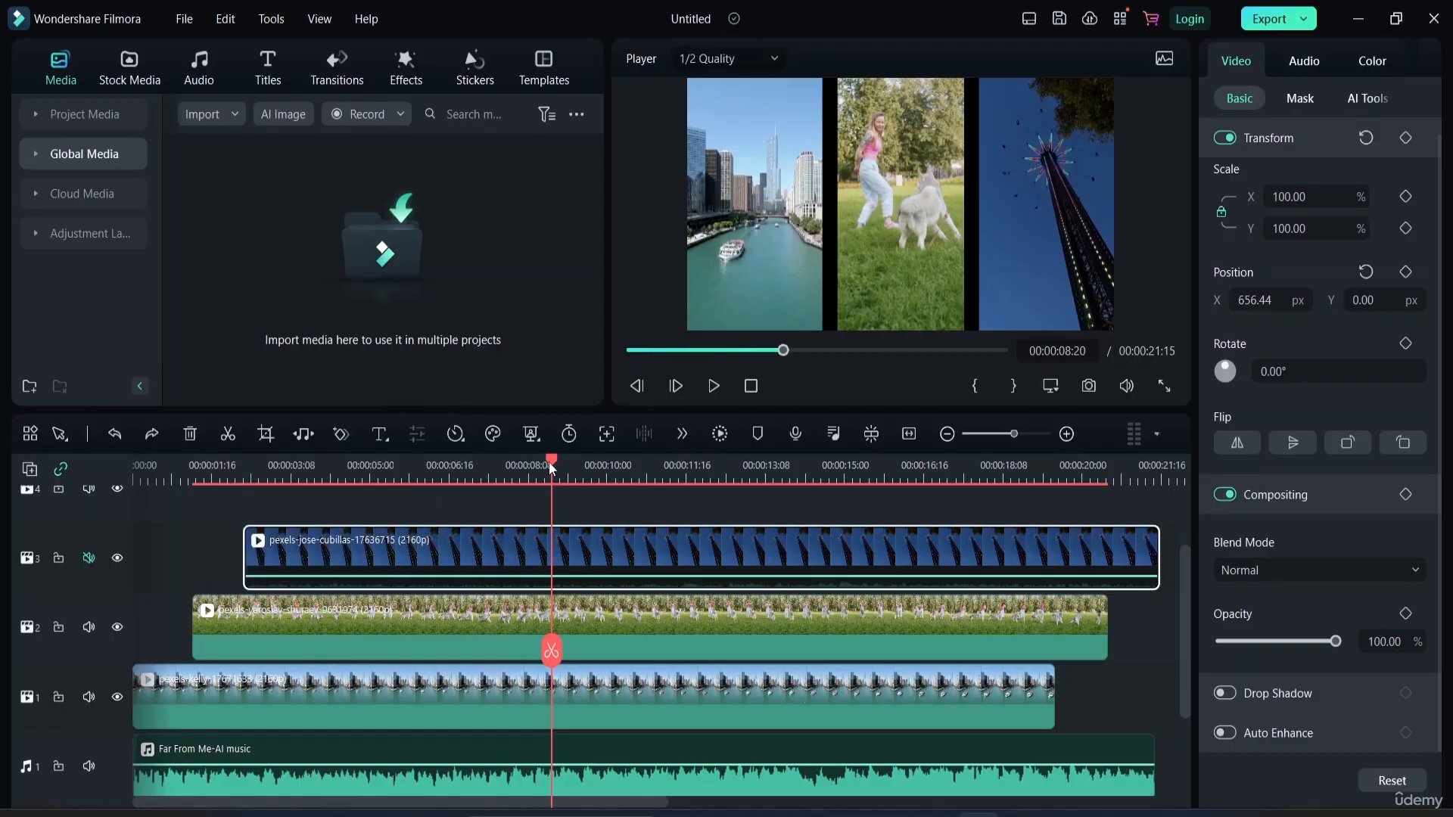
left_click_drag(548, 463, 289, 447)
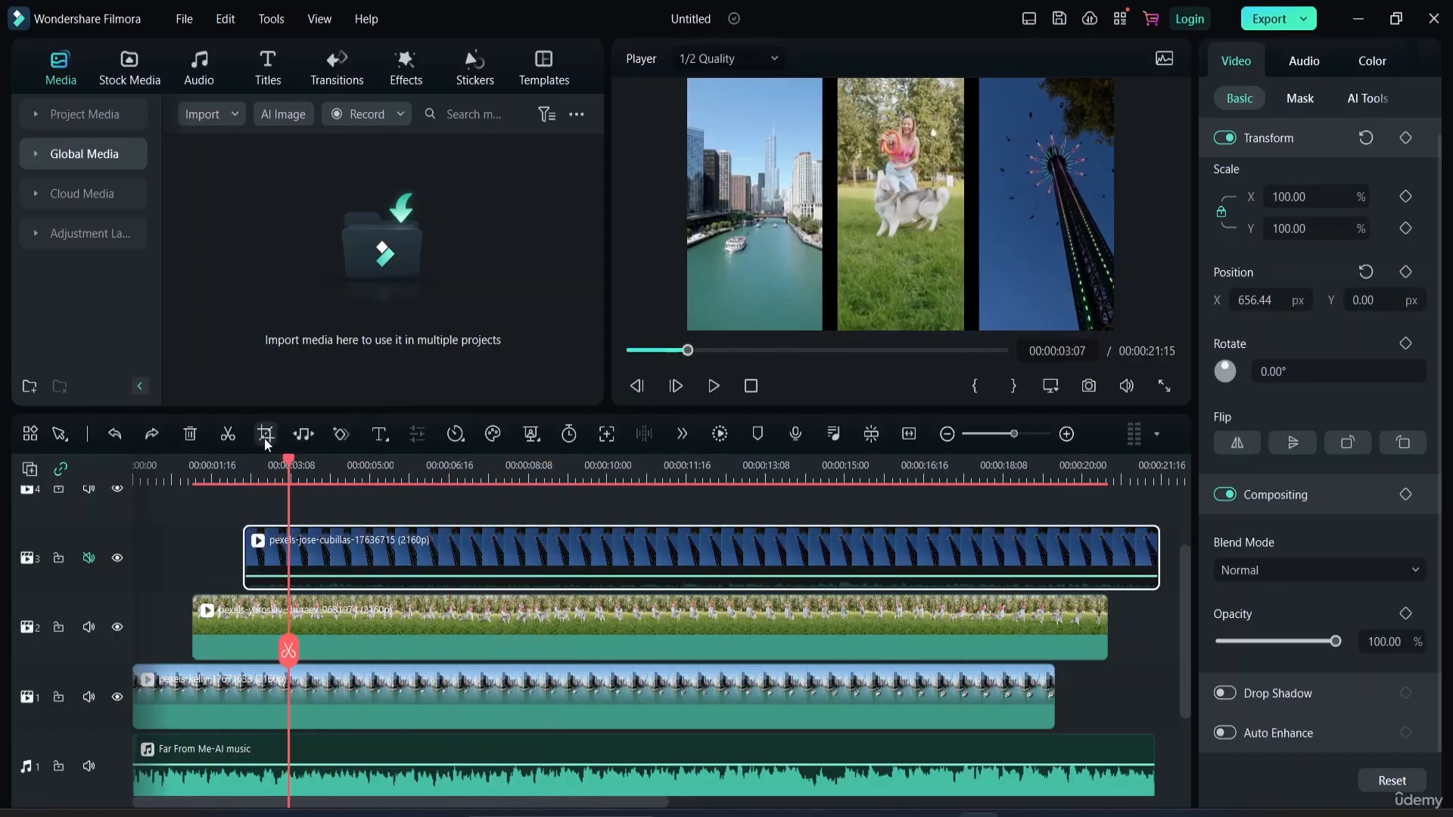
left_click(343, 438)
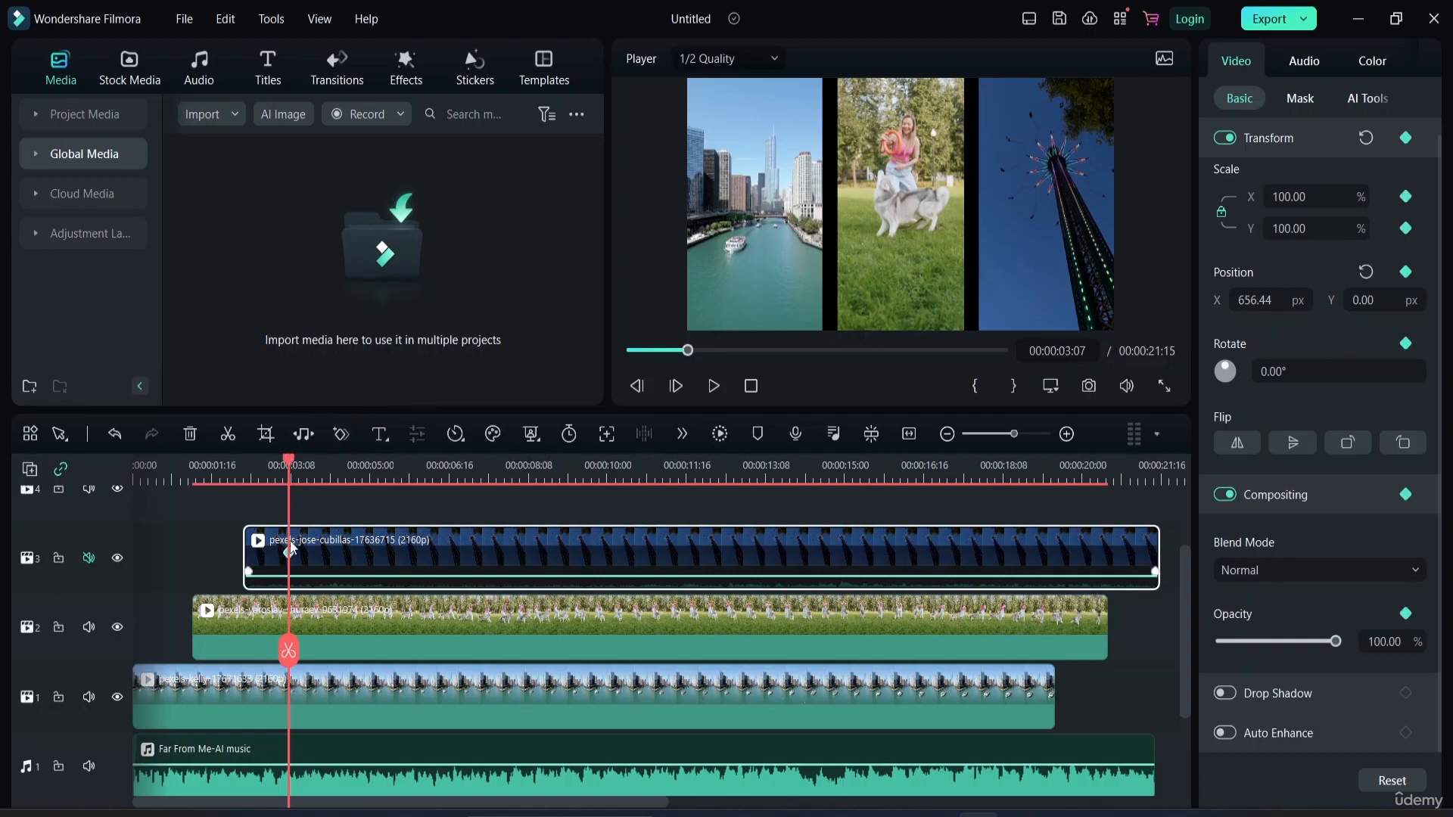
scroll(292, 541, "down", 1)
scroll(325, 613, "up", 1)
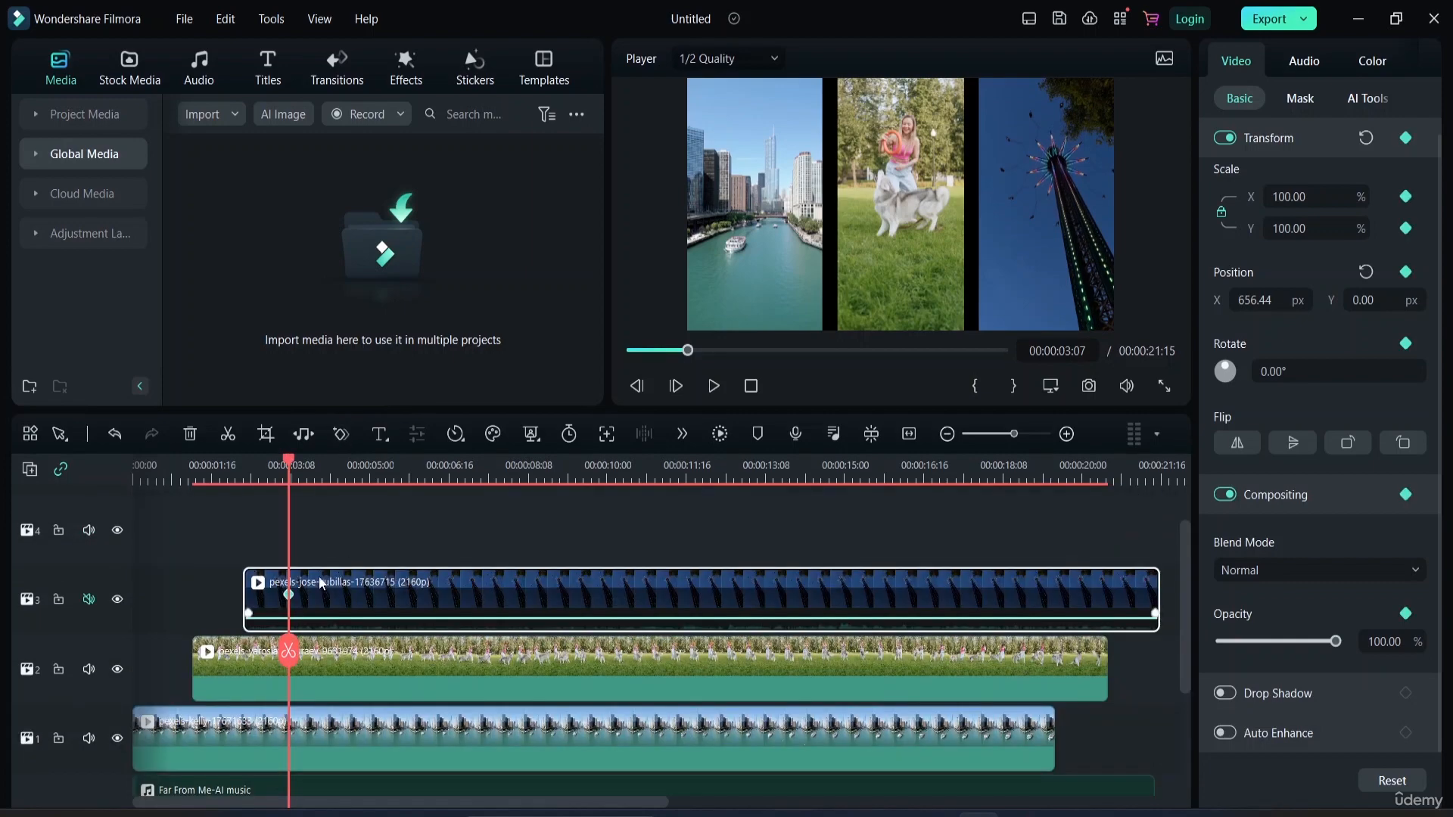
key("ctrl+z")
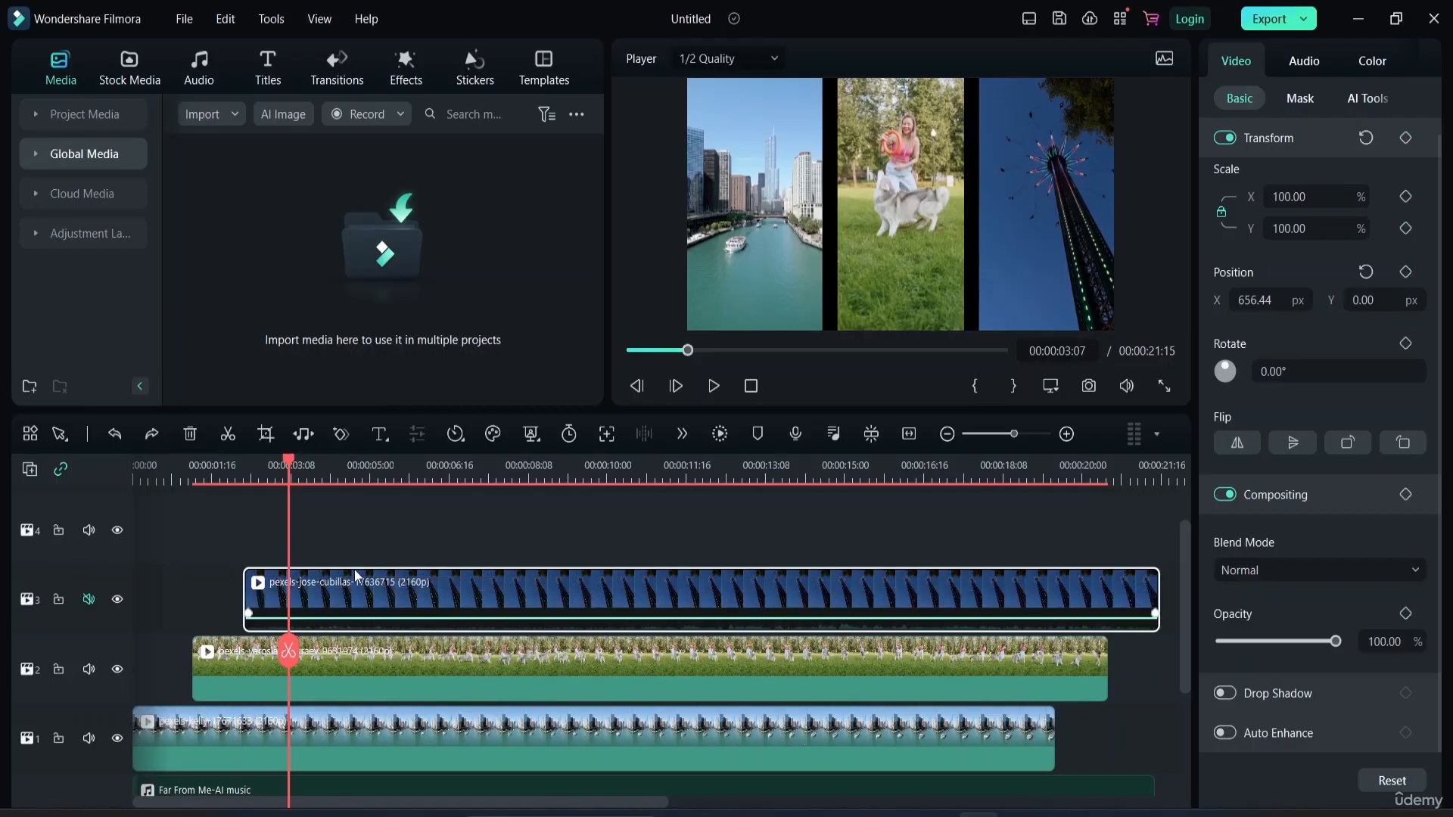
- Select the Far From Me-AI music clip on the audio track to view its audio settings
scroll(340, 613, "down", 2)
left_click(374, 654)
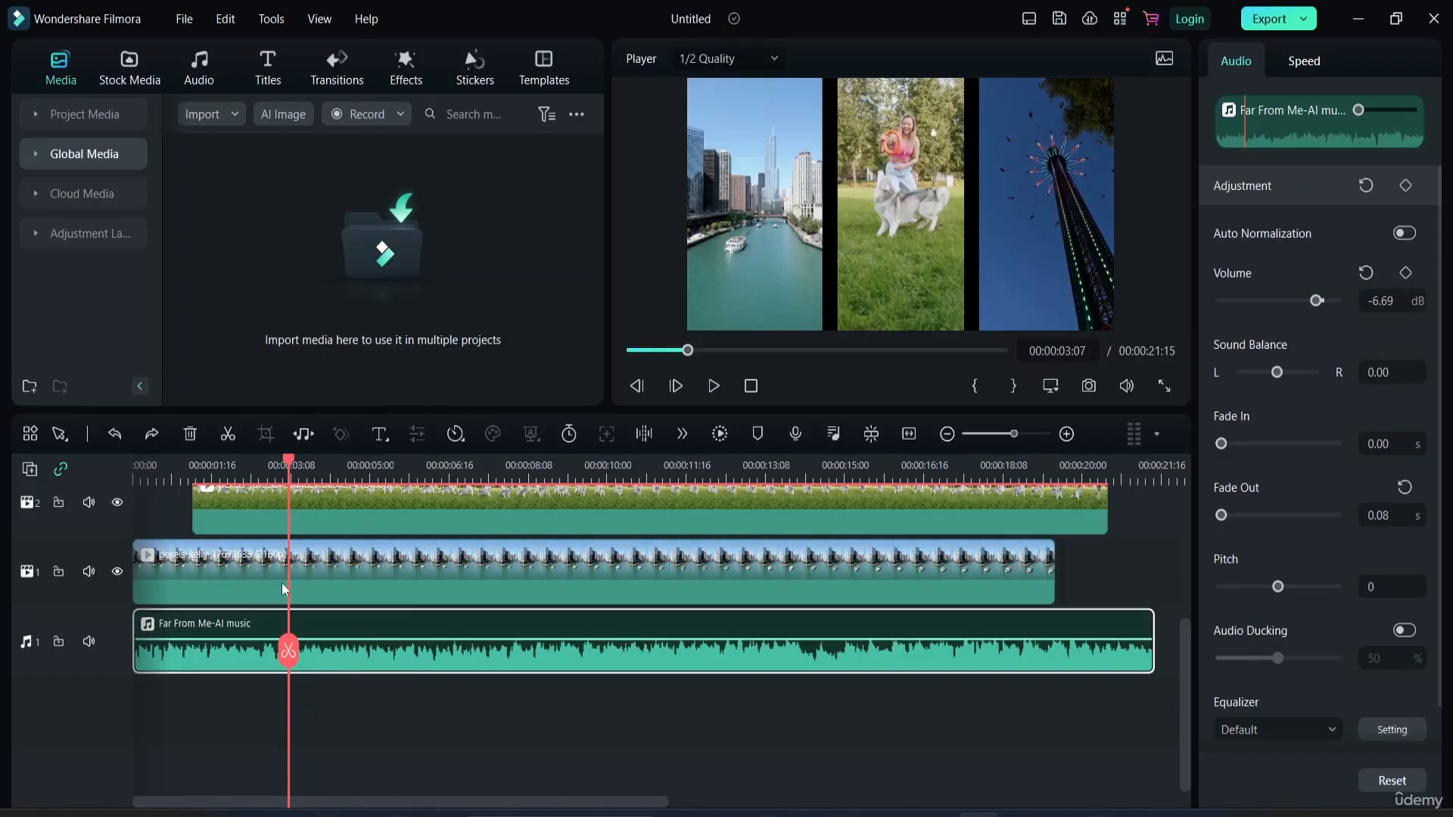
scroll(342, 517, "up", 3)
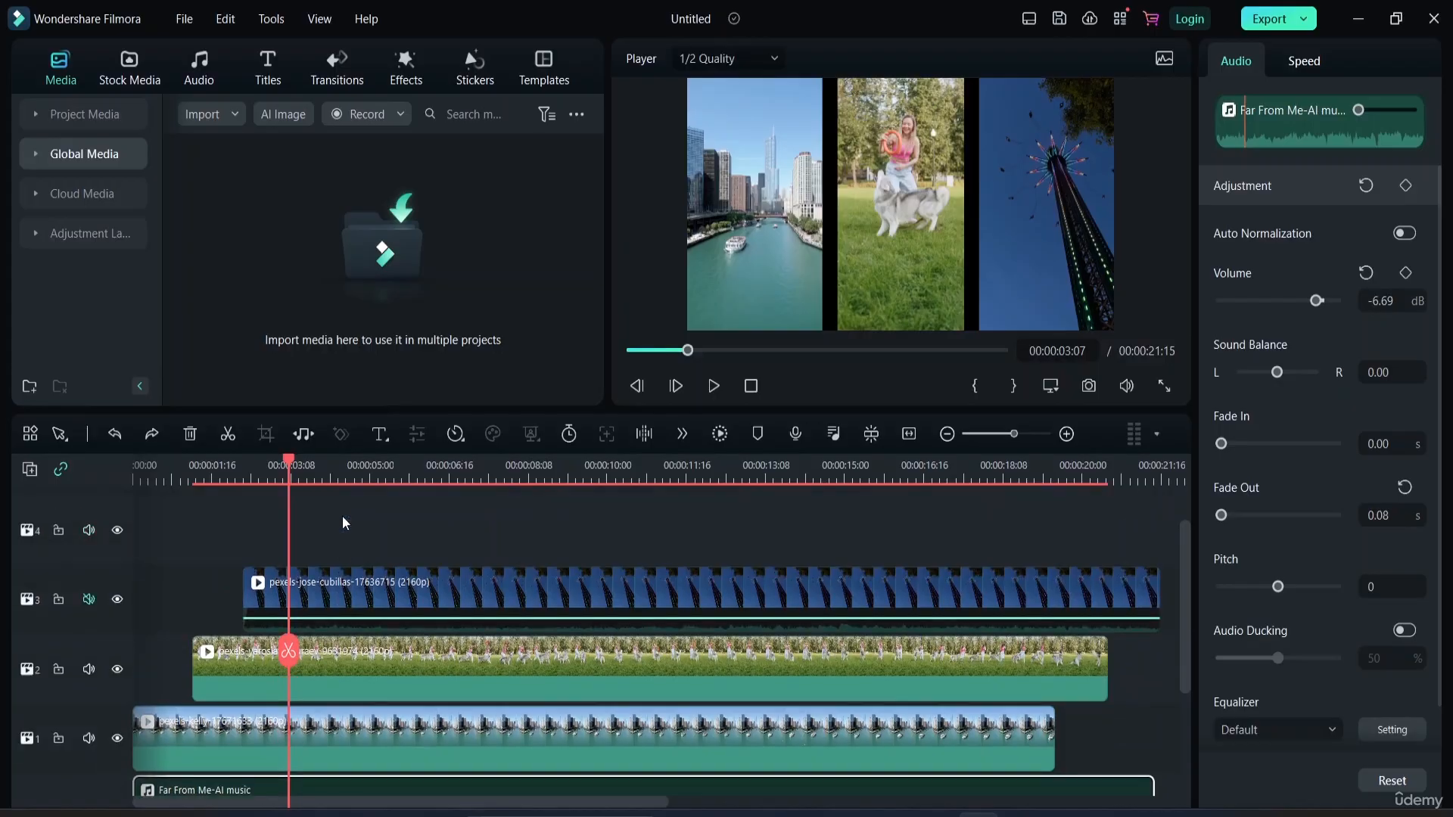
- Add keyframes to the tower ride clip on video track 3 at 00:00:03:07 and 00:00:07:05
left_click(305, 581)
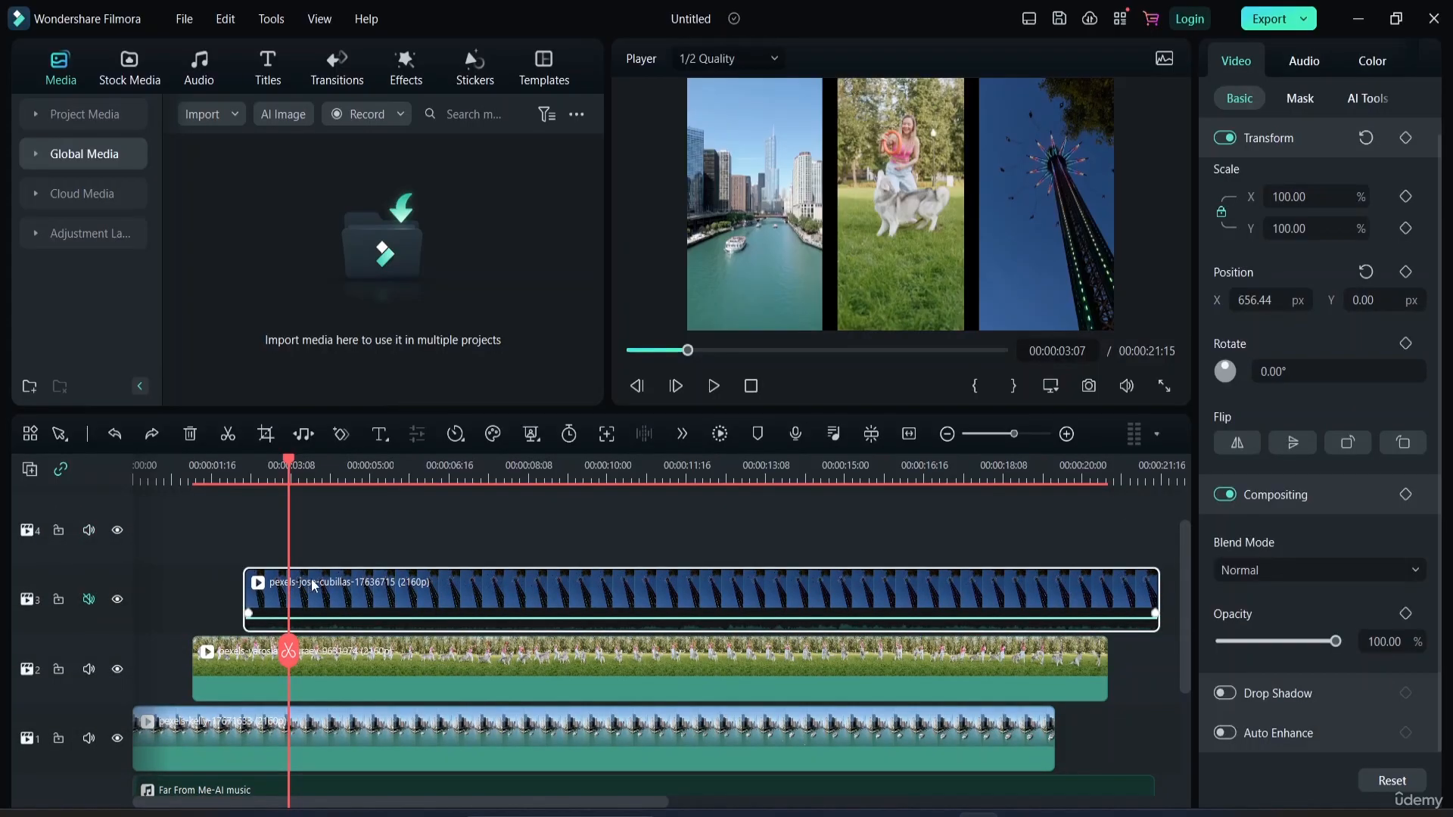
left_click(342, 433)
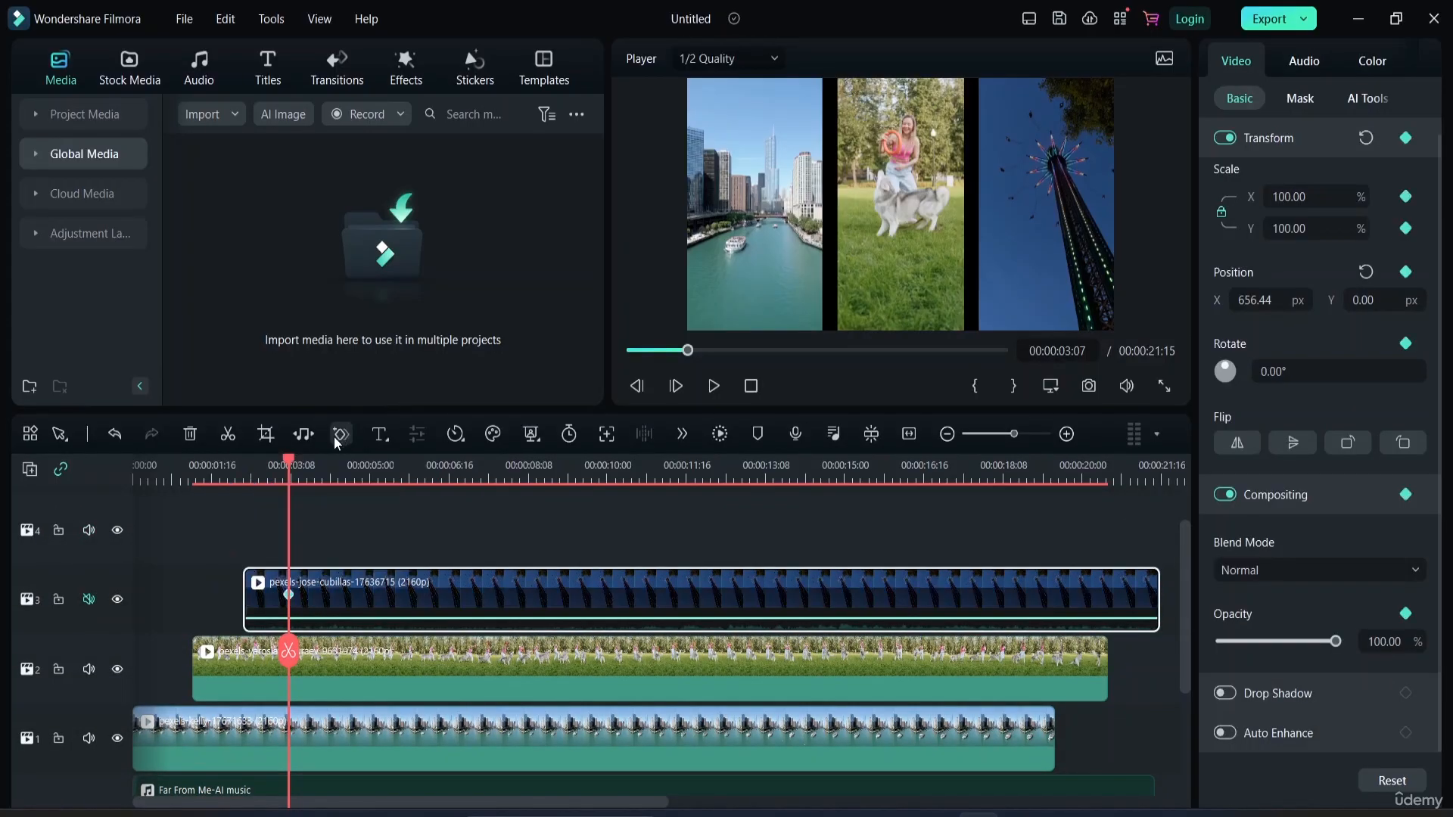
left_click_drag(292, 461, 475, 470)
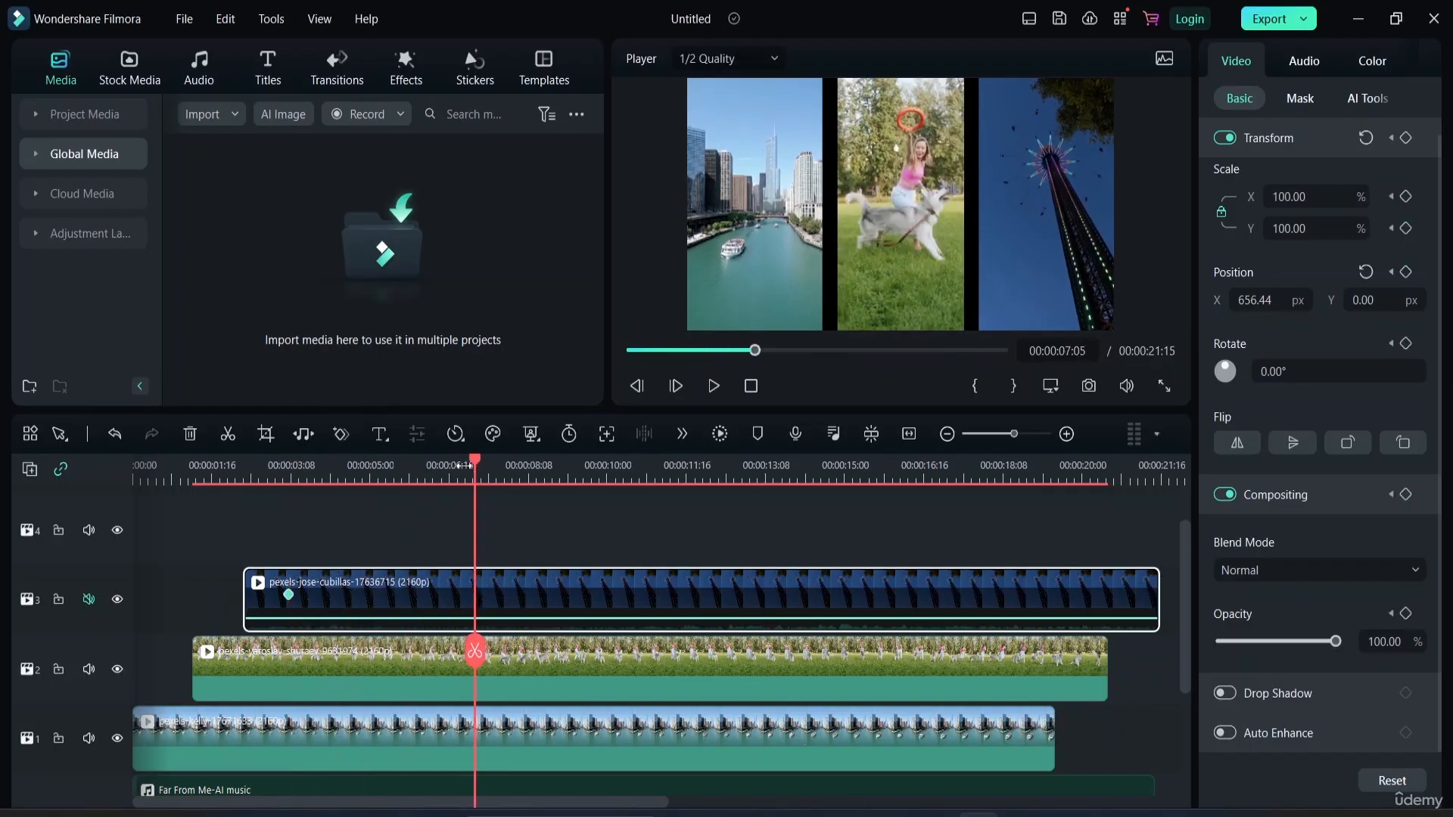
left_click(341, 433)
- Set the tower ride clip's opacity to 28.93% at its first keyframe and return the playhead to the second keyframe
left_click_drag(475, 461, 289, 473)
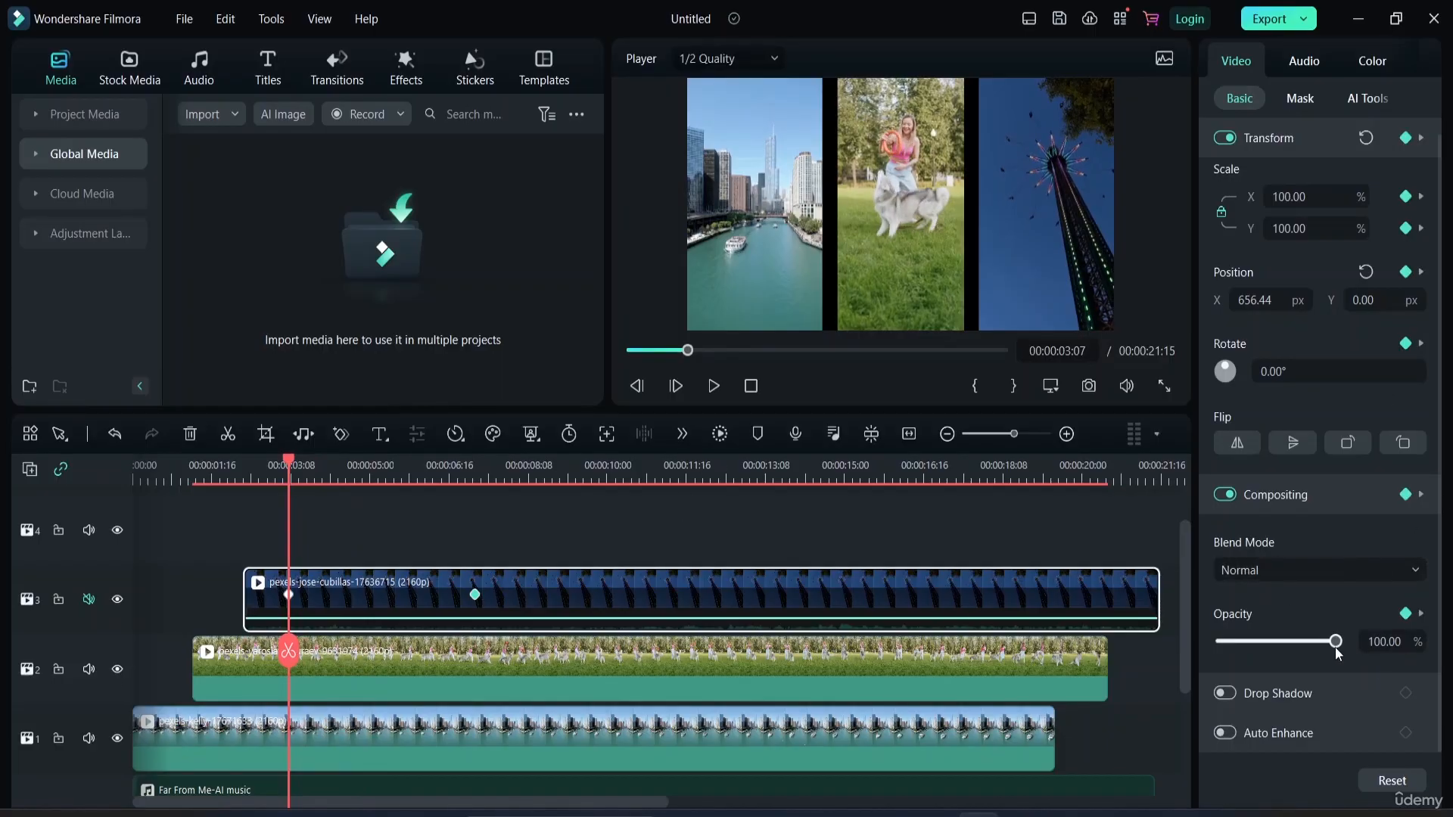
left_click_drag(1330, 655, 1254, 641)
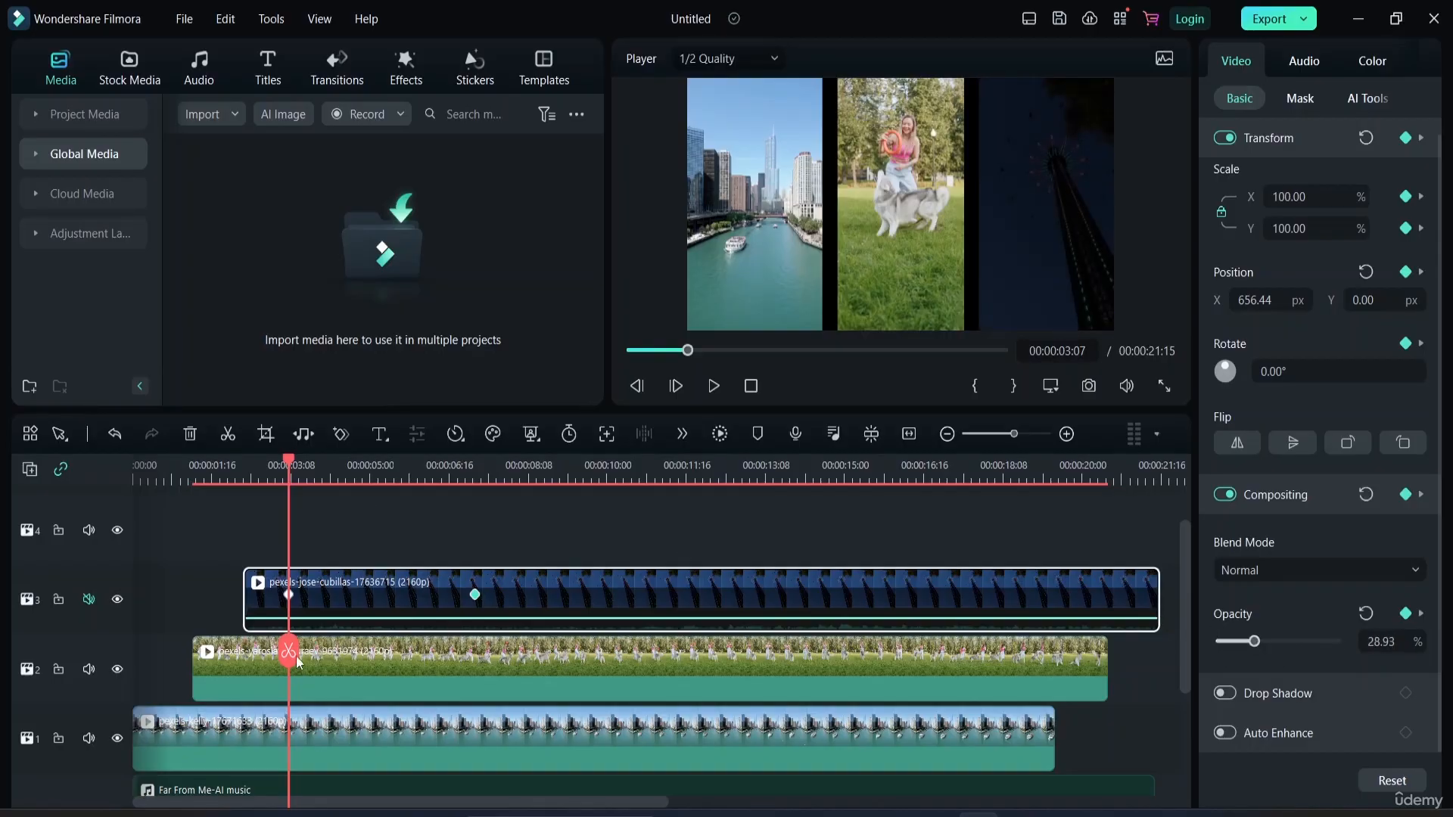
left_click_drag(288, 657, 477, 651)
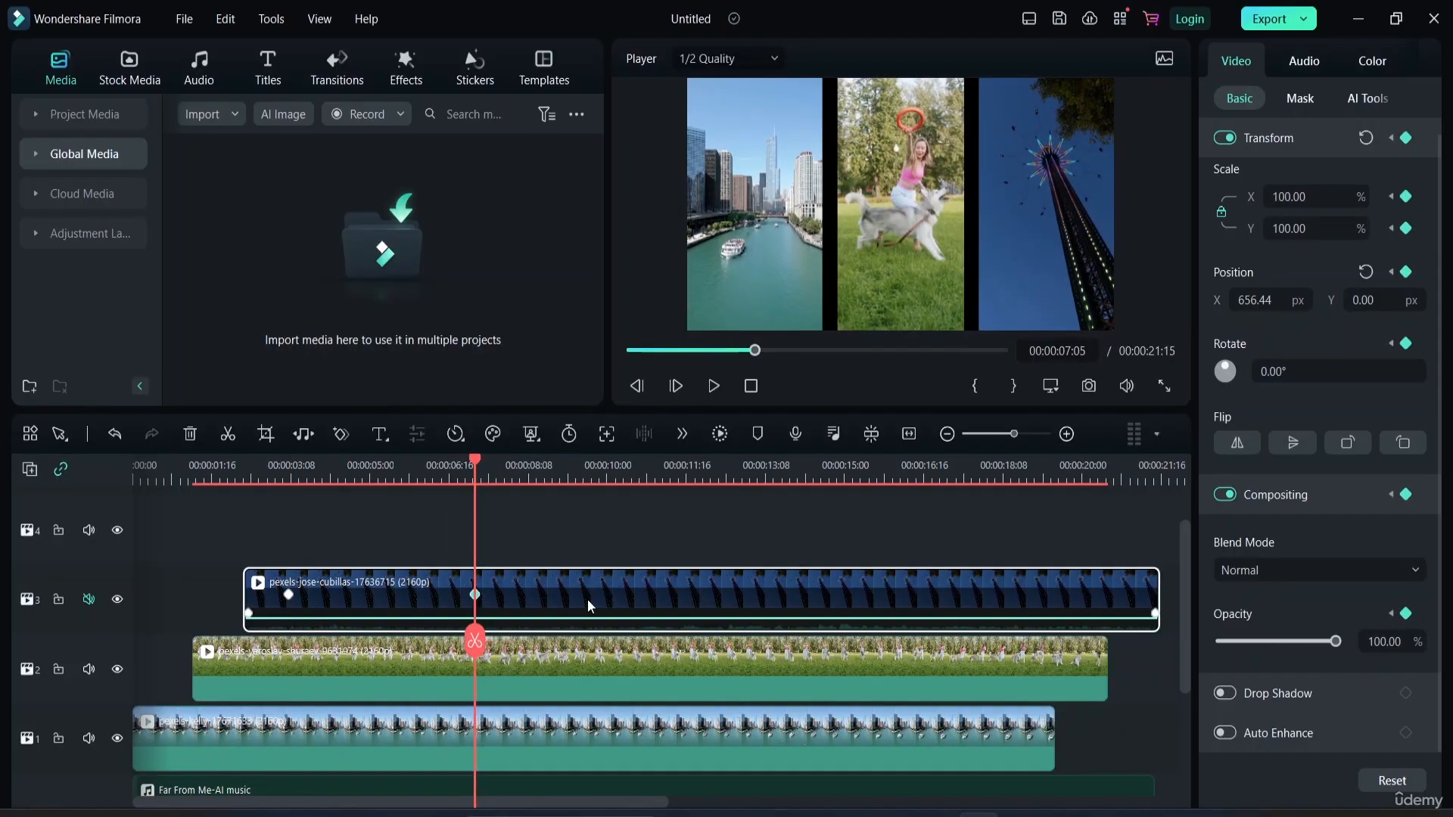
- Play the tower ride clip's opacity fade from 00:00:01:23 to 00:00:09:06
left_click_drag(474, 460, 225, 460)
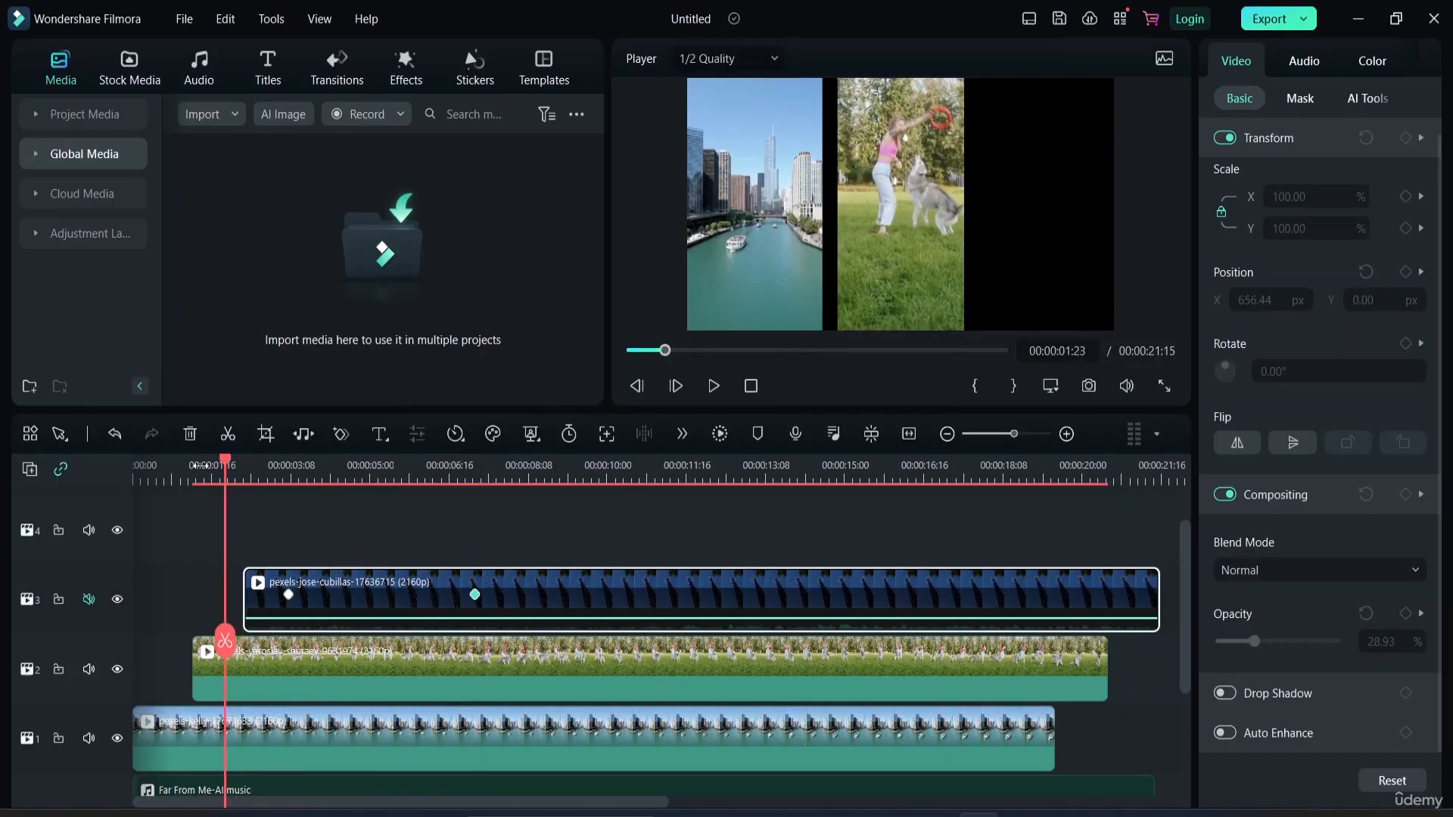
key("space")
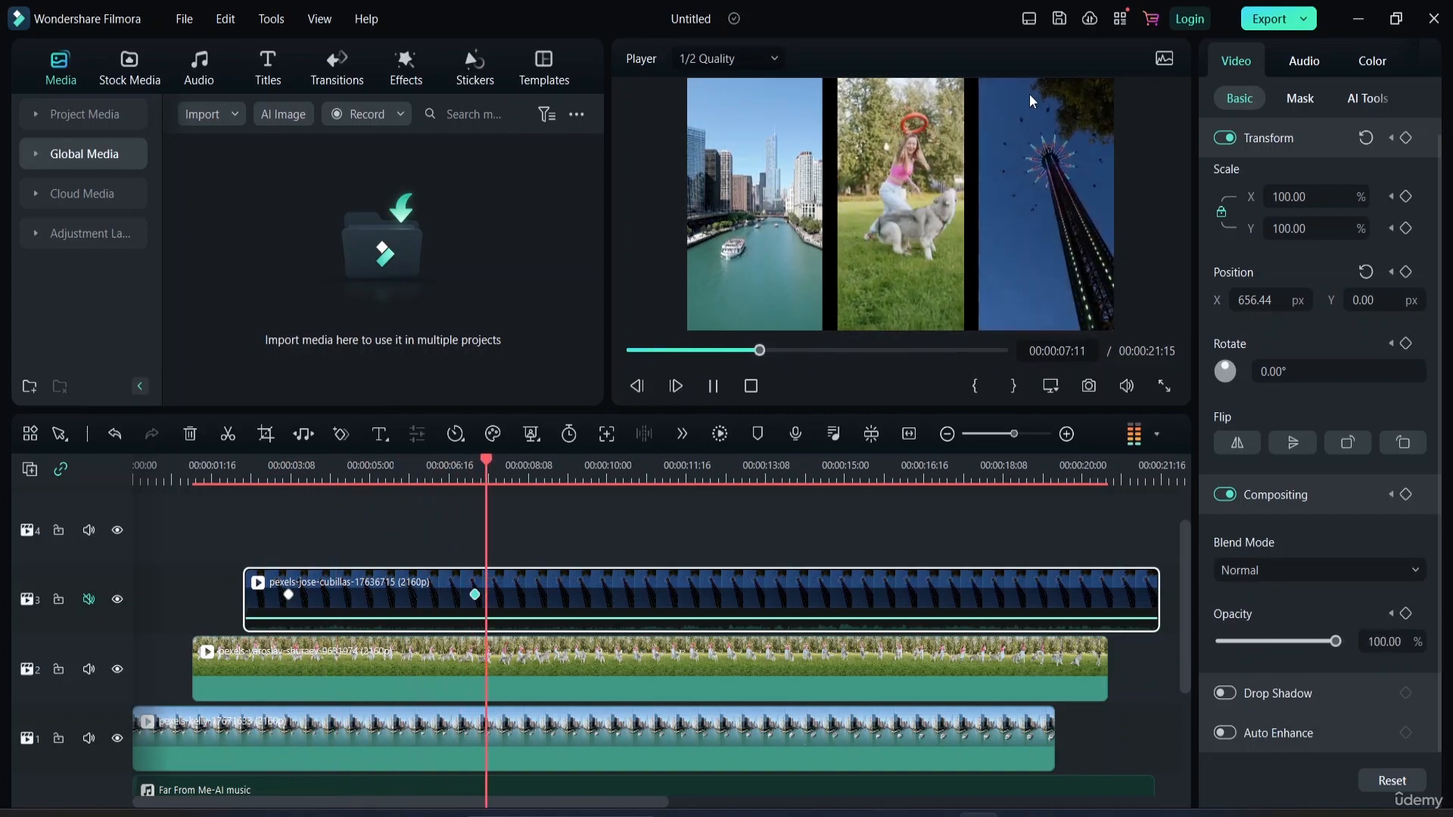
key("space")
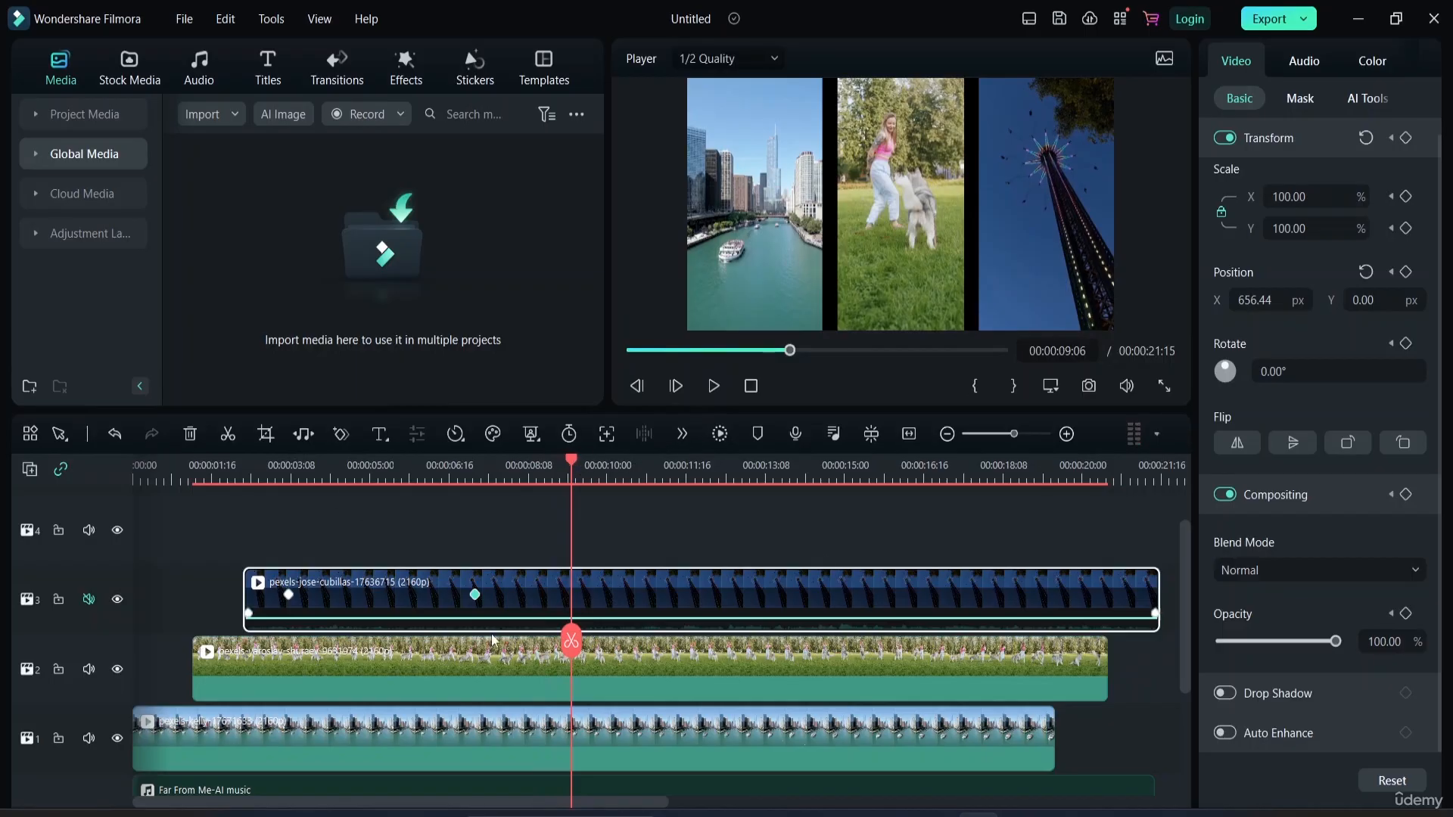
- Delete both keyframes from the tower ride clip, starting with the one at 00:00:07:05
left_click(473, 595)
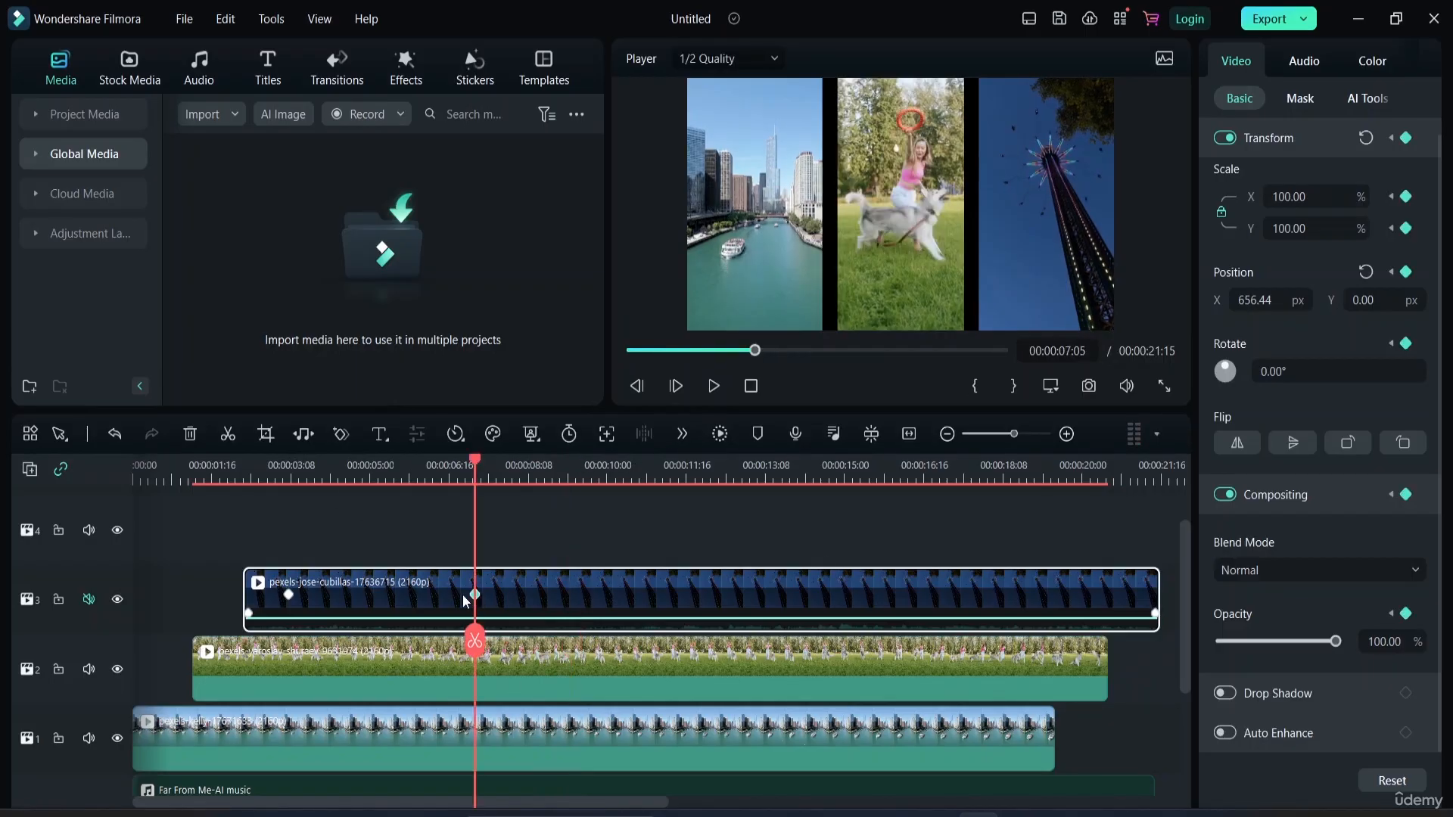
key("Delete")
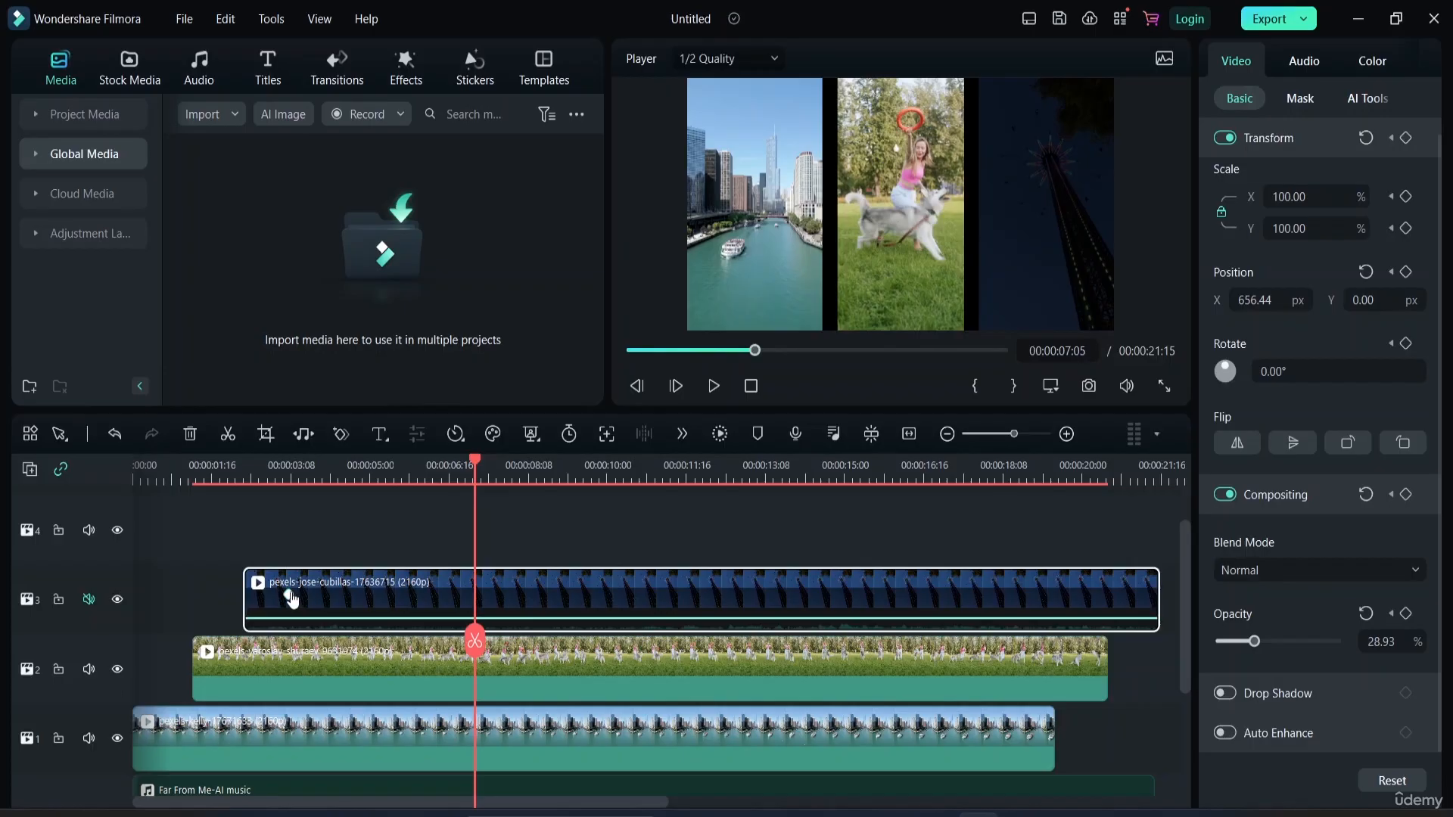
left_click(292, 600)
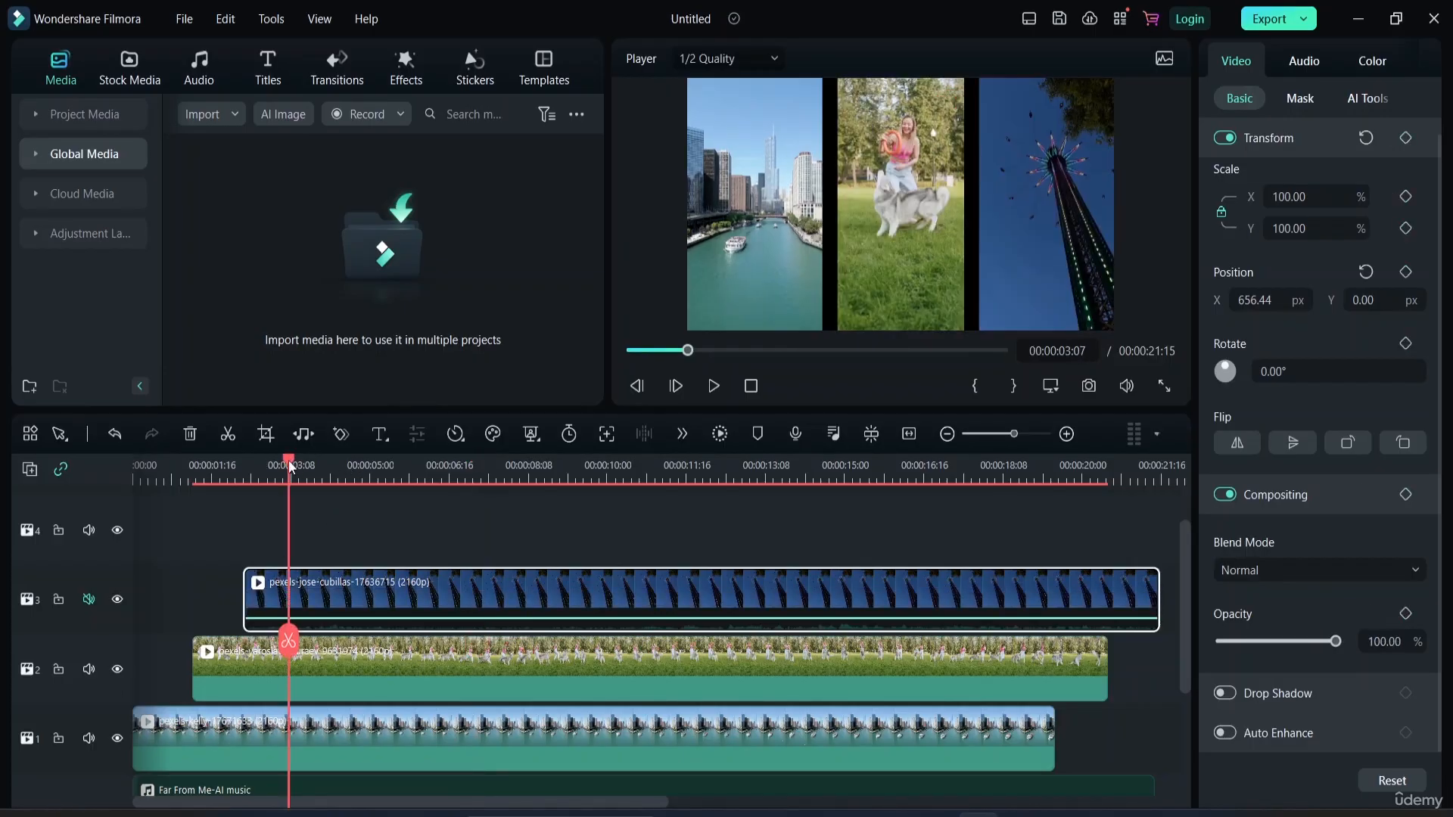
- Delete the tower ride clip from video track 3 and undo the deletion
left_click_drag(291, 467, 126, 497)
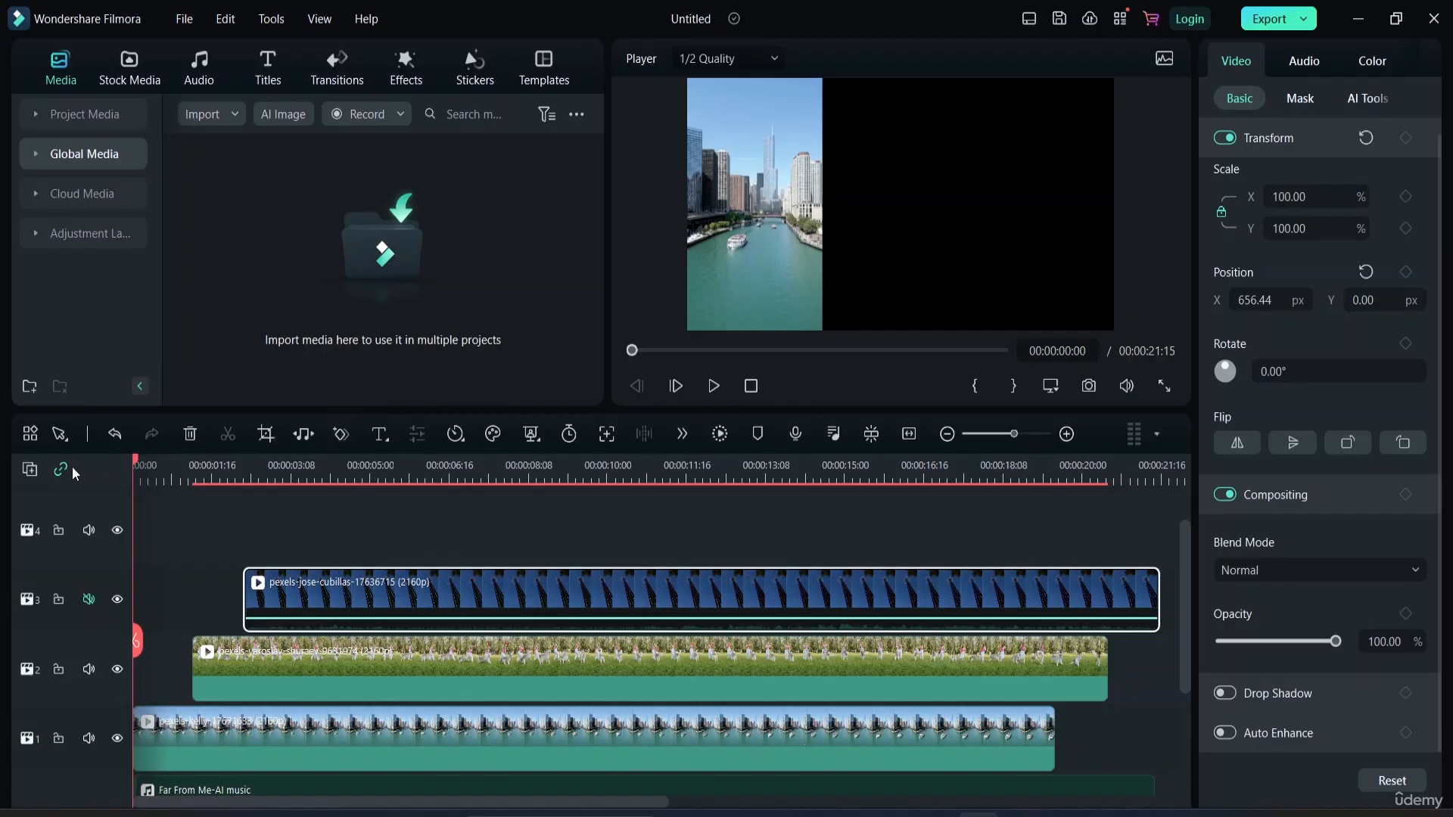
left_click(189, 434)
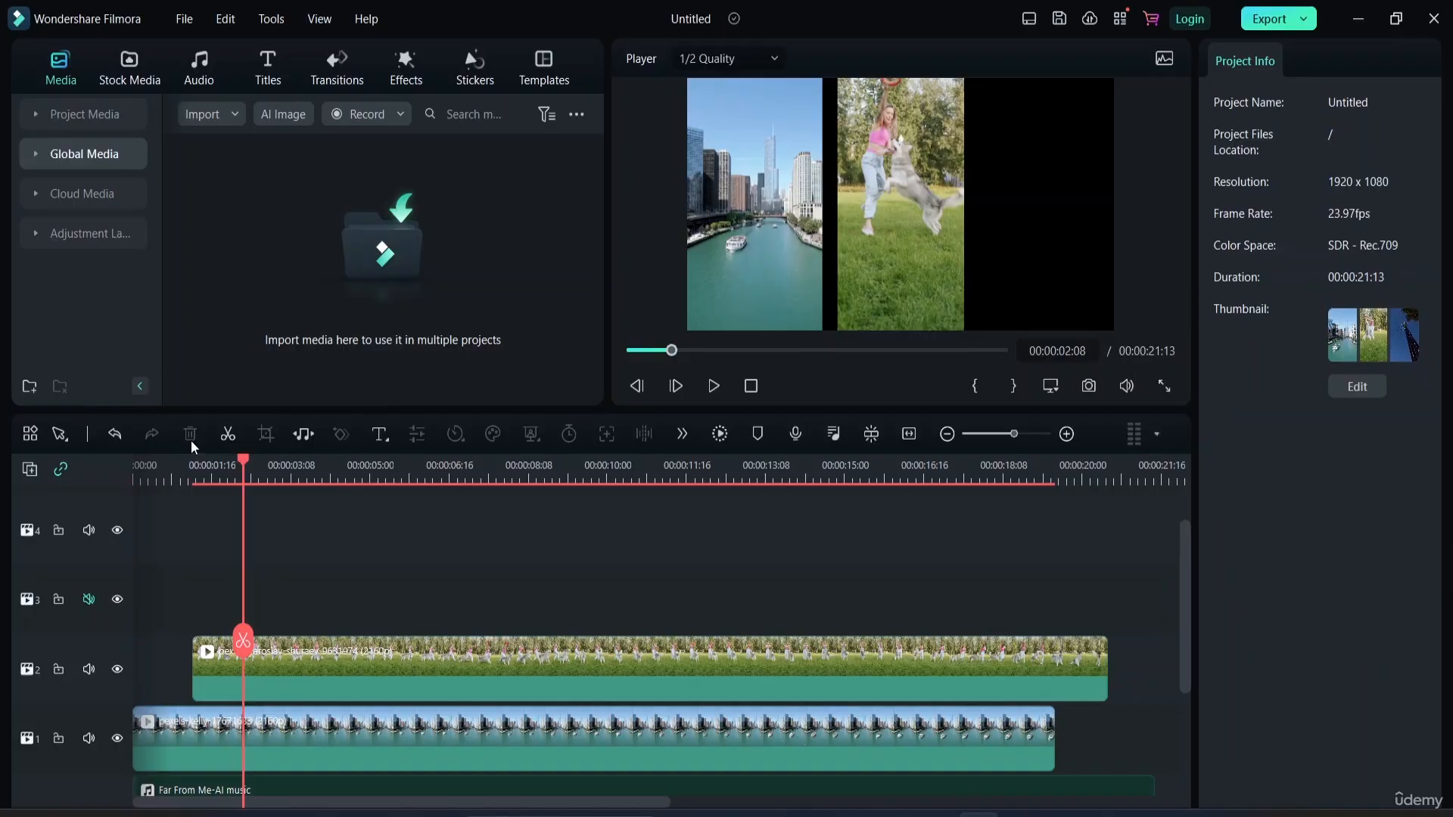
key("ctrl+z")
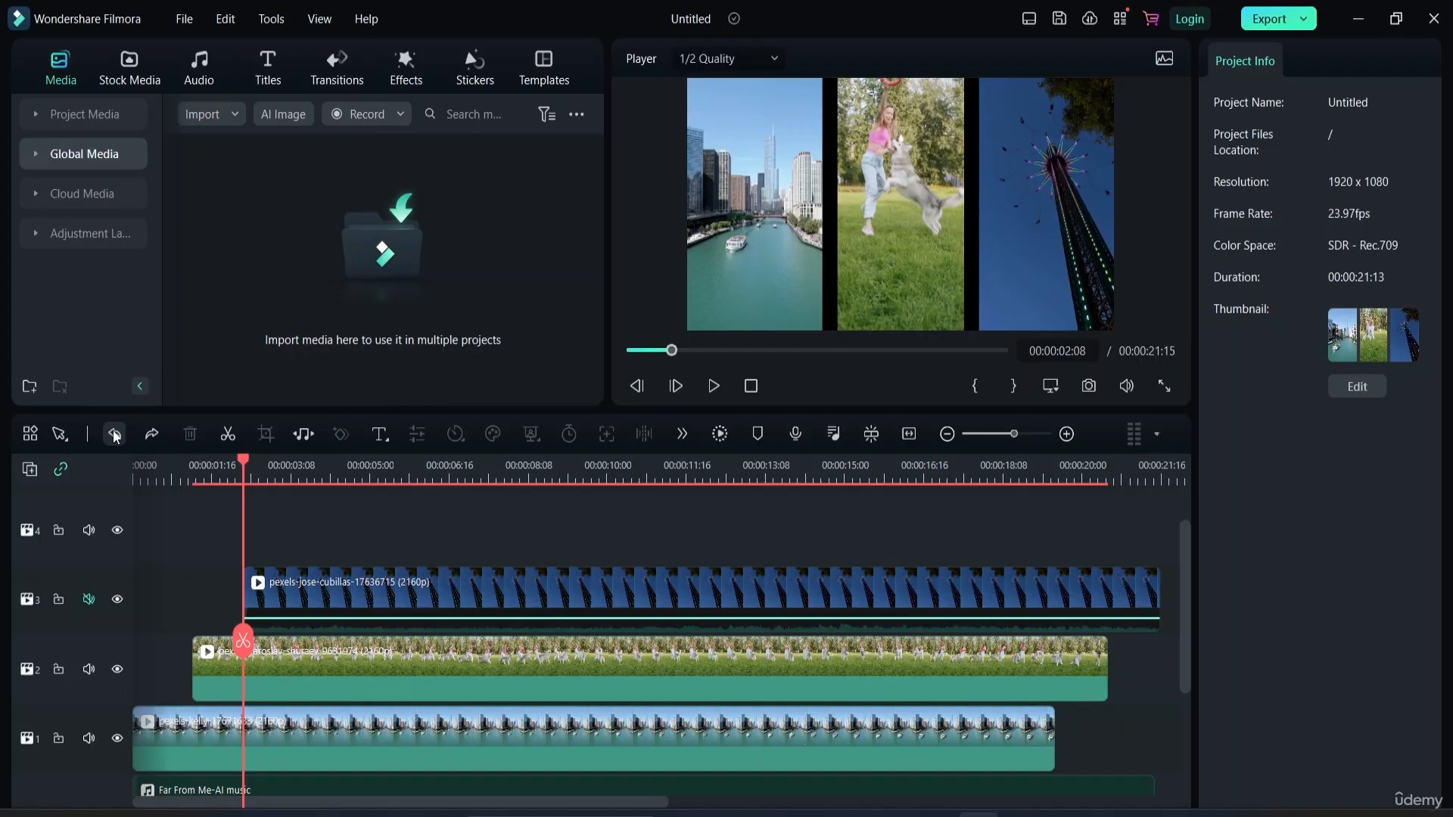
- Turn on Quick Split Mode and split the dog clip on video track 2 at three points
left_click(69, 442)
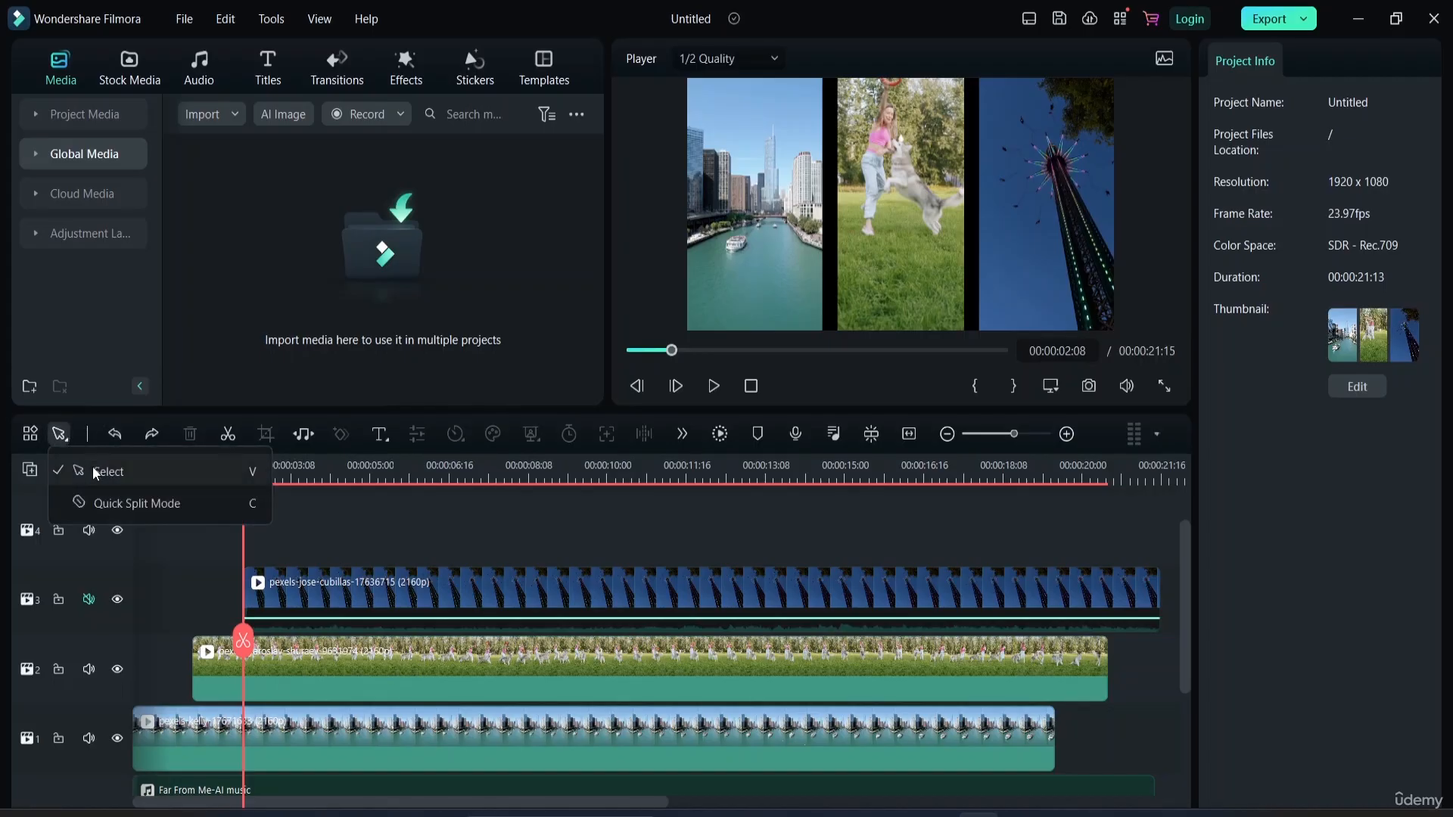
left_click(121, 503)
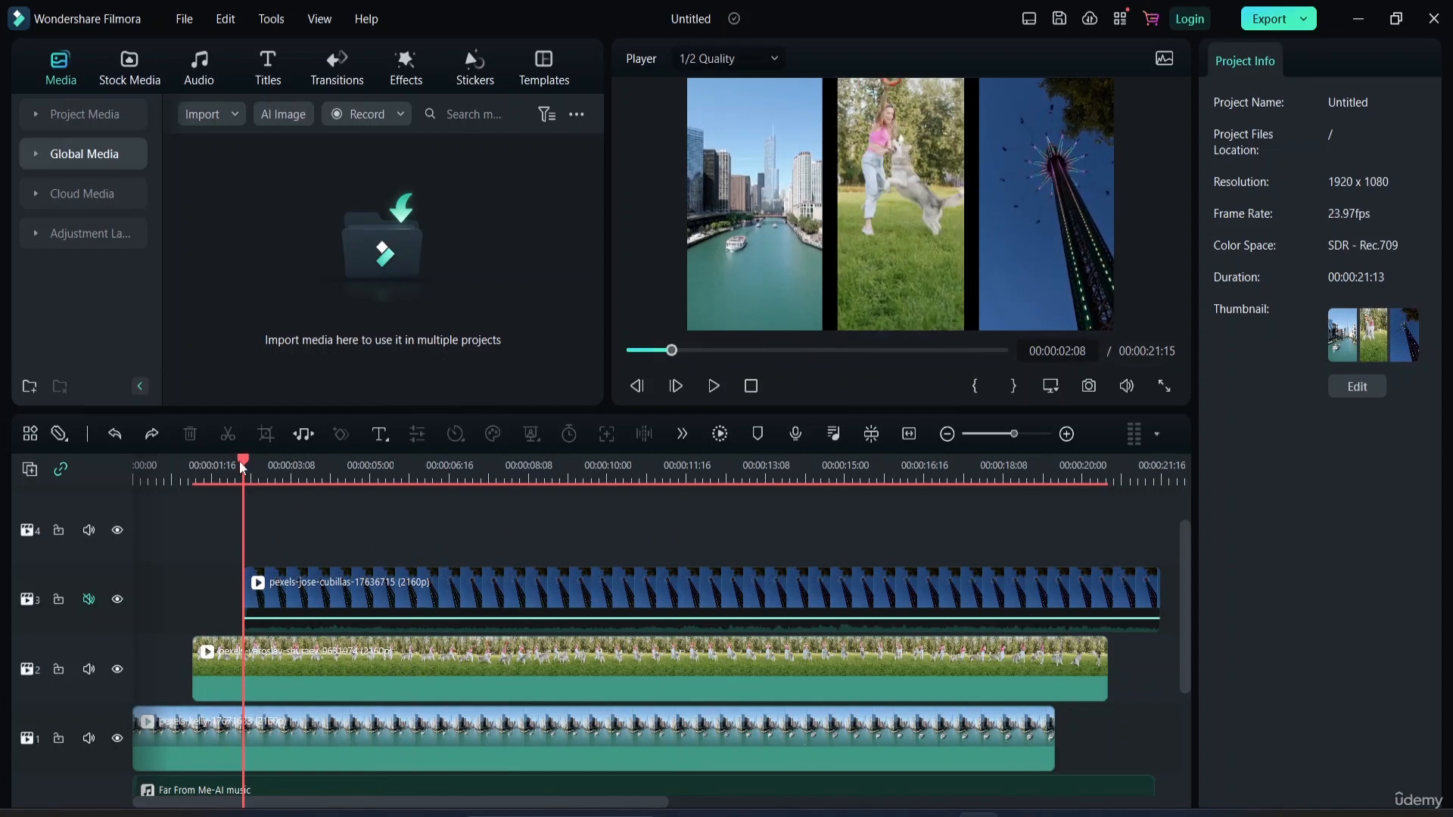
left_click_drag(239, 461, 370, 477)
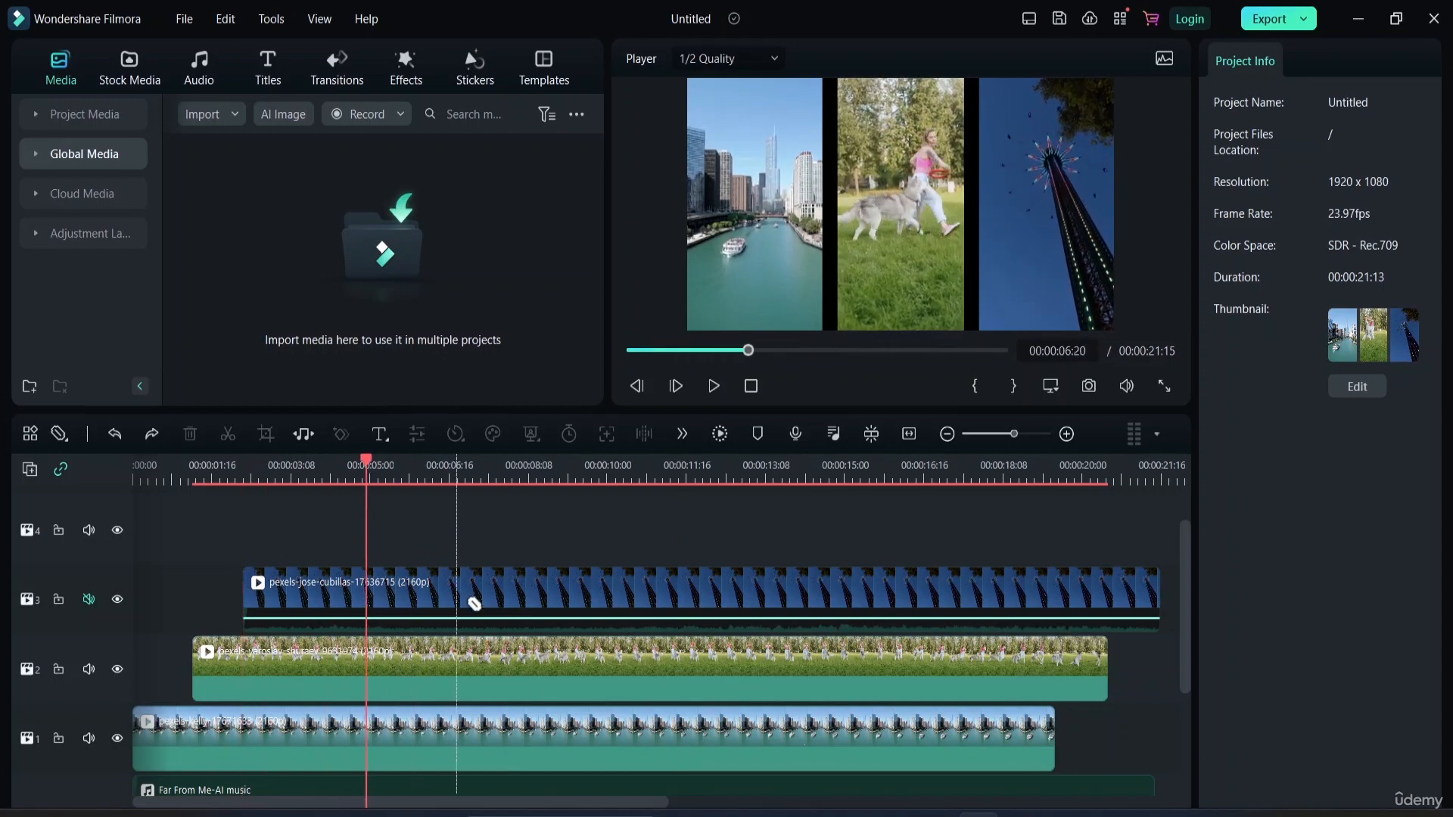
left_click(485, 669)
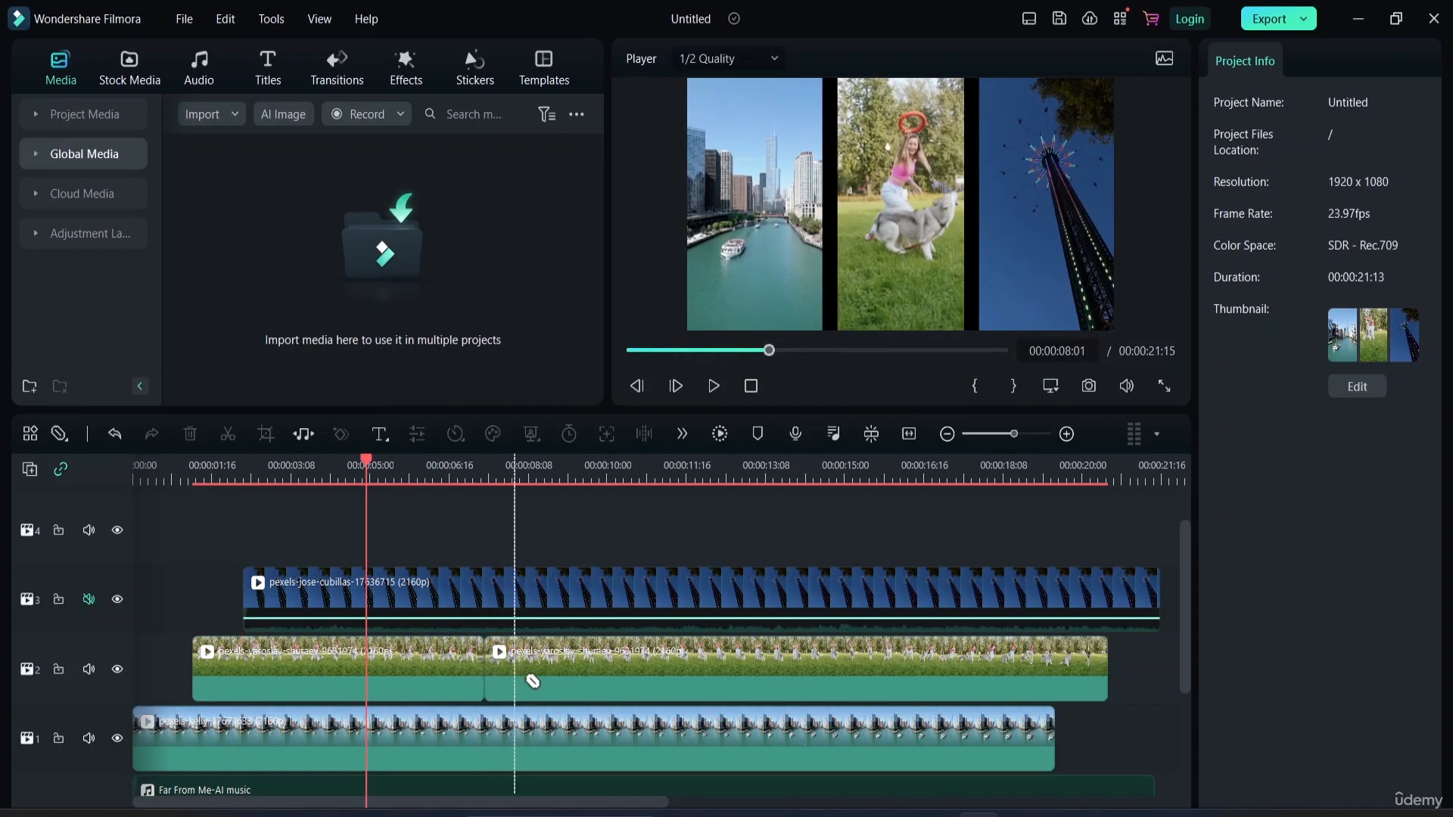
left_click(569, 681)
left_click(649, 684)
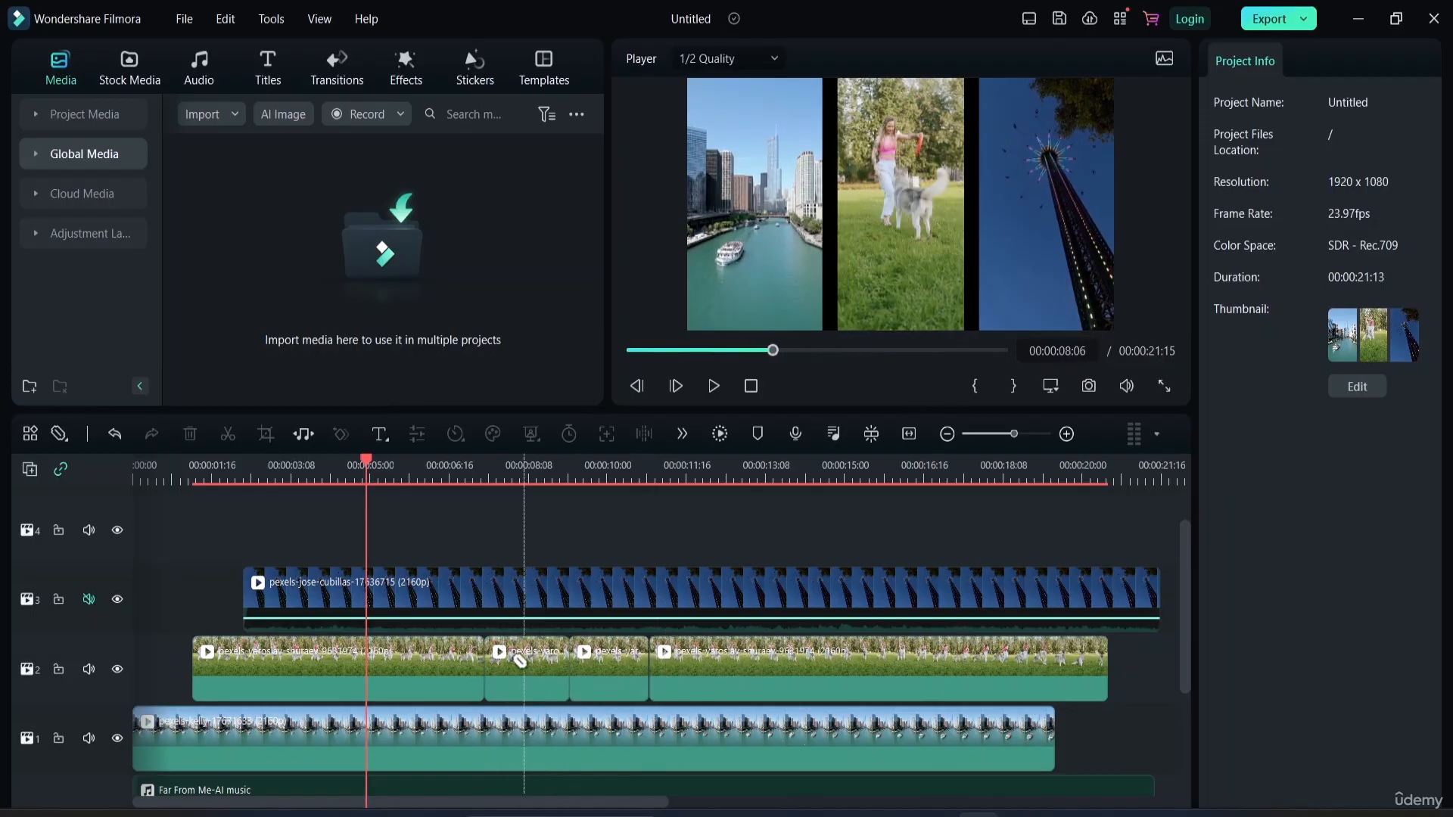
- Undo the dog clip's splits and the deletion of the keyframe at 00:00:03:07, and switch back to Select mode
key("ctrl+z")
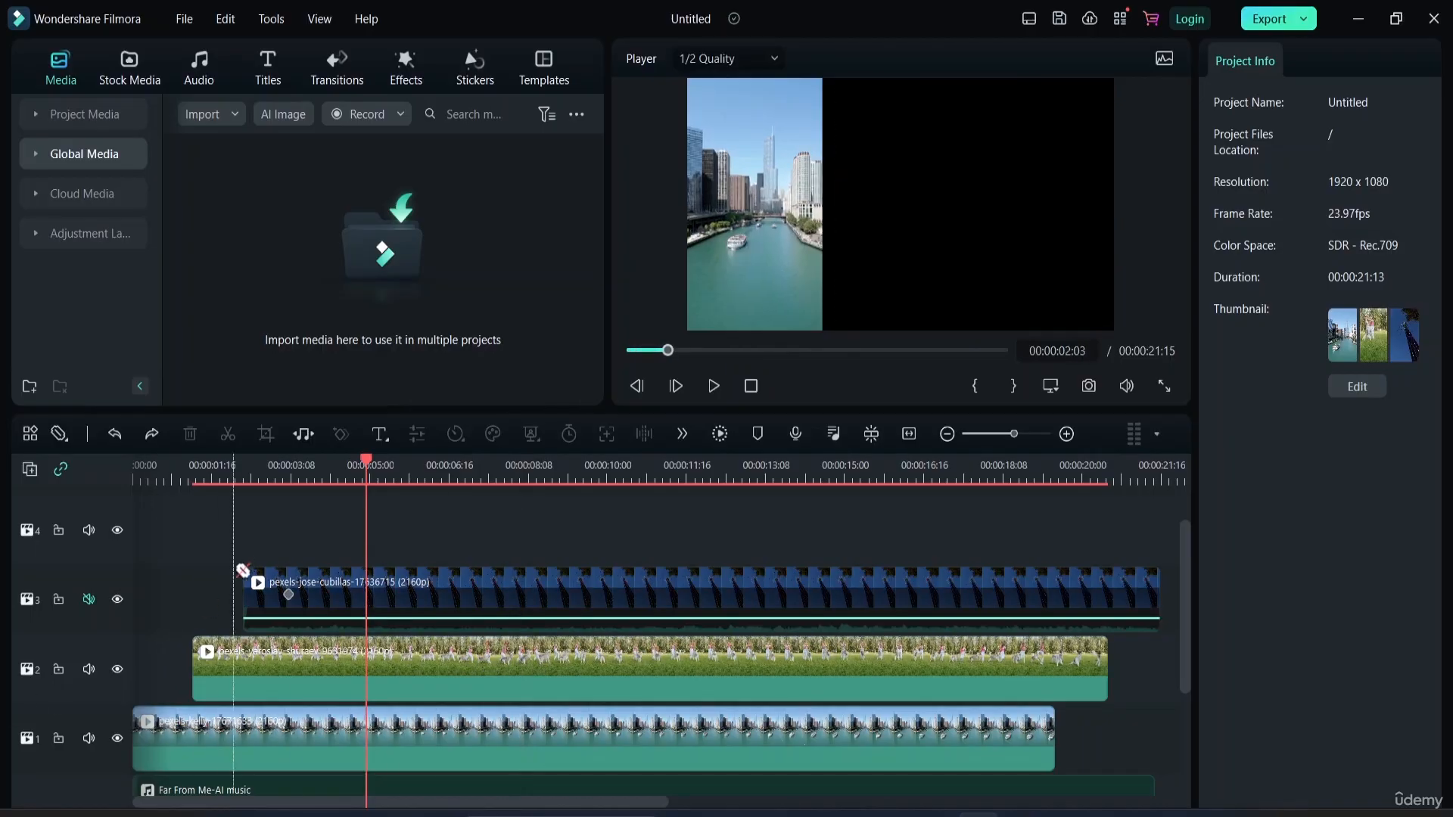
left_click(114, 434)
left_click(115, 434)
left_click(70, 436)
left_click(128, 477)
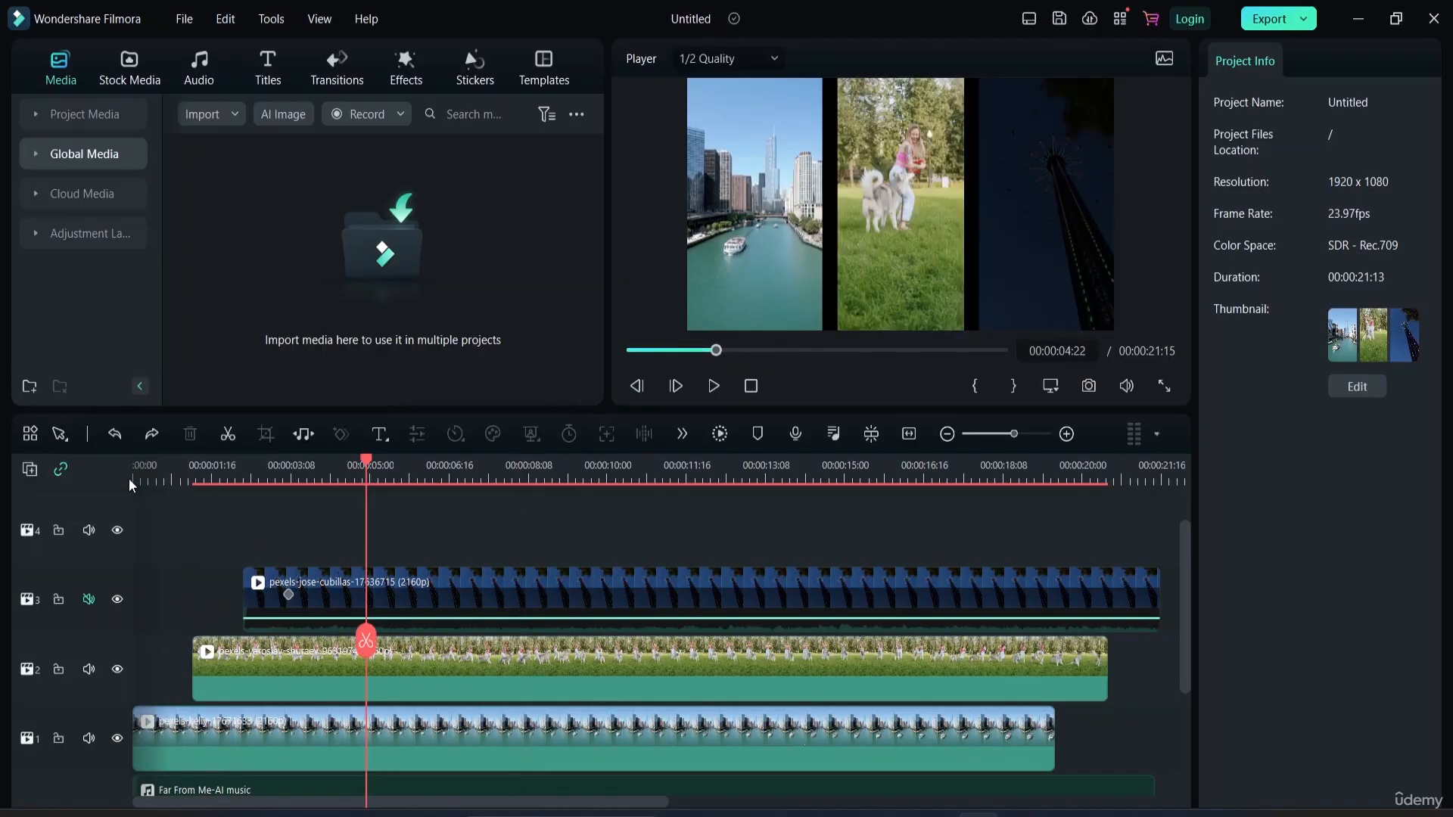
- View the timeline toolbar's customization options and save the current tool layout
left_click(29, 433)
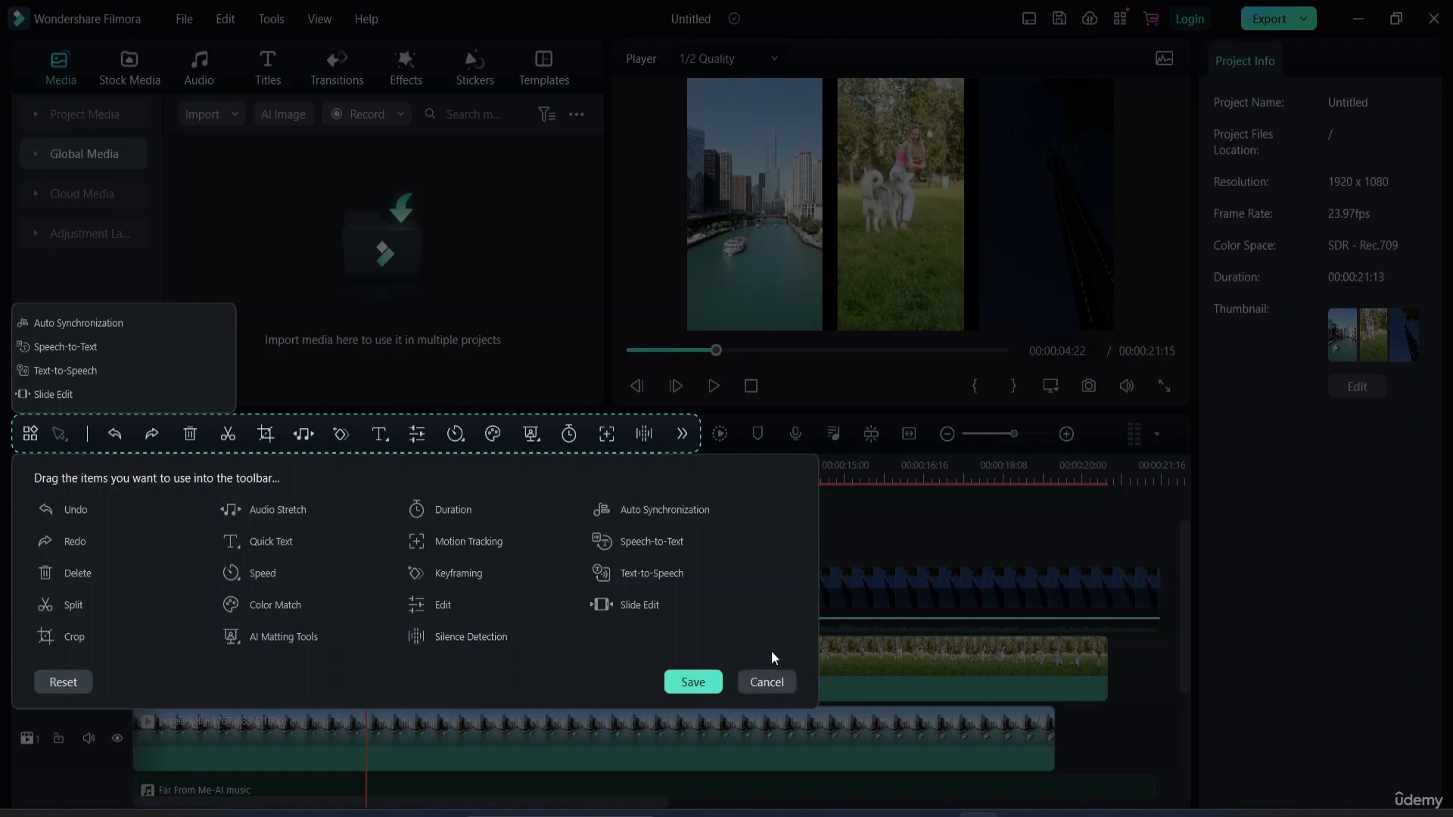
left_click(693, 682)
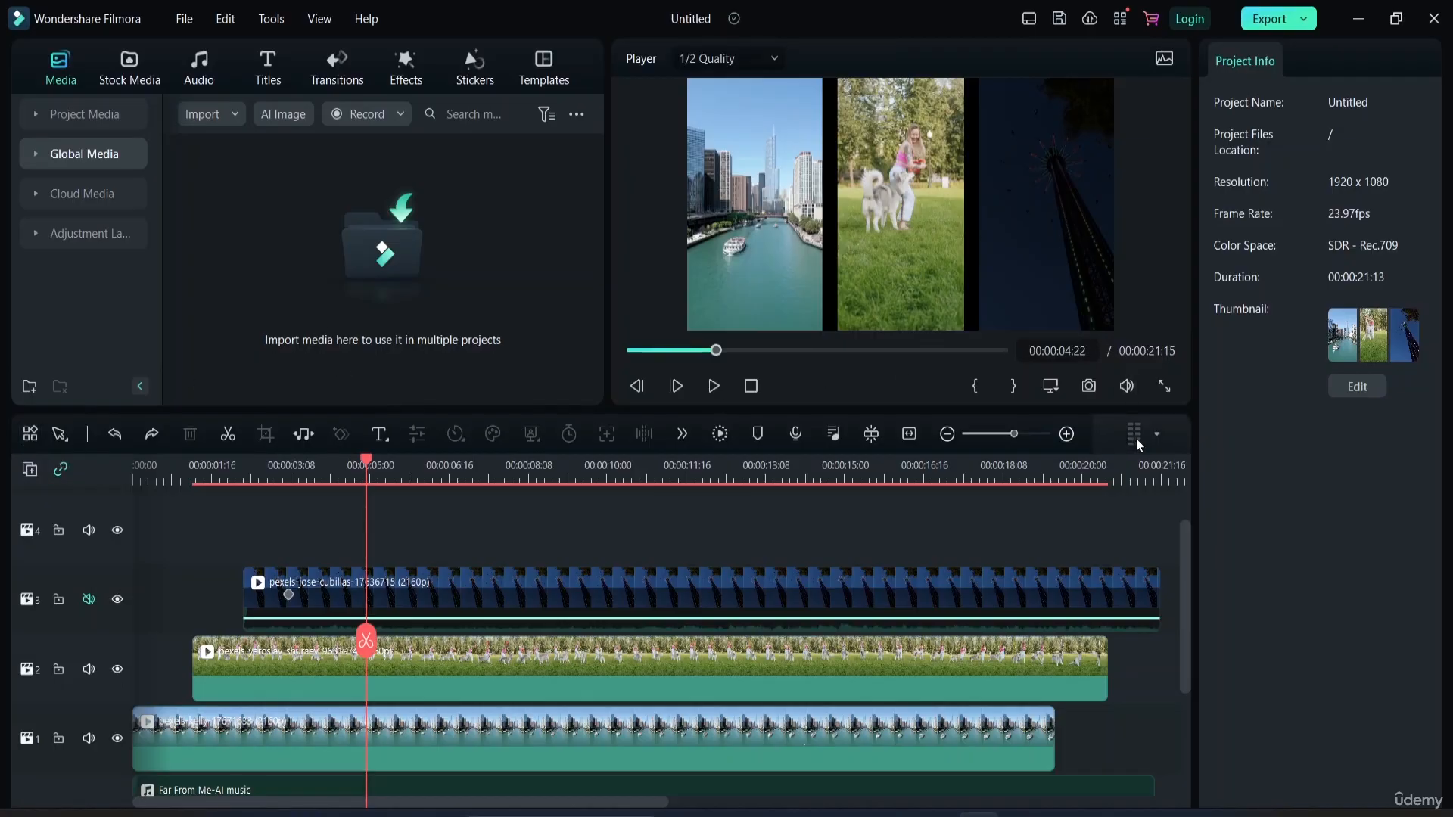
- Show the audio meter beside the timeline and play the sequence from 00:00:04:22 to 00:00:06:14
left_click(1155, 436)
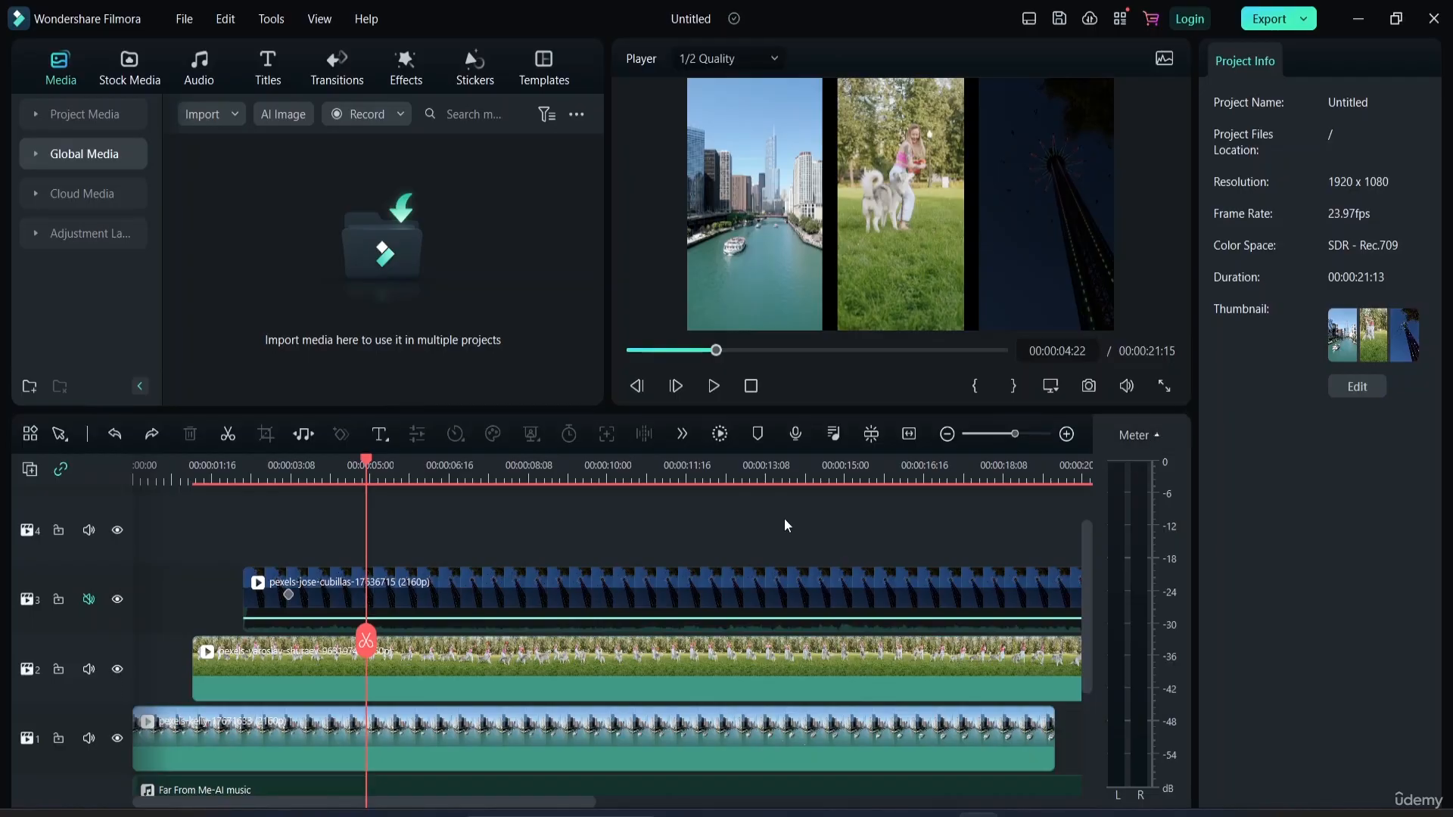
key("space")
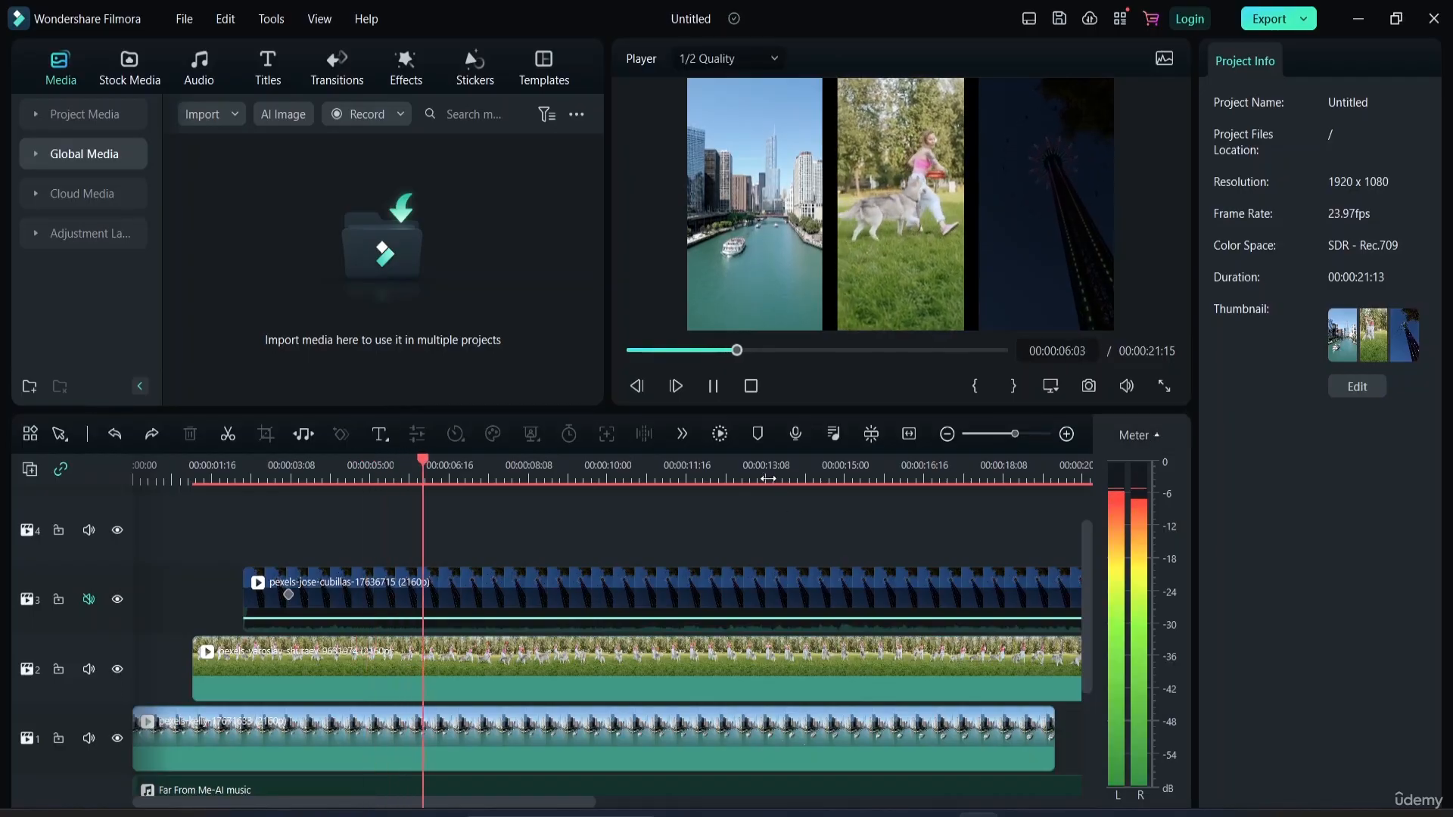
key("space")
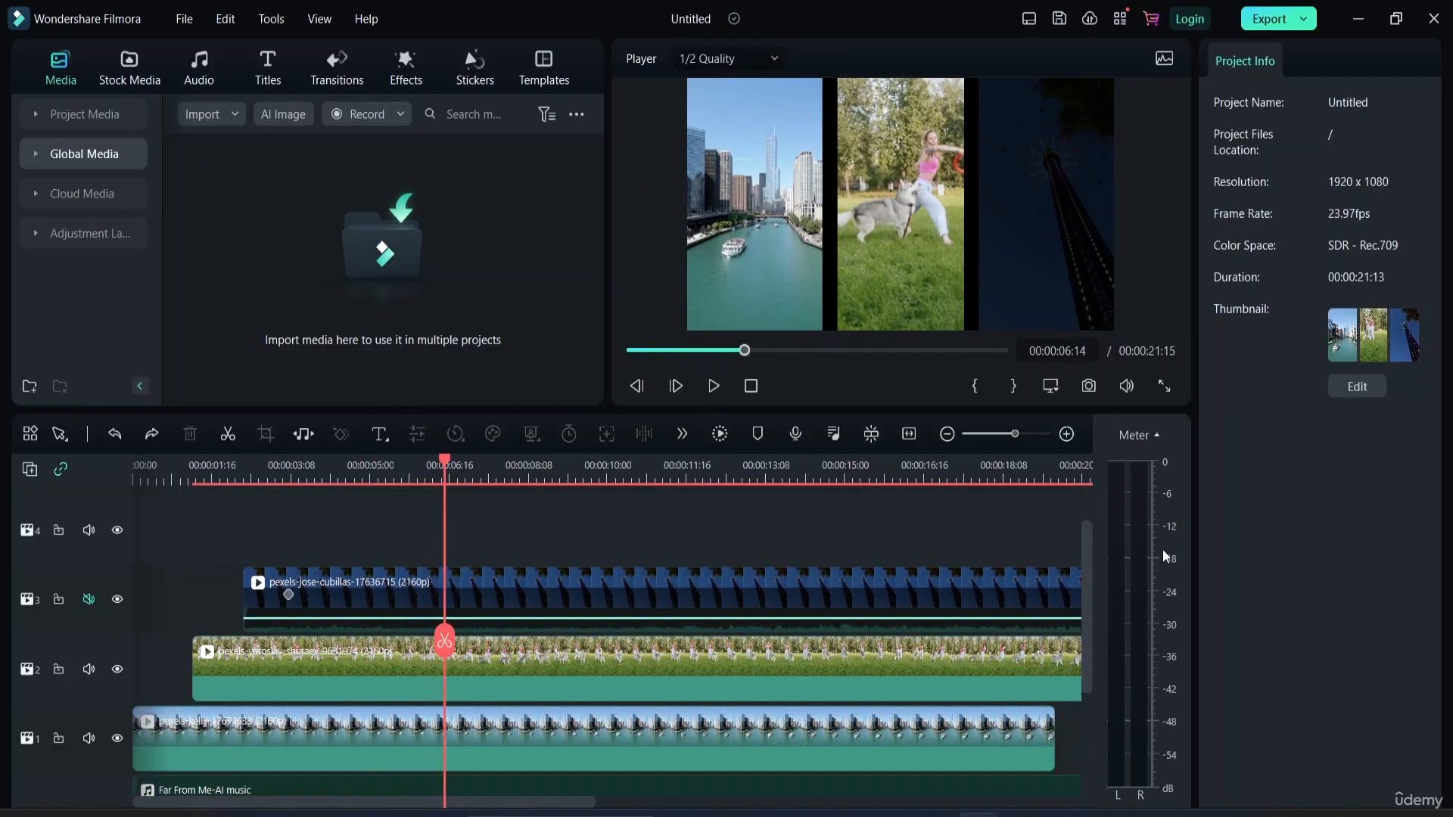
- Lower the Far From Me-AI music clip's volume at 00:00:10:19 and play to 00:00:13:03 to check the level on the audio meter
key("space")
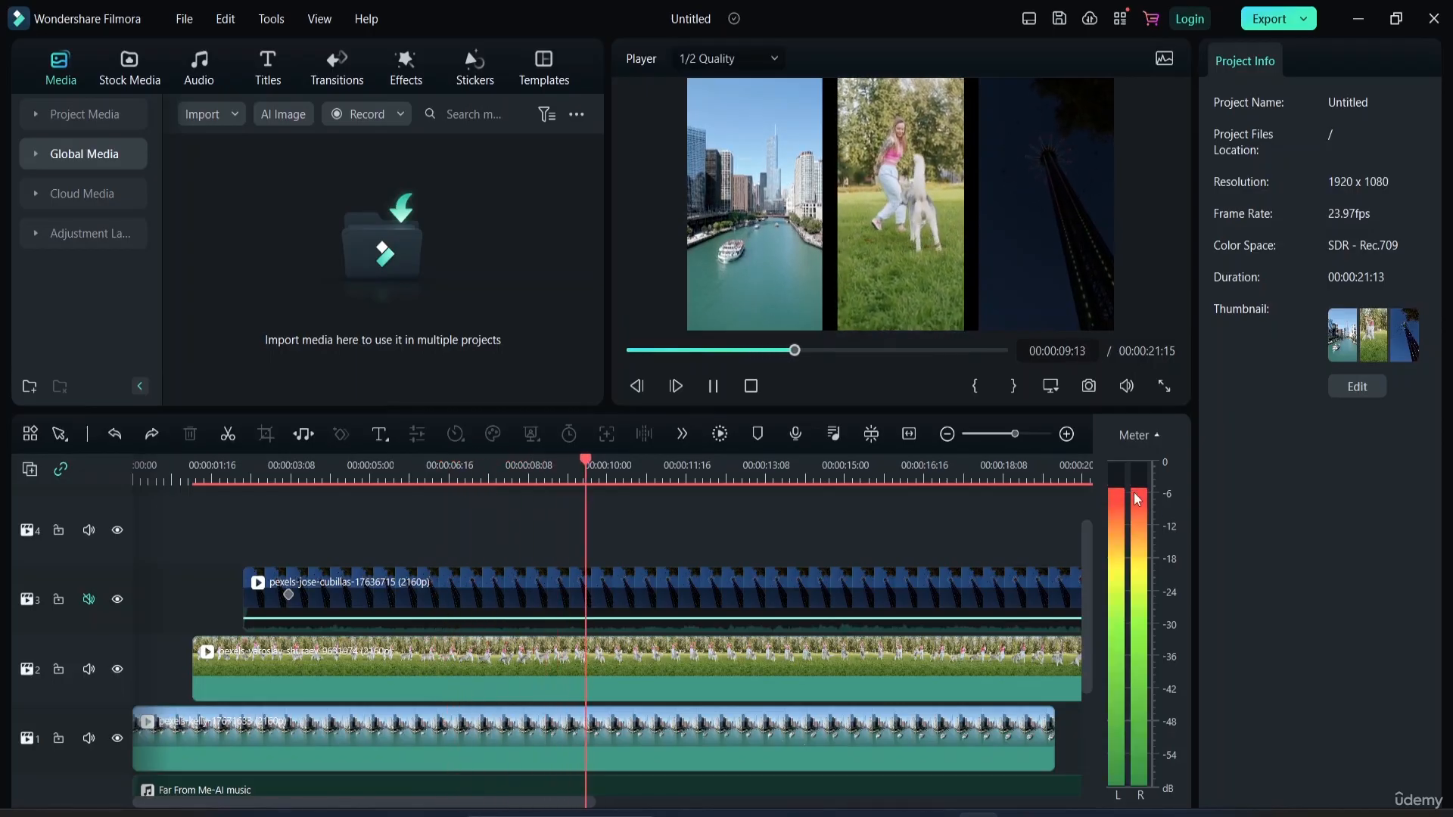
key("space")
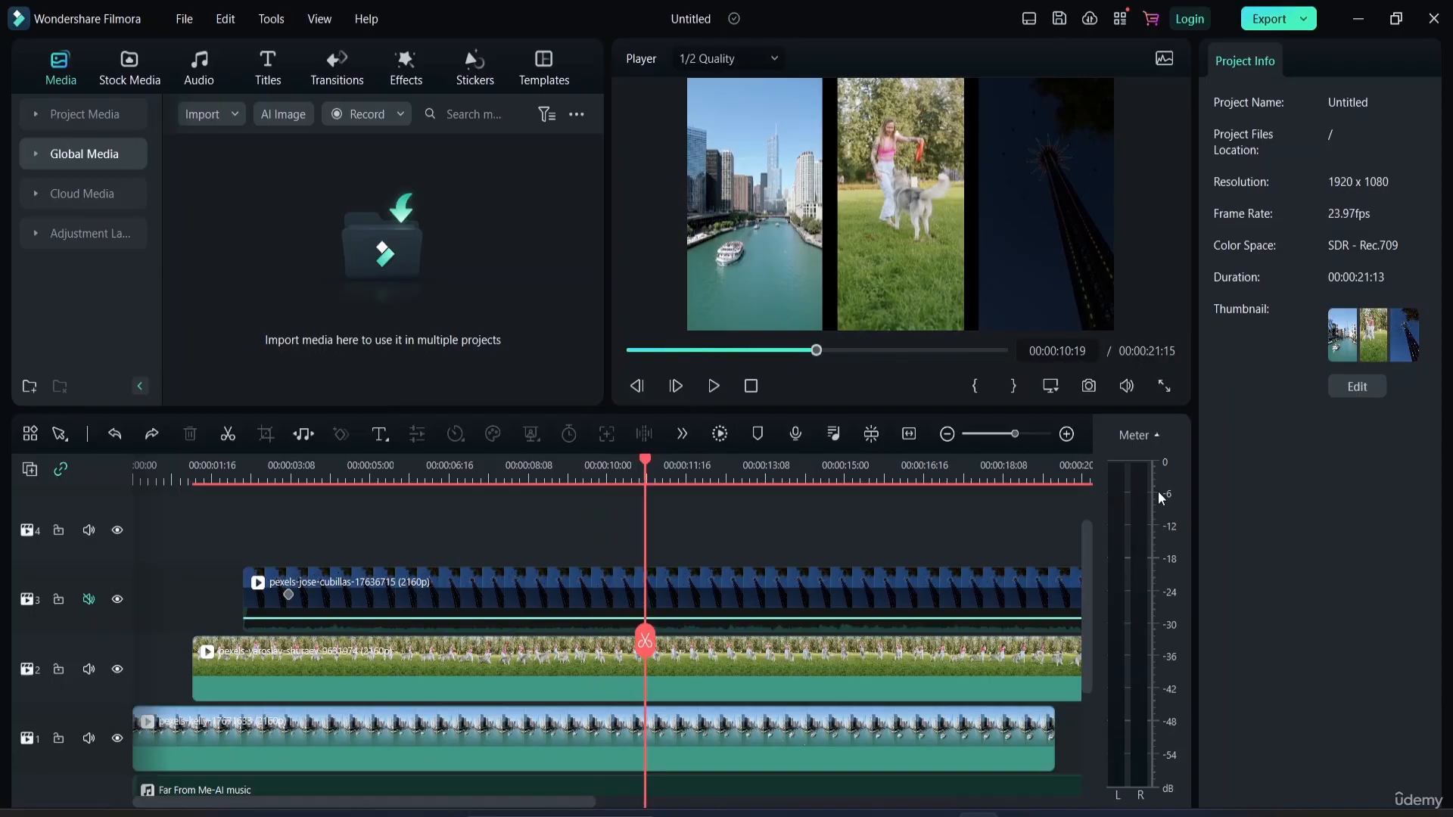
scroll(652, 607, "down", 2)
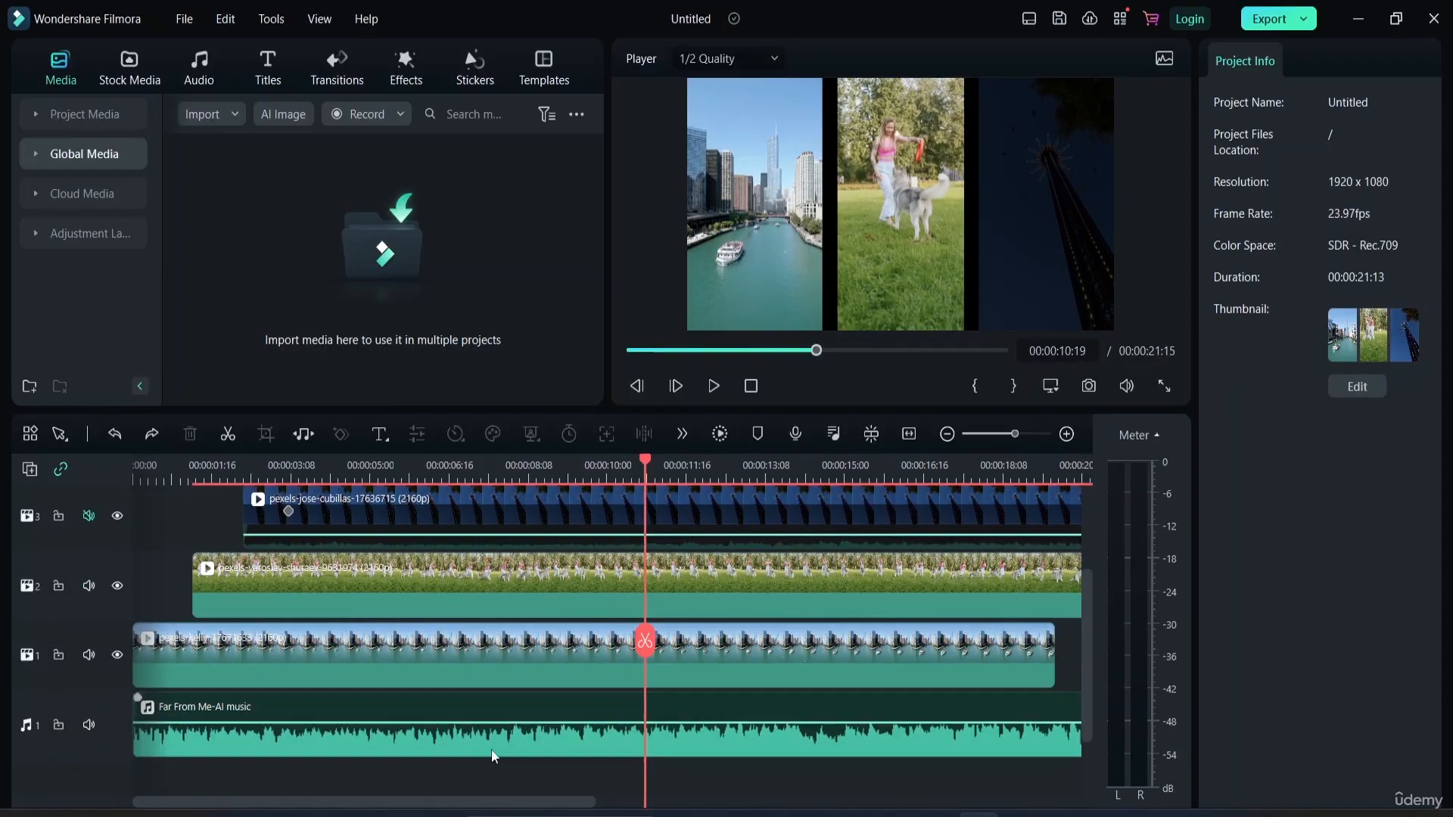
left_click_drag(543, 723, 548, 737)
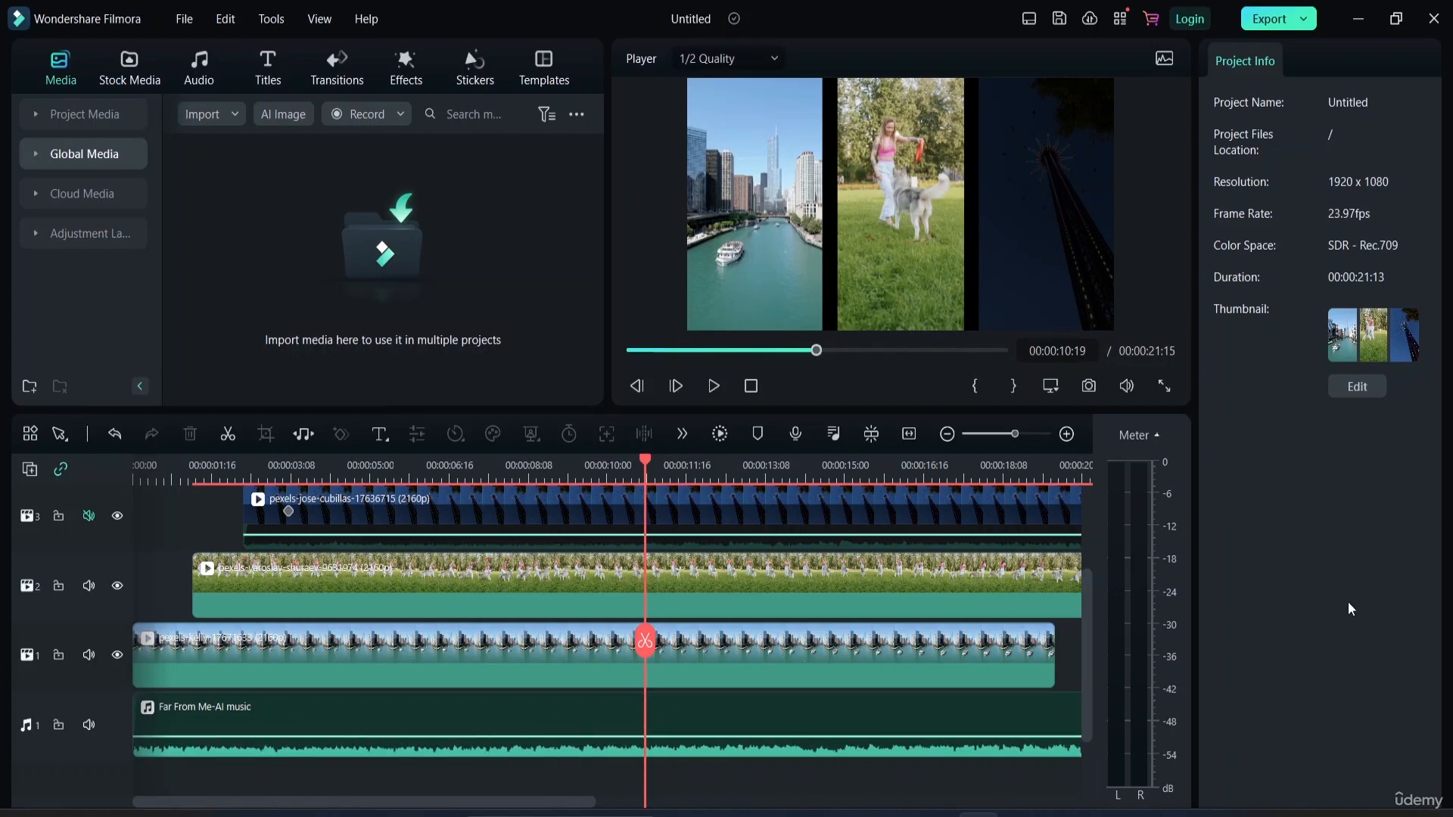
key("space")
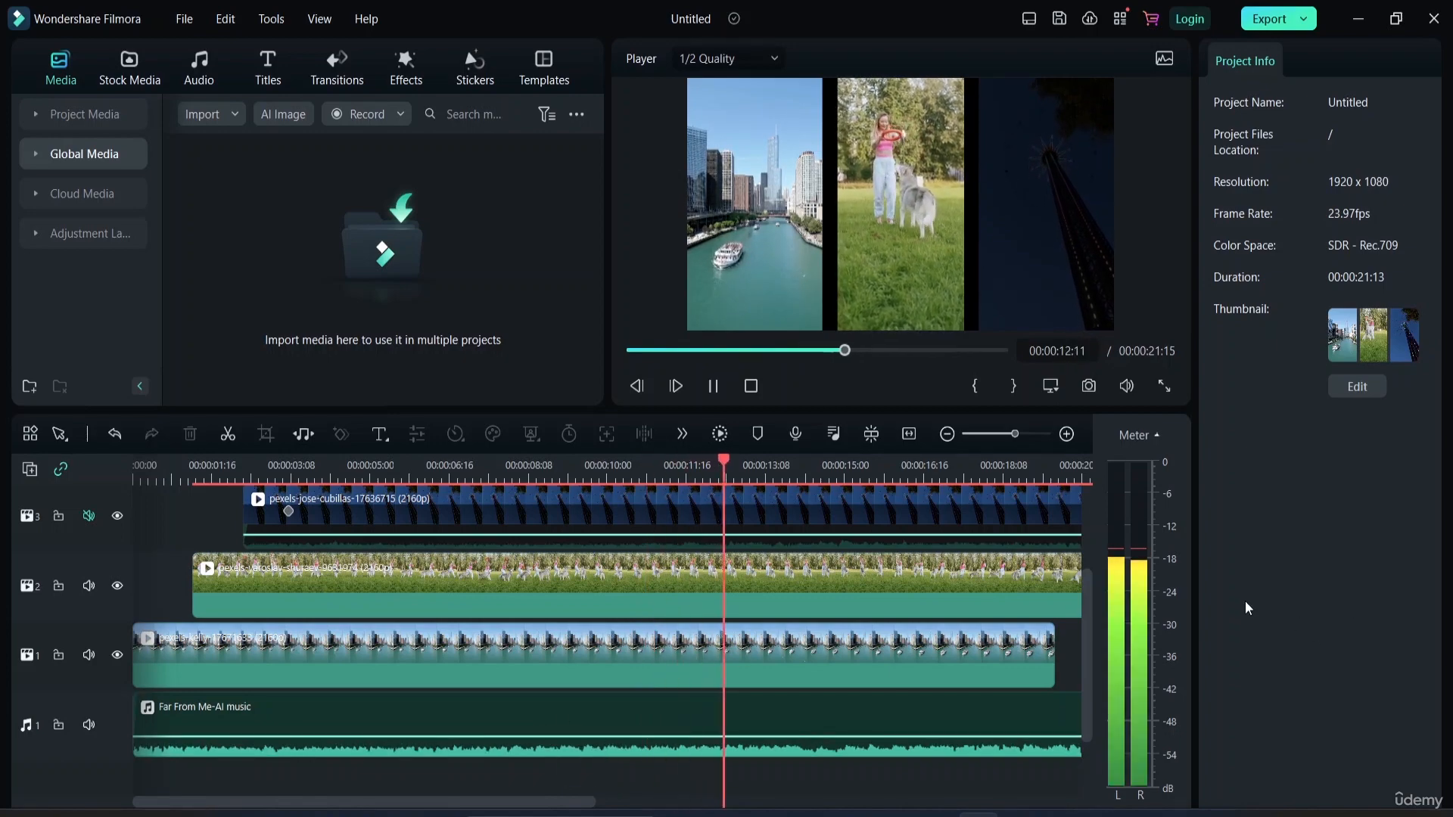
key("space")
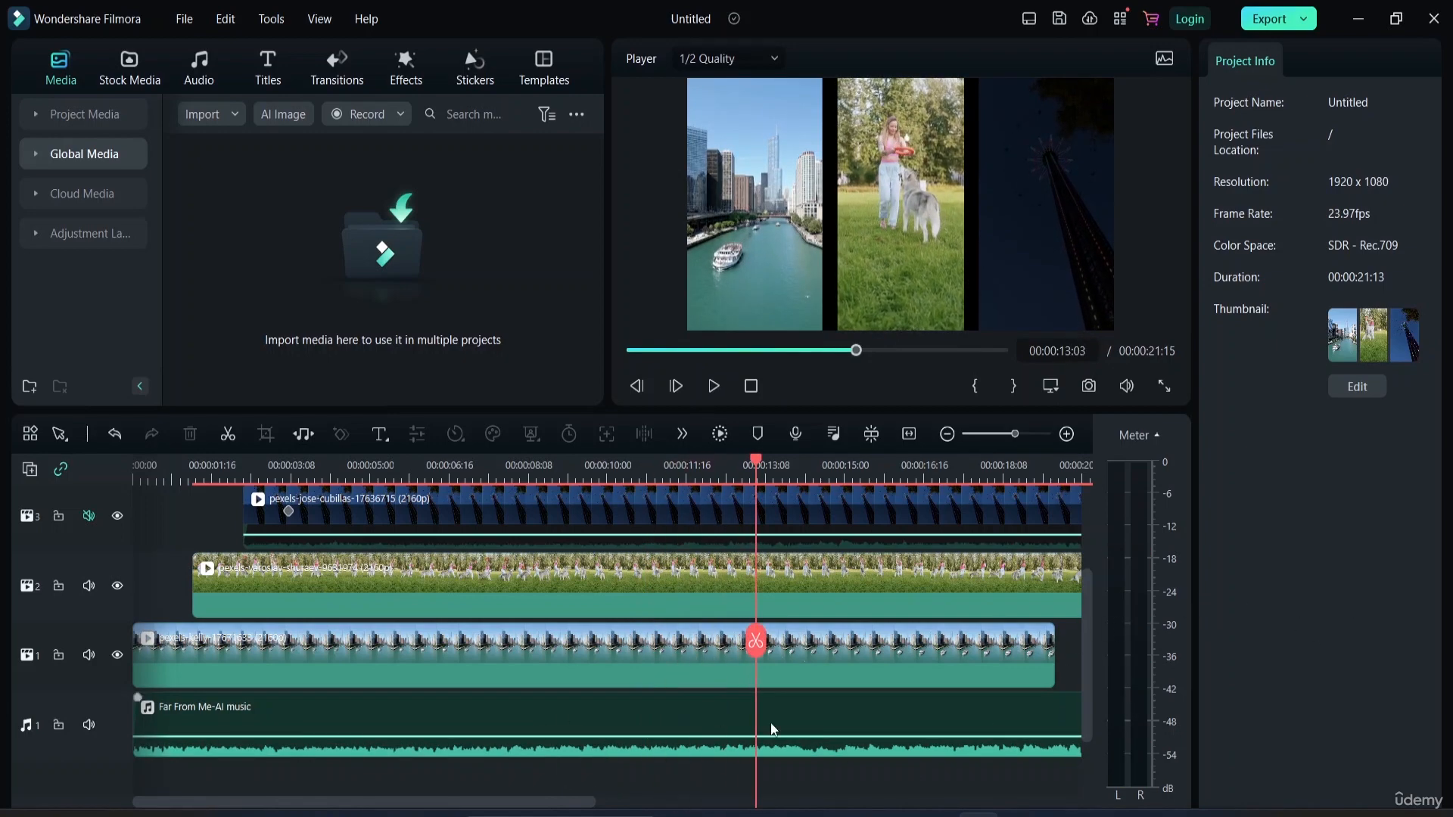
- Raise the music clip's volume slightly and play to 00:00:18:04 to check the level on the audio meter
left_click_drag(734, 734, 734, 727)
key("space")
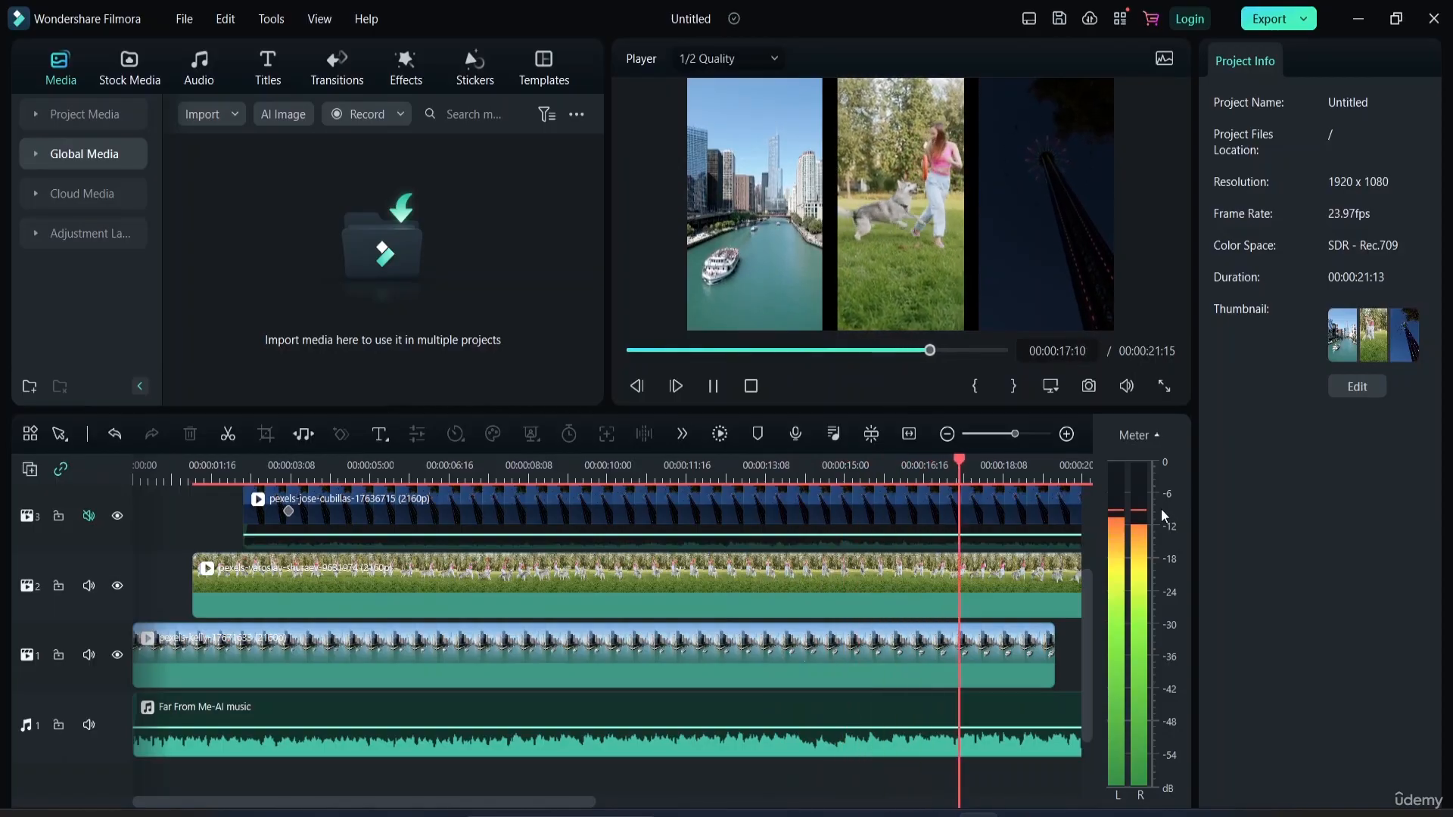
key("space")
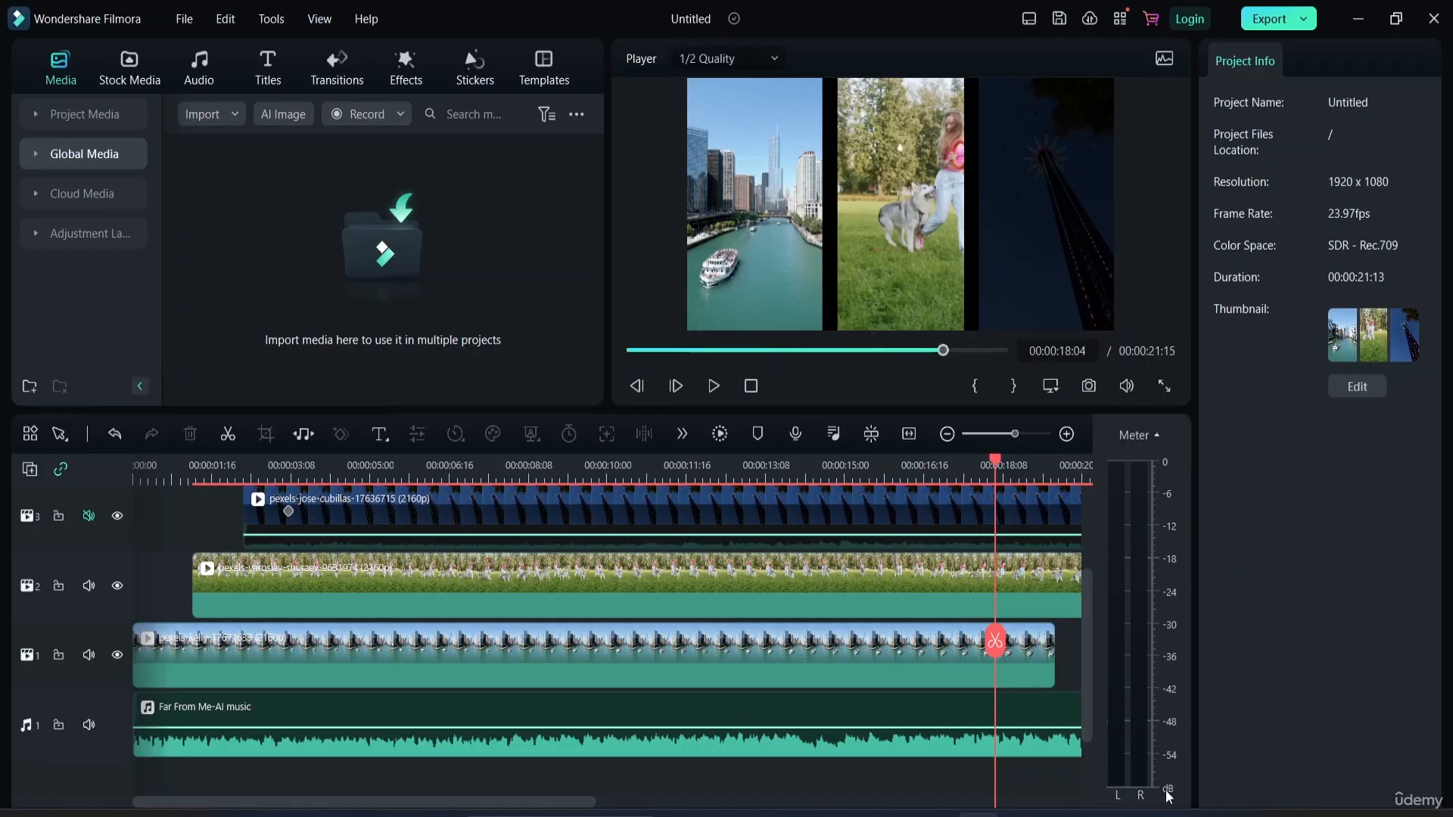
- Toggle the audio meter beside the timeline and leave it hidden
left_click(1156, 434)
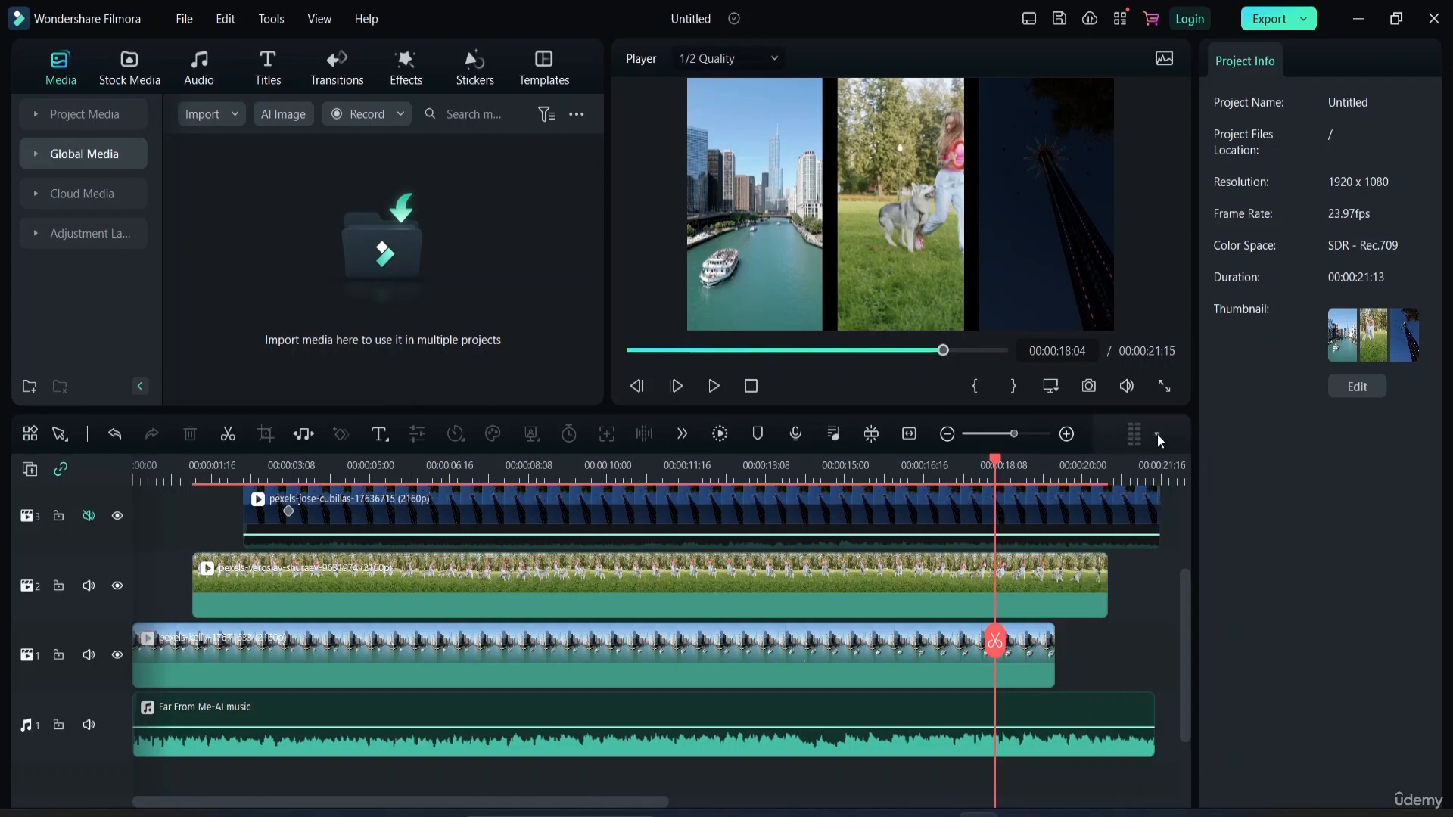
left_click(1156, 434)
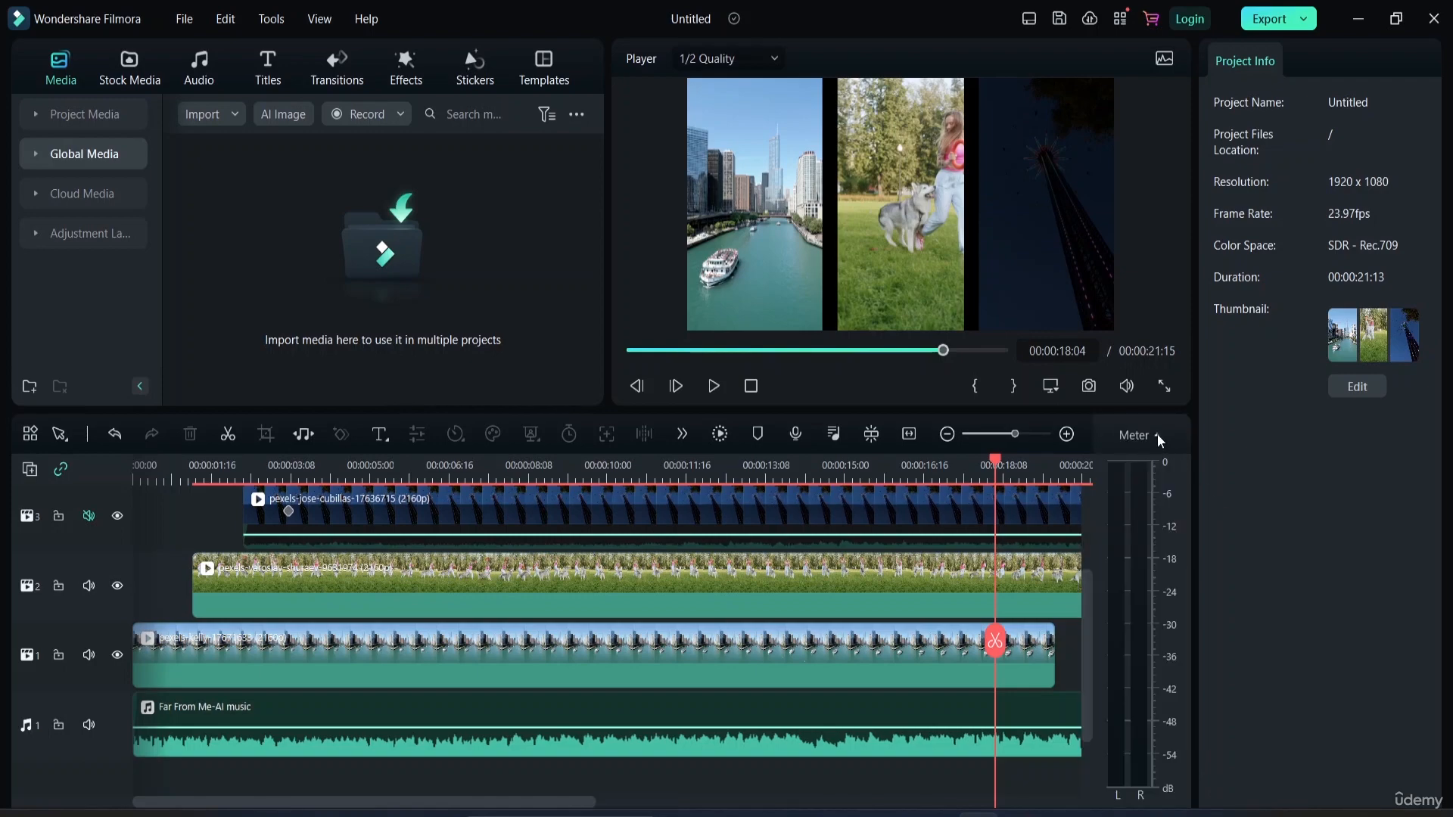
left_click(1156, 433)
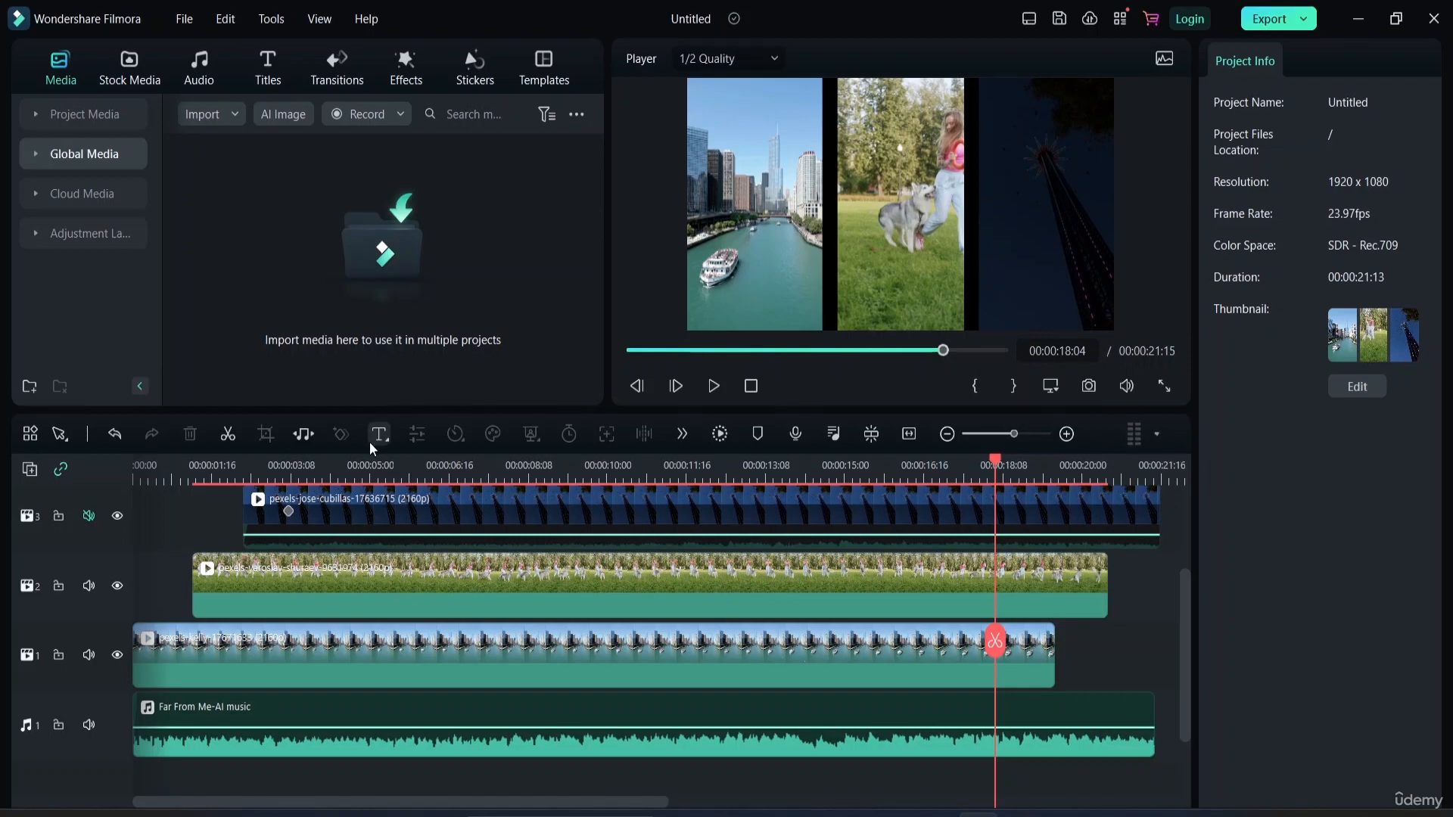